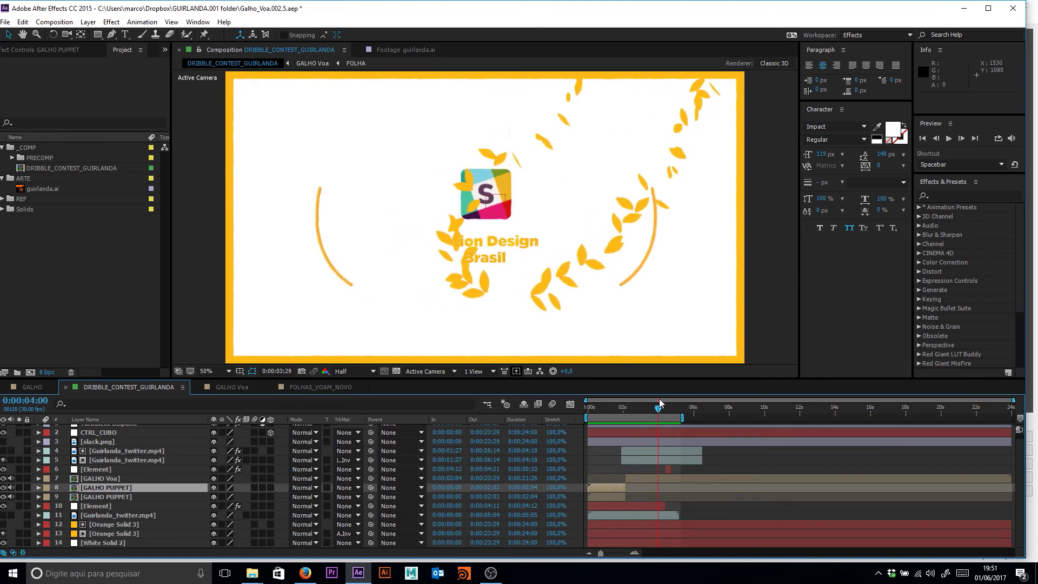
- Solo the upper GALHO PUPPET layer (layer 8), preview its branch growth animation, and turn the solo off
{"action": "left_click", "coordinate": [19, 487]}
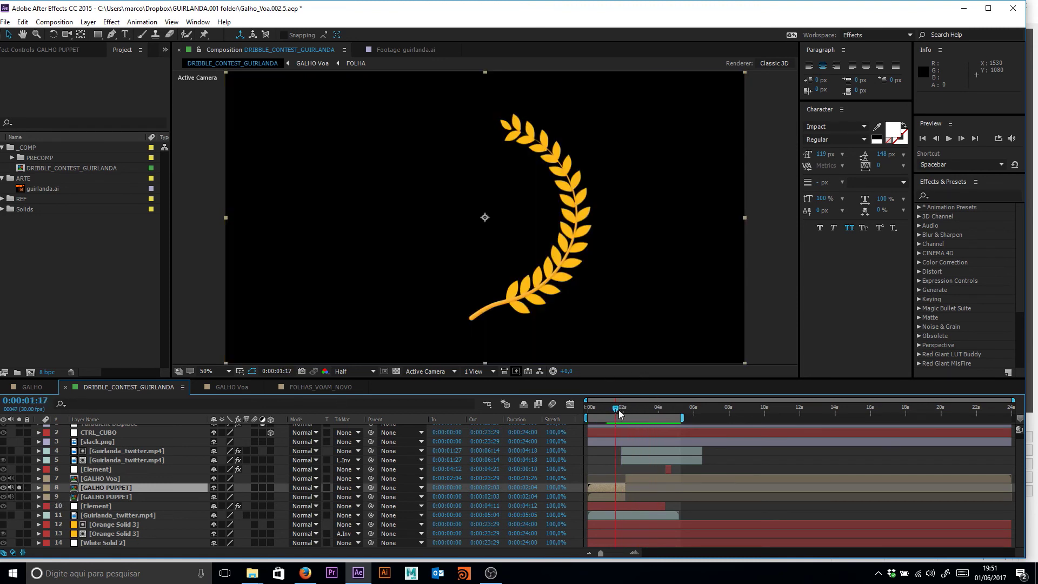
{"action": "key", "text": "space"}
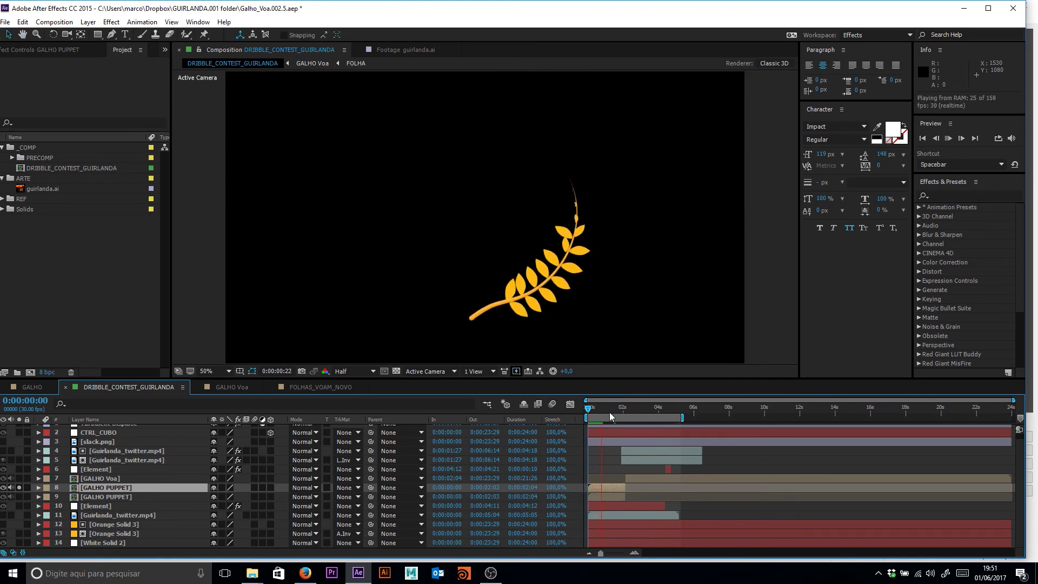
{"action": "key", "text": "space"}
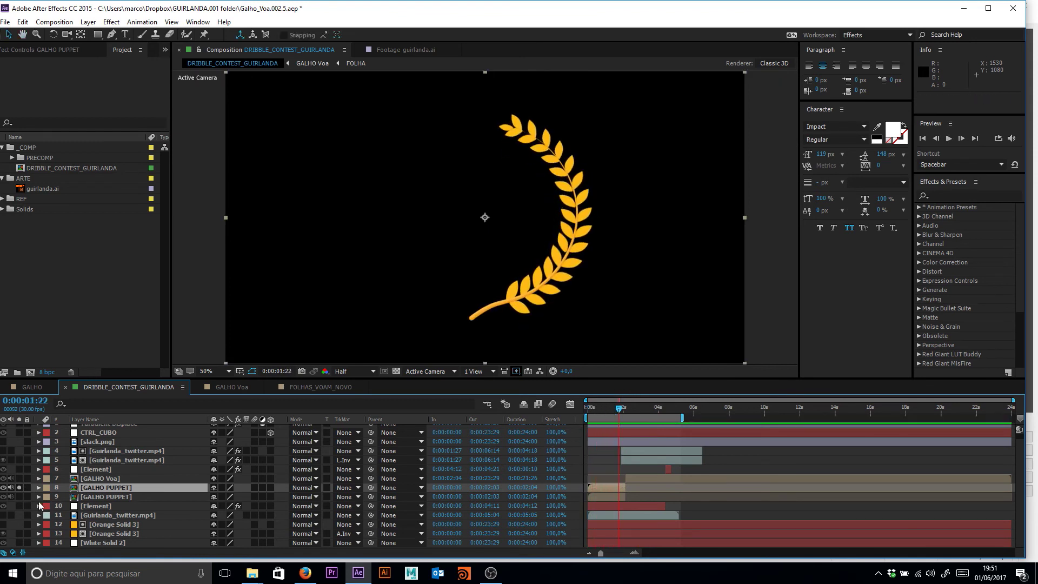
{"action": "left_click", "coordinate": [19, 487]}
- Solo the lower GALHO PUPPET layer (layer 9), preview its mirrored branch, and turn the solo off
{"action": "left_click", "coordinate": [20, 496]}
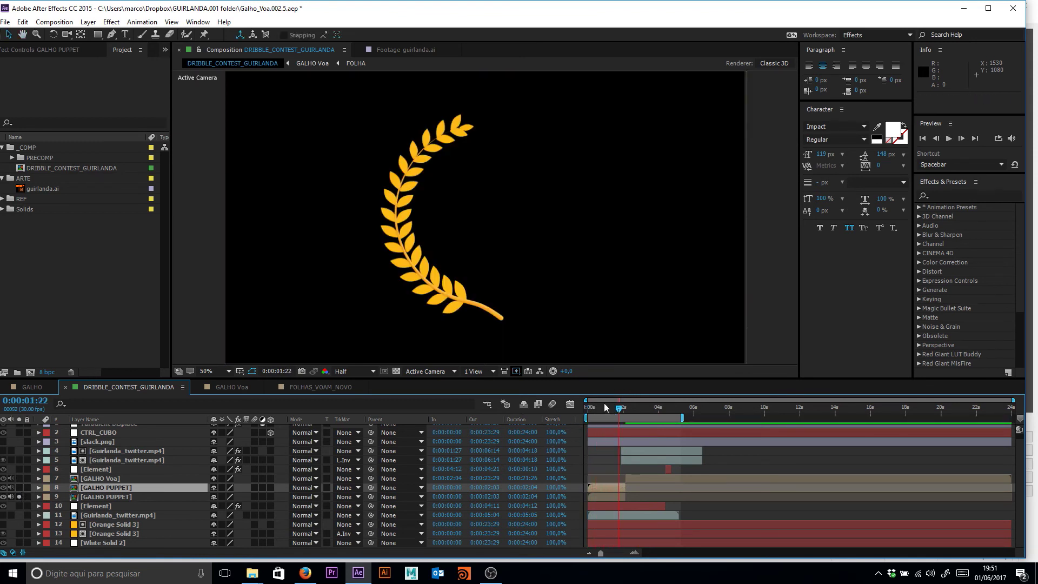
{"action": "key", "text": "space"}
{"action": "key", "text": "space"}
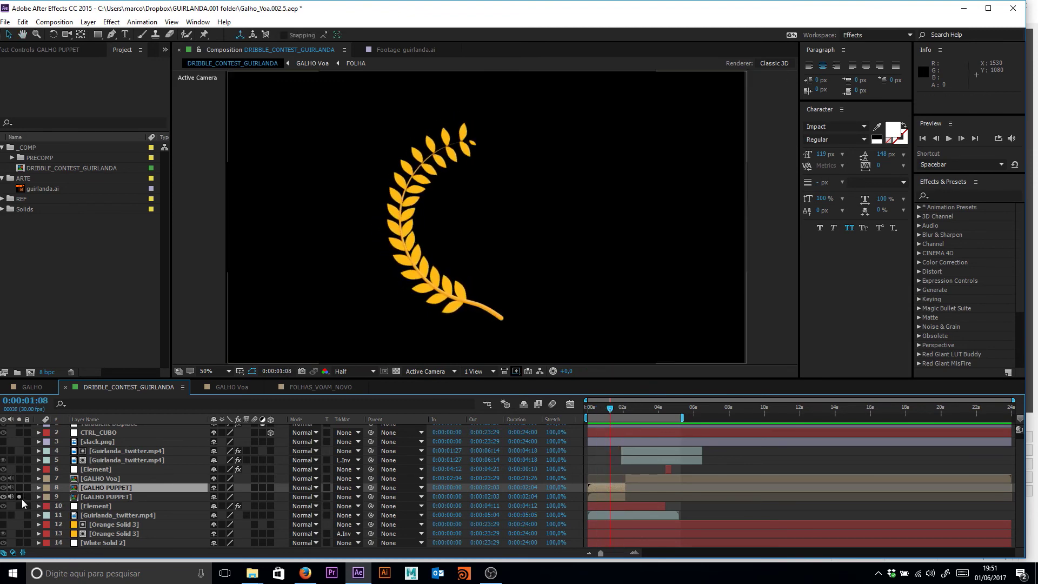
{"action": "left_click", "coordinate": [19, 497]}
- Scrub and preview the GALHO Voa layer to examine how the branch animation hands over to the flying leaves
{"action": "left_click", "coordinate": [625, 407]}
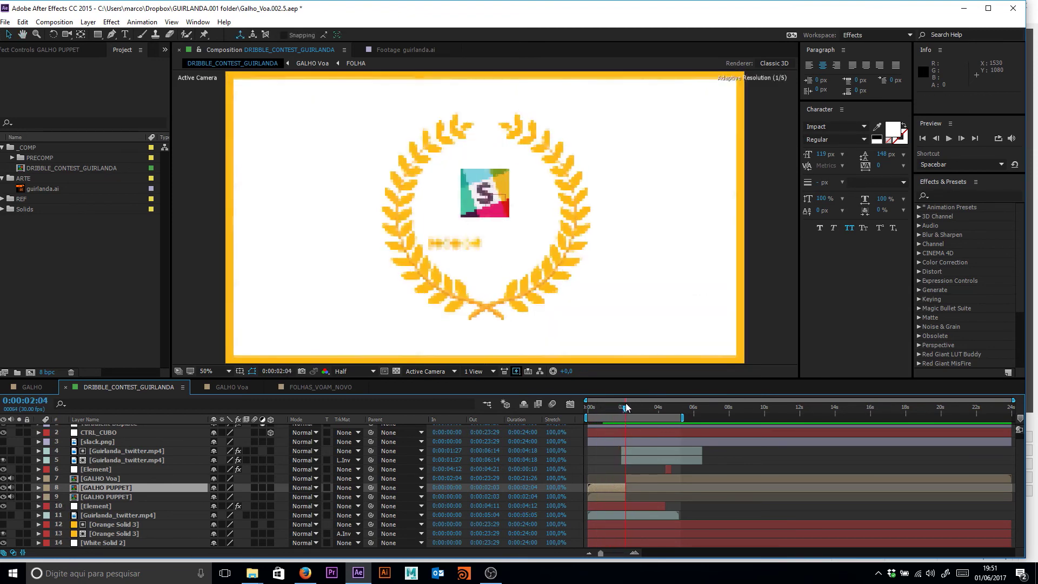
{"action": "left_click_drag", "start_coordinate": [625, 407], "coordinate": [657, 403]}
{"action": "left_click", "coordinate": [637, 478]}
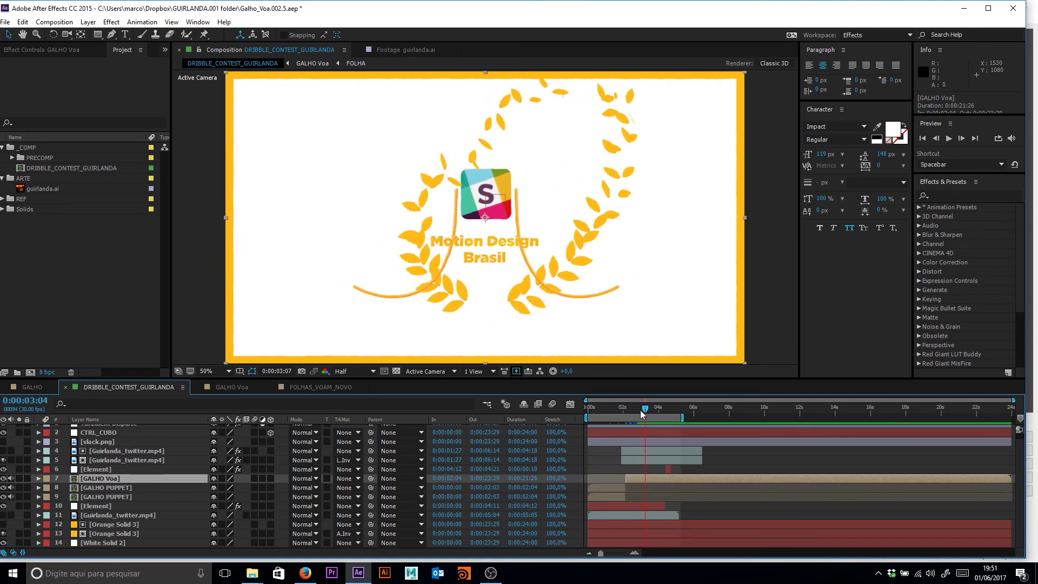
{"action": "key", "text": "space"}
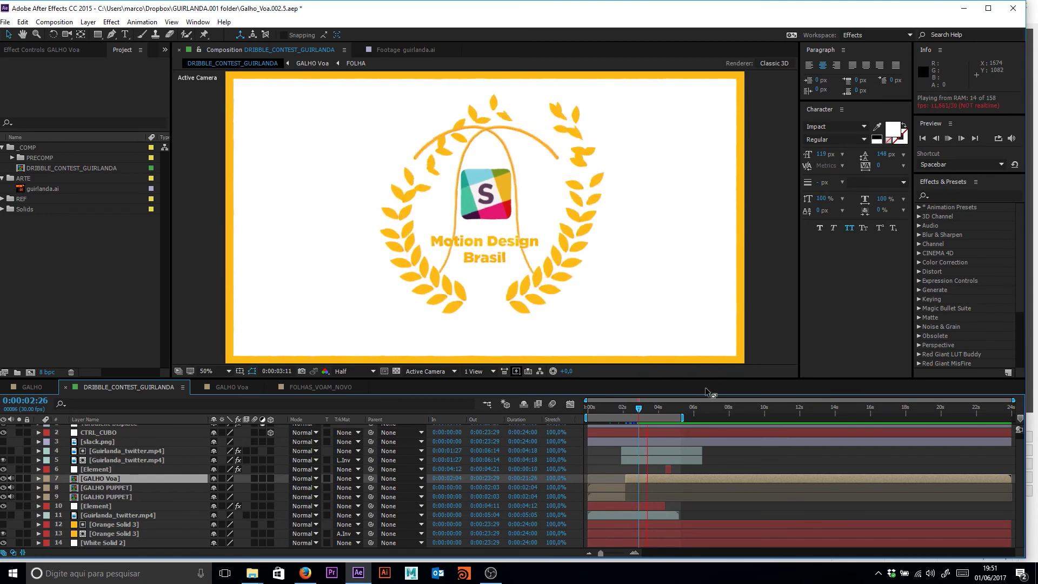
{"action": "left_click", "coordinate": [648, 409]}
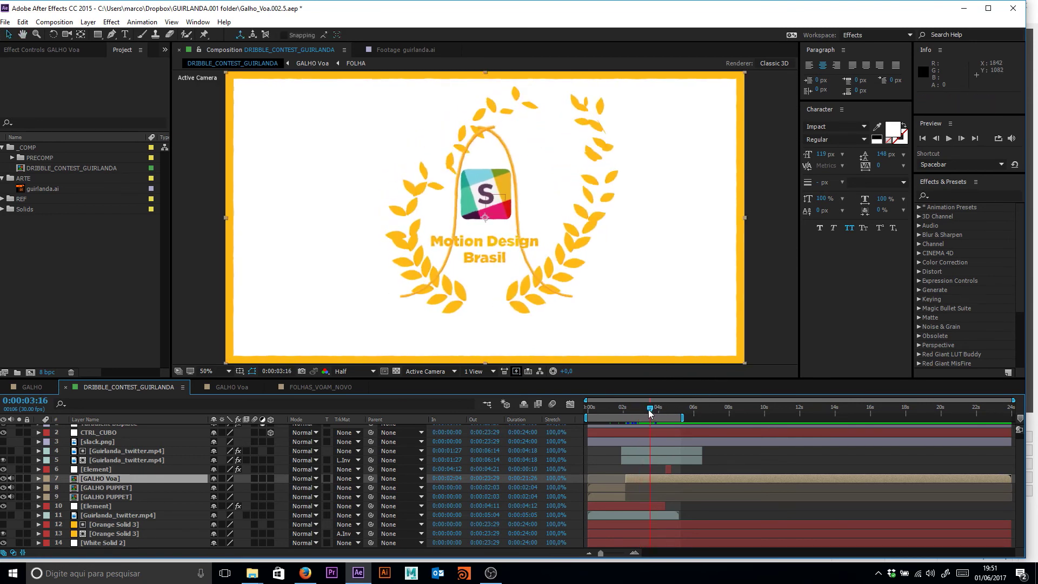
{"action": "left_click_drag", "start_coordinate": [649, 411], "coordinate": [635, 412]}
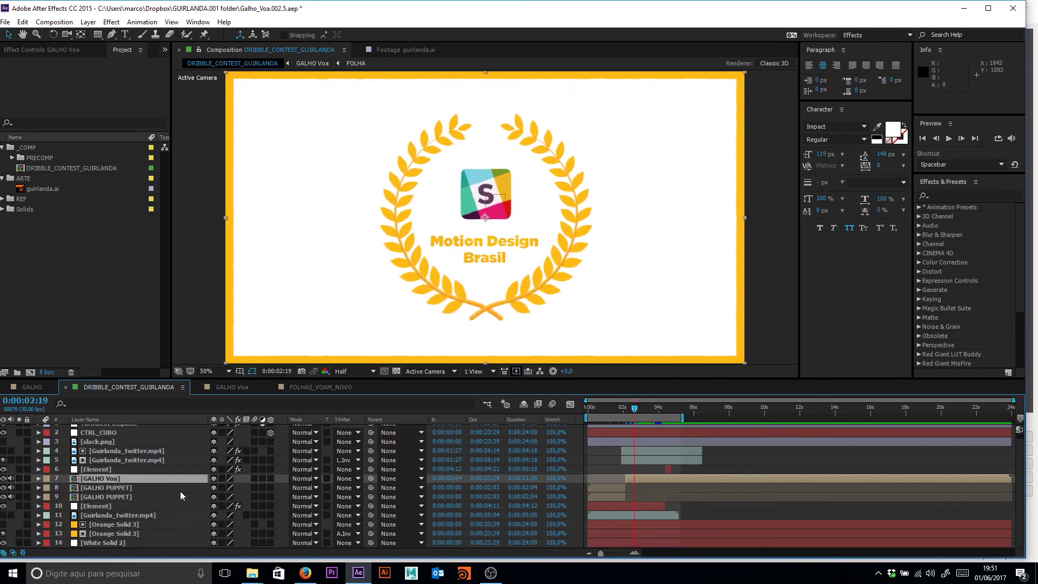
{"action": "key", "text": "space"}
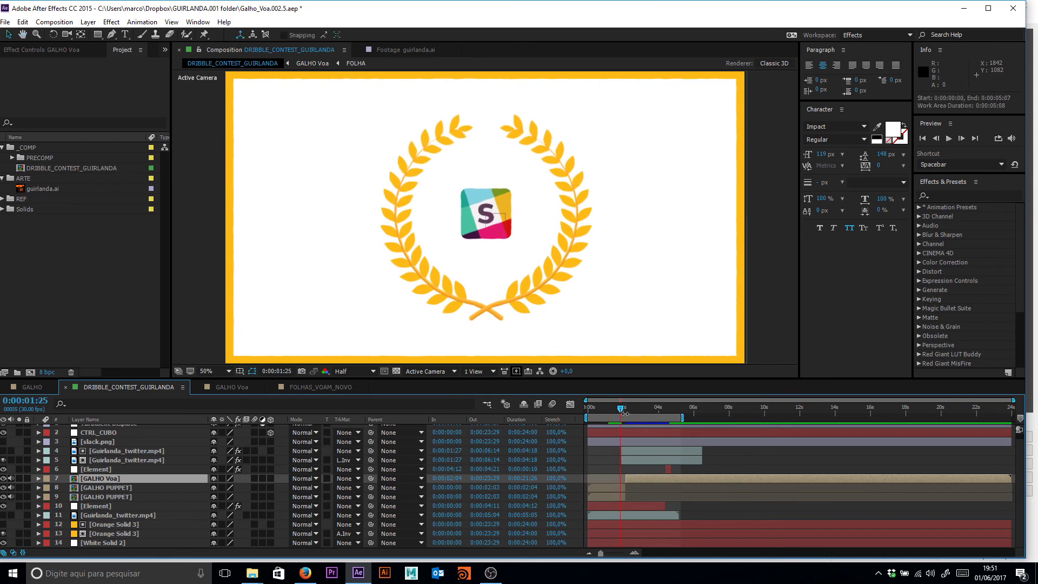
{"action": "left_click", "coordinate": [629, 408]}
{"action": "key", "text": "Page_Up"}
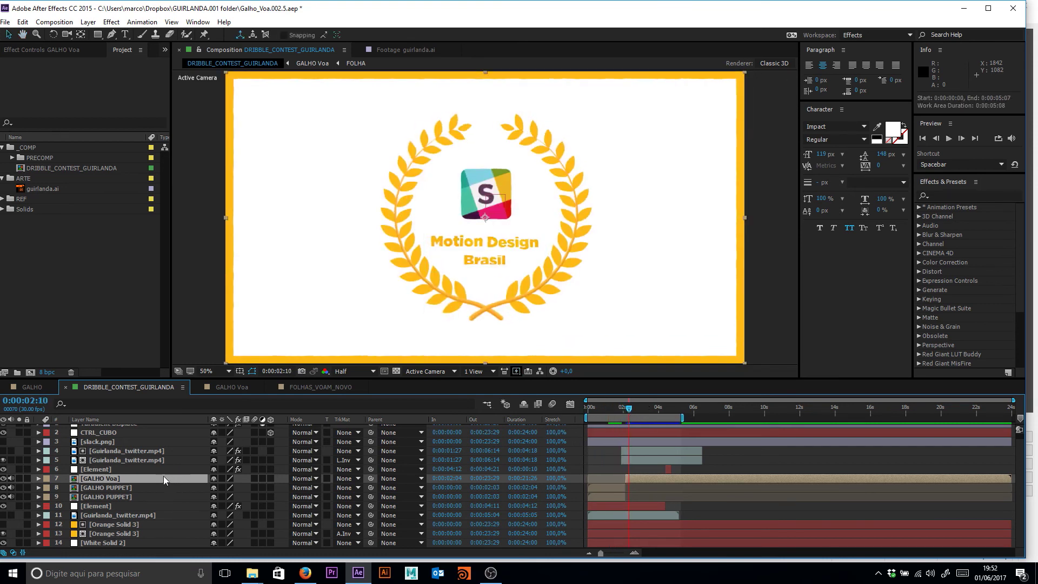
- Open the FOLHAS_VOAM_NOVO composition and examine its branch animation and stack of FOLHA layers
{"action": "left_click", "coordinate": [303, 384]}
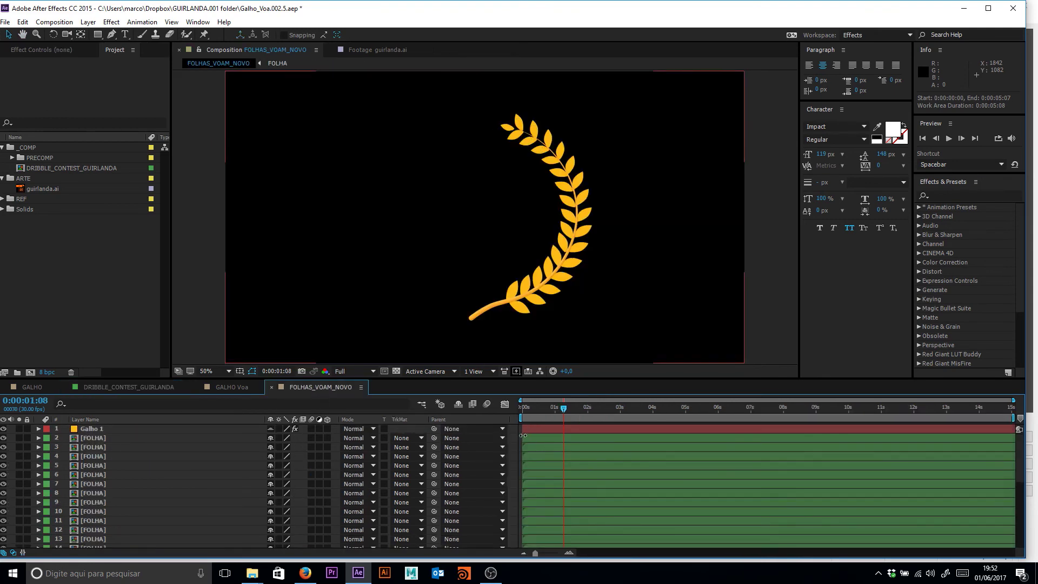
{"action": "left_click_drag", "start_coordinate": [556, 408], "coordinate": [621, 406]}
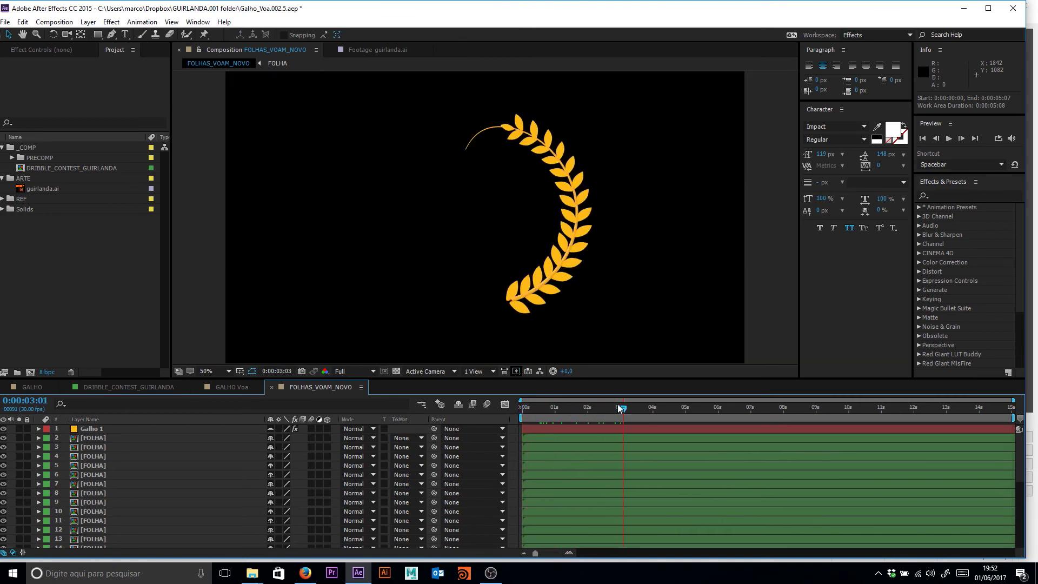
{"action": "scroll", "coordinate": [166, 451], "scroll_direction": "down", "scroll_amount": 4}
{"action": "scroll", "coordinate": [173, 476], "scroll_direction": "down", "scroll_amount": 3}
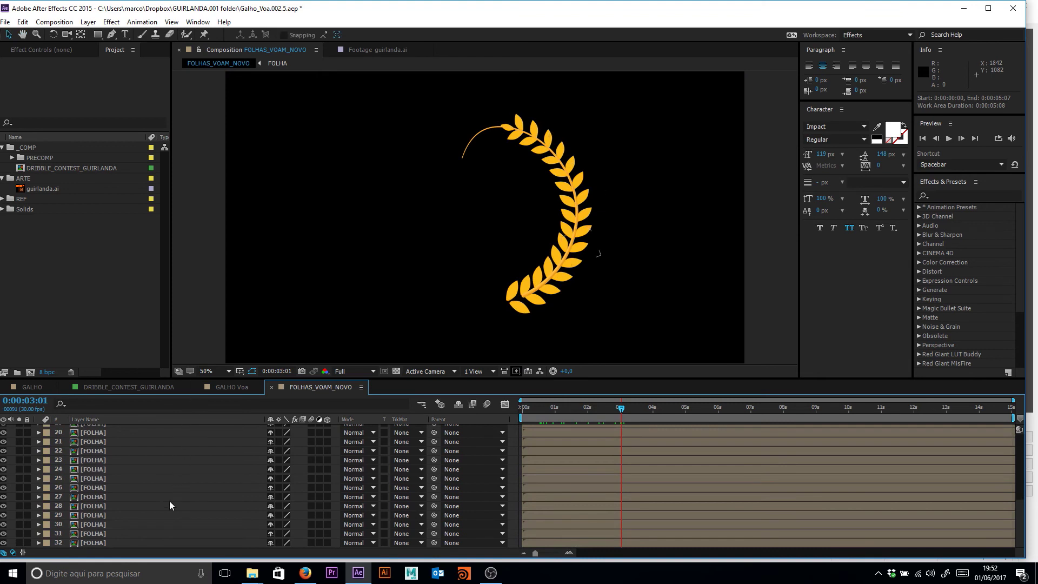
{"action": "scroll", "coordinate": [169, 501], "scroll_direction": "up", "scroll_amount": 5}
{"action": "left_click_drag", "start_coordinate": [592, 406], "coordinate": [566, 411]}
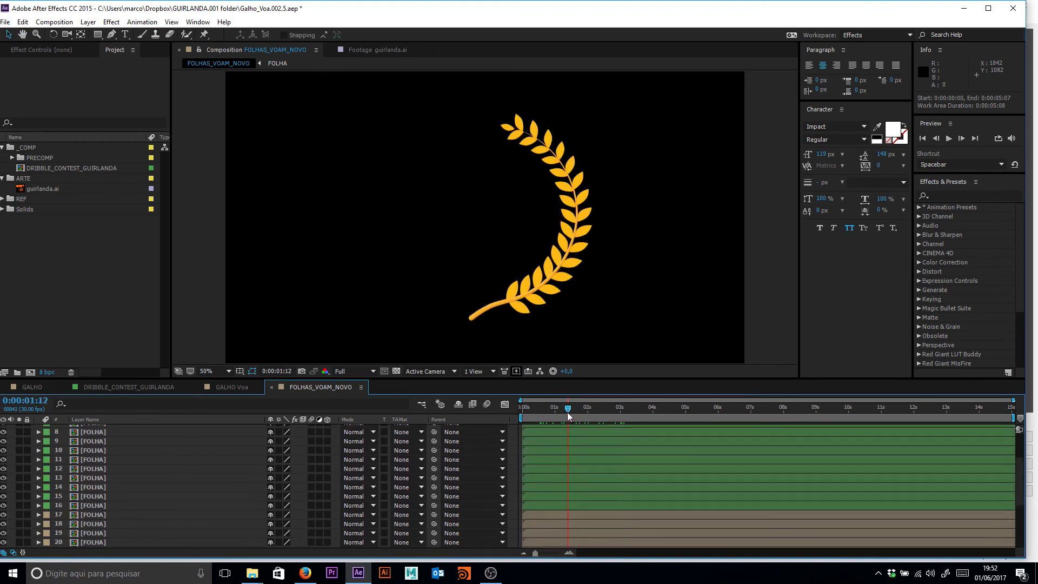
{"action": "scroll", "coordinate": [233, 477], "scroll_direction": "up", "scroll_amount": 3}
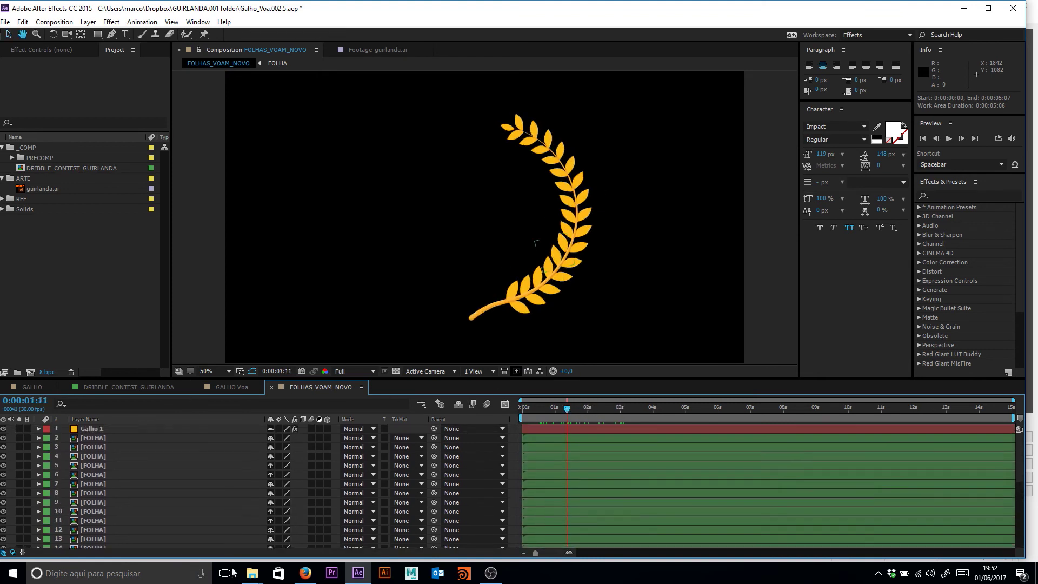
- Preview the leaf and branch animation of FOLHAS_VOAM_NOVO from its start
{"action": "left_click", "coordinate": [125, 437]}
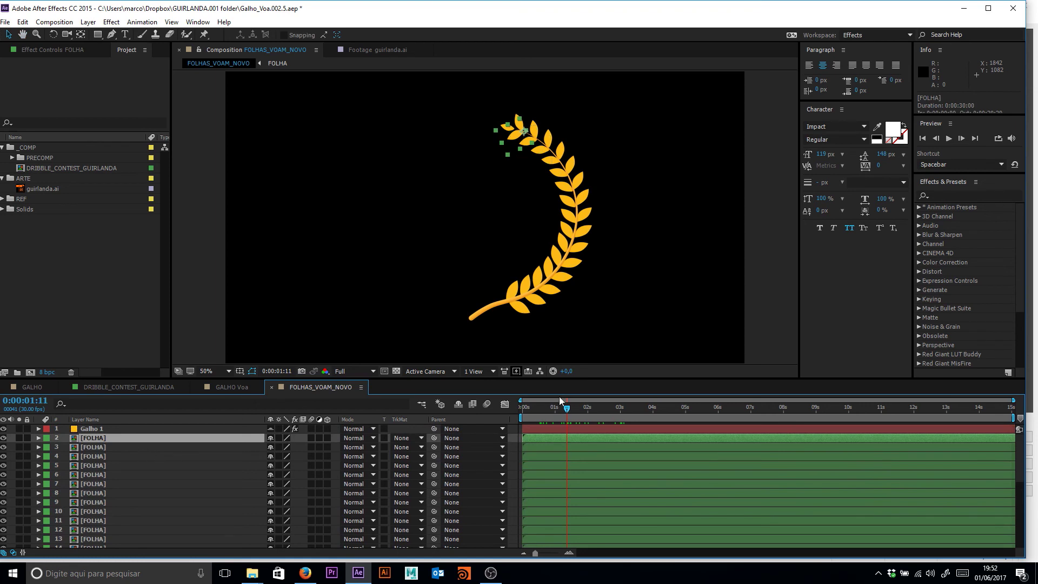
{"action": "key", "text": "space"}
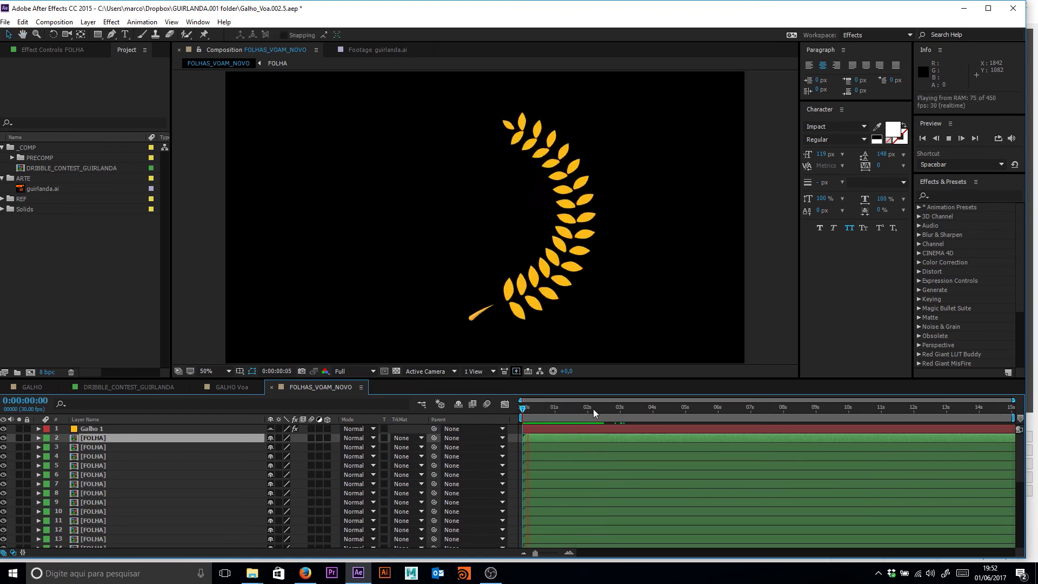
{"action": "key", "text": "space"}
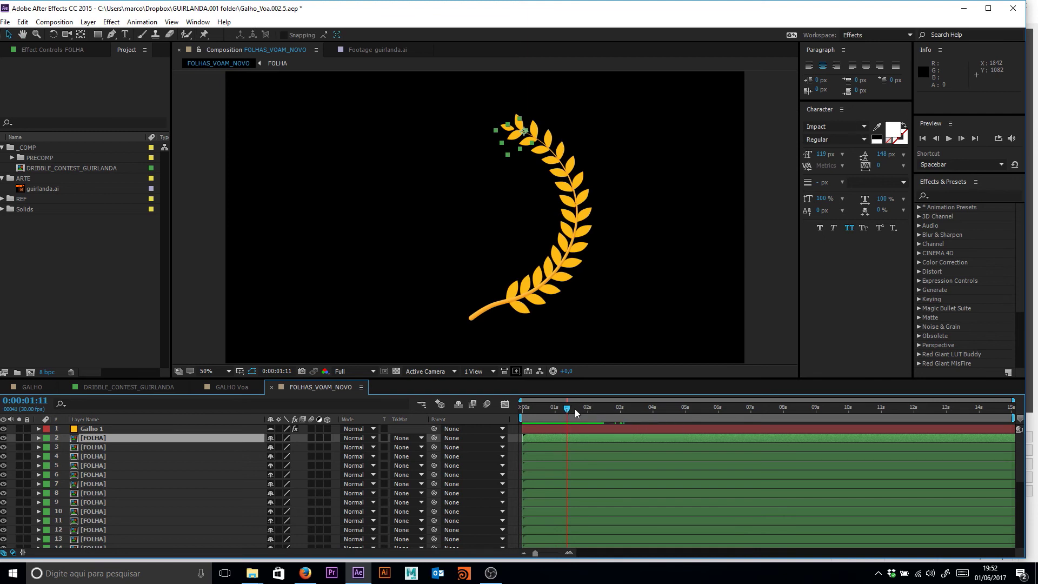
- Add a null object directly above the Galho 1 layer
{"action": "left_click", "coordinate": [104, 429]}
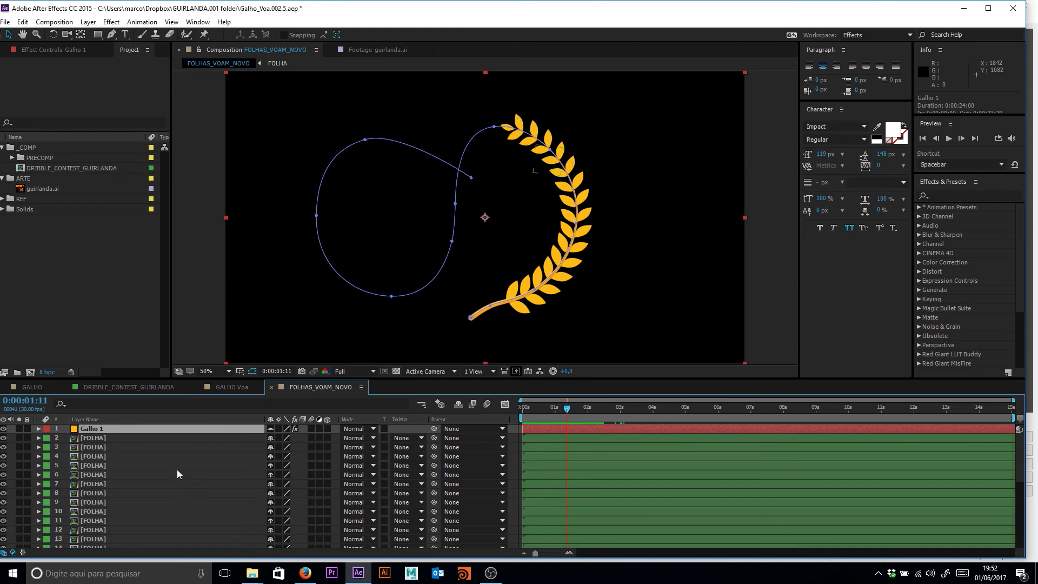
{"action": "key", "text": "ctrl+alt+shift+y"}
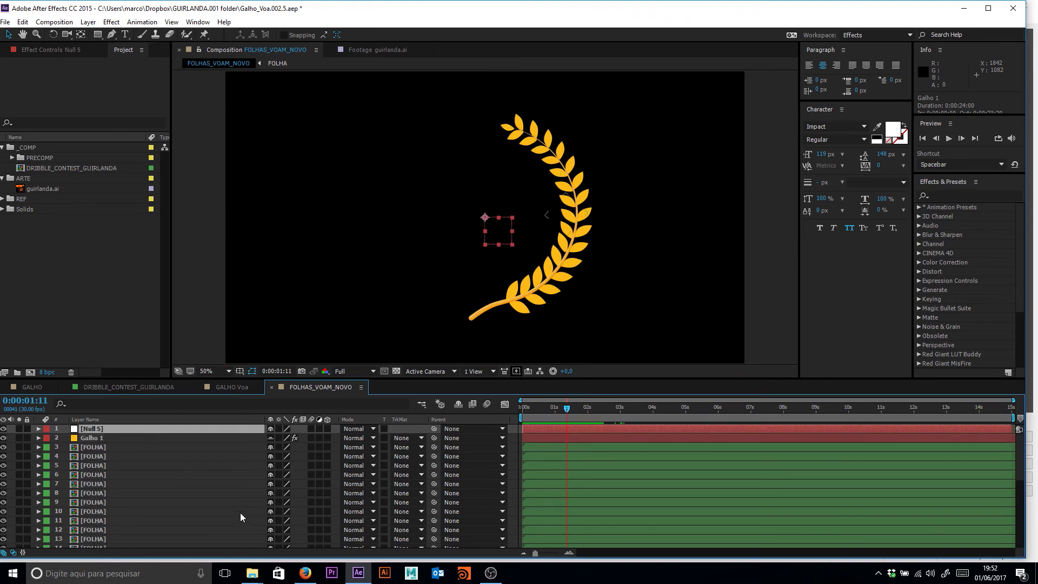
- Duplicate Galho 1 and all FOLHA layers without the null, and move the copies above the null
{"action": "key", "text": "ctrl+a"}
{"action": "left_click", "coordinate": [124, 429], "text": "ctrl"}
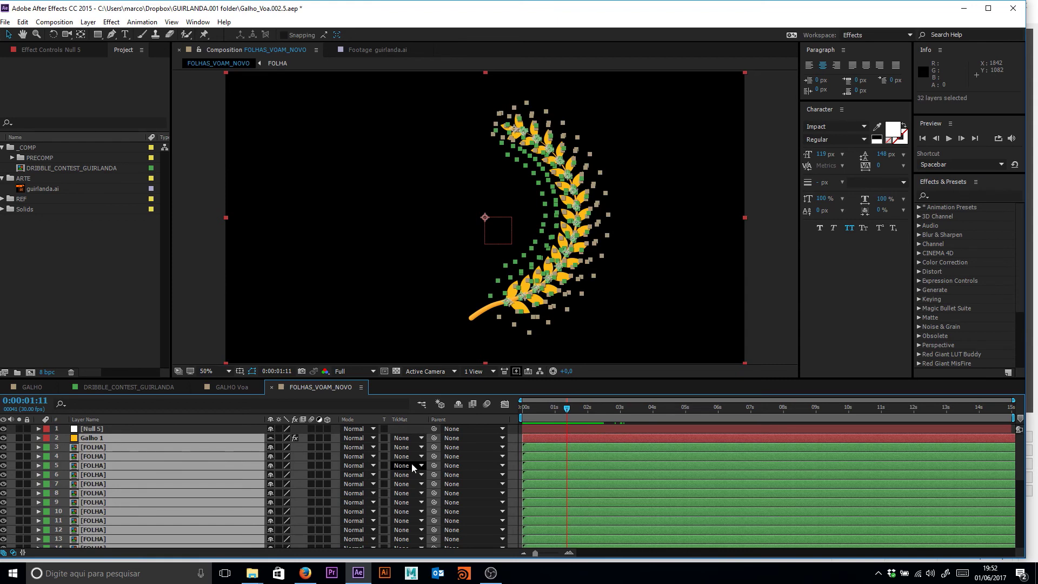
{"action": "key", "text": "ctrl+d"}
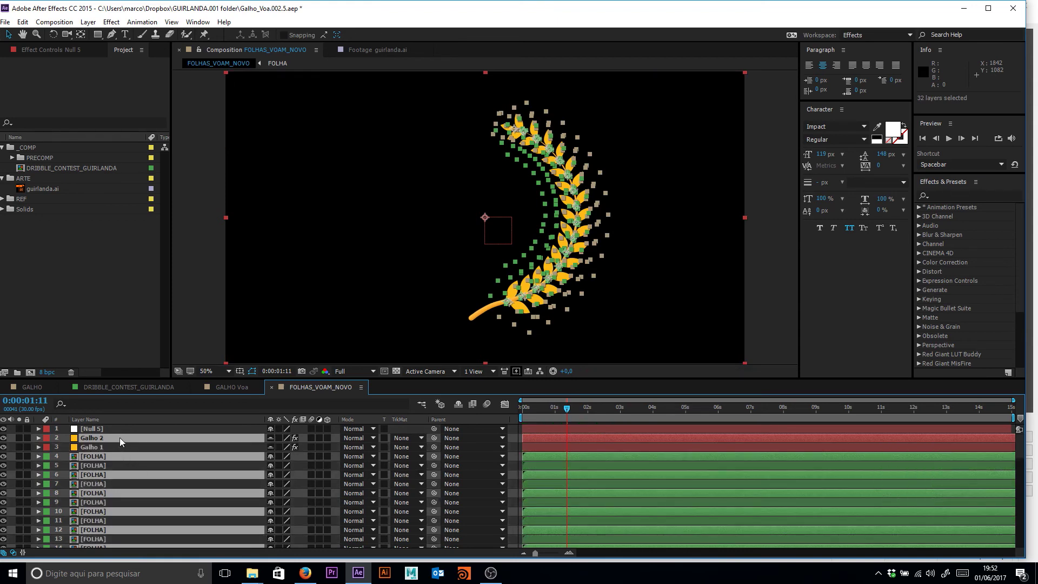
{"action": "left_click_drag", "start_coordinate": [119, 437], "coordinate": [118, 423]}
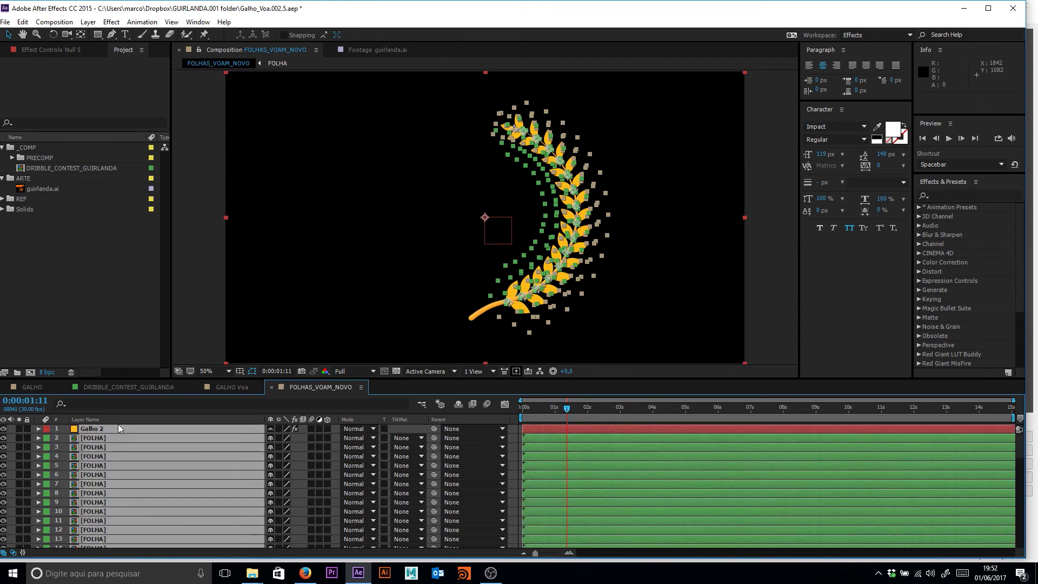
- Change the label colour of all the duplicated layers to Brown
{"action": "left_click", "coordinate": [47, 433]}
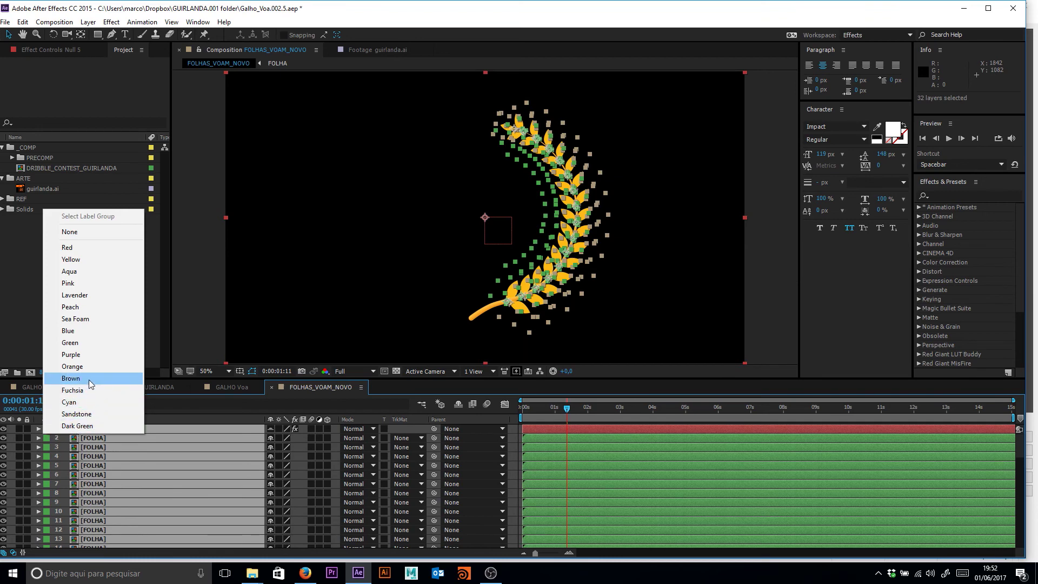
{"action": "left_click", "coordinate": [71, 378]}
{"action": "scroll", "coordinate": [190, 503], "scroll_direction": "down", "scroll_amount": 9}
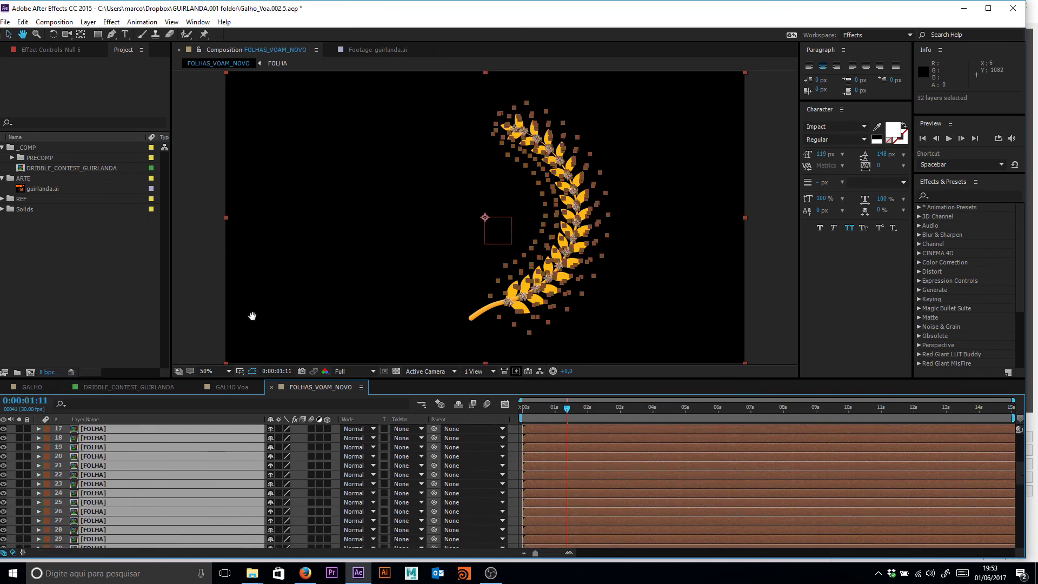
- Parent all the duplicated branch and leaf layers to the Null 5 layer
{"action": "scroll", "coordinate": [244, 483], "scroll_direction": "up", "scroll_amount": 2}
{"action": "scroll", "coordinate": [244, 483], "scroll_direction": "down", "scroll_amount": 1}
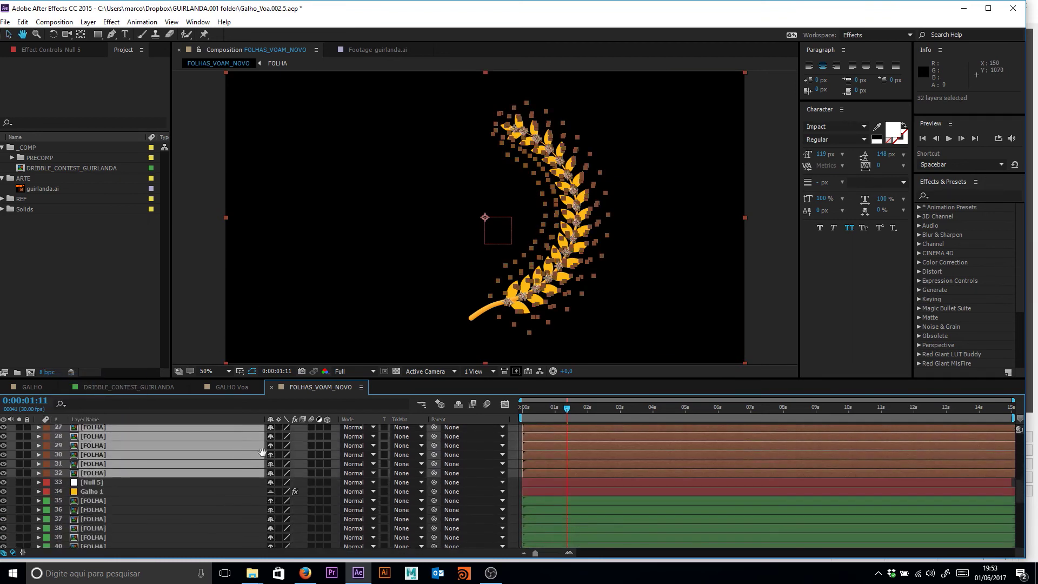
{"action": "left_click_drag", "start_coordinate": [434, 473], "coordinate": [125, 483]}
- Mirror the duplicated branch horizontally by setting the null's scale to -100, 100%
{"action": "left_click", "coordinate": [125, 482]}
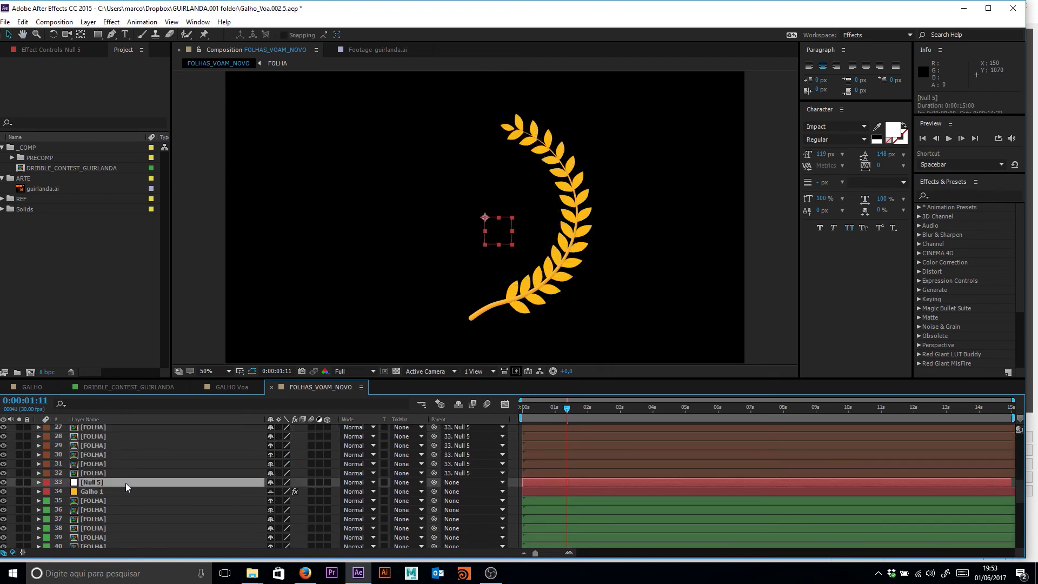
{"action": "key", "text": "s"}
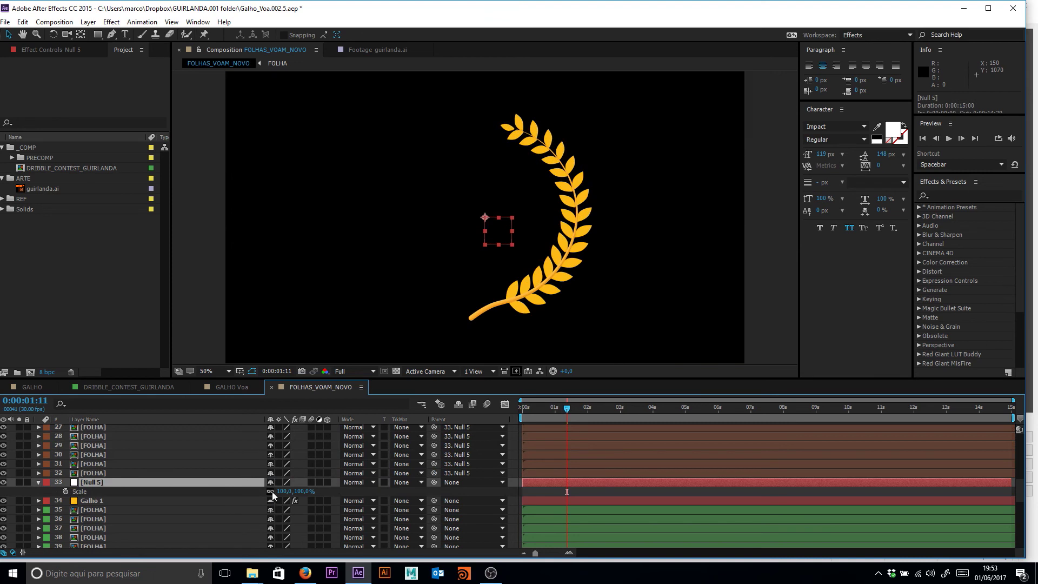
{"action": "left_click", "coordinate": [285, 490]}
{"action": "key", "text": "Left"}
{"action": "key", "text": "Left"}
{"action": "type", "text": "-"}
{"action": "key", "text": "Return"}
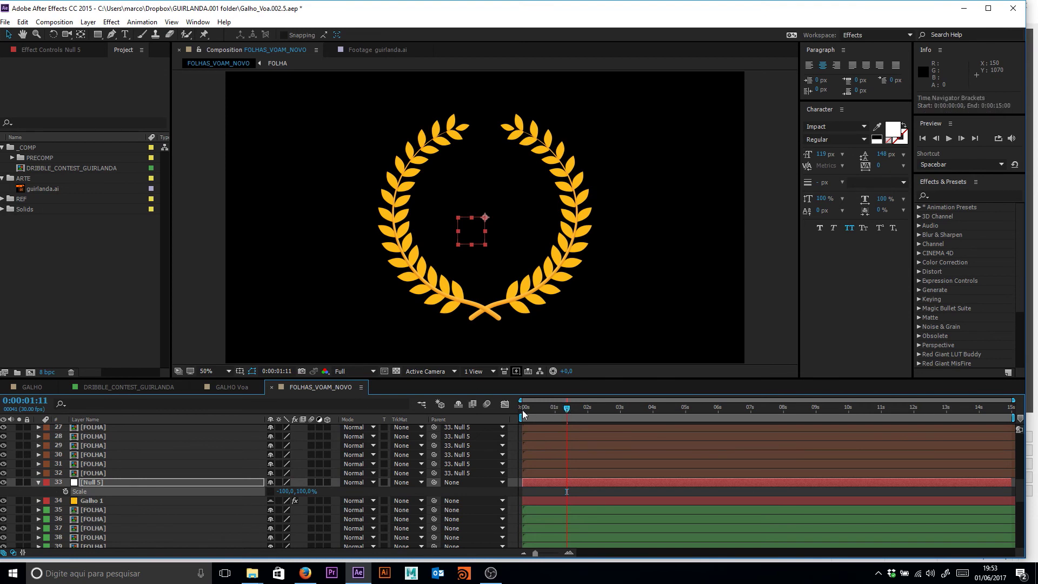
- Preview the mirrored wreath, scrub to 0:00:01:15, and inspect individual duplicated leaf layers just above the null
{"action": "key", "text": "space"}
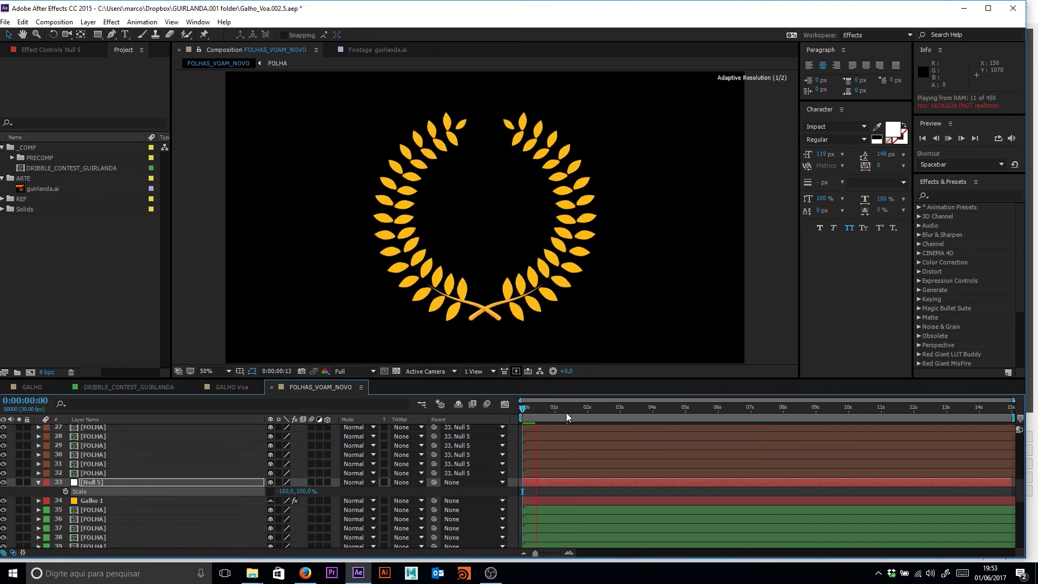
{"action": "key", "text": "space"}
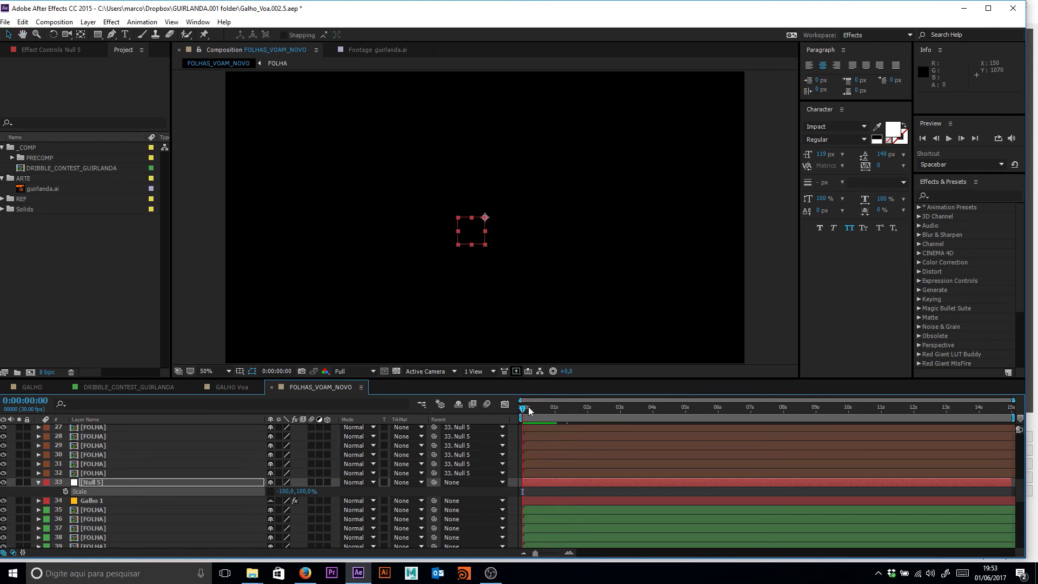
{"action": "left_click_drag", "start_coordinate": [527, 406], "coordinate": [571, 408]}
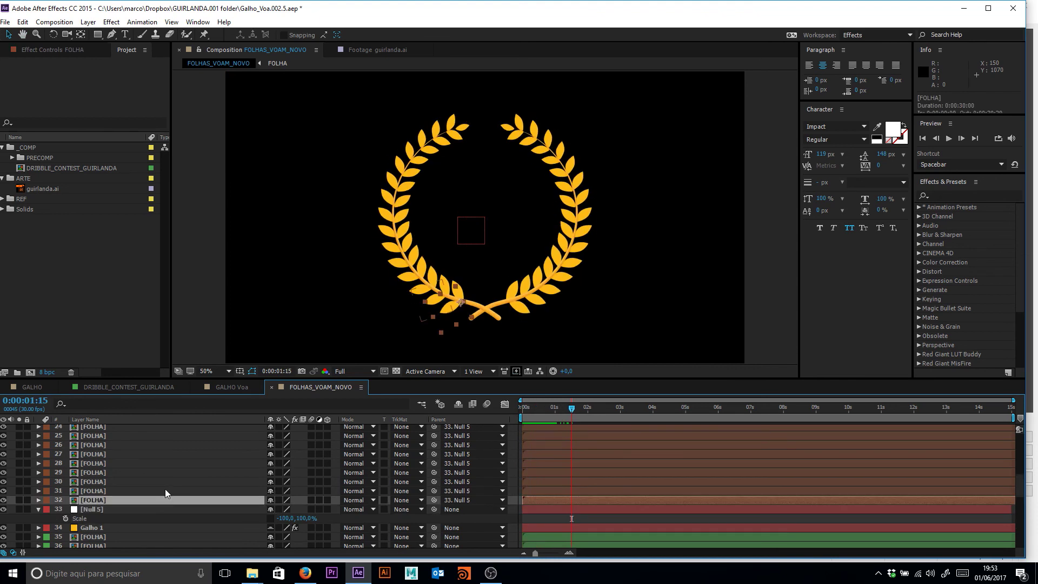
{"action": "left_click", "coordinate": [173, 490]}
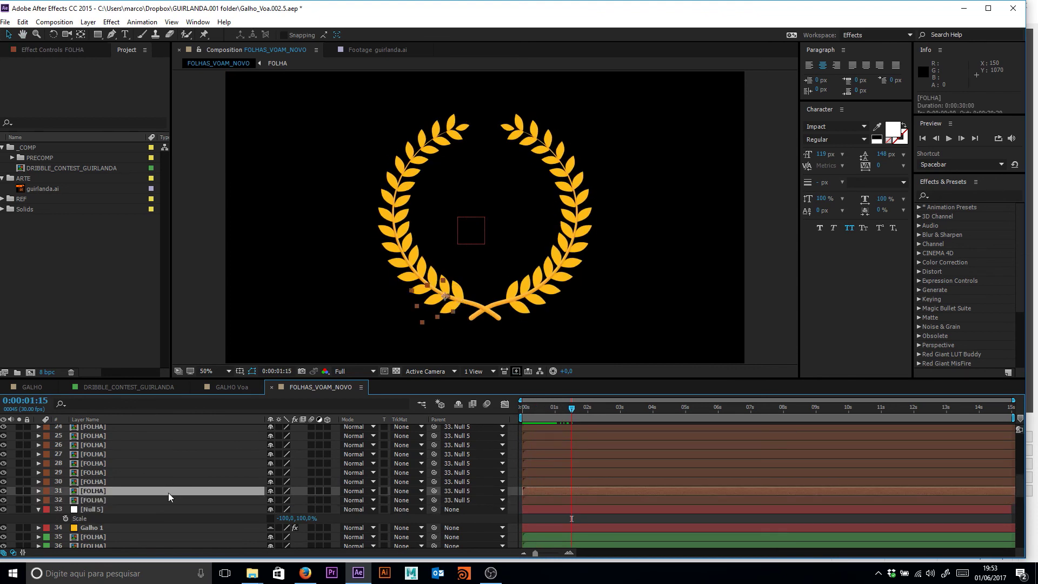
- Examine the stack of brown duplicated leaf layers and their parenting to the Null 5 layer
{"action": "left_click", "coordinate": [171, 500]}
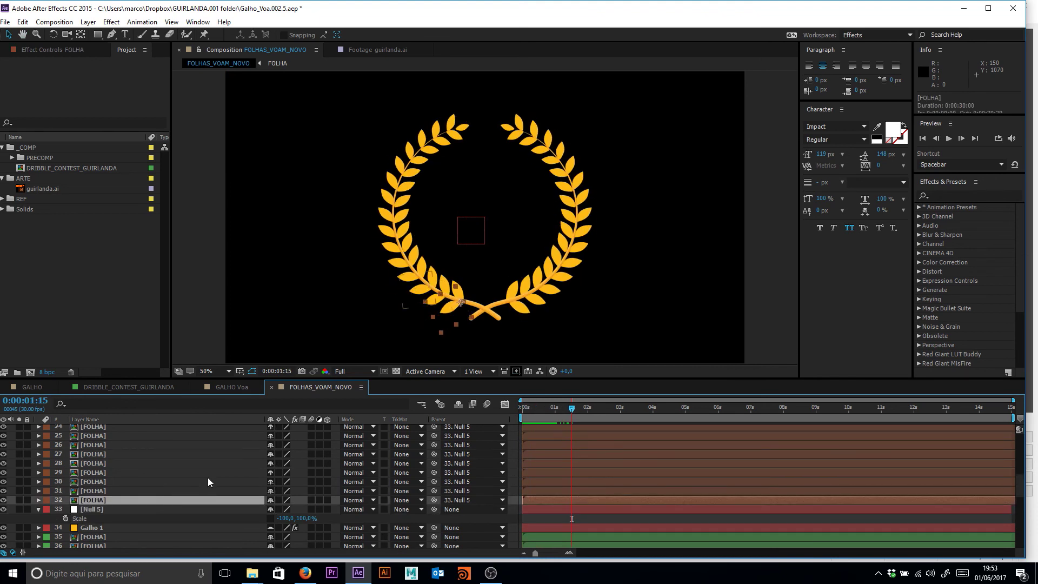
{"action": "scroll", "coordinate": [207, 478], "scroll_direction": "up", "scroll_amount": 3}
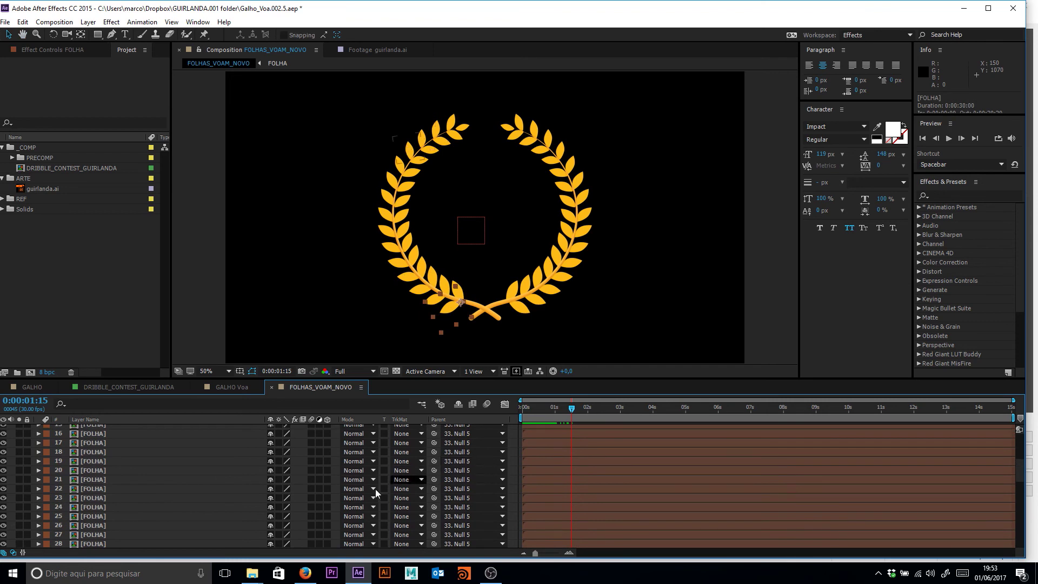
{"action": "scroll", "coordinate": [202, 488], "scroll_direction": "down", "scroll_amount": 5}
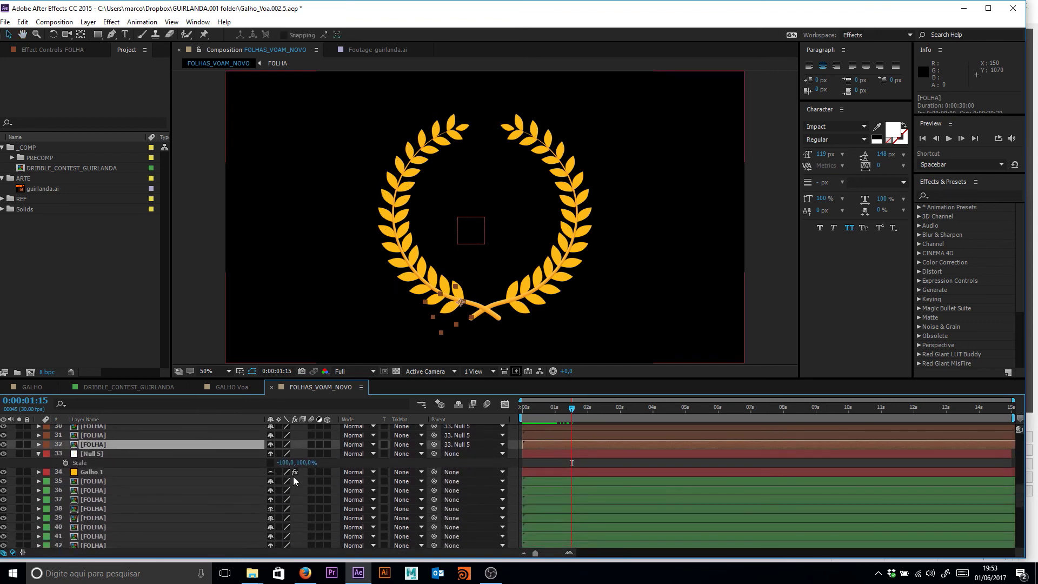
{"action": "scroll", "coordinate": [180, 465], "scroll_direction": "up", "scroll_amount": 2}
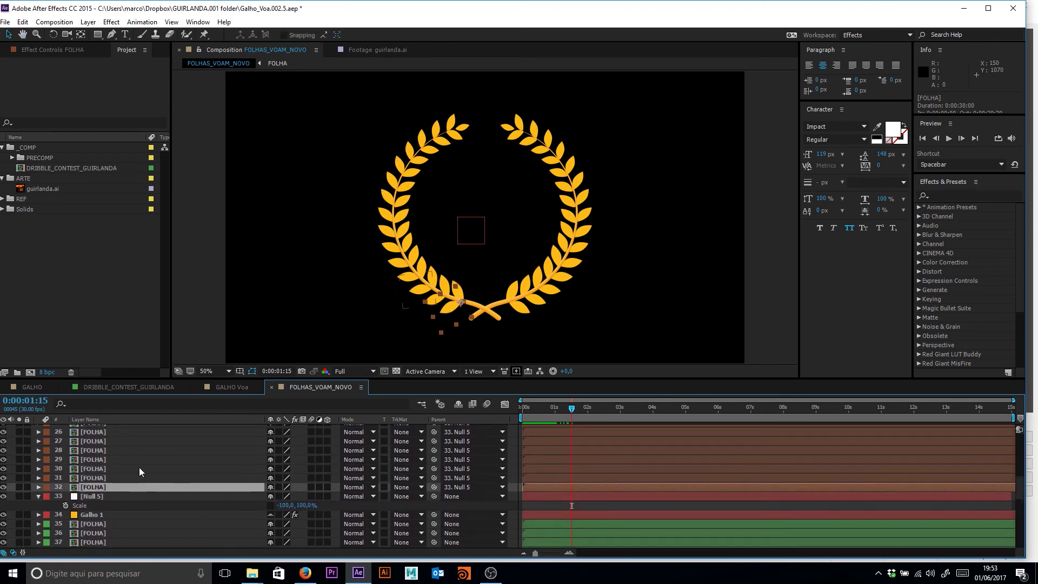
{"action": "key", "text": "space"}
{"action": "scroll", "coordinate": [151, 525], "scroll_direction": "up", "scroll_amount": 8}
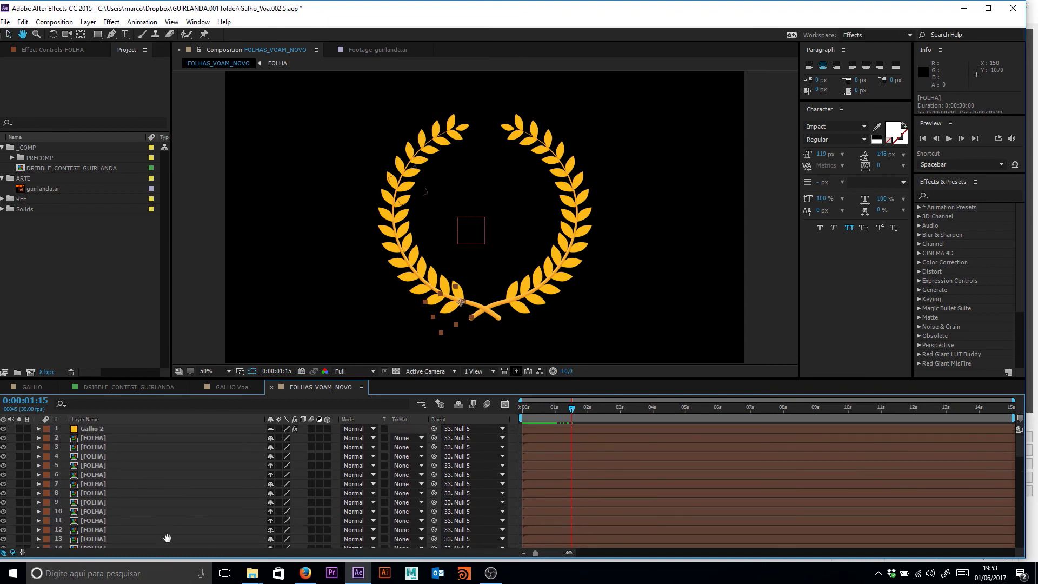
{"action": "scroll", "coordinate": [174, 476], "scroll_direction": "down", "scroll_amount": 6}
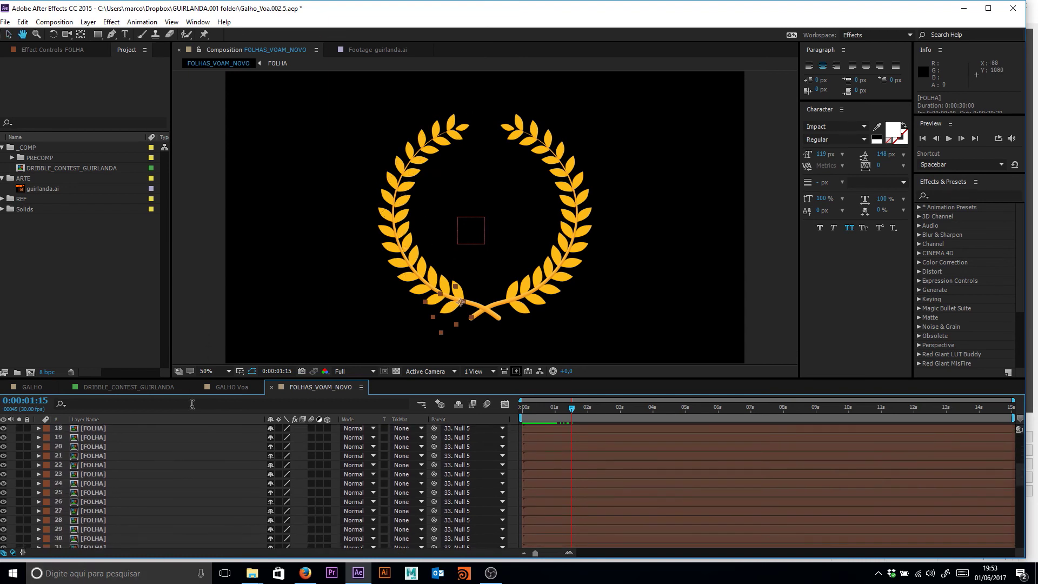
{"action": "scroll", "coordinate": [188, 445], "scroll_direction": "down", "scroll_amount": 4}
- Delete the Null 5 layer and preview the wreath animation from the start
{"action": "left_click", "coordinate": [120, 448]}
{"action": "key", "text": "s"}
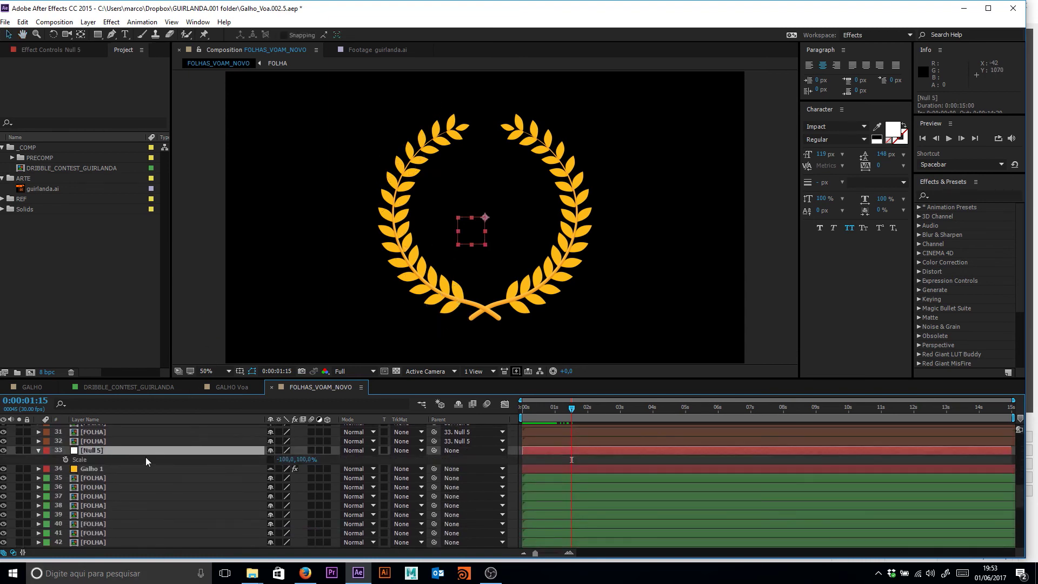
{"action": "key", "text": "Delete"}
{"action": "scroll", "coordinate": [212, 530], "scroll_direction": "up", "scroll_amount": 2}
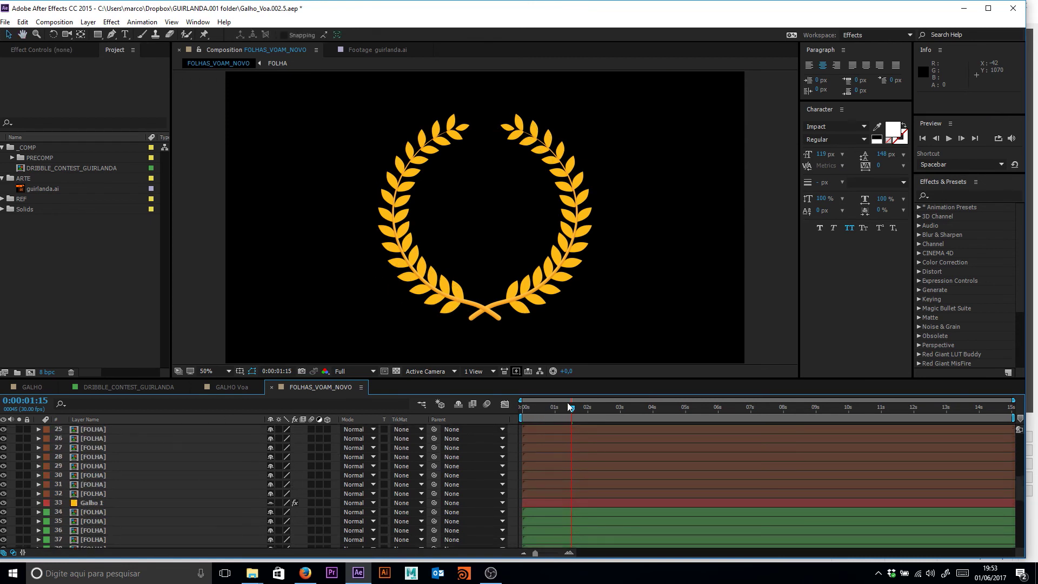
{"action": "key", "text": "space"}
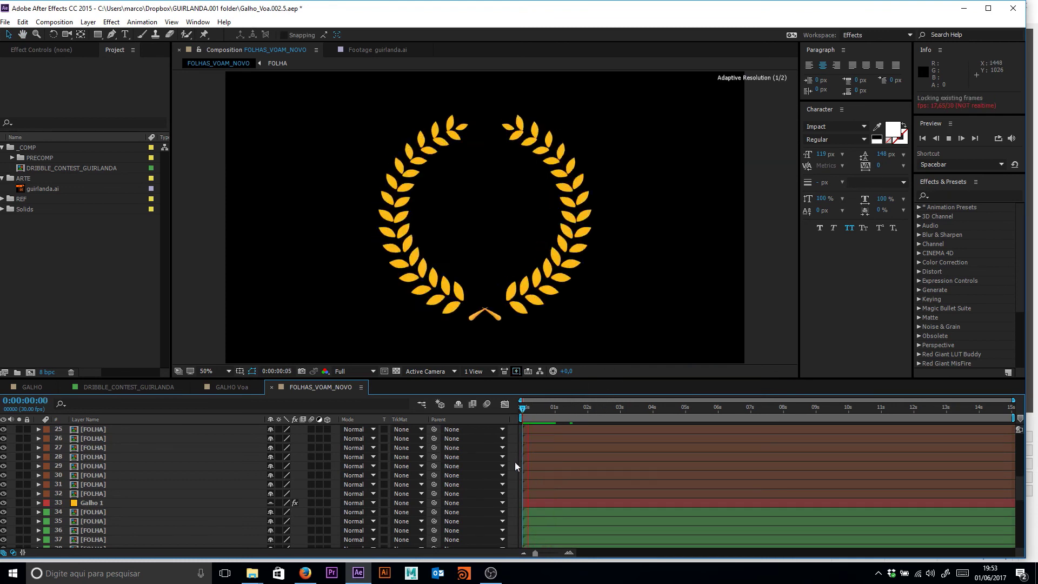
- Lock the Galho 2 and Galho 1 branch layers so only the leaf layers can be selected
{"action": "scroll", "coordinate": [233, 486], "scroll_direction": "up", "scroll_amount": 3}
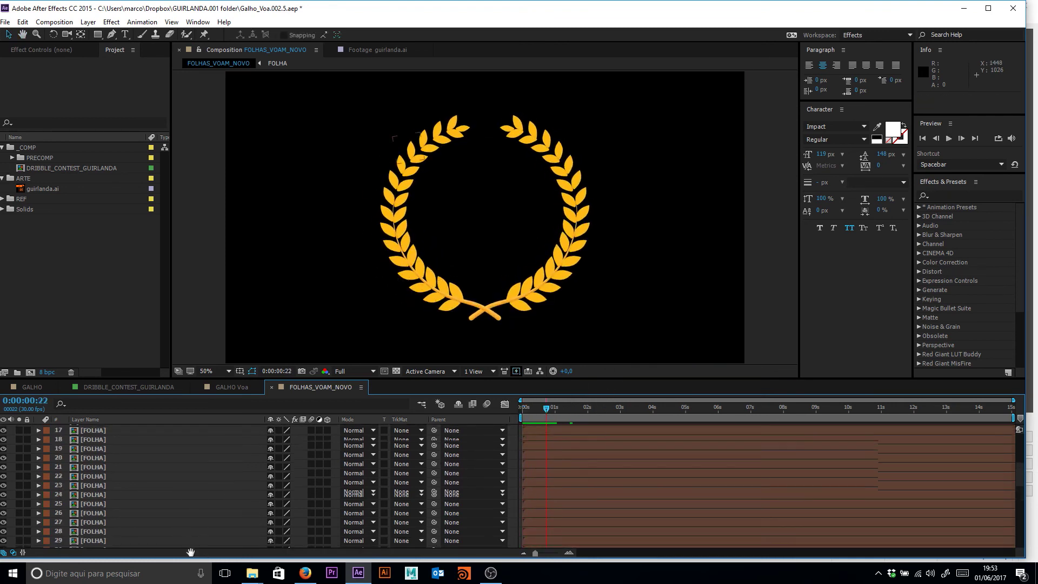
{"action": "scroll", "coordinate": [191, 552], "scroll_direction": "up", "scroll_amount": 6}
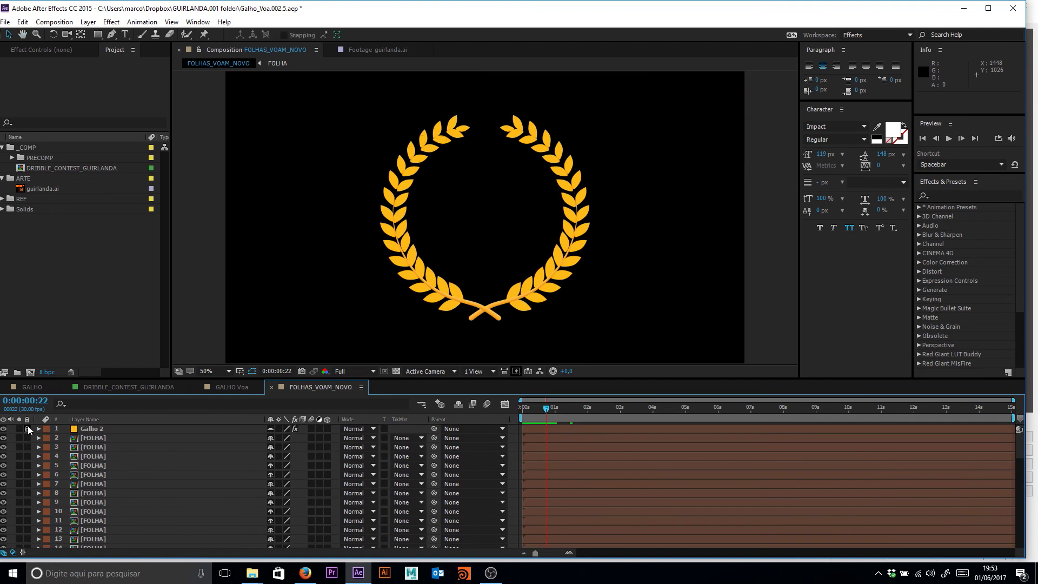
{"action": "scroll", "coordinate": [184, 513], "scroll_direction": "down", "scroll_amount": 10}
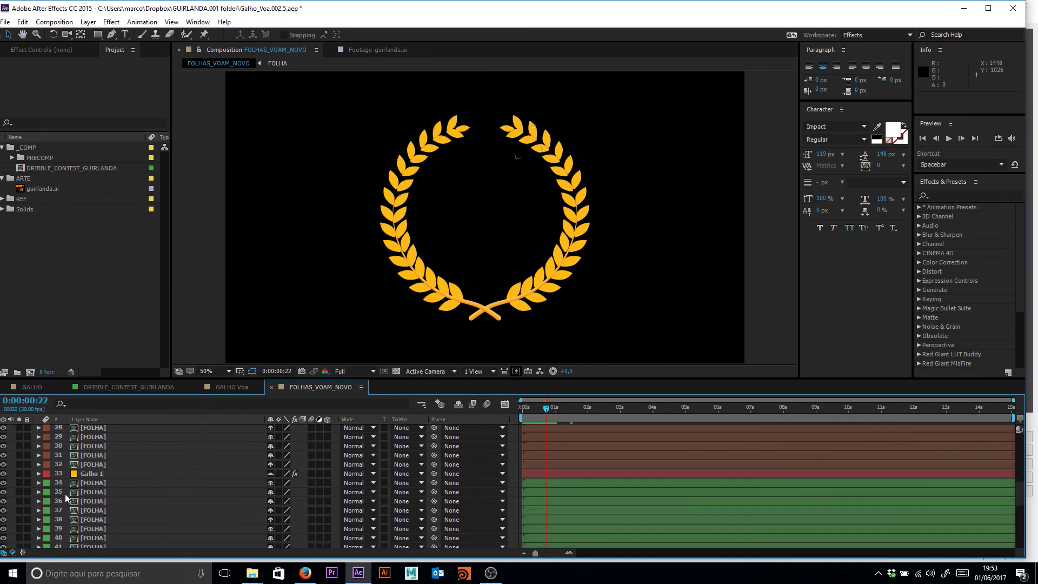
{"action": "left_click", "coordinate": [27, 474]}
{"action": "scroll", "coordinate": [130, 475], "scroll_direction": "up", "scroll_amount": 3}
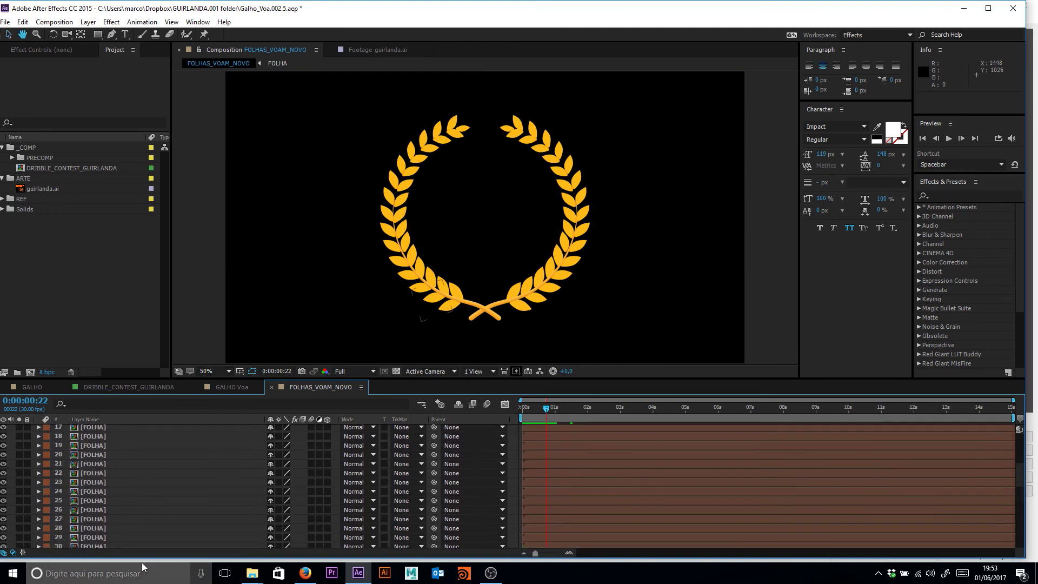
{"action": "scroll", "coordinate": [138, 510], "scroll_direction": "down", "scroll_amount": 2}
{"action": "scroll", "coordinate": [185, 480], "scroll_direction": "down", "scroll_amount": 10}
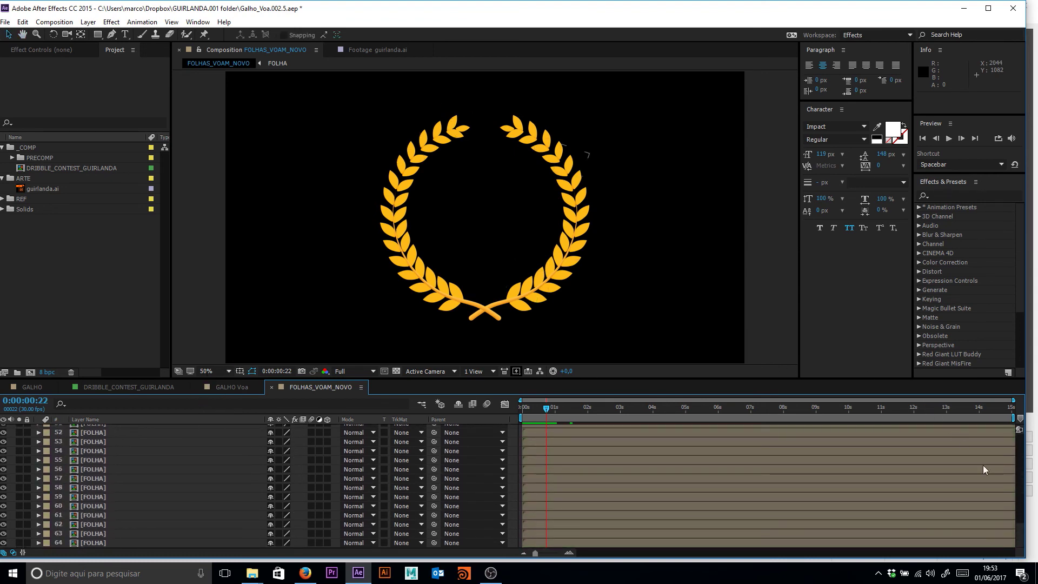
- Create a null object, place it at the top of the layer stack, and rename it CTRL_FOLHAS
{"action": "left_click_drag", "start_coordinate": [1019, 532], "coordinate": [1014, 419]}
{"action": "left_click", "coordinate": [158, 436]}
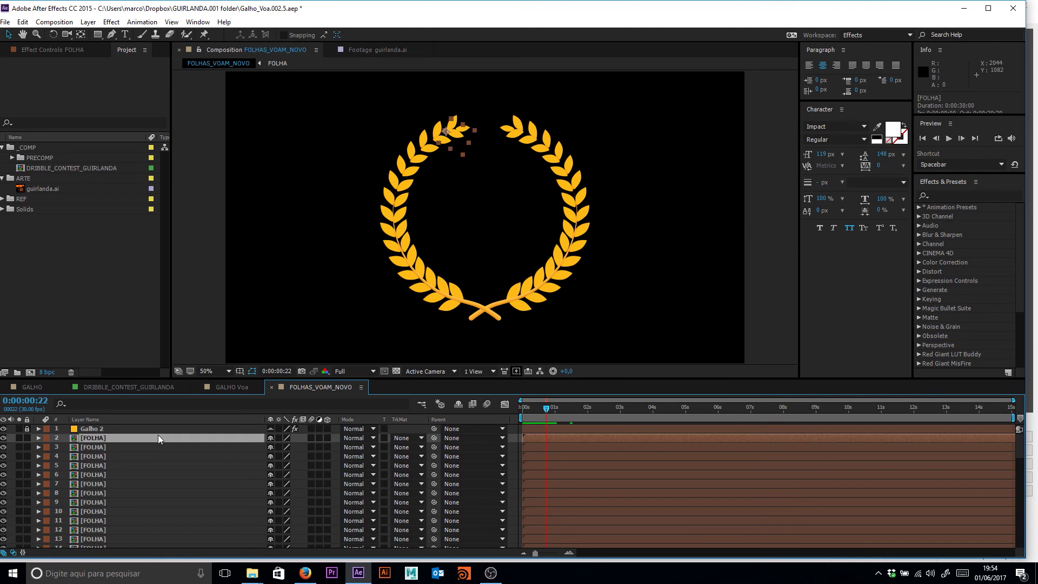
{"action": "key", "text": "ctrl+alt+shift+y"}
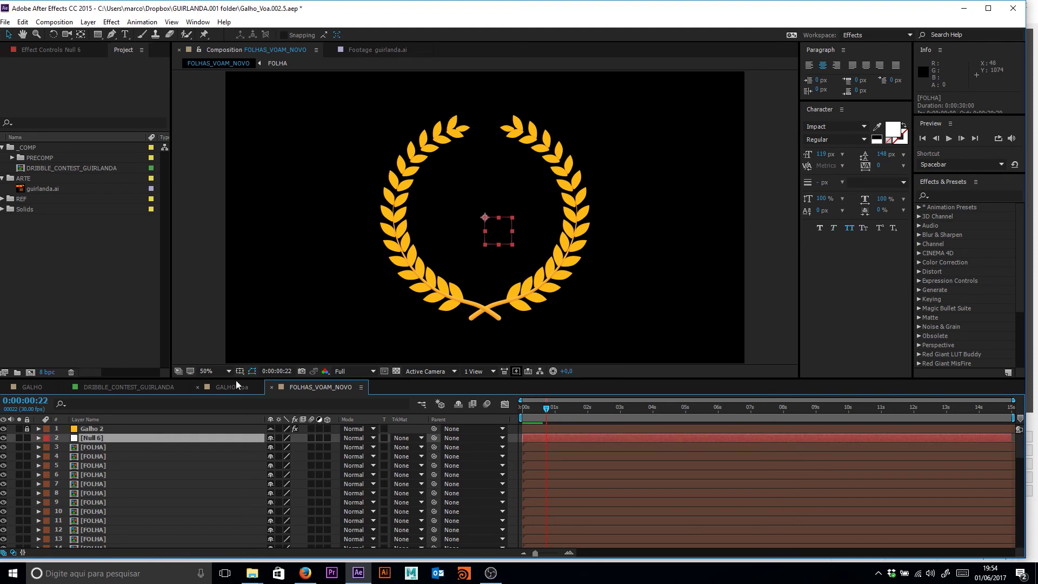
{"action": "left_click_drag", "start_coordinate": [158, 435], "coordinate": [92, 429]}
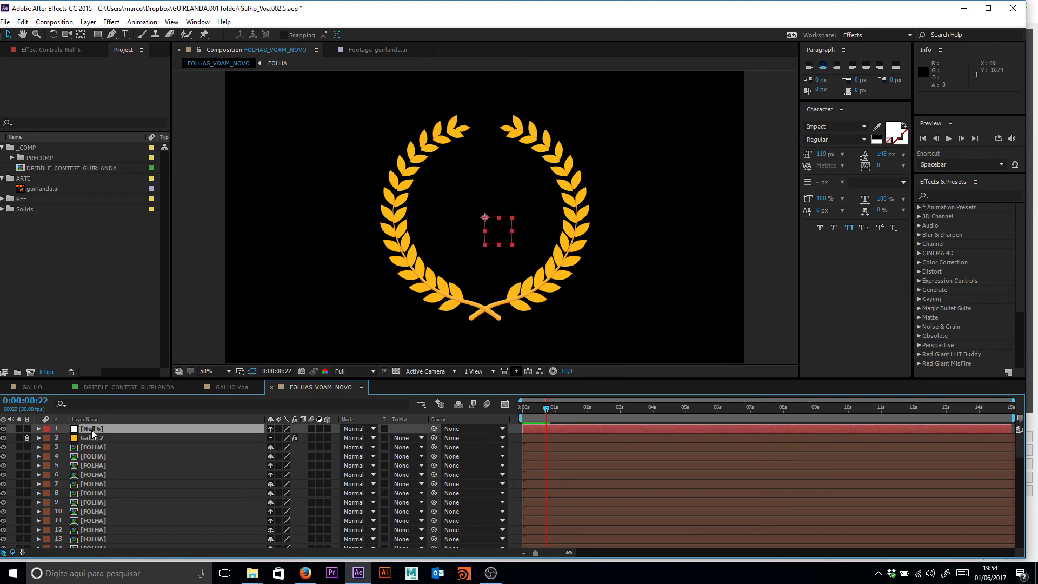
{"action": "key", "text": "Return"}
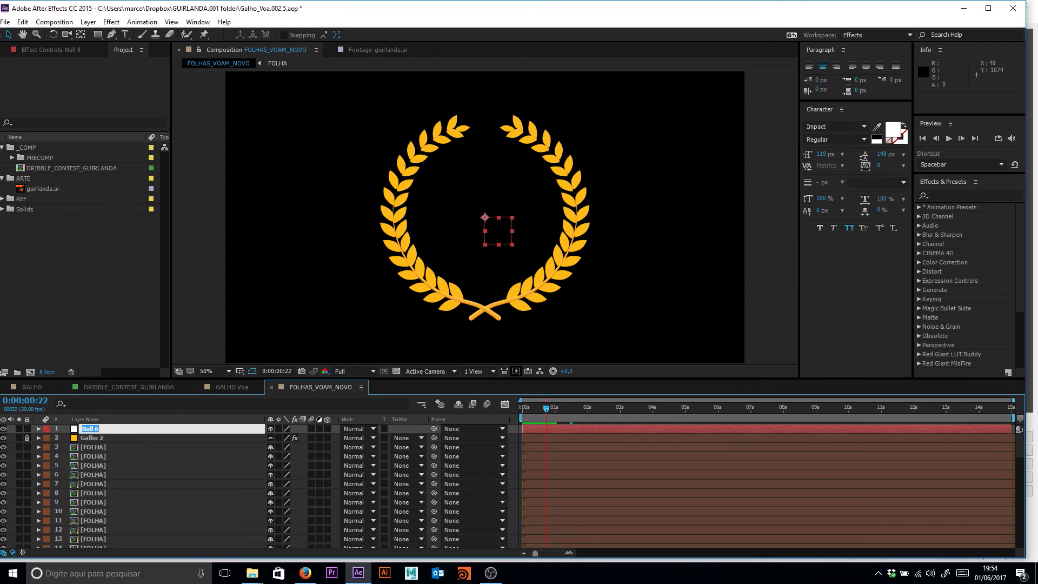
{"action": "type", "text": "CTRL_FOLHAS"}
{"action": "key", "text": "Return"}
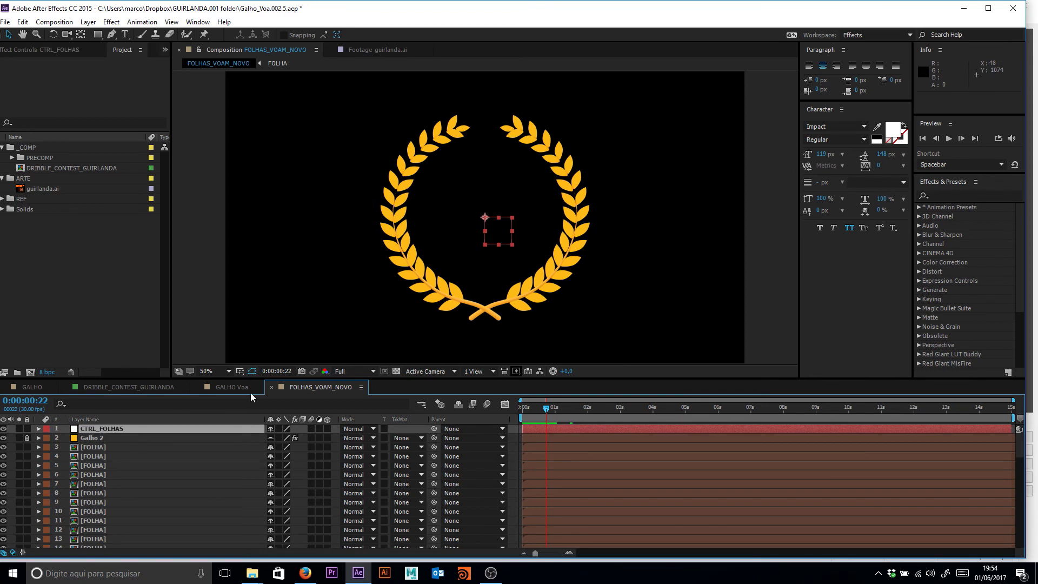
- Reveal the Position properties of the first brown leaf and CTRL_FOLHAS, and set the current time to 0:00:01:00
{"action": "left_click_drag", "start_coordinate": [546, 408], "coordinate": [542, 411]}
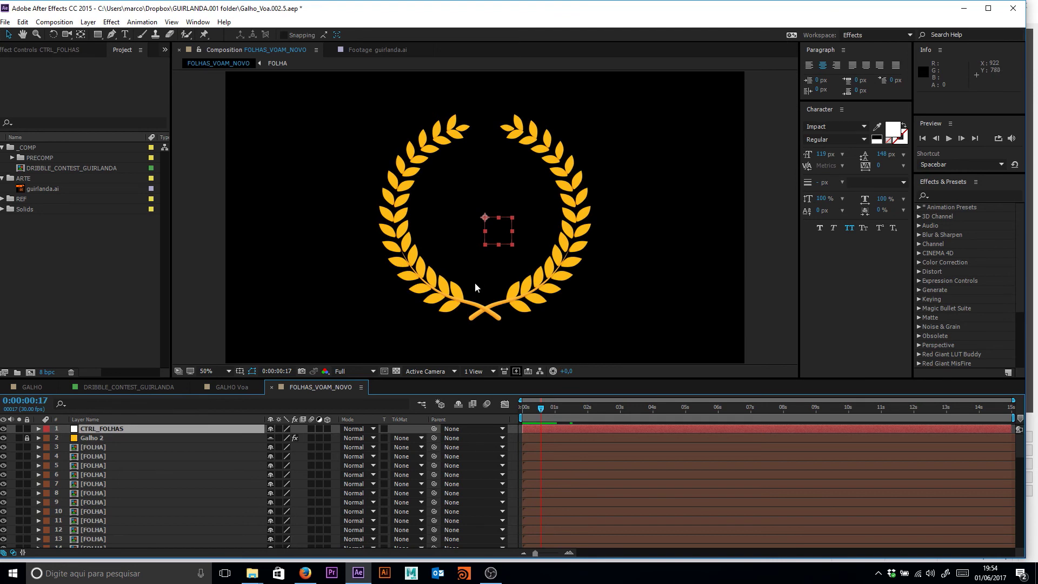
{"action": "left_click", "coordinate": [148, 447]}
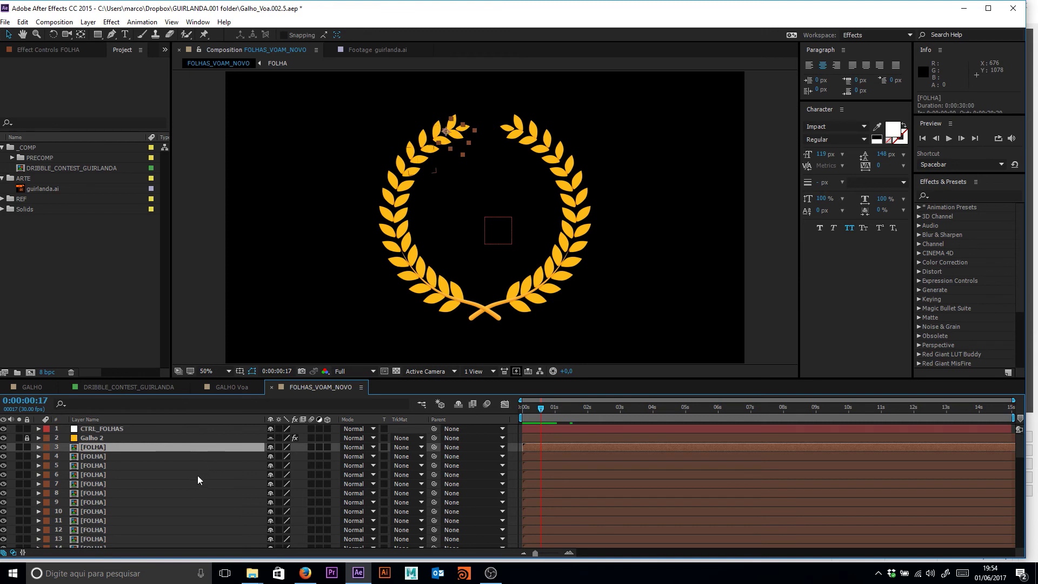
{"action": "key", "text": "p"}
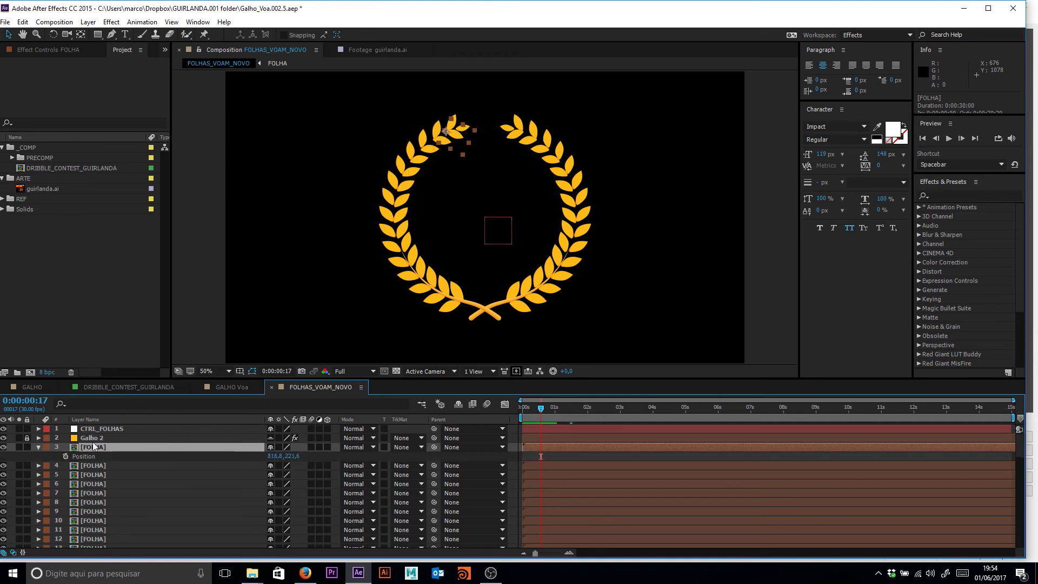
{"action": "left_click", "coordinate": [113, 428]}
{"action": "key", "text": "p"}
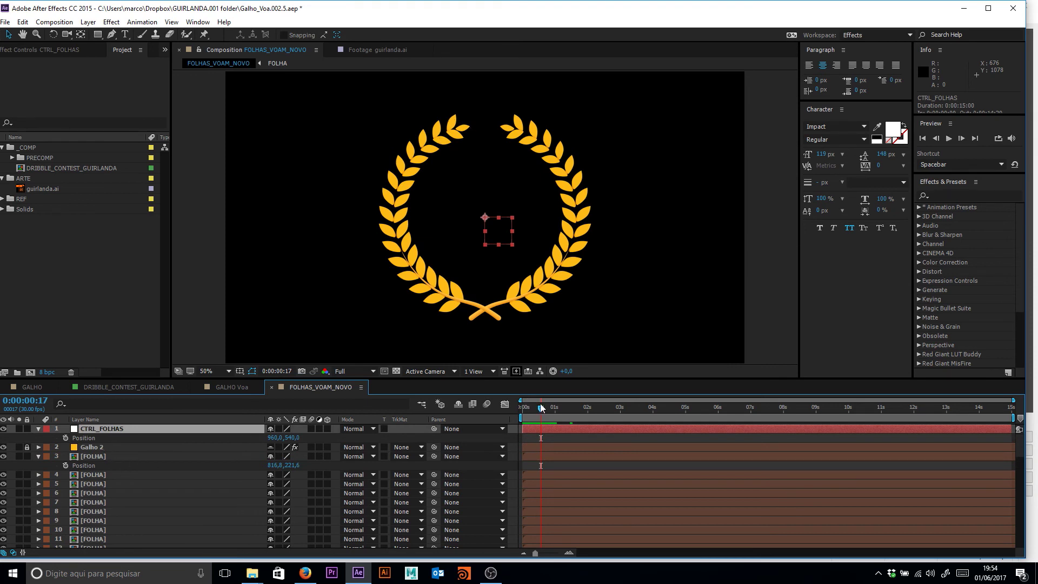
{"action": "mouse_move", "coordinate": [540, 404]}
{"action": "left_mouse_down"}
{"action": "mouse_move", "coordinate": [522, 408]}
{"action": "mouse_move", "coordinate": [555, 411]}
{"action": "left_mouse_up"}
- Add an expression to the first brown leaf's Position that links it to the Position of CTRL_FOLHAS
{"action": "left_click", "coordinate": [103, 456]}
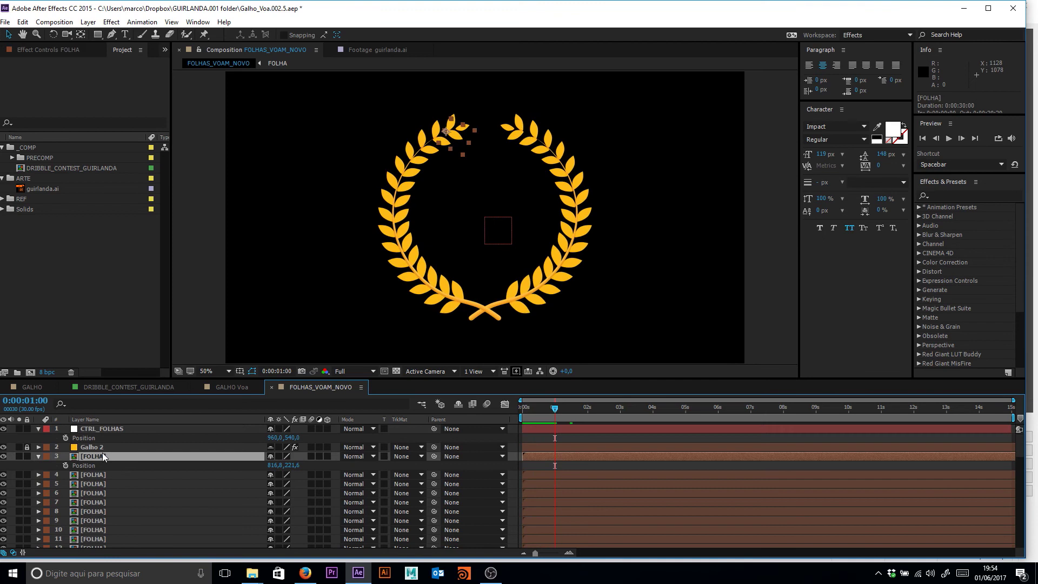
{"action": "left_click", "coordinate": [120, 428]}
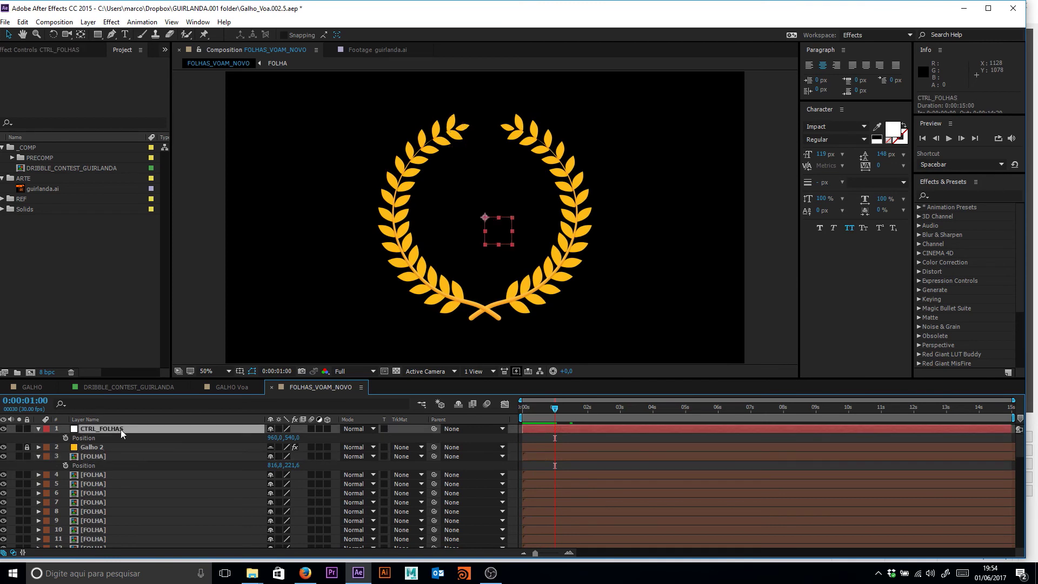
{"action": "left_click", "coordinate": [127, 457]}
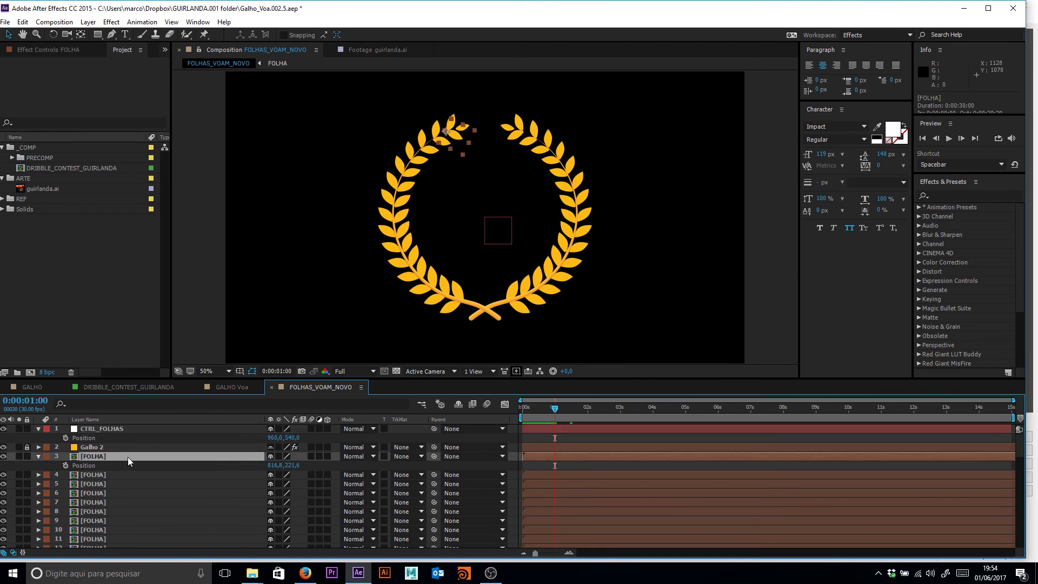
{"action": "left_click", "coordinate": [66, 465], "text": "alt"}
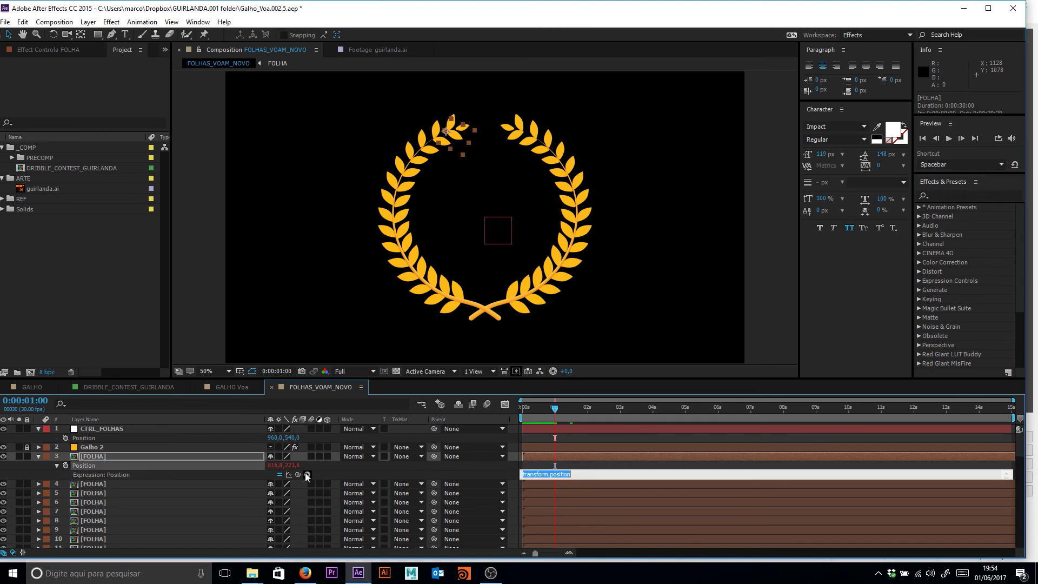
{"action": "left_click_drag", "start_coordinate": [299, 472], "coordinate": [85, 437]}
{"action": "key", "text": "KP_Enter"}
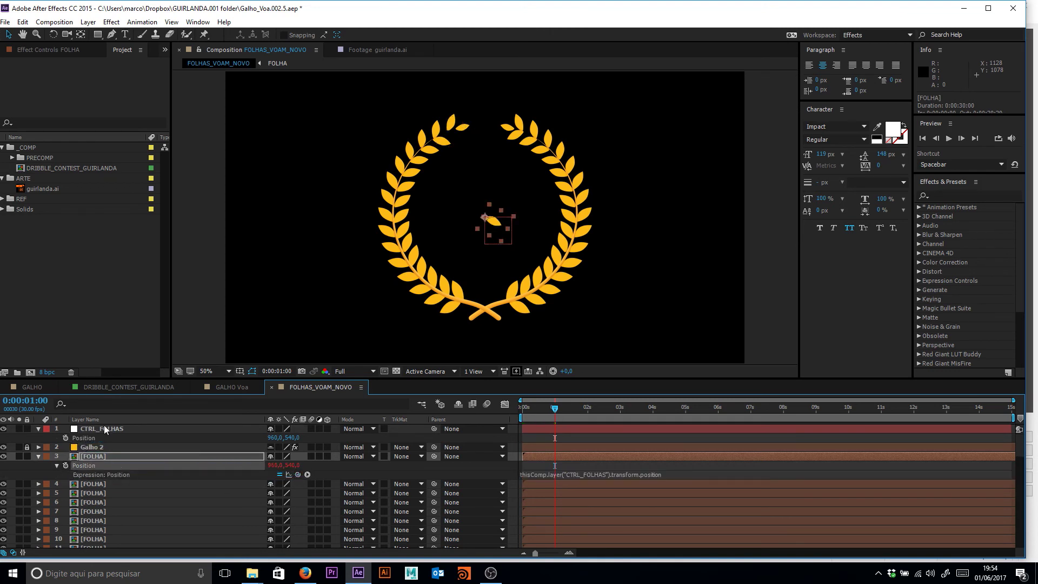
- Test the link by moving the CTRL_FOLHAS null to about 1374, 246, and undo the move
{"action": "left_click", "coordinate": [552, 428]}
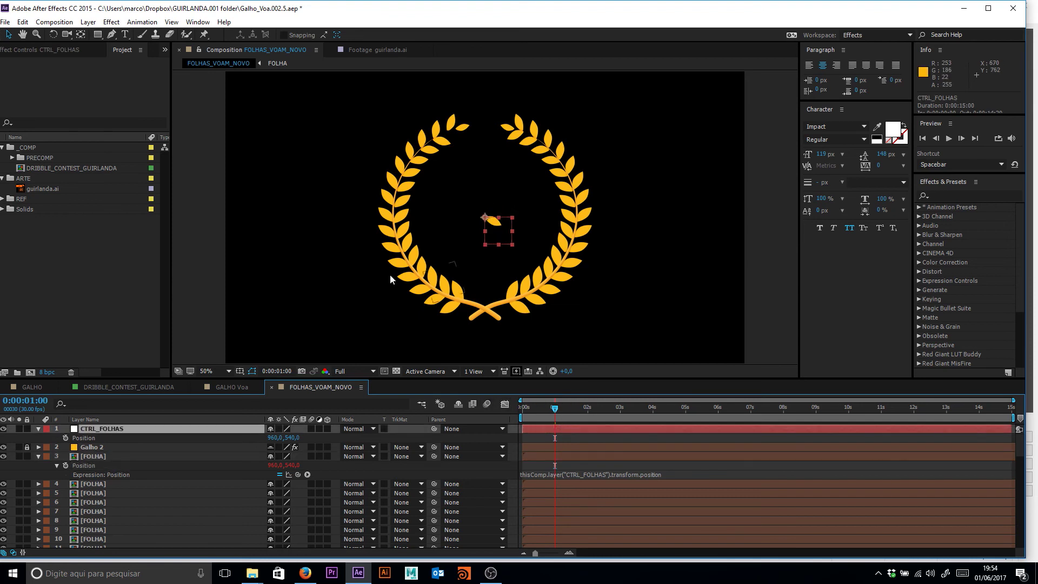
{"action": "left_click_drag", "start_coordinate": [495, 238], "coordinate": [575, 180]}
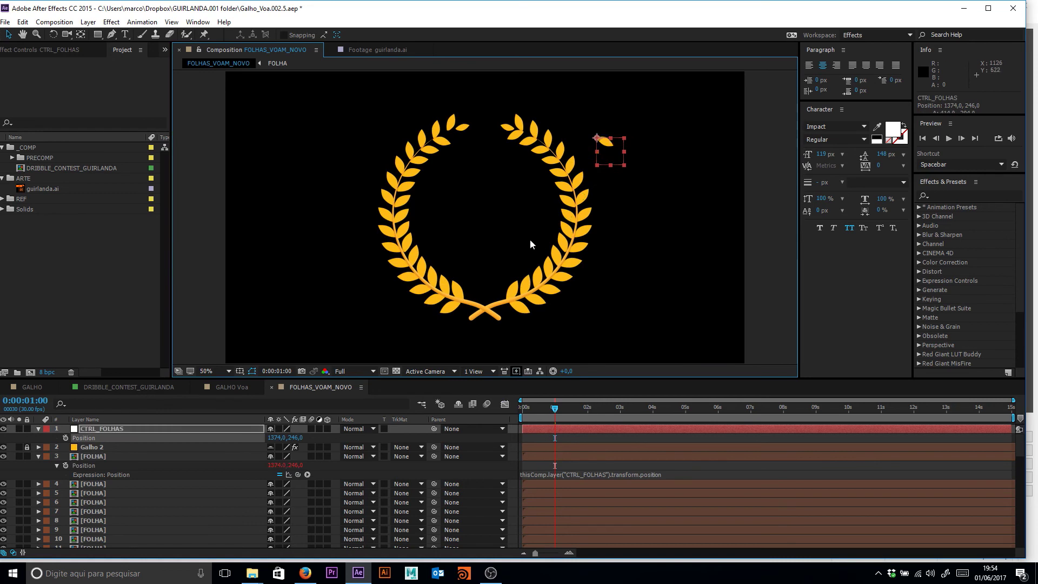
{"action": "key", "text": "ctrl+z"}
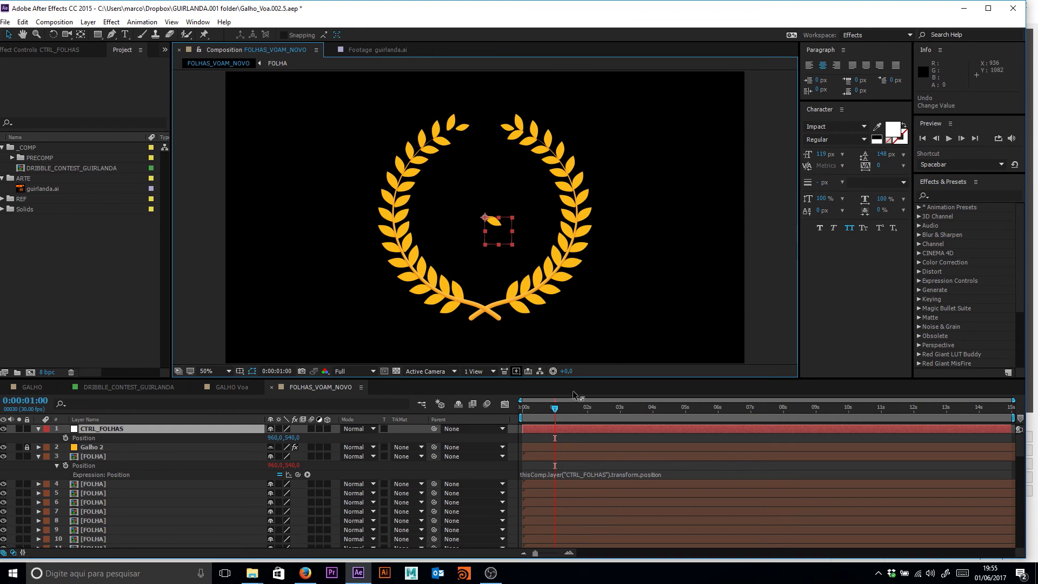
- Change the first brown leaf's Position expression to value + thisComp.layer("CTRL_FOLHAS").transform.position
{"action": "left_click", "coordinate": [588, 473]}
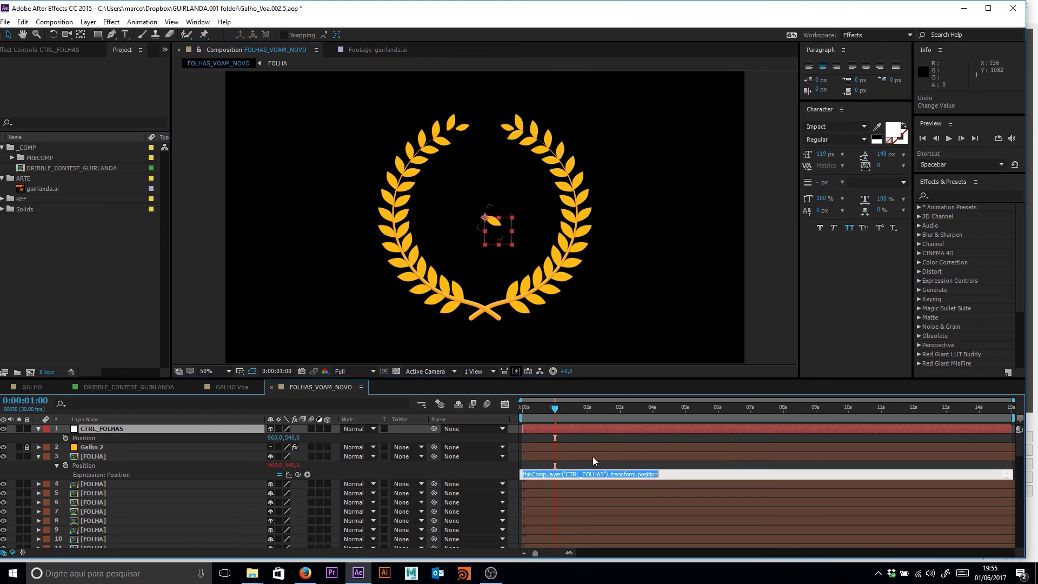
{"action": "type", "text": "value"}
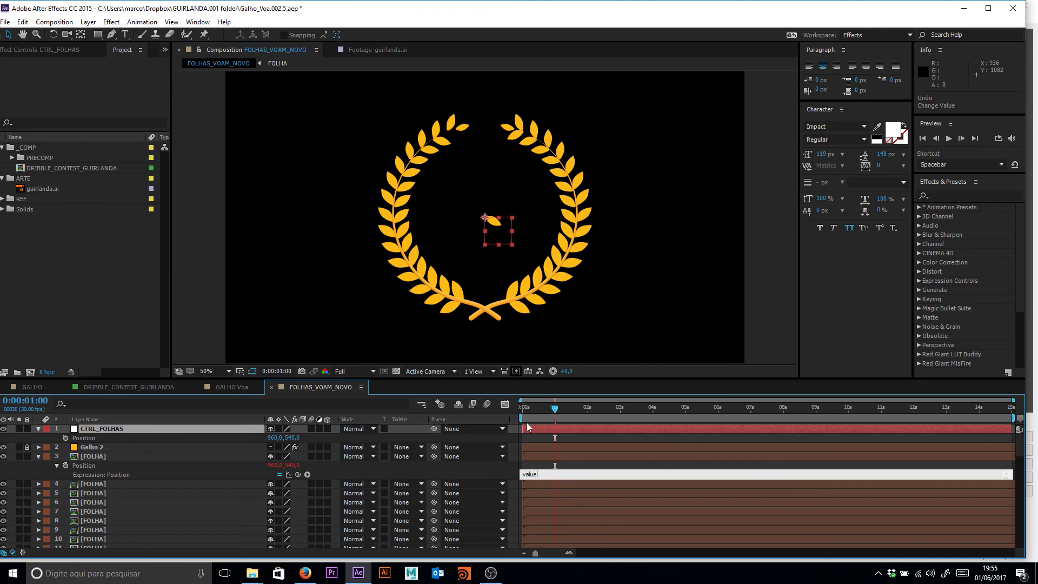
{"action": "double_click", "coordinate": [540, 475]}
{"action": "left_click", "coordinate": [544, 473]}
{"action": "type", "text": "+"}
{"action": "left_click_drag", "start_coordinate": [297, 474], "coordinate": [91, 436]}
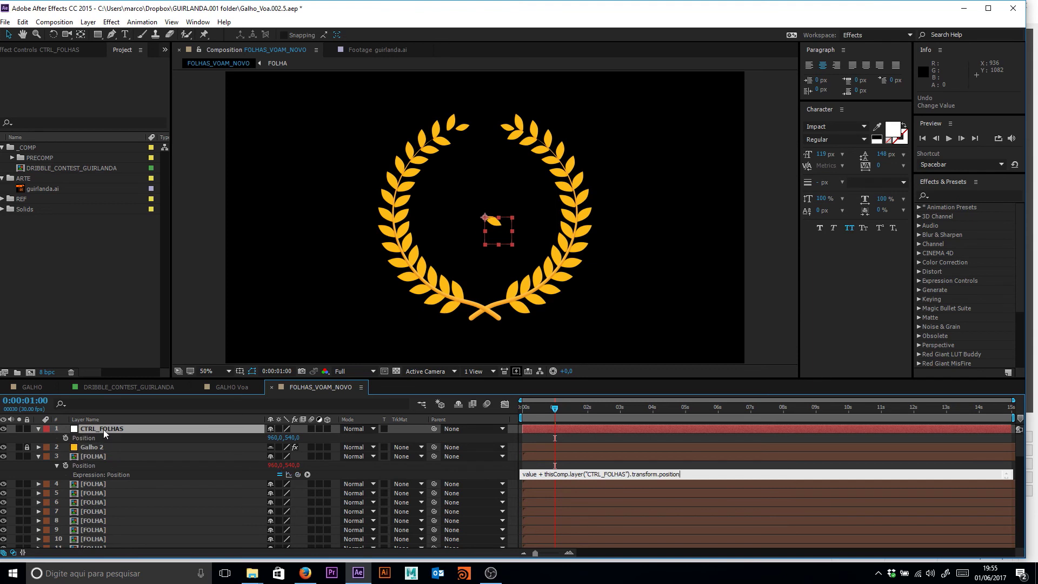
{"action": "left_click", "coordinate": [102, 429]}
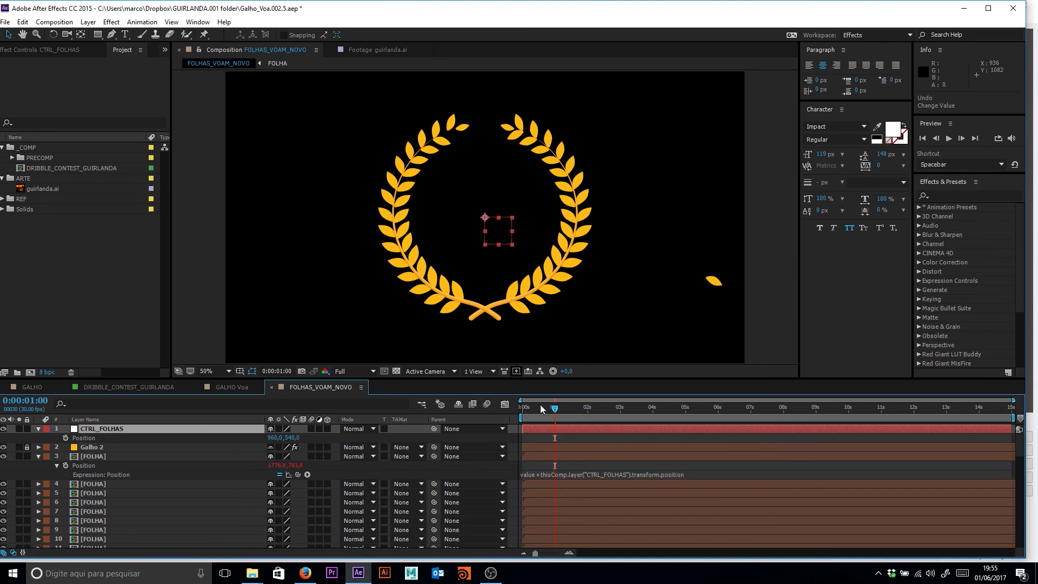
- Set the Position of the CTRL_FOLHAS null to 0, 0
{"action": "left_click", "coordinate": [149, 449]}
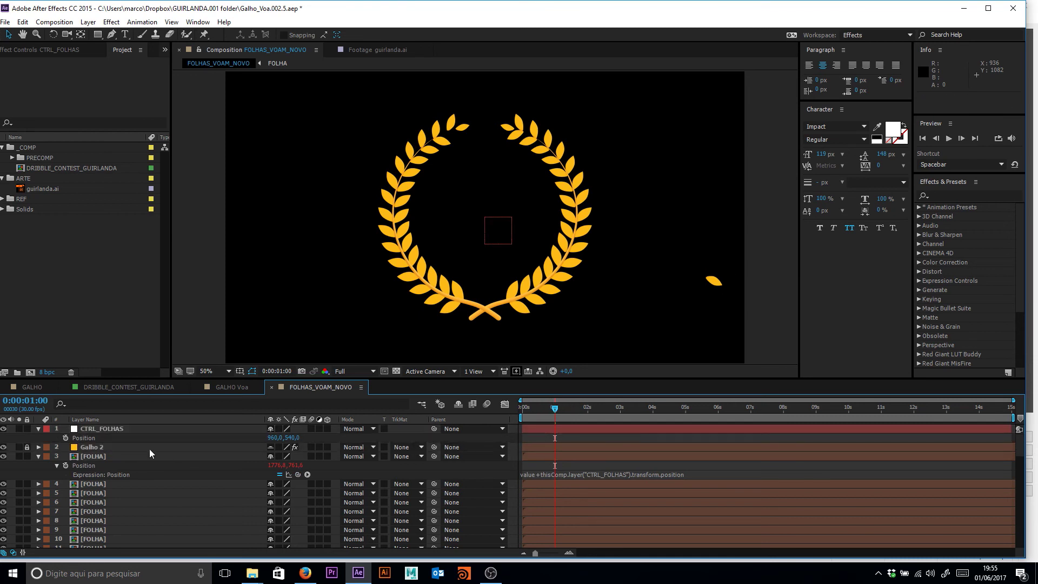
{"action": "left_click", "coordinate": [125, 456]}
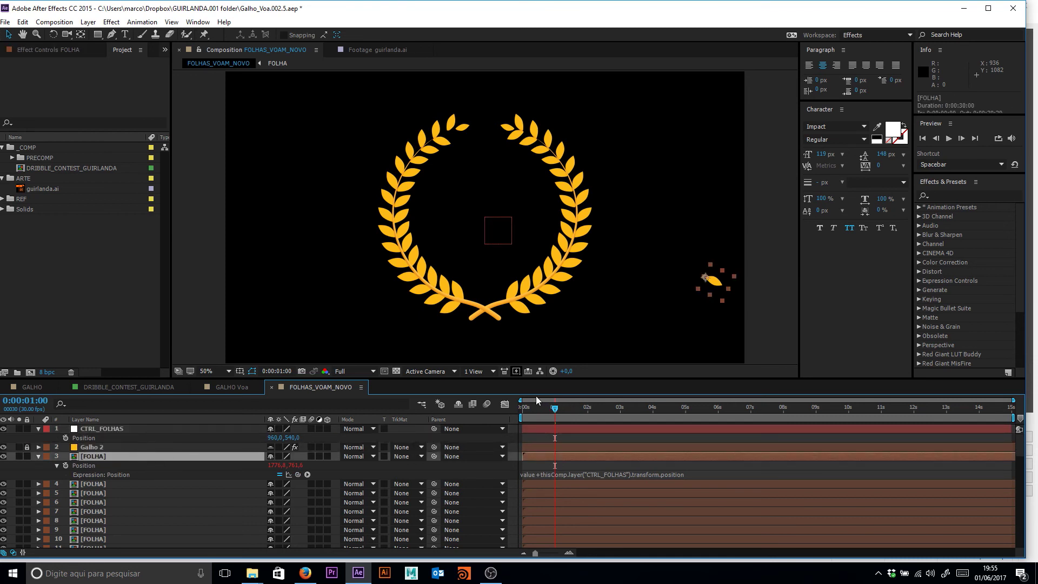
{"action": "left_click", "coordinate": [566, 409]}
{"action": "left_click", "coordinate": [546, 406]}
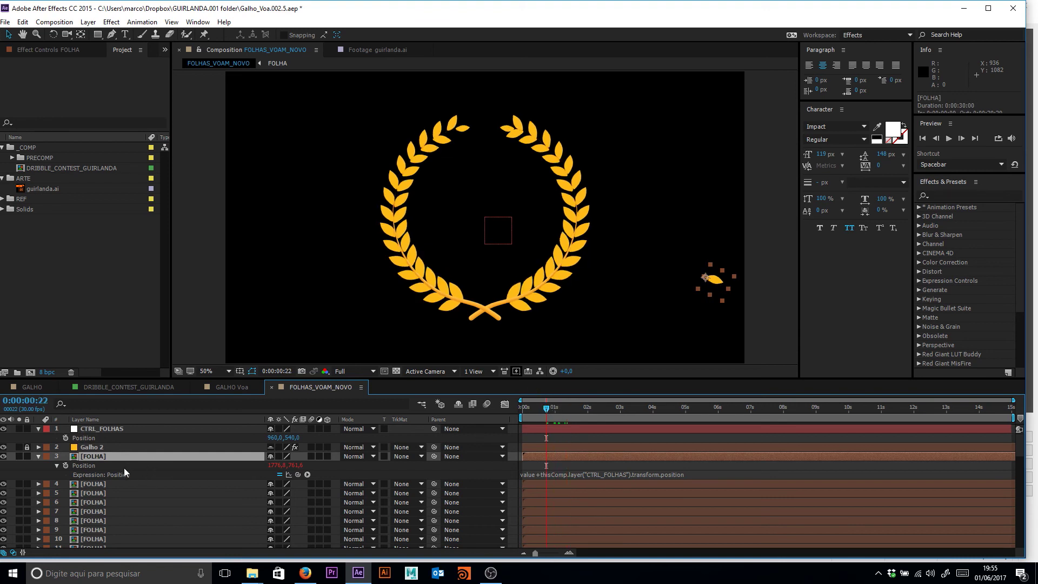
{"action": "left_click", "coordinate": [276, 437]}
{"action": "key", "text": "Return"}
{"action": "left_click", "coordinate": [214, 430]}
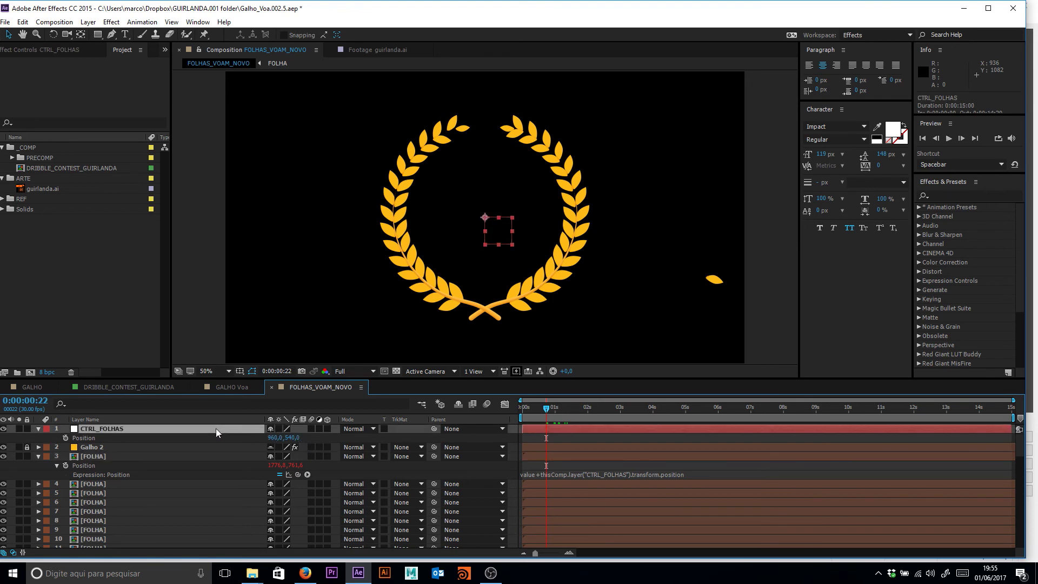
{"action": "left_click", "coordinate": [275, 437]}
{"action": "type", "text": "0"}
{"action": "key", "text": "Tab"}
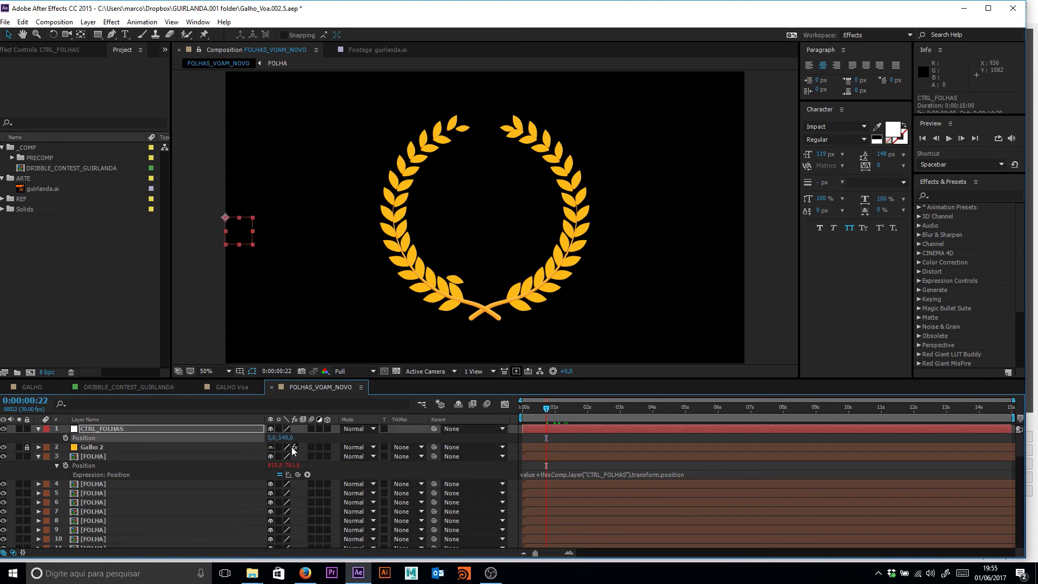
{"action": "type", "text": "0"}
{"action": "key", "text": "Return"}
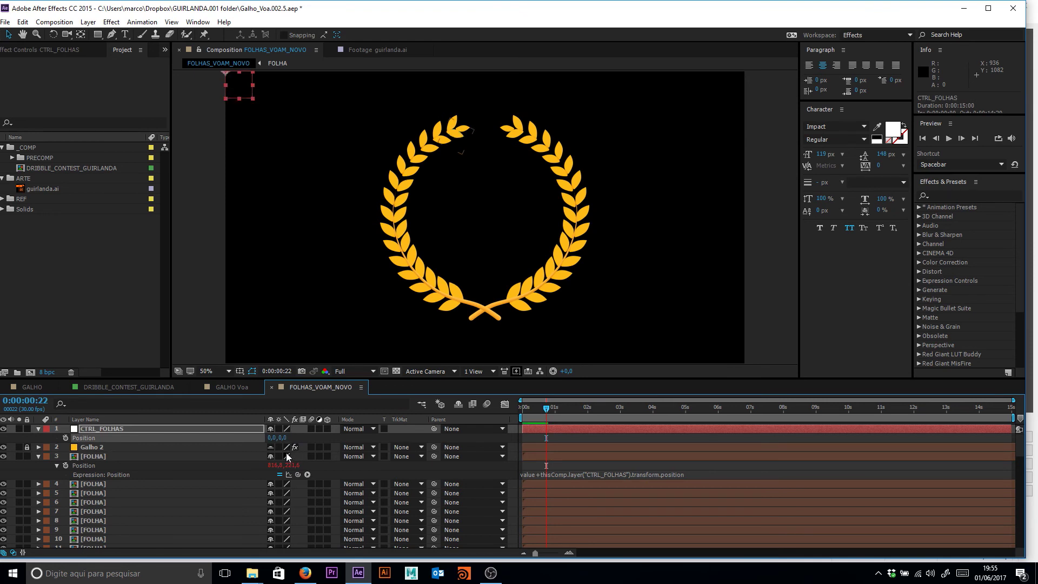
- Keyframe the CTRL_FOLHAS Position at 0:00:01:10, and at 0:00:02:20 with the null moved beyond the frame's upper edge to about 1152, -390
{"action": "left_click_drag", "start_coordinate": [543, 400], "coordinate": [566, 408]}
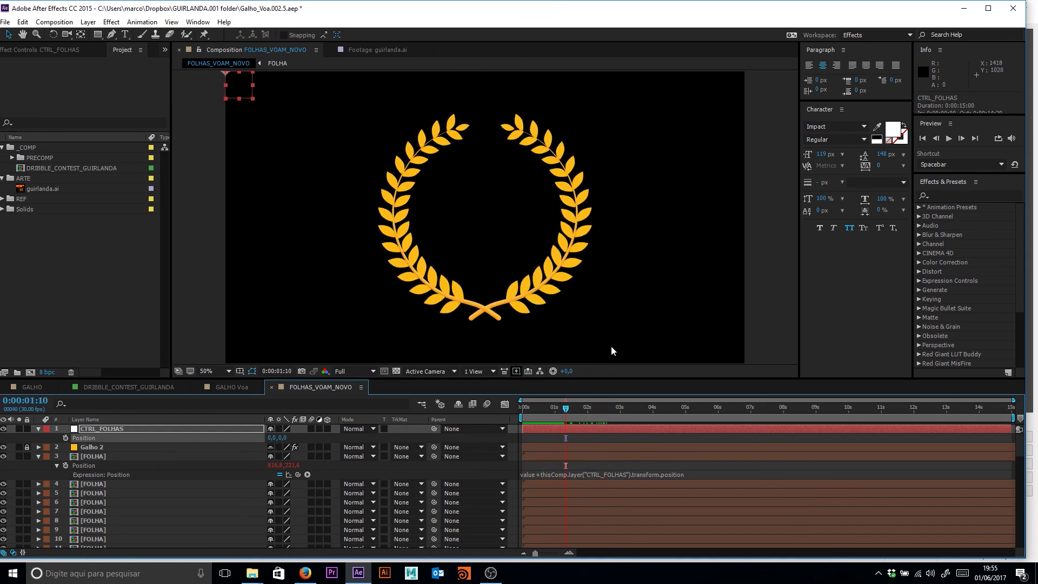
{"action": "left_click", "coordinate": [65, 437]}
{"action": "key", "text": "space"}
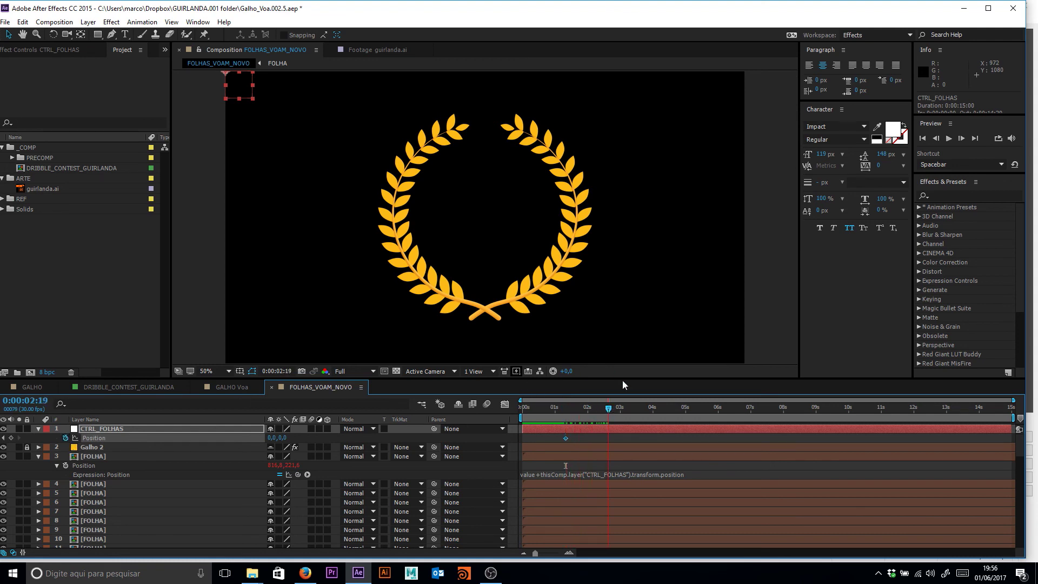
{"action": "scroll", "coordinate": [495, 247], "scroll_direction": "up", "scroll_amount": 5}
{"action": "left_click_drag", "start_coordinate": [258, 180], "coordinate": [569, 74]}
{"action": "scroll", "coordinate": [497, 193], "scroll_direction": "down", "scroll_amount": 3}
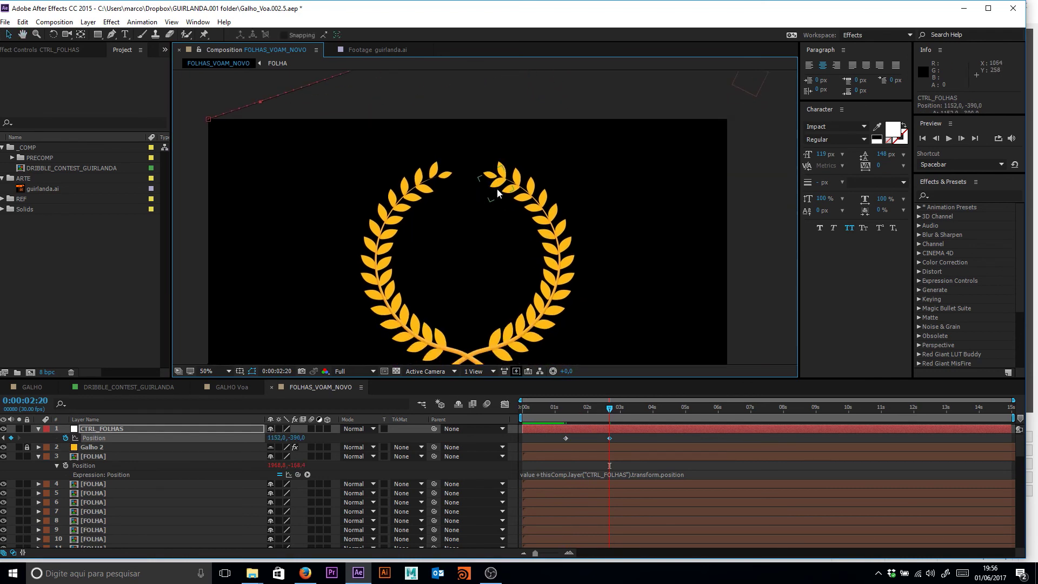
- Apply Easy Ease to the CTRL_FOLHAS Position keyframe at 0:00:01:10 and play back the leaf's flight
{"action": "left_click", "coordinate": [569, 436]}
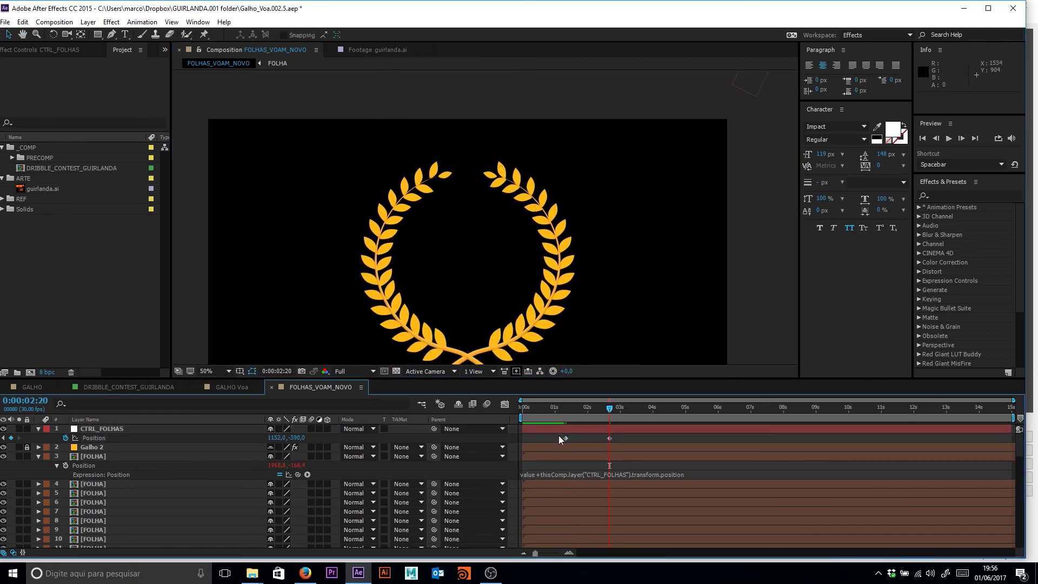
{"action": "left_click", "coordinate": [565, 438]}
{"action": "key", "text": "space"}
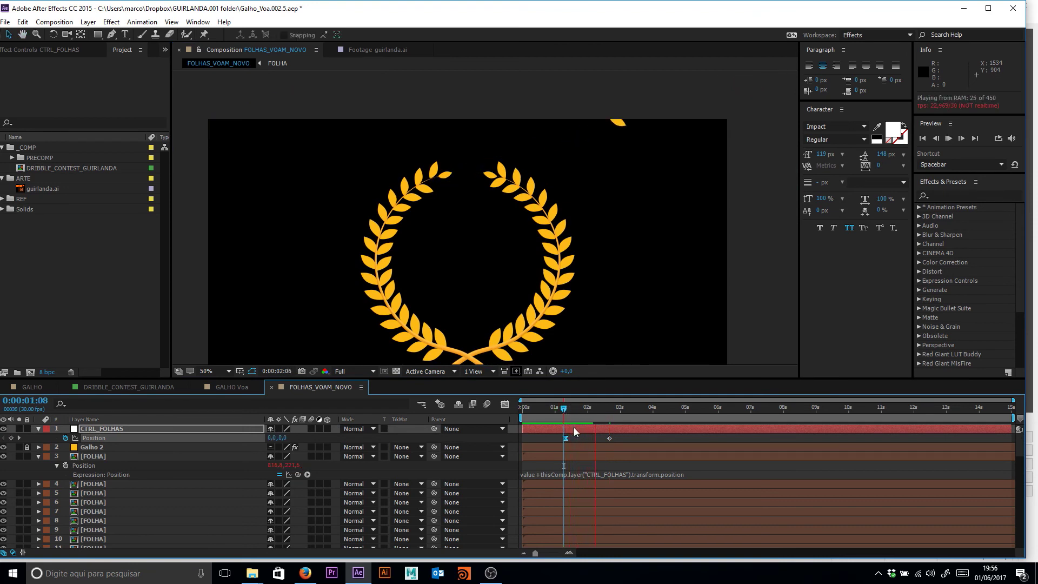
{"action": "key", "text": "space"}
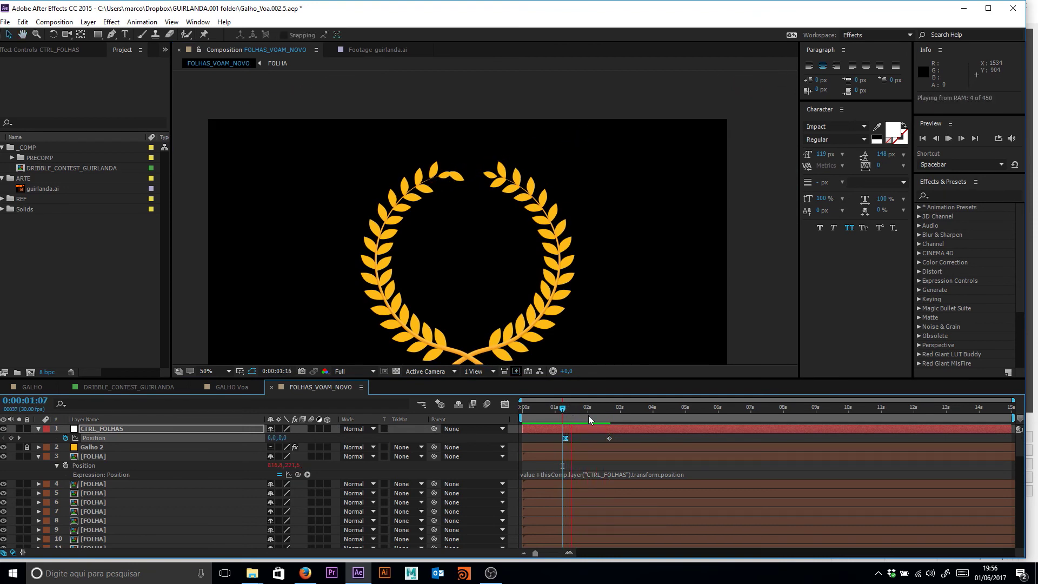
- Preview the leaf's take-off around 0:00:01:10 and examine the Position expression that drives it
{"action": "left_click", "coordinate": [588, 411]}
{"action": "left_click_drag", "start_coordinate": [588, 411], "coordinate": [567, 409]}
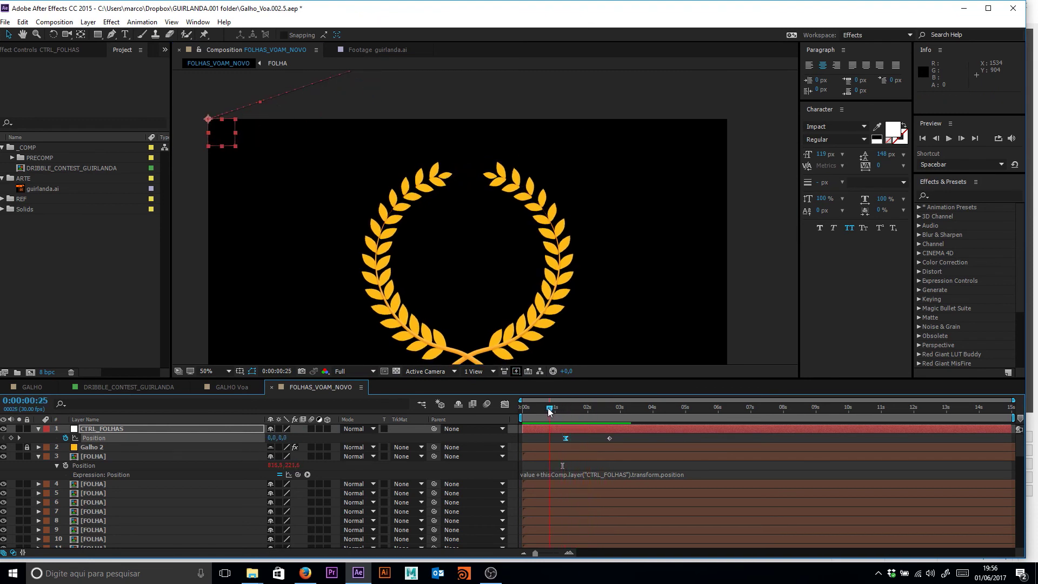
{"action": "key", "text": "space"}
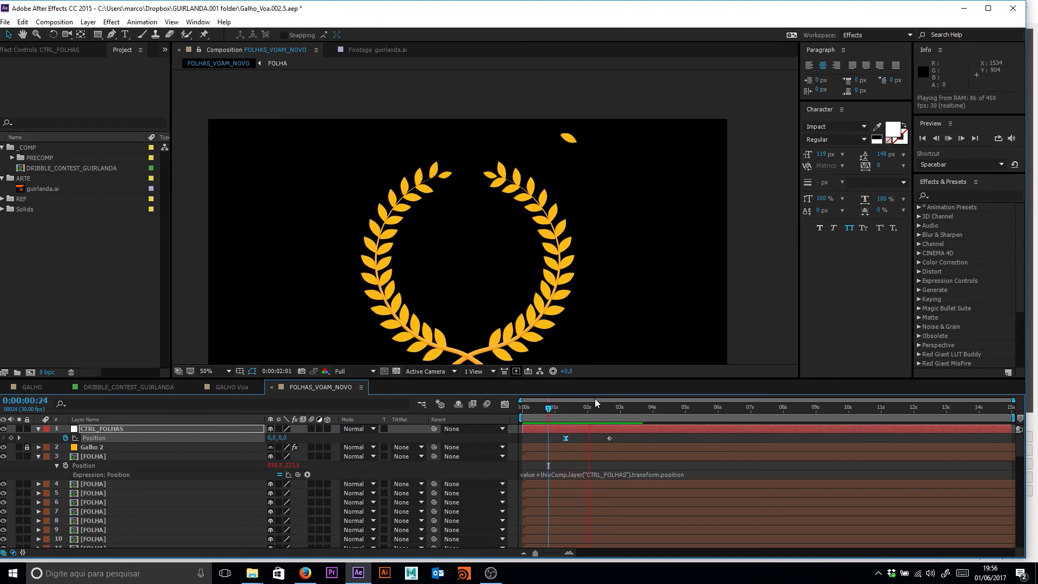
{"action": "key", "text": "space"}
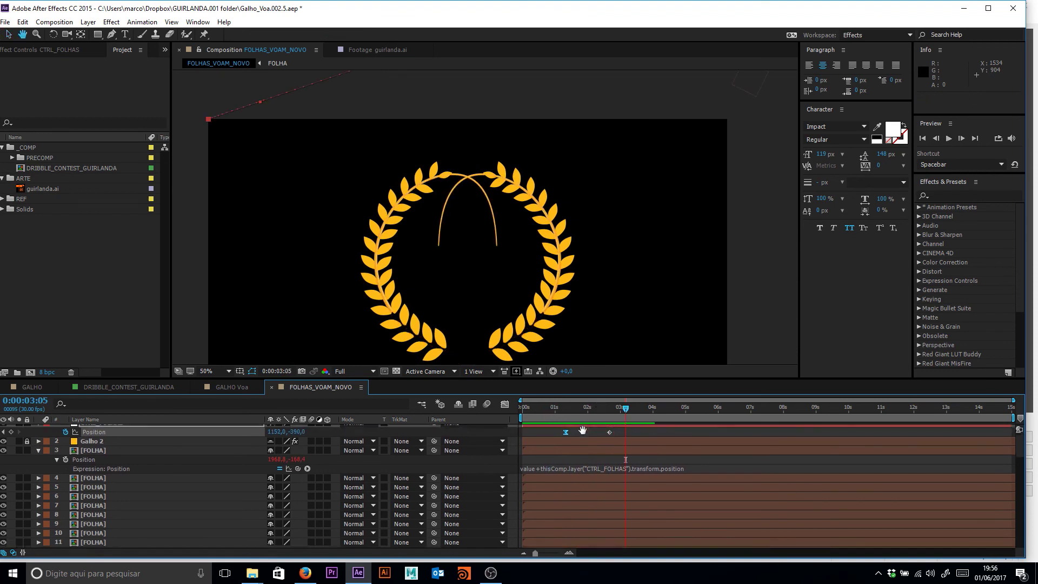
{"action": "left_click", "coordinate": [573, 410]}
{"action": "mouse_move", "coordinate": [577, 410]}
{"action": "left_mouse_down"}
{"action": "mouse_move", "coordinate": [601, 401]}
{"action": "mouse_move", "coordinate": [565, 409]}
{"action": "left_mouse_up"}
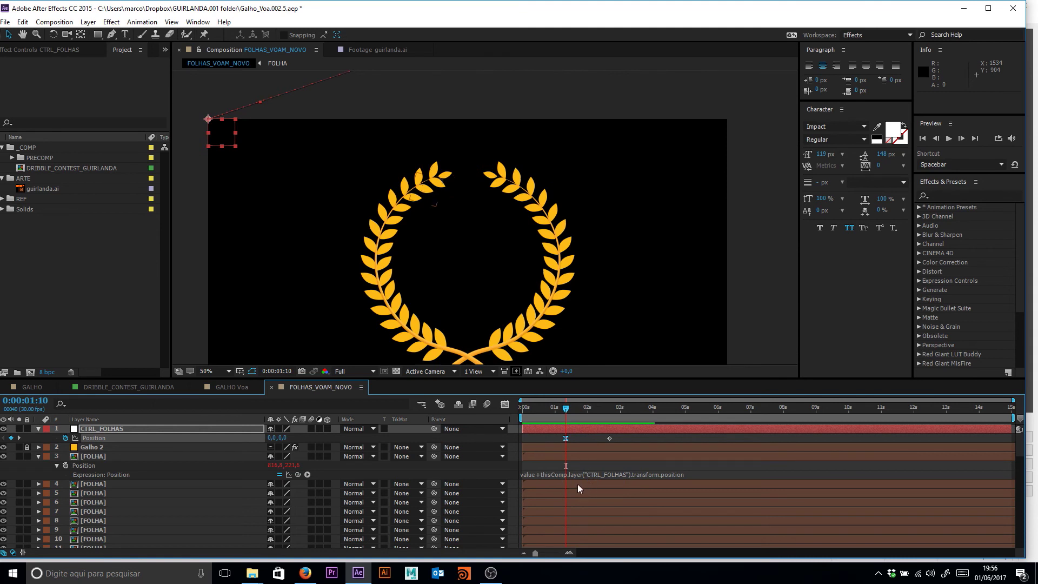
{"action": "mouse_move", "coordinate": [566, 409]}
{"action": "left_mouse_down"}
{"action": "mouse_move", "coordinate": [600, 401]}
{"action": "mouse_move", "coordinate": [578, 404]}
{"action": "left_mouse_up"}
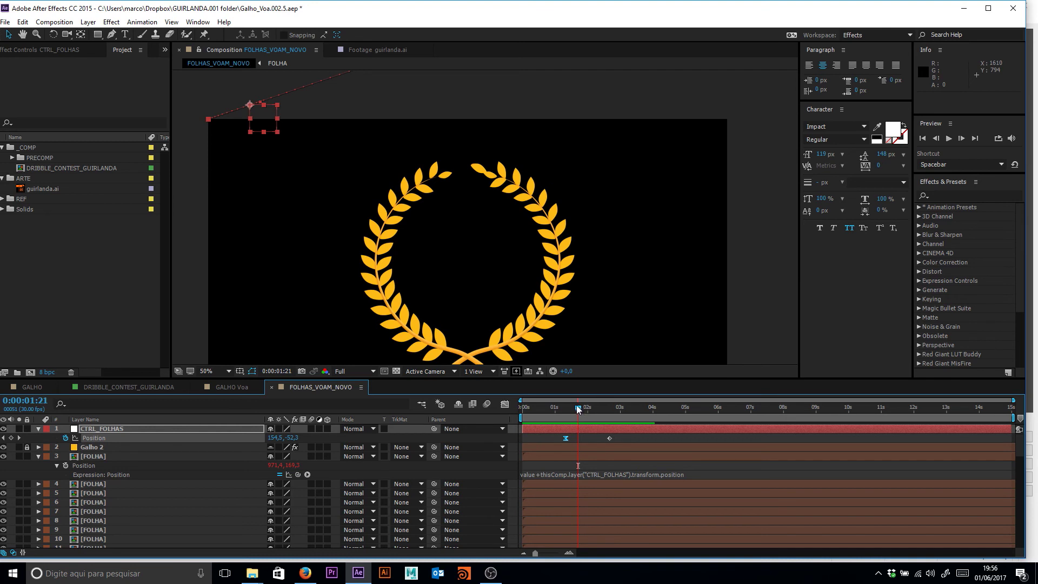
{"action": "mouse_move", "coordinate": [577, 406]}
{"action": "left_mouse_down"}
{"action": "mouse_move", "coordinate": [592, 403]}
{"action": "mouse_move", "coordinate": [565, 408]}
{"action": "left_mouse_up"}
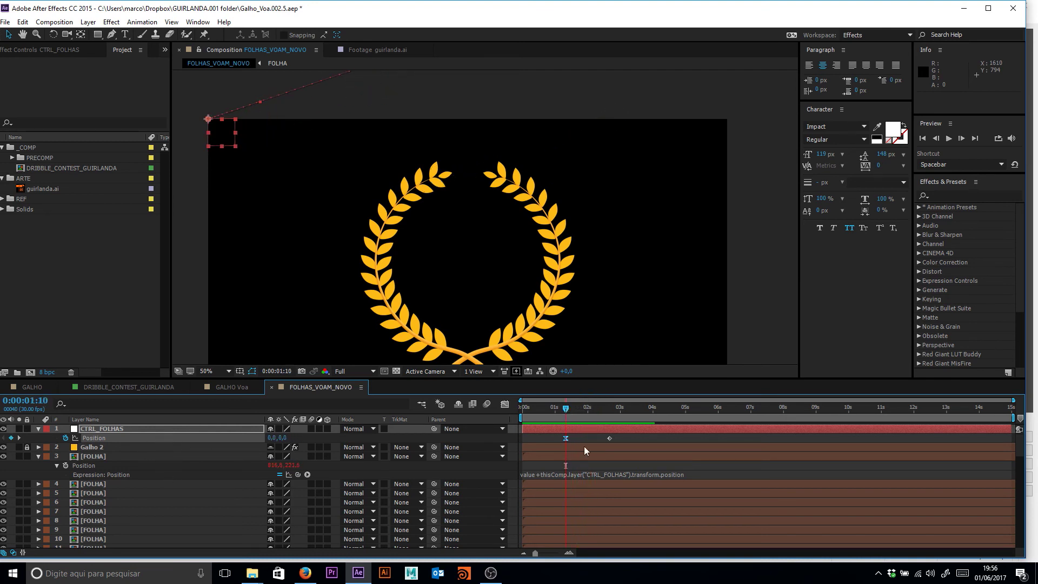
{"action": "left_click", "coordinate": [588, 474]}
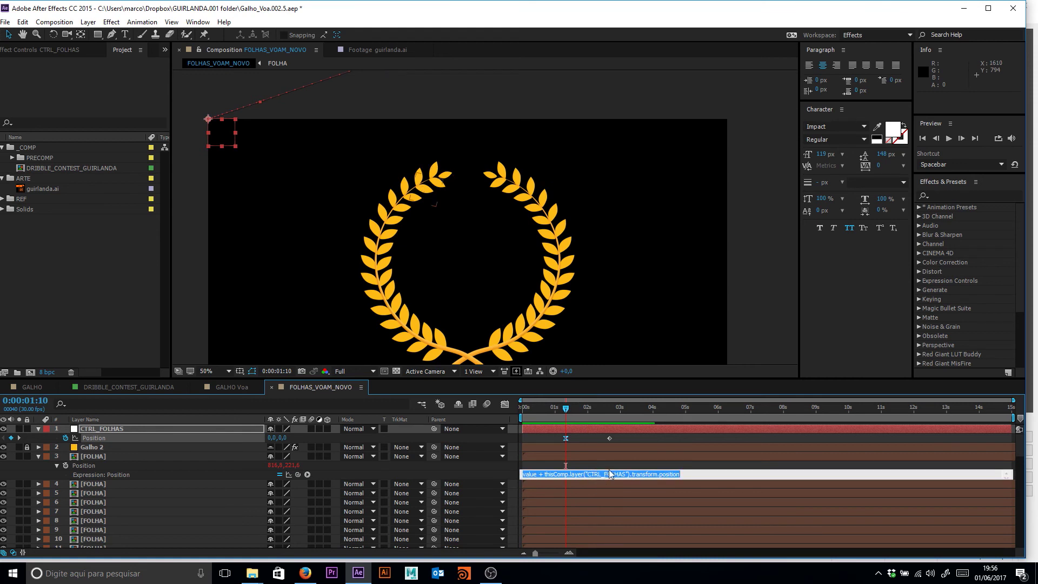
{"action": "key", "text": "ctrl+z"}
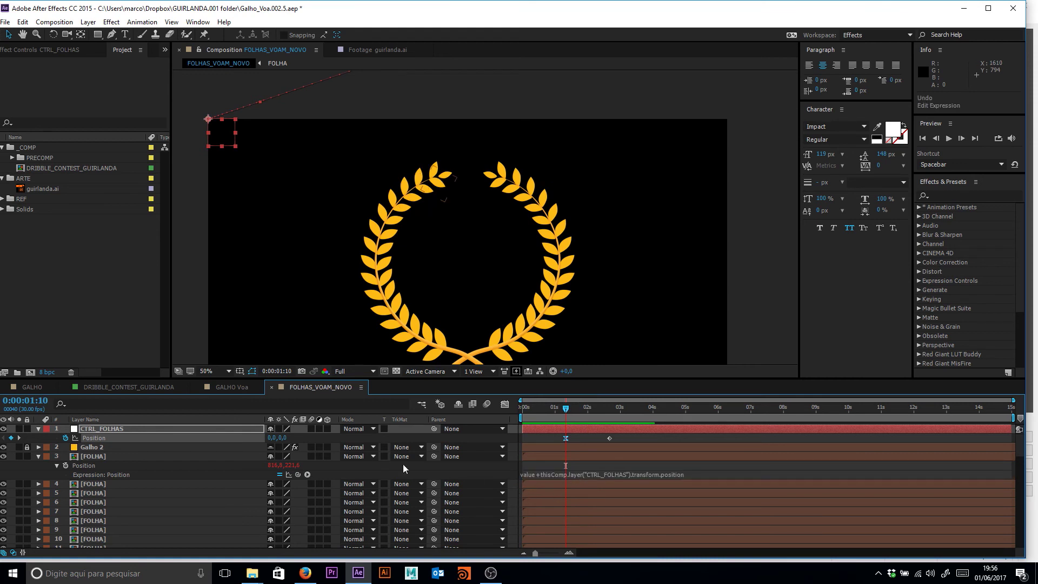
- Open the first brown leaf's FOLHA composition, review its scale and rotation animation, and return to FOLHAS_VOAM_NOVO
{"action": "left_click", "coordinate": [182, 456]}
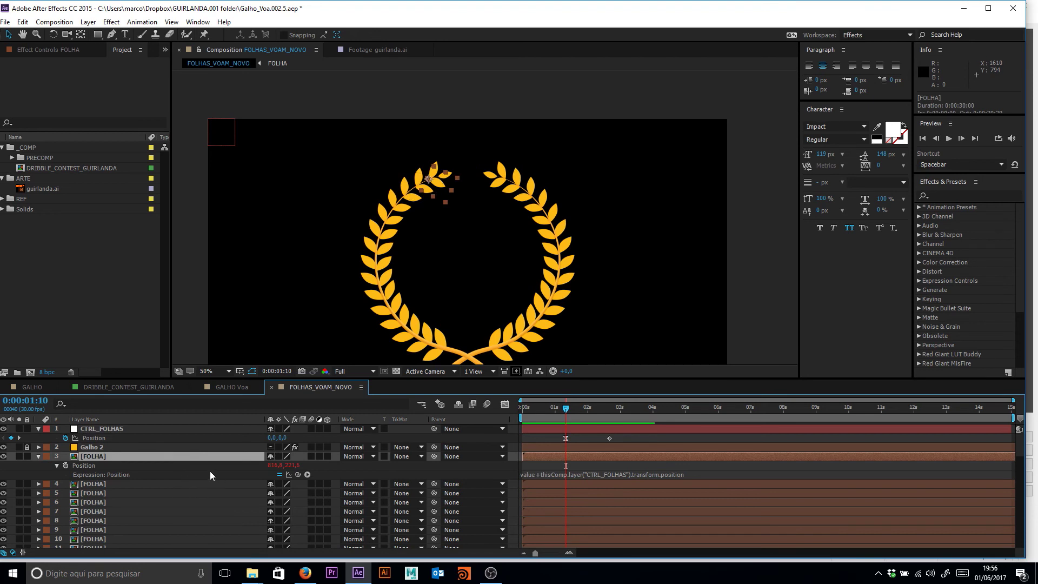
{"action": "double_click", "coordinate": [149, 454]}
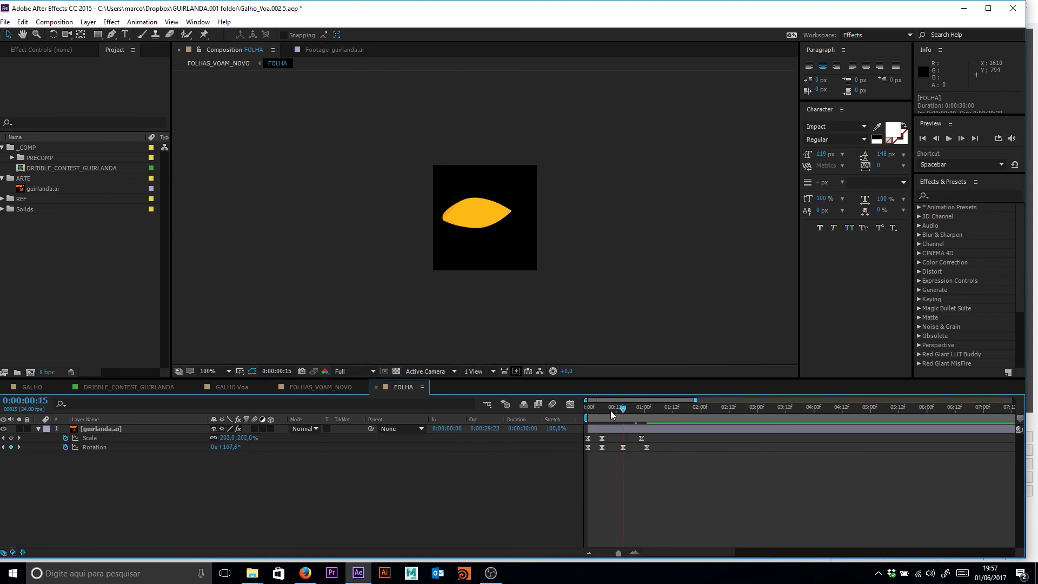
{"action": "key", "text": "space"}
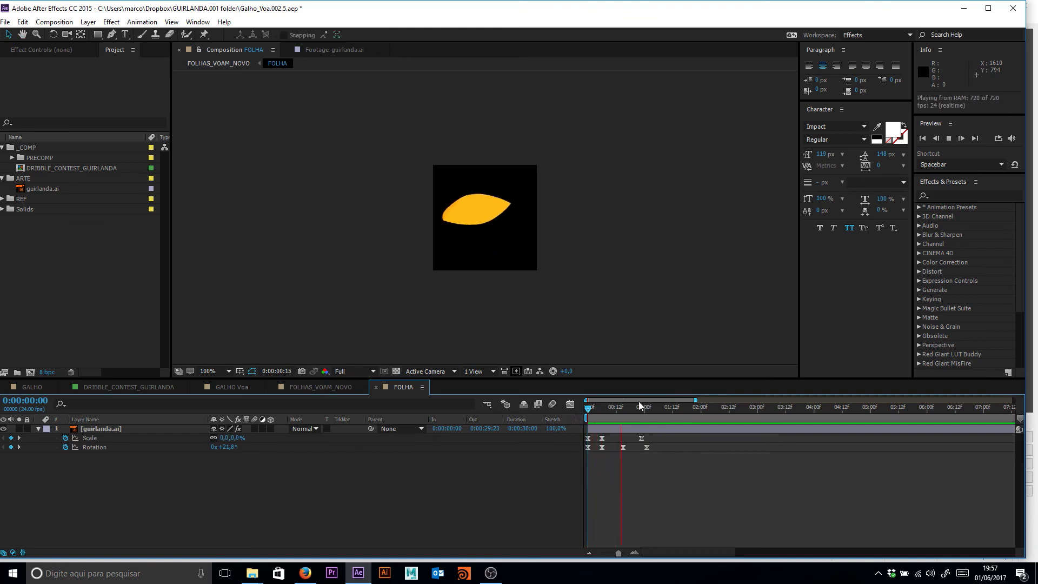
{"action": "left_click_drag", "start_coordinate": [638, 403], "coordinate": [690, 410]}
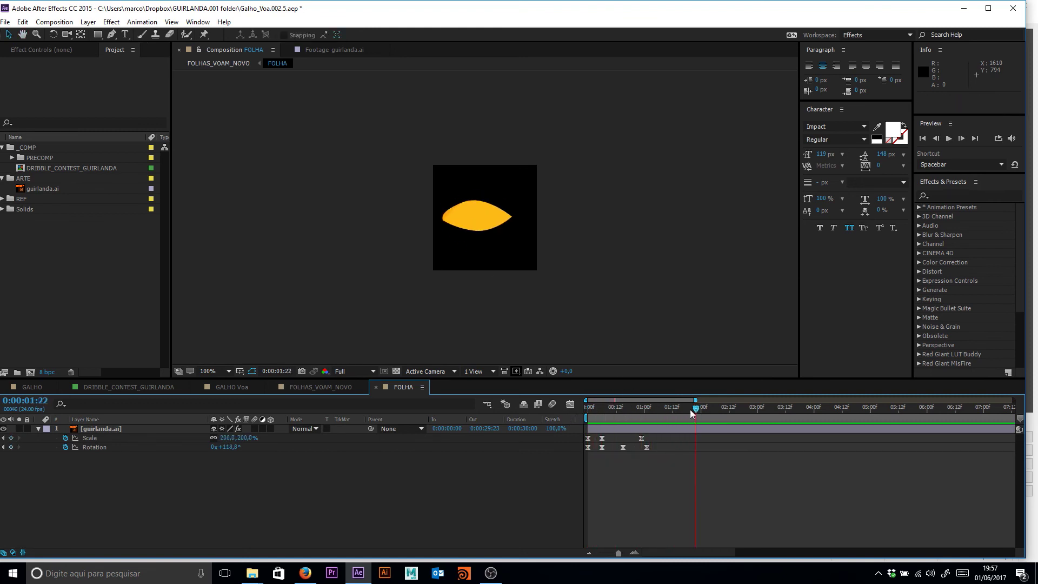
{"action": "key", "text": "Tab"}
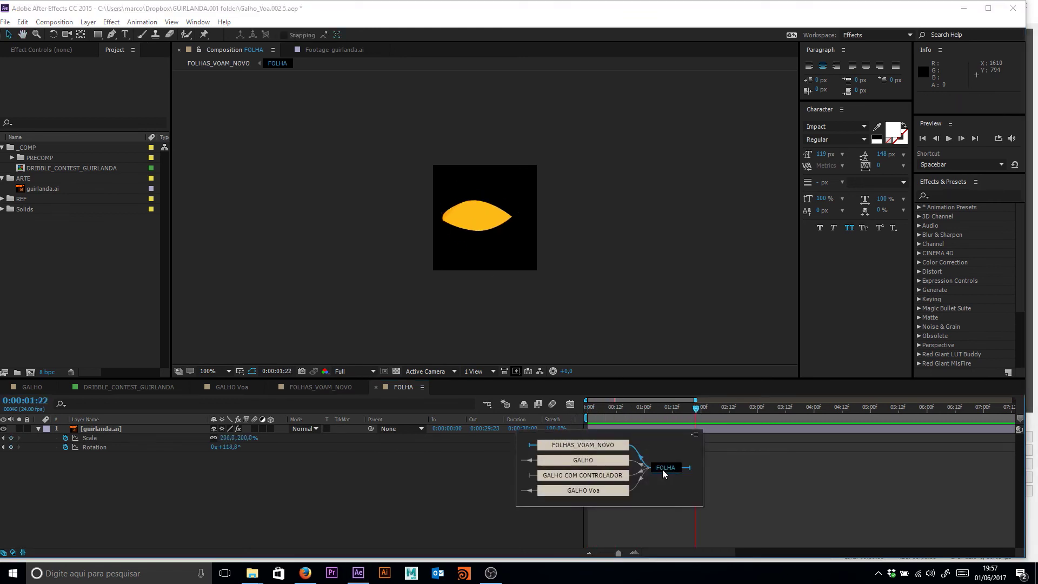
{"action": "left_click", "coordinate": [598, 446]}
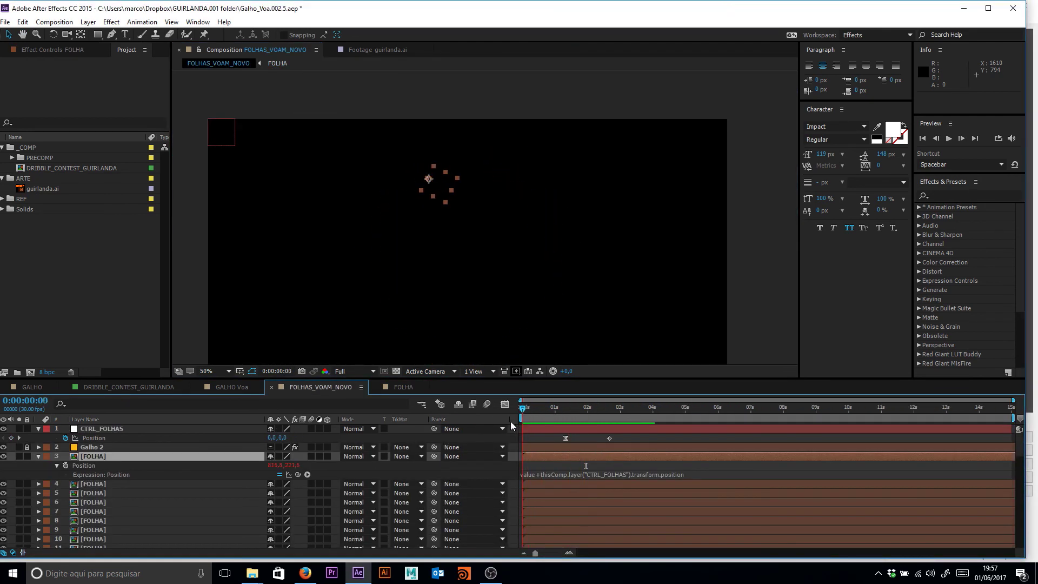
- Replace the first brown leaf's Position expression with posRef = thisComp.layer("CTRL_FOLHAS").transform.position;
{"action": "left_click_drag", "start_coordinate": [510, 420], "coordinate": [563, 440]}
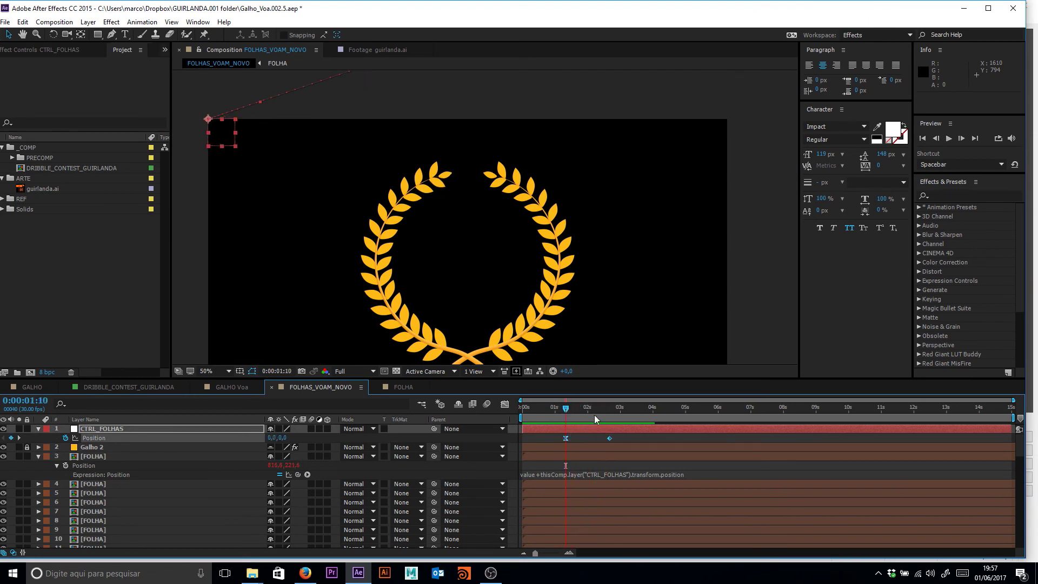
{"action": "left_click", "coordinate": [609, 474]}
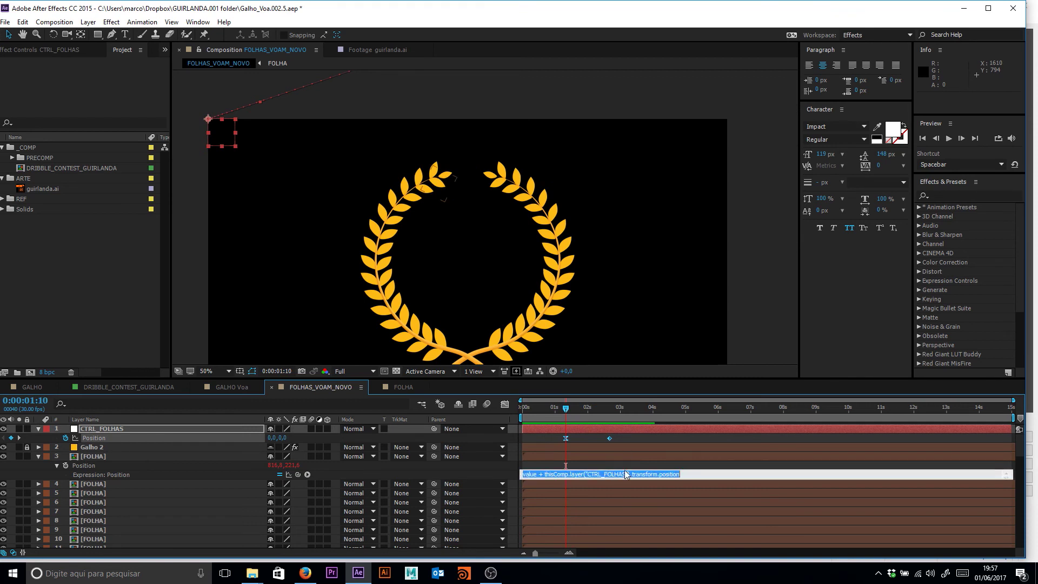
{"action": "left_click", "coordinate": [688, 474]}
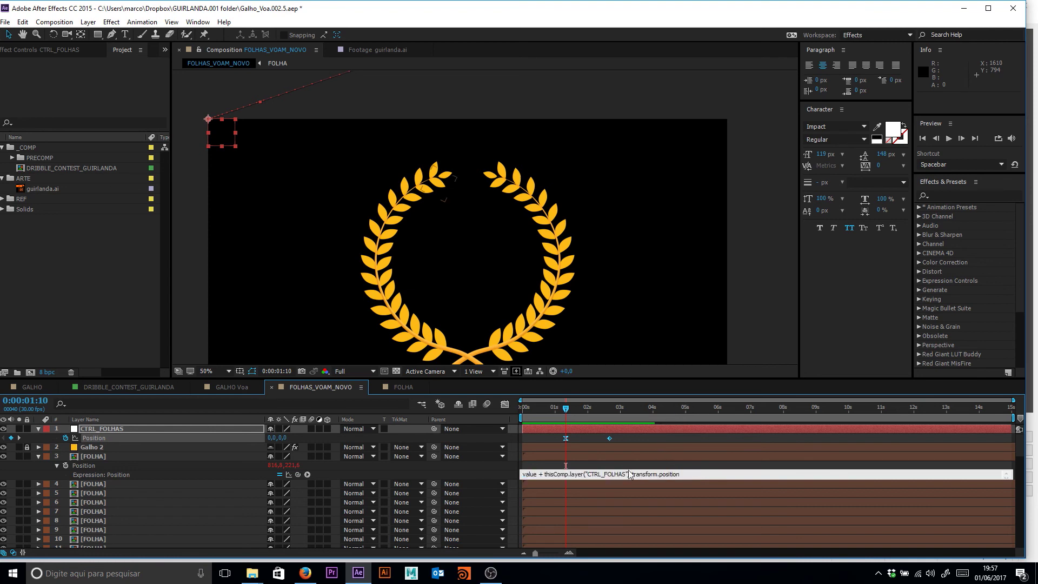
{"action": "left_click", "coordinate": [546, 473]}
{"action": "left_click_drag", "start_coordinate": [684, 473], "coordinate": [481, 458]}
{"action": "key", "text": "BackSpace"}
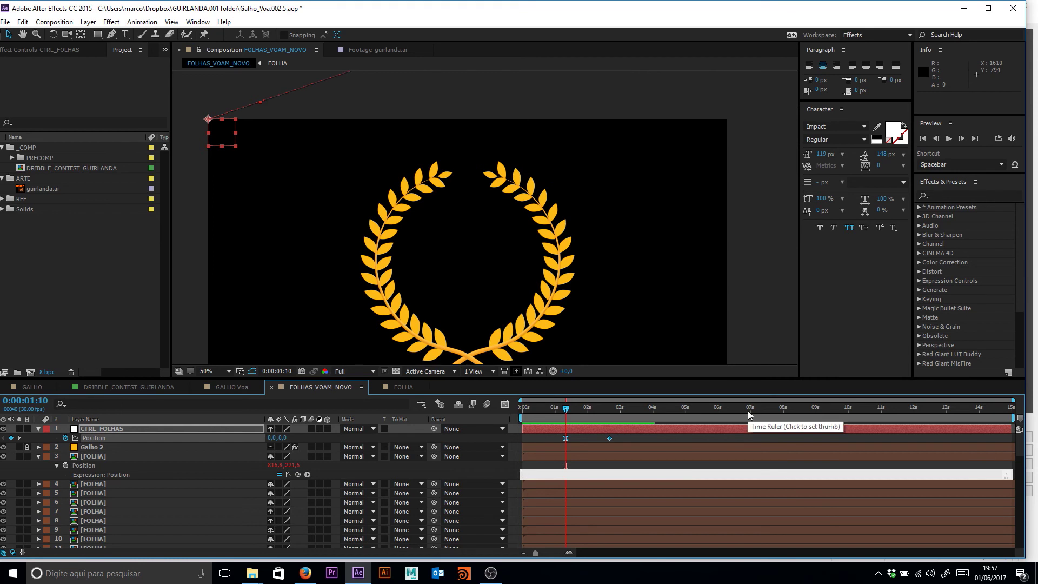
{"action": "type", "text": "pos"}
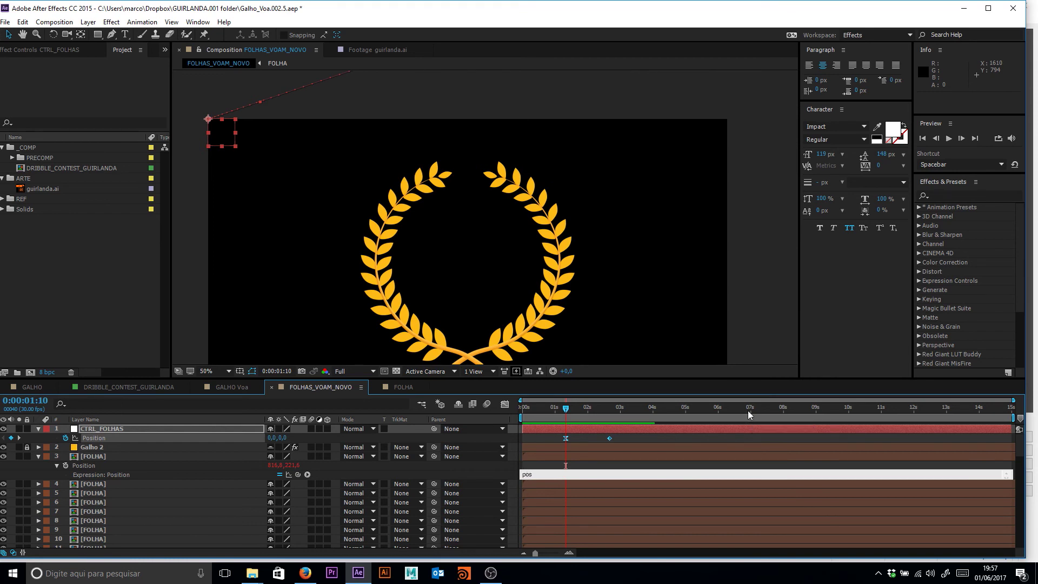
{"action": "type", "text": "Ref ="}
{"action": "left_click_drag", "start_coordinate": [297, 474], "coordinate": [90, 439]}
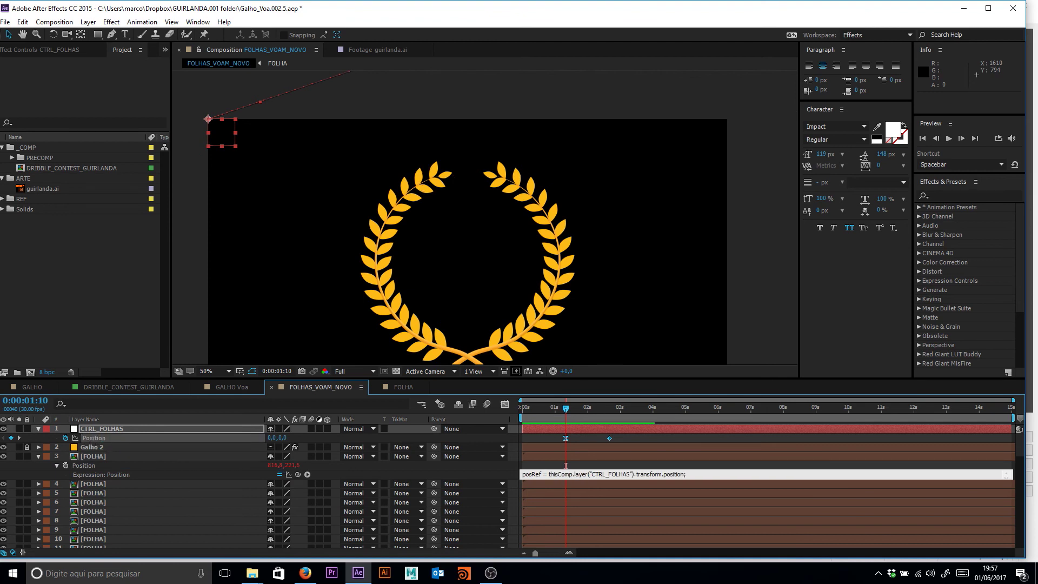
{"action": "type", "text": ";"}
- Add value + posRef on a new line of the leaf's Position expression and apply the expression
{"action": "key", "text": "Return"}
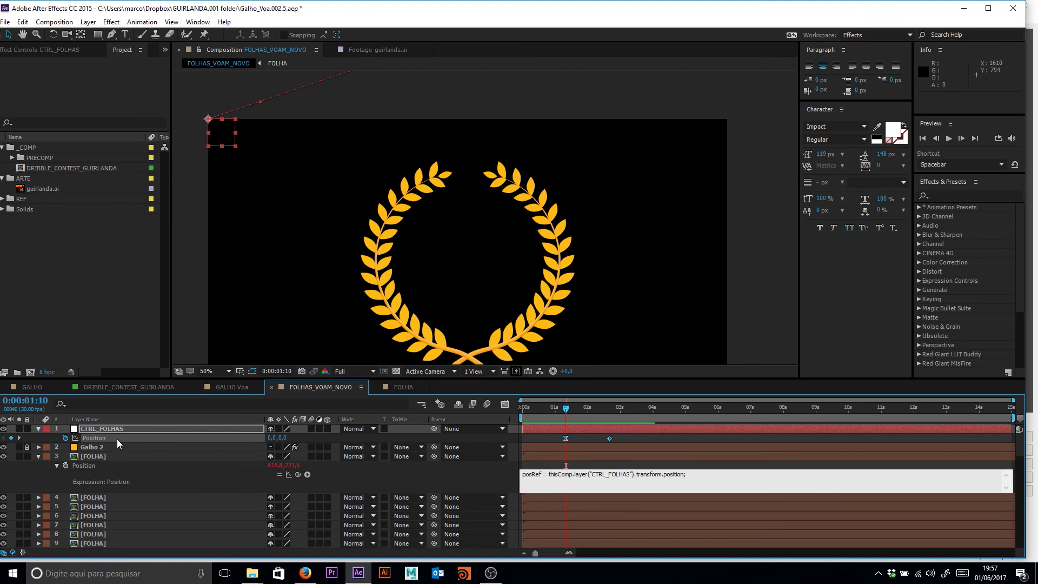
{"action": "type", "text": "value + posRef"}
{"action": "left_click", "coordinate": [118, 440]}
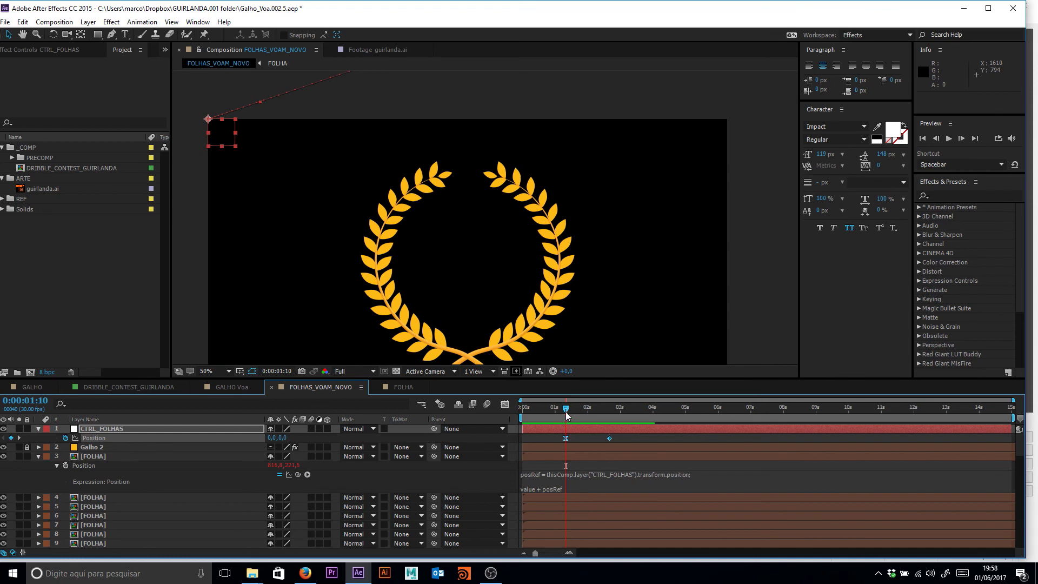
- Preview the leaf's flight from 0:00:01:10 to 0:00:01:29 and examine the posRef Position expression that drives it
{"action": "left_click", "coordinate": [585, 485]}
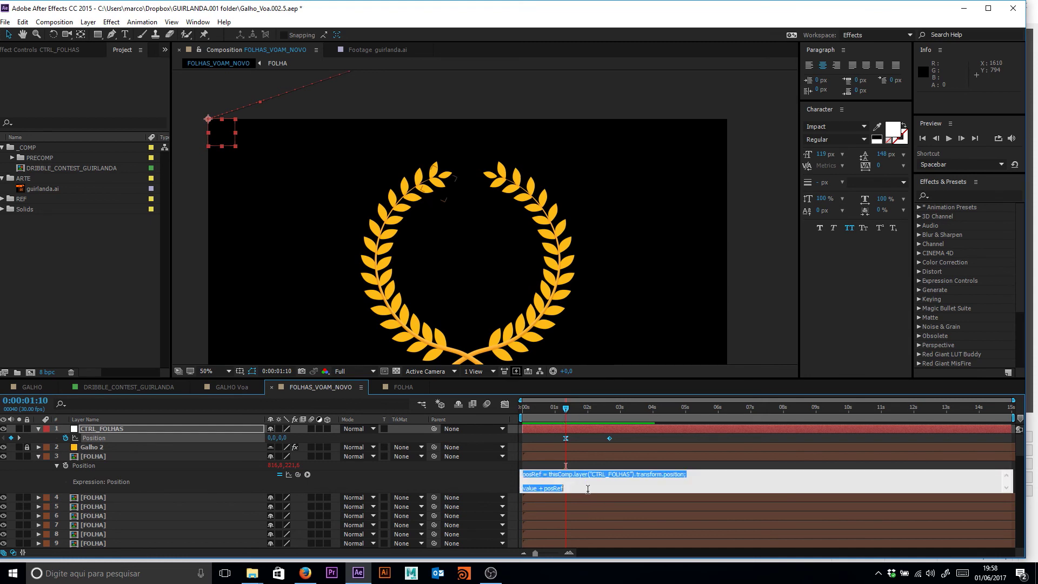
{"action": "left_click", "coordinate": [573, 416]}
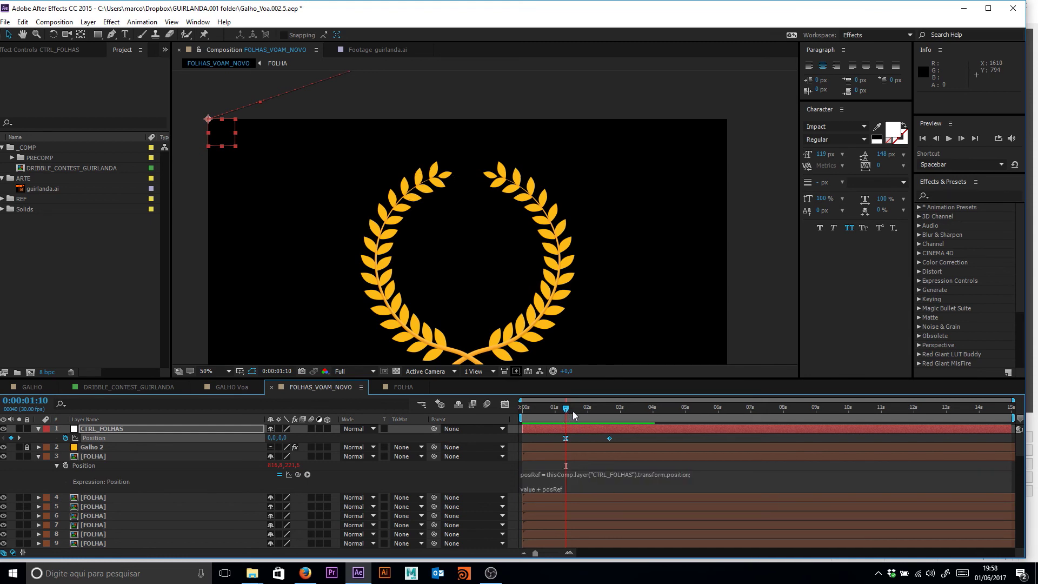
{"action": "mouse_move", "coordinate": [573, 411]}
{"action": "left_mouse_down"}
{"action": "mouse_move", "coordinate": [619, 408]}
{"action": "mouse_move", "coordinate": [581, 409]}
{"action": "left_mouse_up"}
{"action": "left_click", "coordinate": [624, 475]}
{"action": "left_click", "coordinate": [585, 474]}
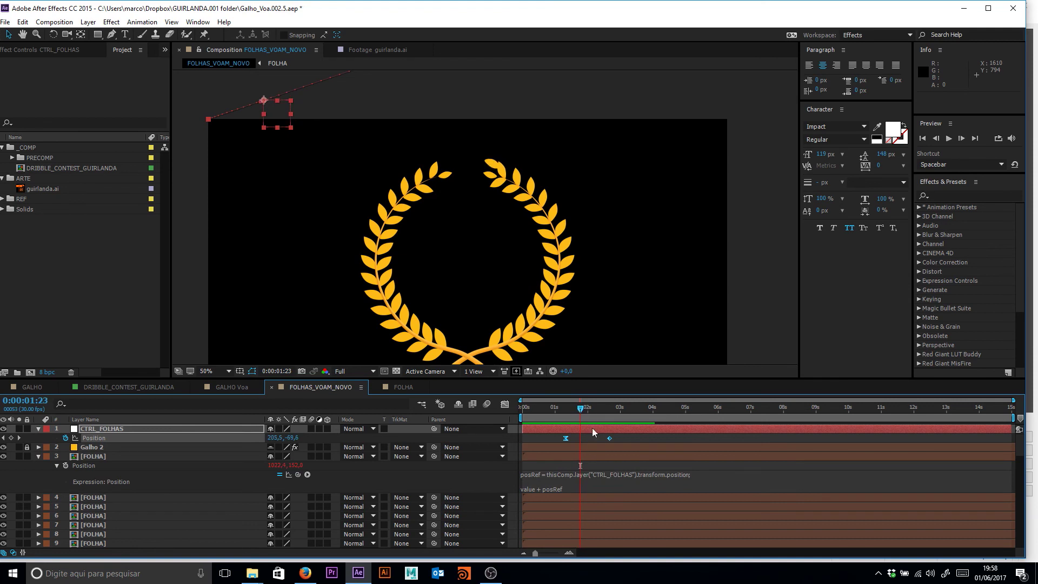
{"action": "left_click", "coordinate": [626, 474]}
{"action": "left_click", "coordinate": [550, 439]}
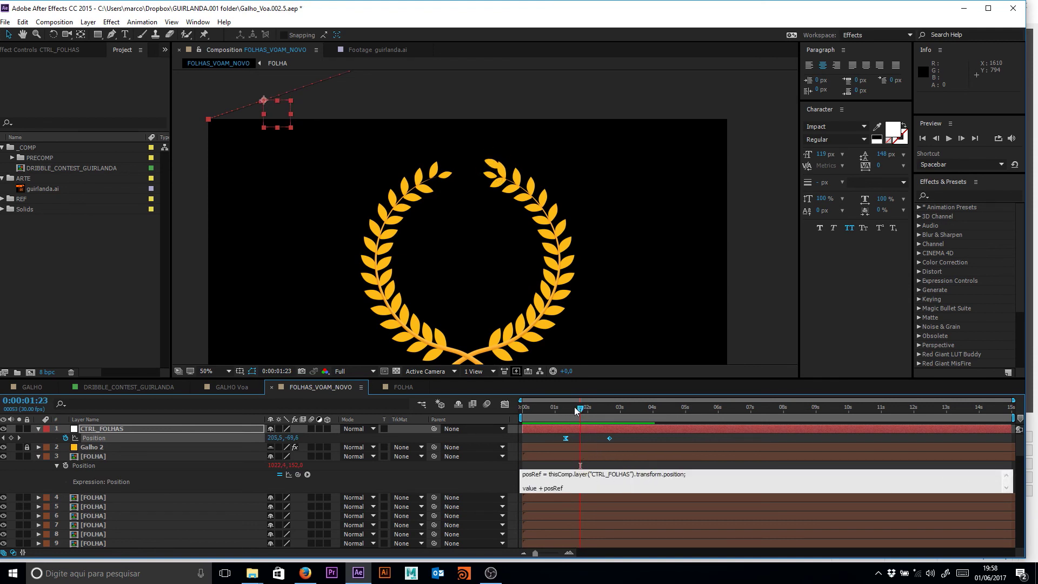
{"action": "left_click", "coordinate": [630, 479]}
{"action": "left_click", "coordinate": [583, 466]}
{"action": "key", "text": "space"}
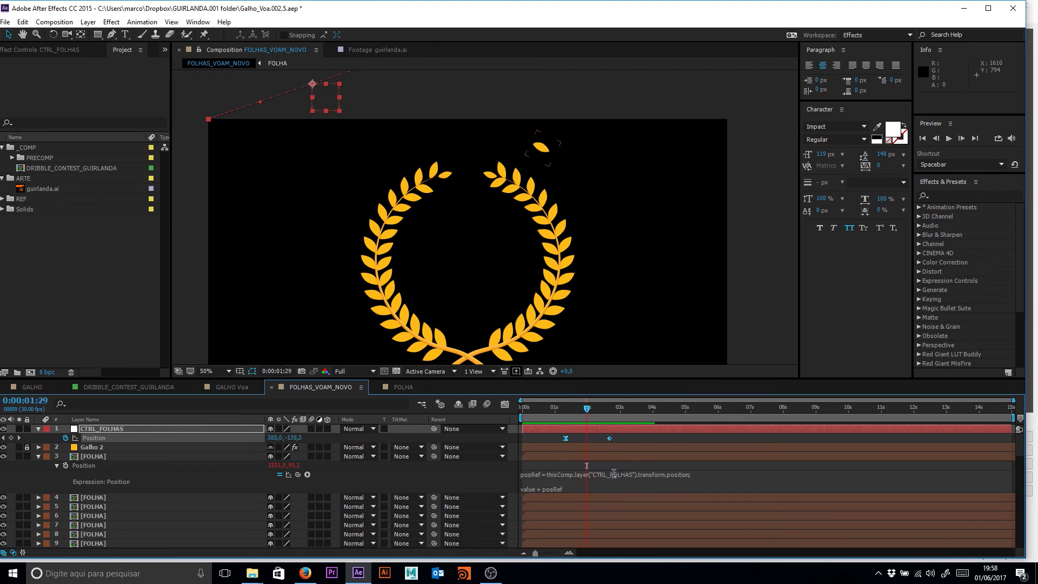
- Append .valueAtTime(tempo) to the CTRL_FOLHAS position reference in the first leaf's posRef line and apply the expression
{"action": "left_click", "coordinate": [613, 473]}
{"action": "left_click", "coordinate": [620, 474]}
{"action": "left_click", "coordinate": [647, 474]}
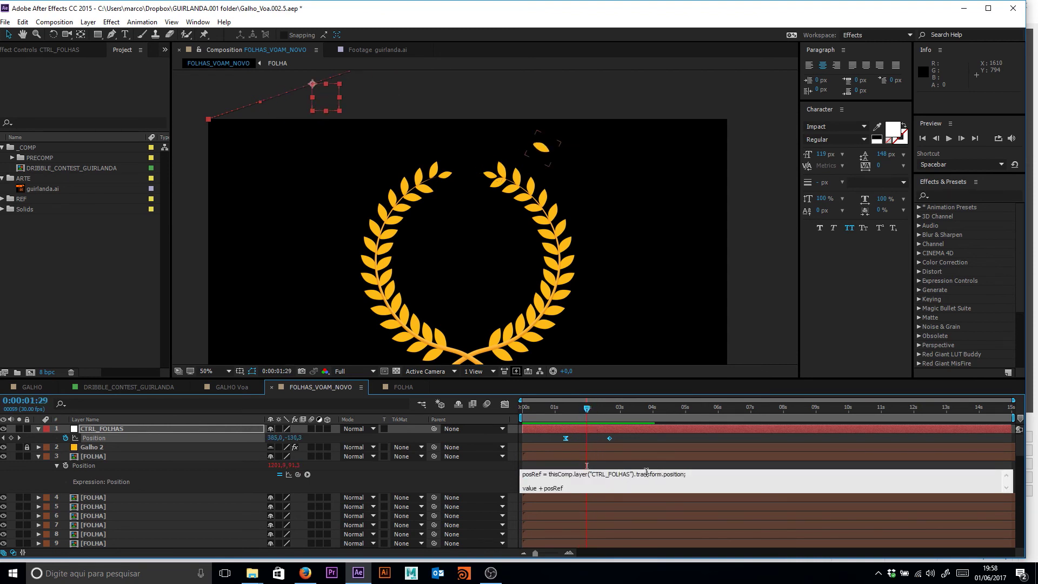
{"action": "double_click", "coordinate": [683, 475]}
{"action": "type", "text": "alueAtTime(tempo"}
{"action": "key", "text": "KP_Enter"}
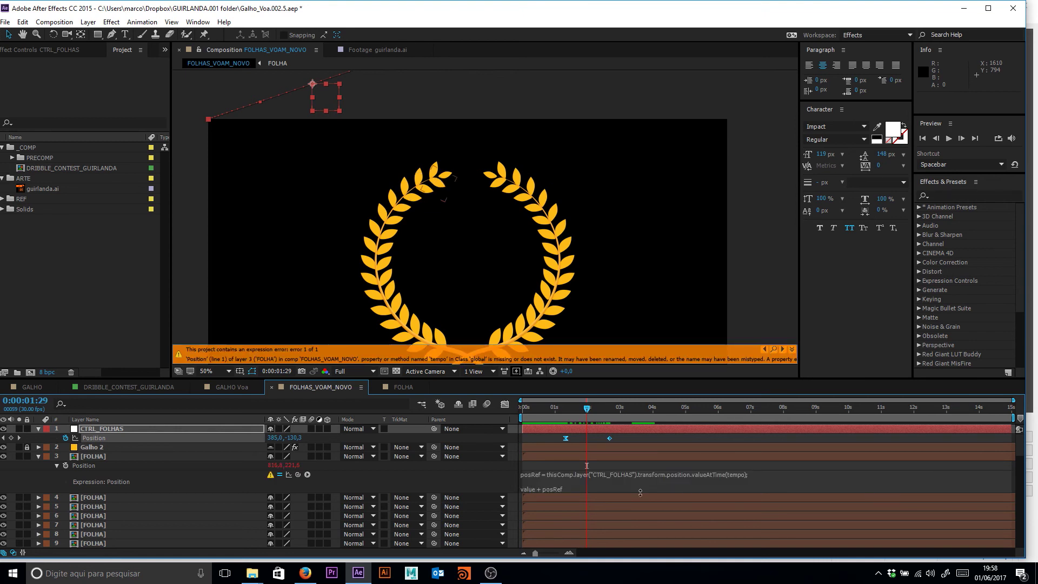
- Replace tempo with 1 in the valueAtTime call of the leaf's Position expression and apply it
{"action": "left_click", "coordinate": [734, 476]}
{"action": "left_click", "coordinate": [727, 474]}
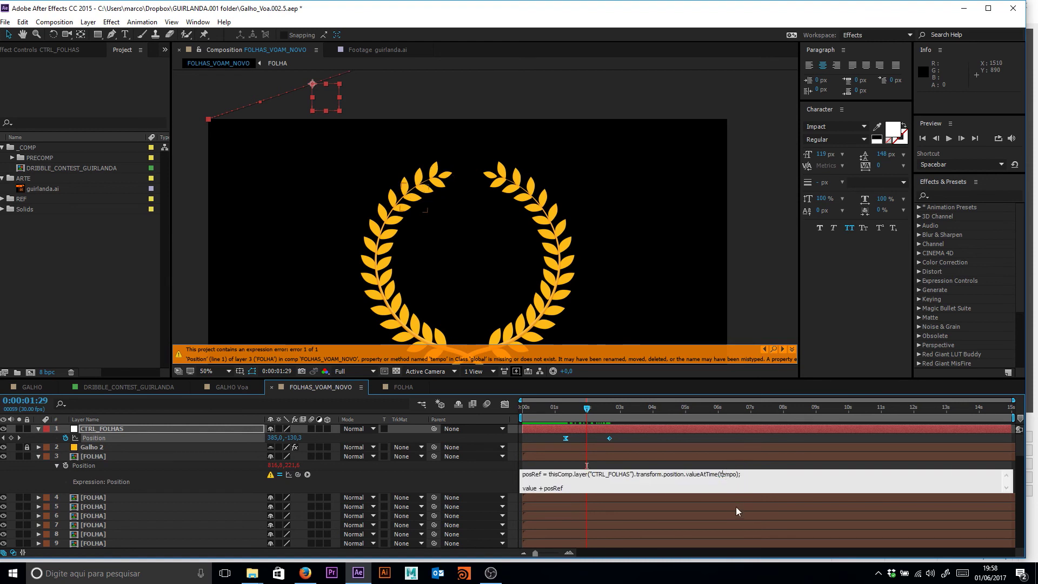
{"action": "key", "text": "ctrl+shift+Right"}
{"action": "type", "text": "1"}
{"action": "key", "text": "KP_Enter"}
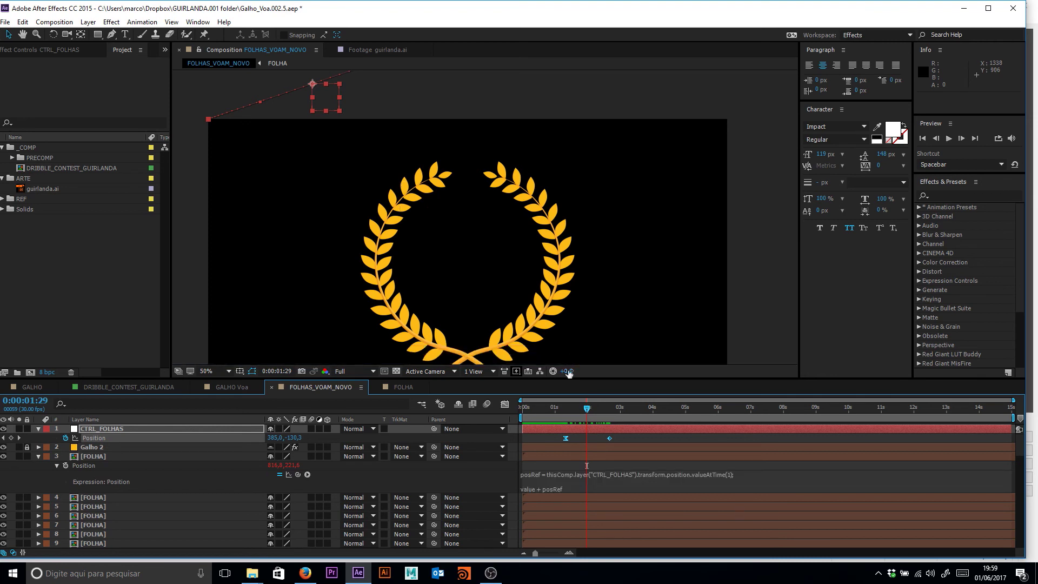
- Examine the parts of the posRef line and the value + posRef line, comparing them with the CTRL_FOLHAS animation around 0:00:01:00
{"action": "double_click", "coordinate": [540, 473]}
{"action": "left_click", "coordinate": [535, 474]}
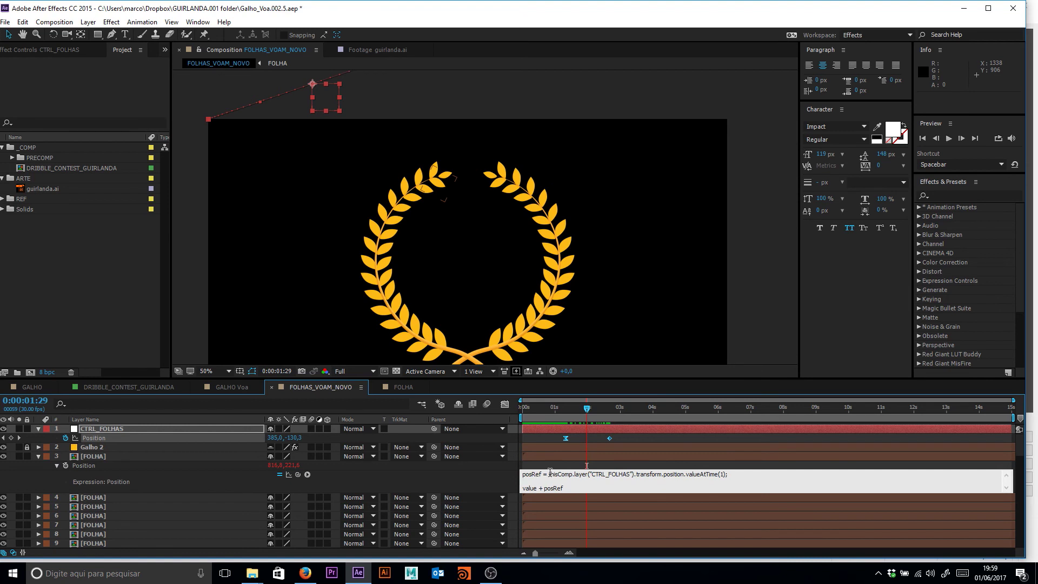
{"action": "left_click_drag", "start_coordinate": [548, 474], "coordinate": [684, 474]}
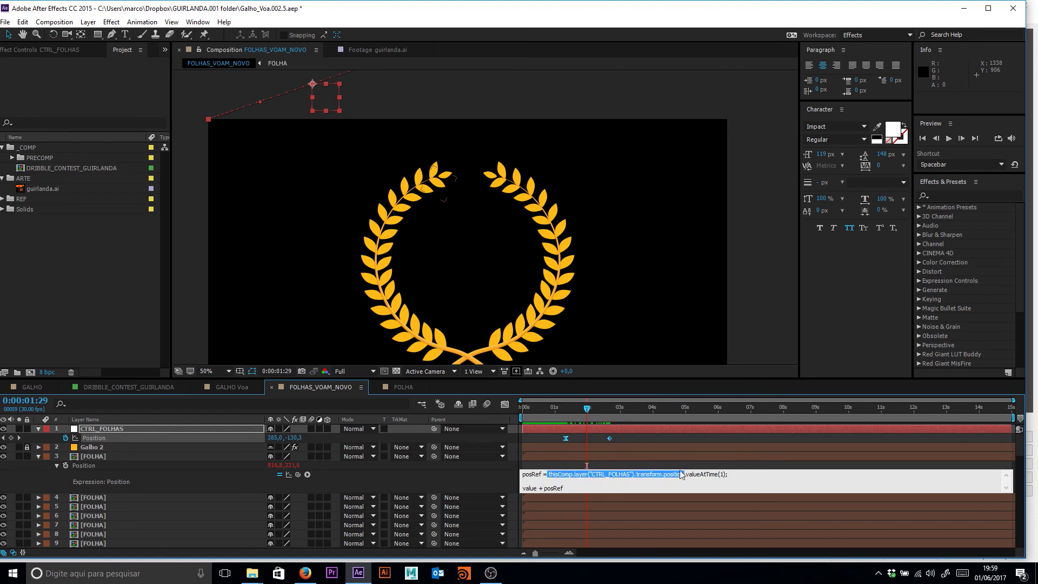
{"action": "left_click", "coordinate": [684, 474]}
{"action": "left_click_drag", "start_coordinate": [685, 474], "coordinate": [718, 475]}
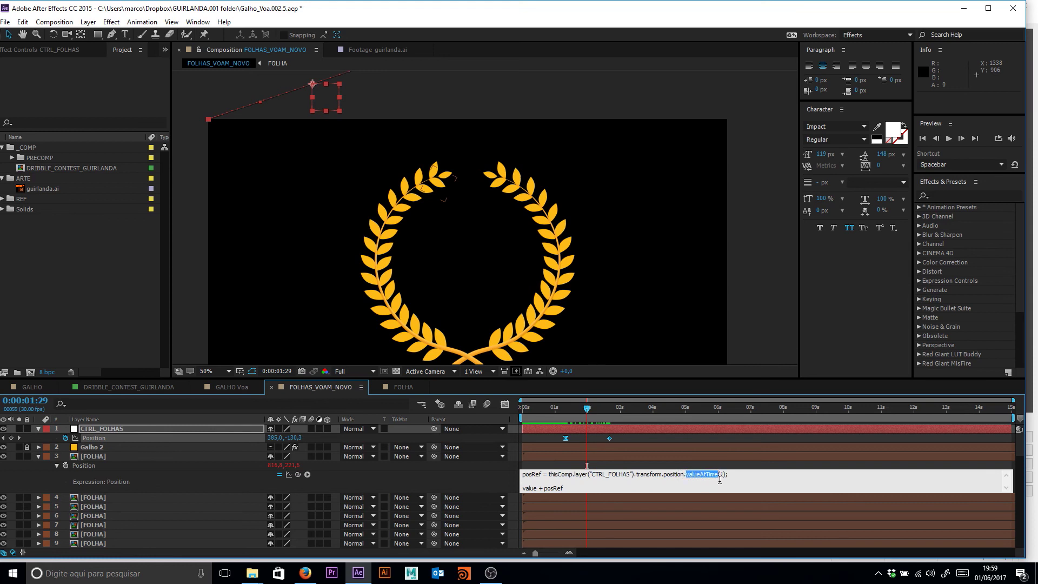
{"action": "left_click", "coordinate": [720, 474]}
{"action": "left_click", "coordinate": [549, 434]}
{"action": "left_click", "coordinate": [553, 411]}
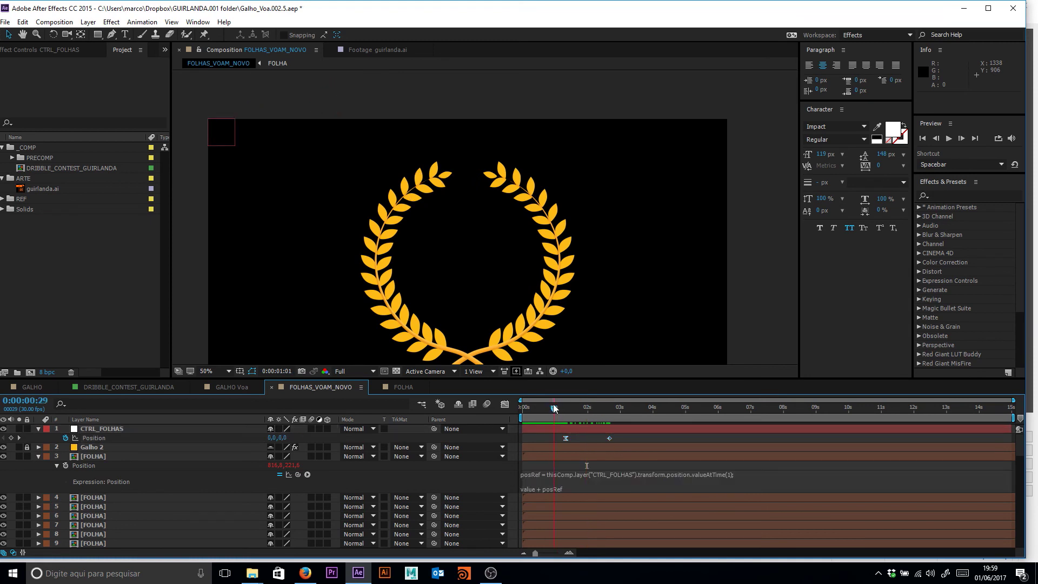
{"action": "left_click", "coordinate": [170, 425]}
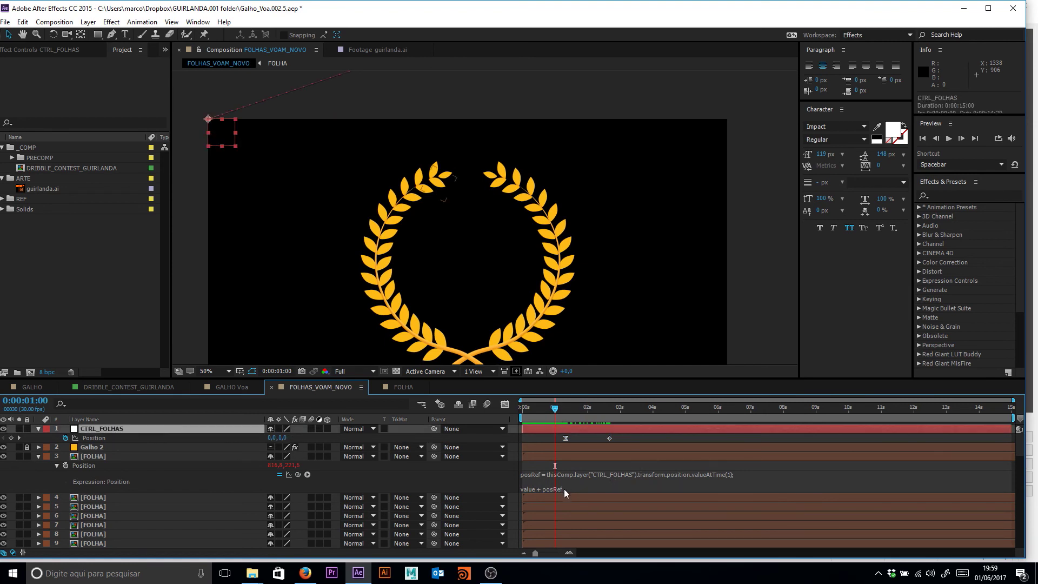
{"action": "left_click", "coordinate": [532, 489]}
{"action": "left_click", "coordinate": [533, 493]}
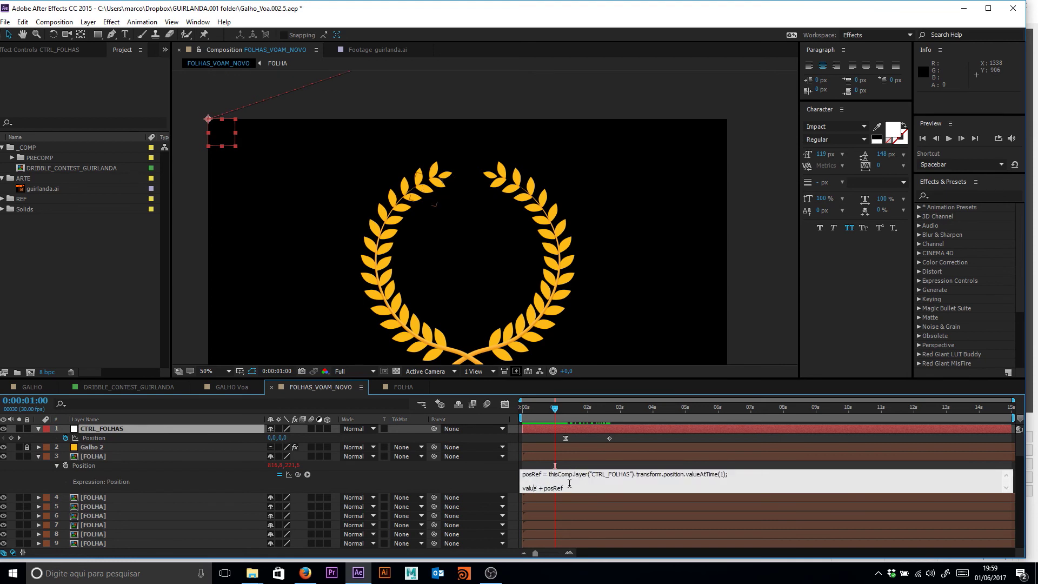
{"action": "left_click", "coordinate": [584, 464]}
{"action": "mouse_move", "coordinate": [563, 409]}
{"action": "left_mouse_down"}
{"action": "mouse_move", "coordinate": [641, 409]}
{"action": "mouse_move", "coordinate": [535, 425]}
{"action": "mouse_move", "coordinate": [695, 416]}
{"action": "mouse_move", "coordinate": [554, 419]}
{"action": "left_mouse_up"}
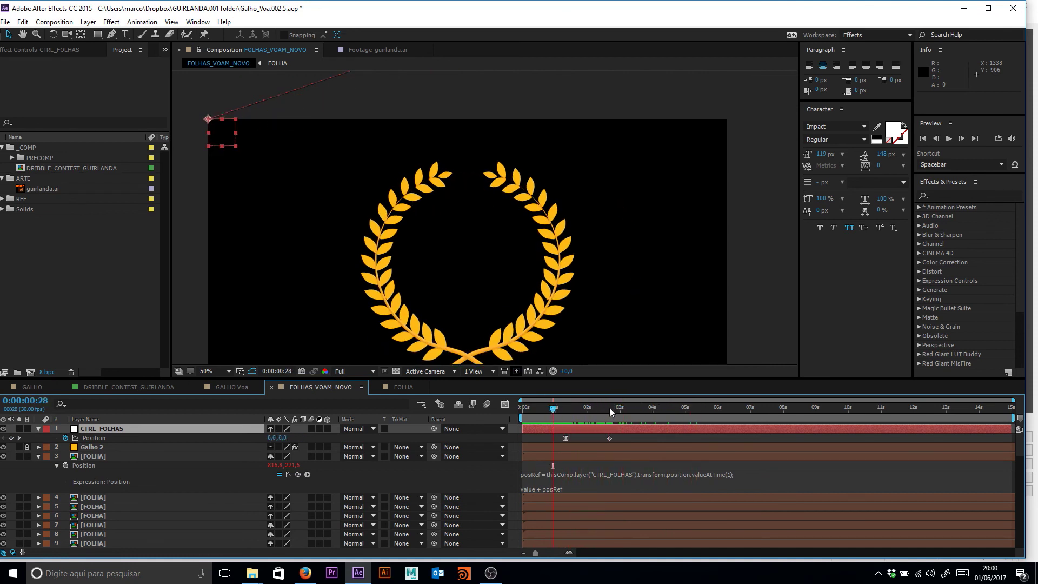
- Change the valueAtTime argument in the leaf's Position expression to time and apply it
{"action": "left_click", "coordinate": [723, 476]}
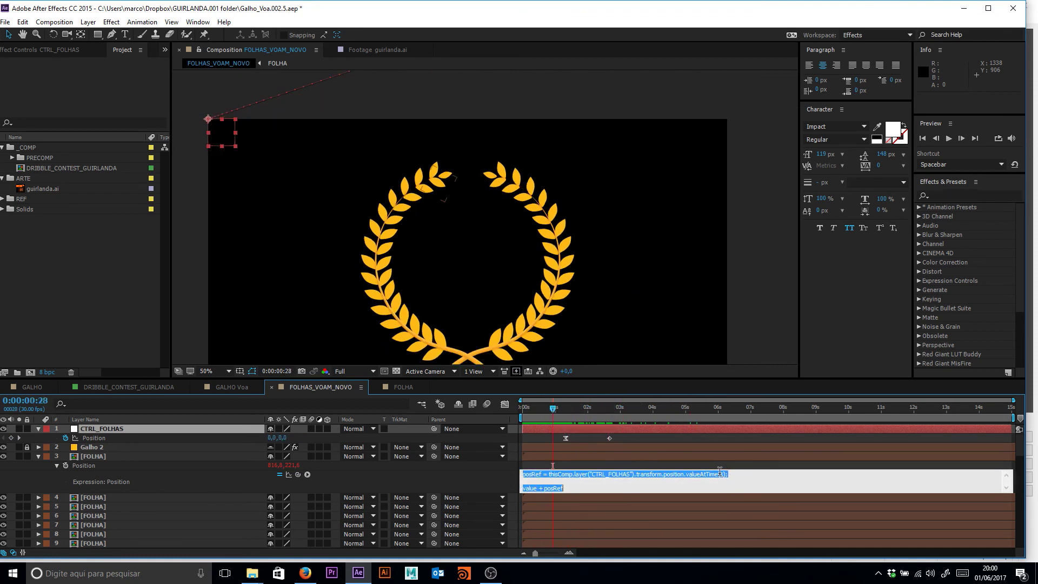
{"action": "left_click", "coordinate": [719, 474]}
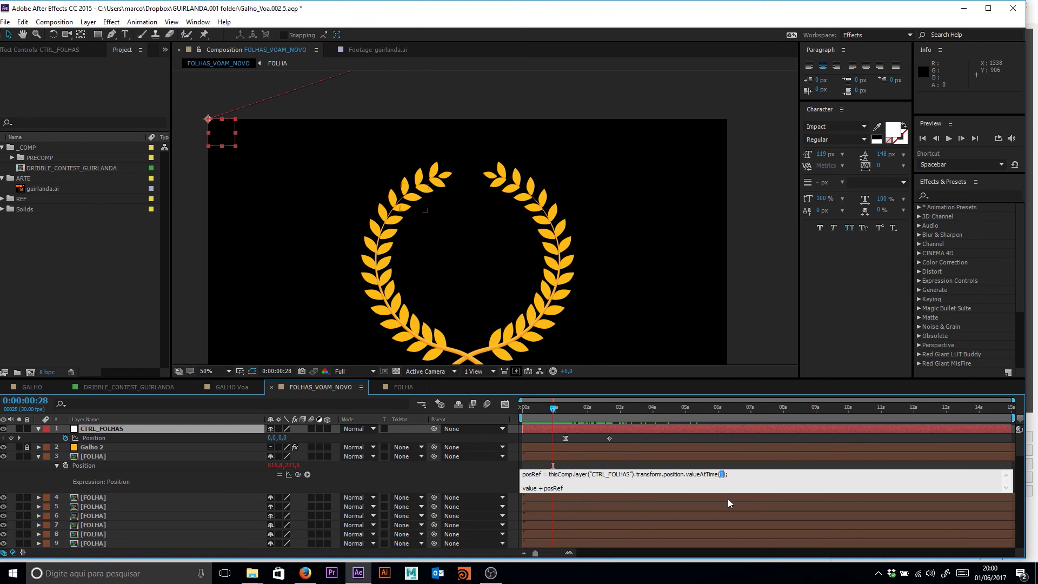
{"action": "type", "text": "time"}
{"action": "left_click", "coordinate": [727, 498]}
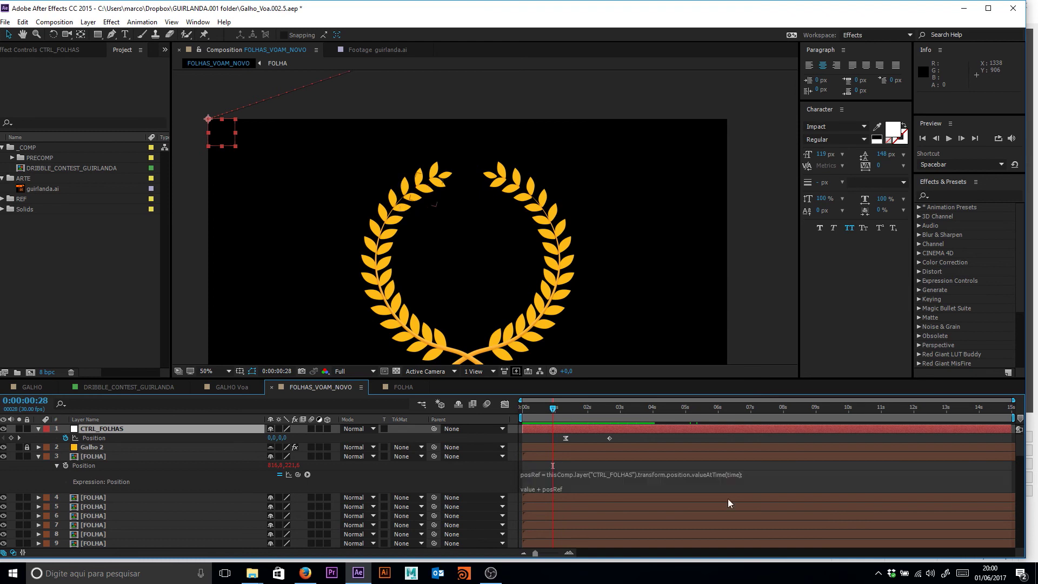
- Scrub through the CTRL_FOLHAS keyframes to check the leaf's motion against its valueAtTime(time) expression
{"action": "left_click_drag", "start_coordinate": [566, 408], "coordinate": [579, 409]}
{"action": "left_click", "coordinate": [695, 475]}
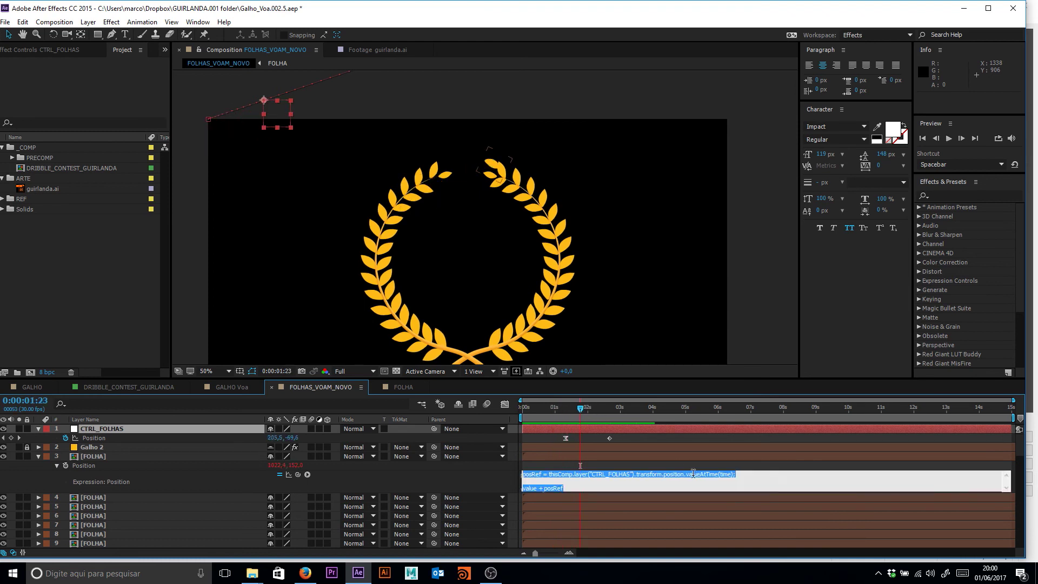
{"action": "left_click", "coordinate": [694, 474]}
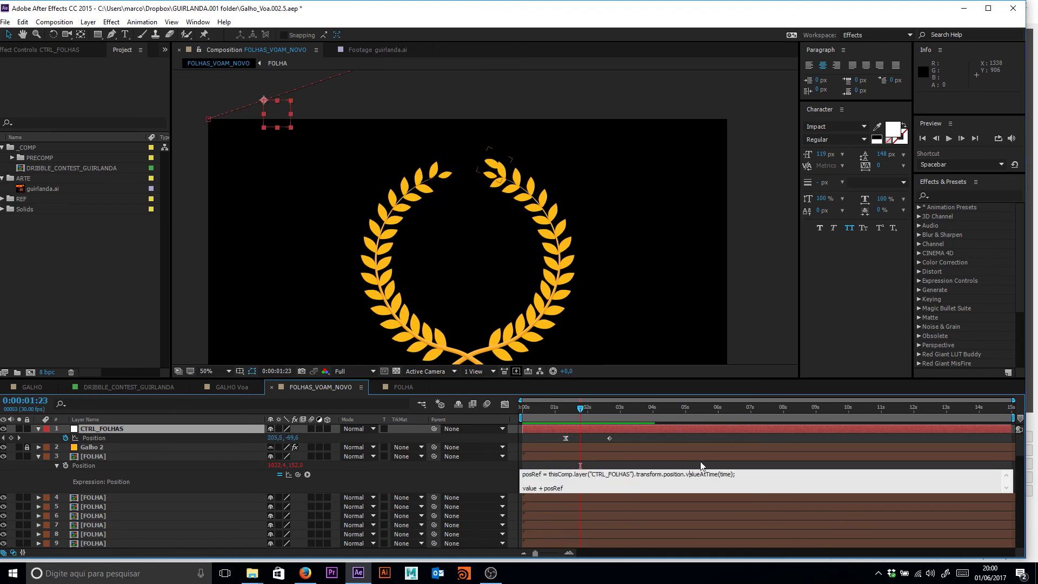
{"action": "left_click", "coordinate": [700, 465]}
{"action": "key", "text": "space"}
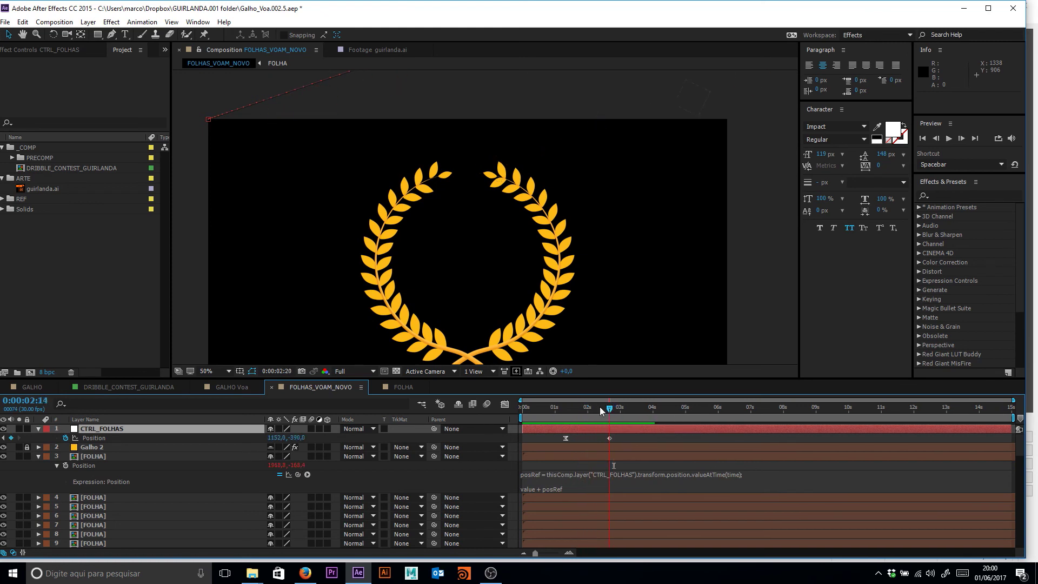
{"action": "left_click", "coordinate": [599, 406]}
{"action": "left_click", "coordinate": [585, 476]}
{"action": "left_click", "coordinate": [580, 474]}
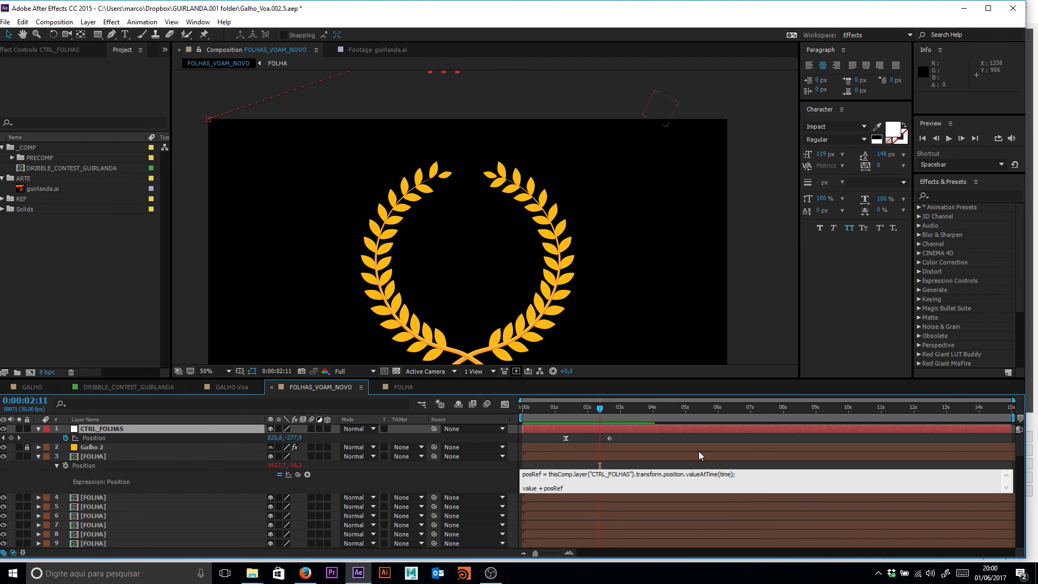
{"action": "left_click_drag", "start_coordinate": [600, 409], "coordinate": [555, 409]}
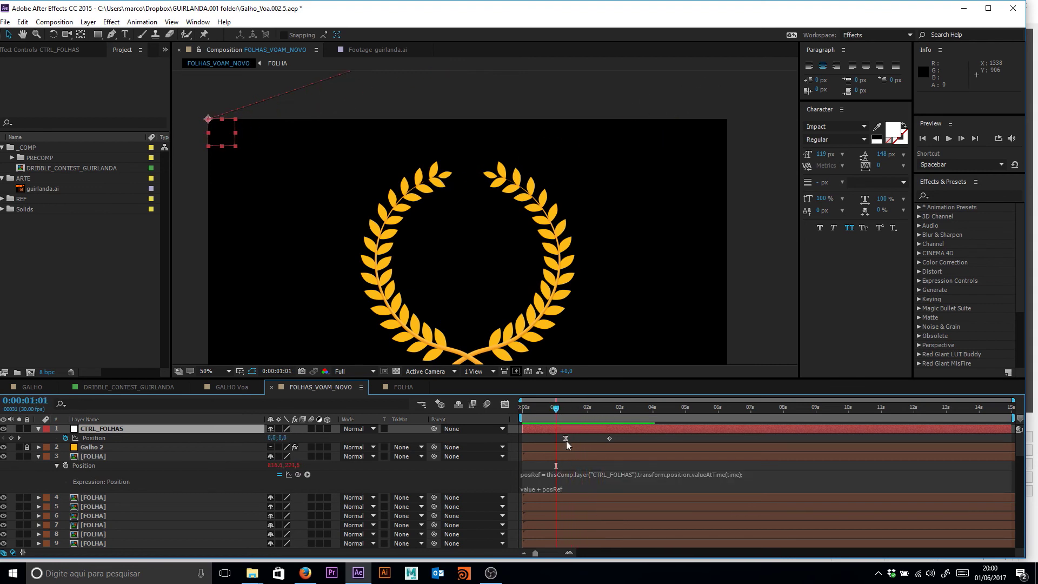
{"action": "left_click", "coordinate": [198, 425]}
{"action": "key", "text": "space"}
- Change the valueAtTime argument to time - 1 in the leaf's Position expression and apply it
{"action": "left_click", "coordinate": [726, 474]}
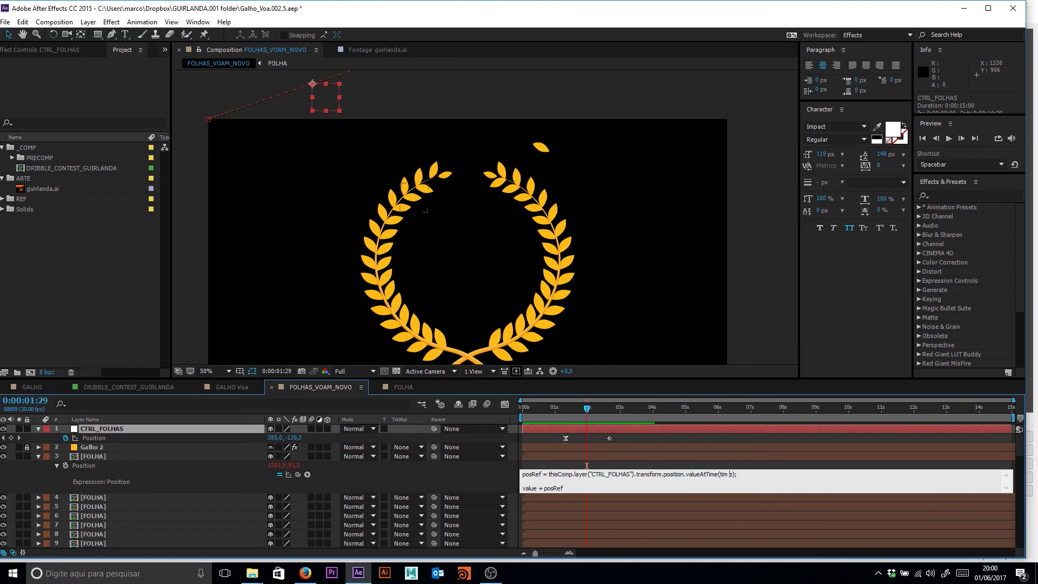
{"action": "key", "text": "BackSpace"}
{"action": "type", "text": "- 1"}
{"action": "left_click", "coordinate": [469, 436]}
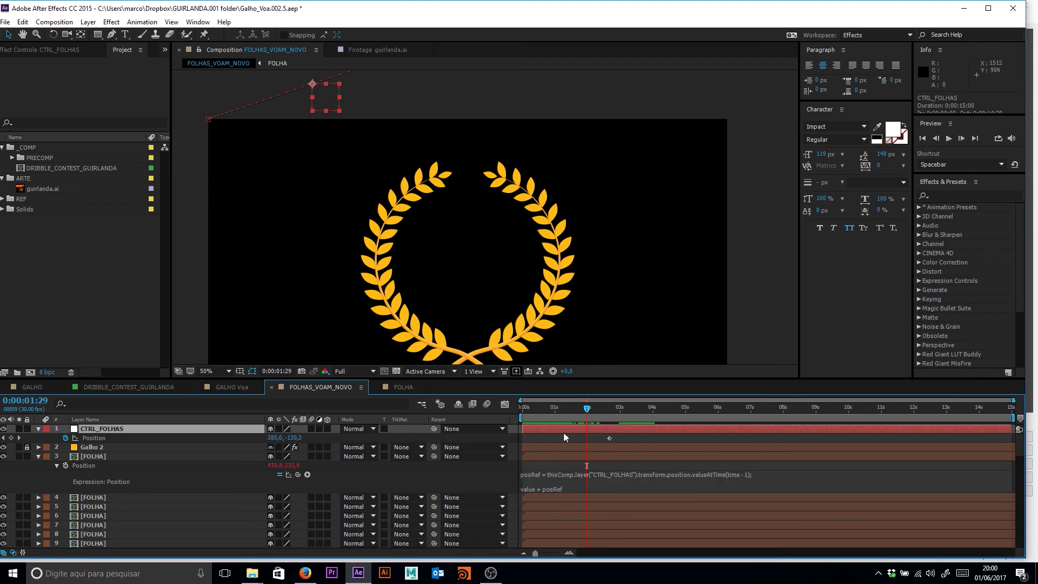
- Select the first FOLHA layer and preview its motion from 0:00:01:15 to 0:00:02:14
{"action": "left_click", "coordinate": [559, 458]}
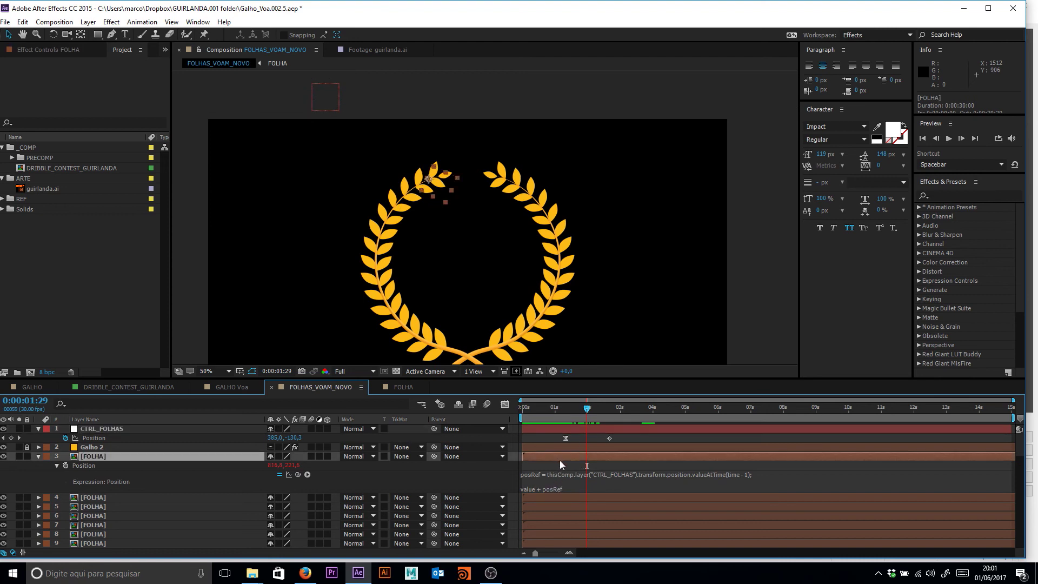
{"action": "mouse_move", "coordinate": [581, 412]}
{"action": "left_mouse_down"}
{"action": "mouse_move", "coordinate": [569, 411]}
{"action": "mouse_move", "coordinate": [616, 408]}
{"action": "mouse_move", "coordinate": [566, 414]}
{"action": "mouse_move", "coordinate": [621, 409]}
{"action": "mouse_move", "coordinate": [592, 414]}
{"action": "left_mouse_up"}
{"action": "left_click", "coordinate": [572, 408]}
{"action": "key", "text": "space"}
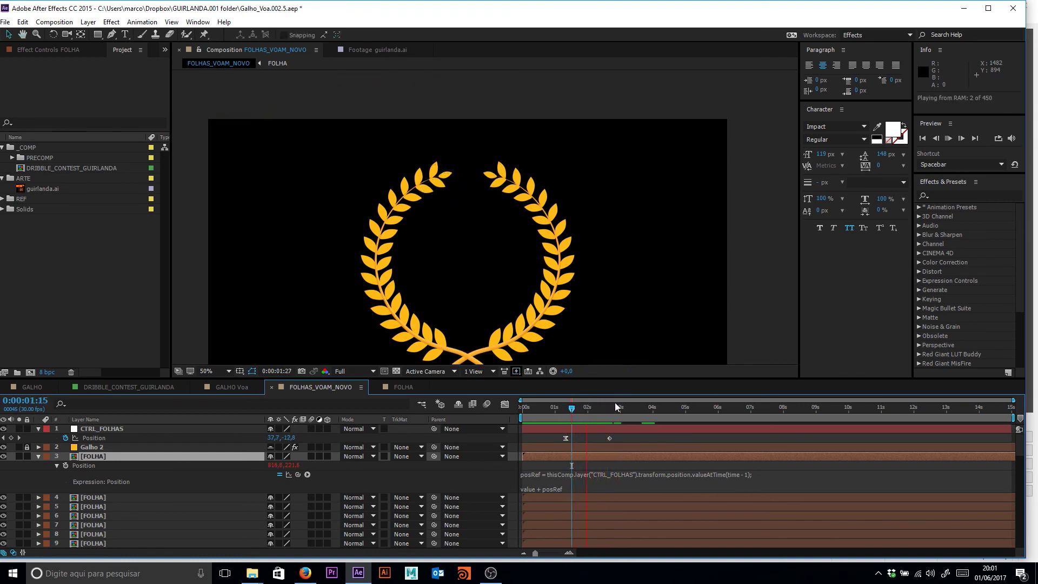
{"action": "key", "text": "space"}
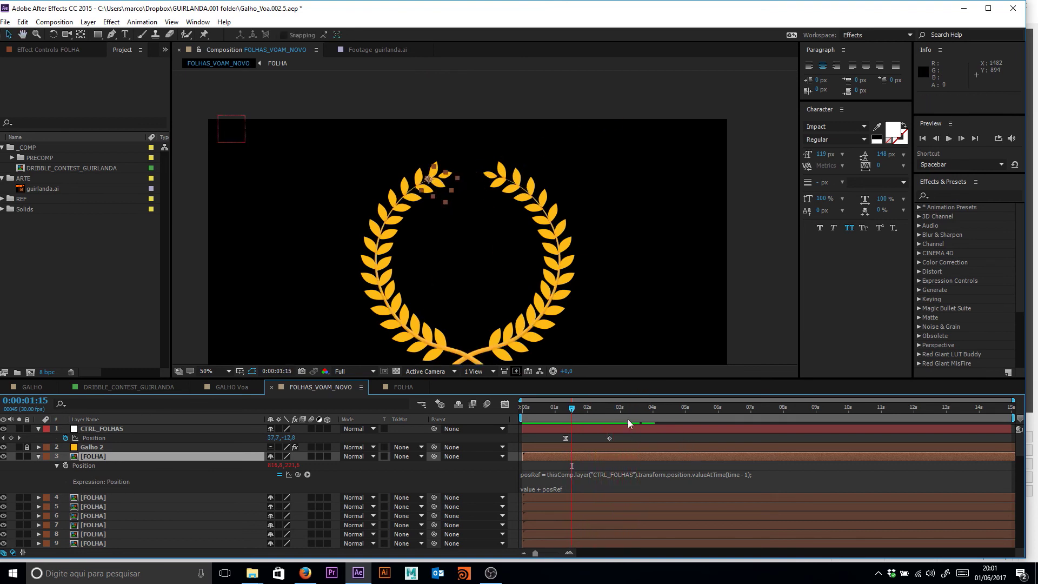
{"action": "left_click_drag", "start_coordinate": [601, 413], "coordinate": [673, 426]}
- Add the line y = transform.position[1]; above the posRef line, linking it to the leaf's own Y position
{"action": "left_click", "coordinate": [738, 473]}
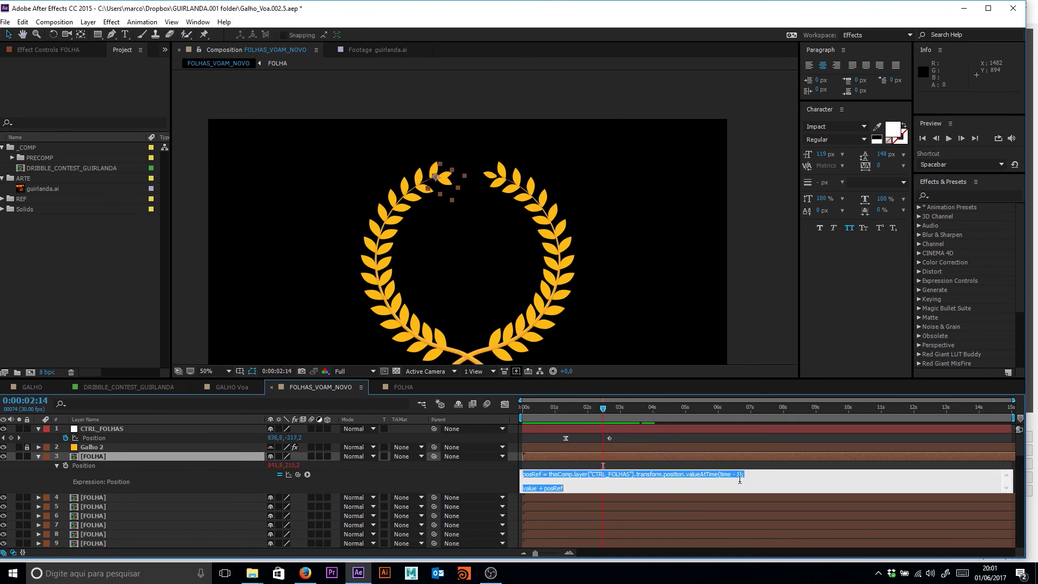
{"action": "left_click", "coordinate": [742, 475]}
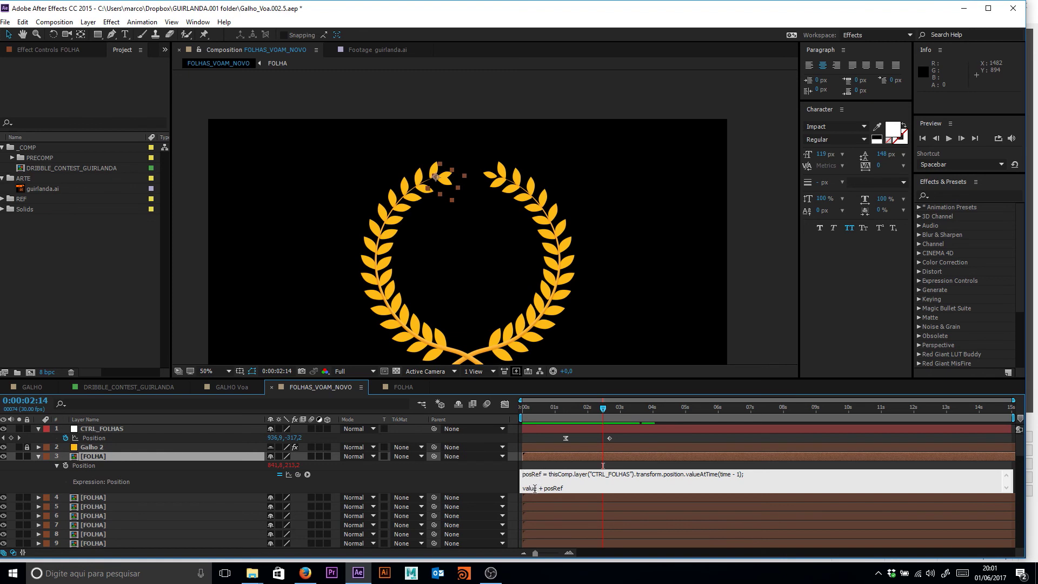
{"action": "key", "text": "ctrl+z"}
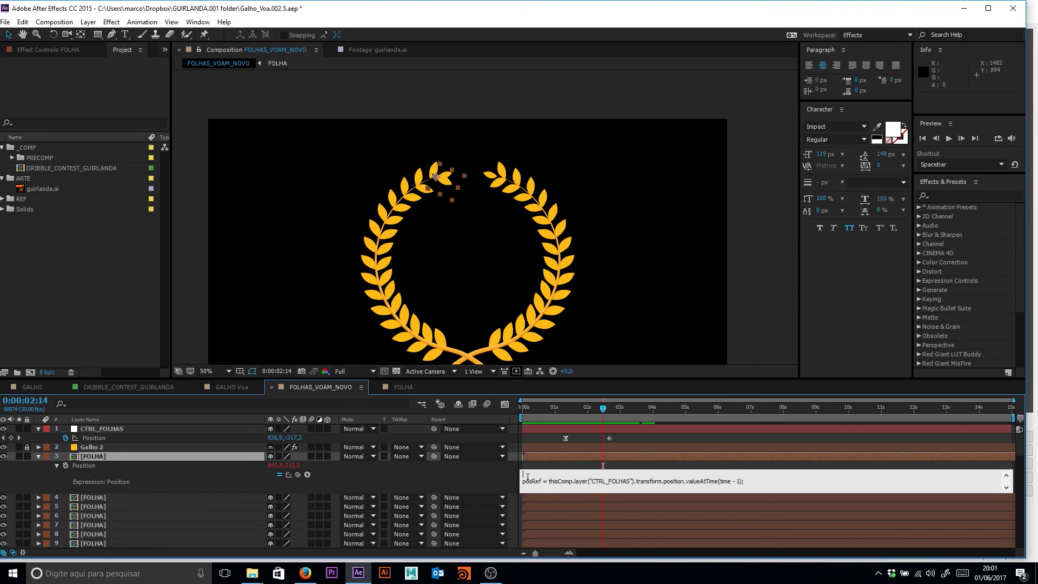
{"action": "type", "text": "y ="}
{"action": "left_click", "coordinate": [291, 464]}
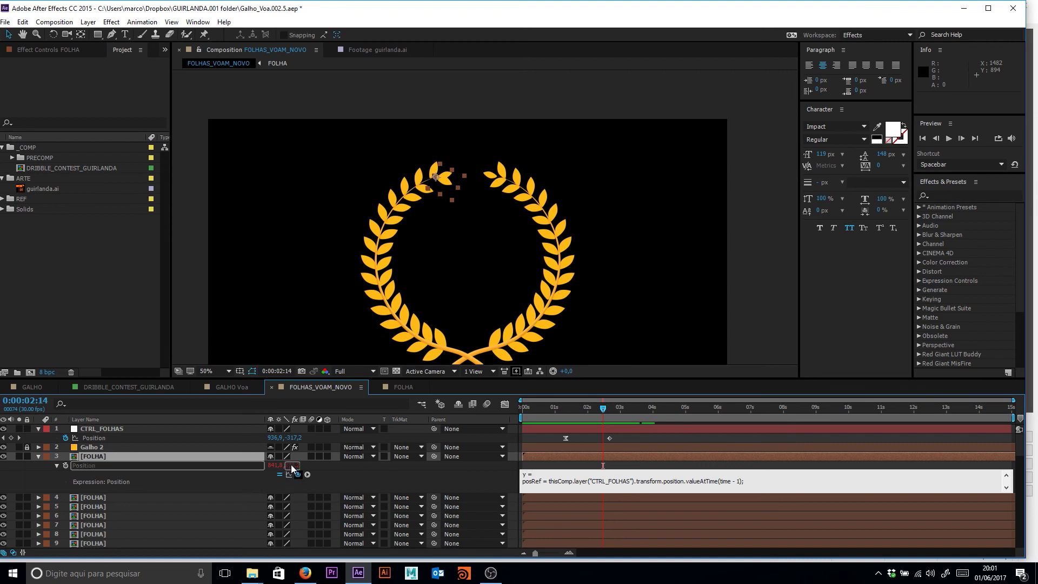
{"action": "left_click_drag", "start_coordinate": [290, 465], "coordinate": [289, 466]}
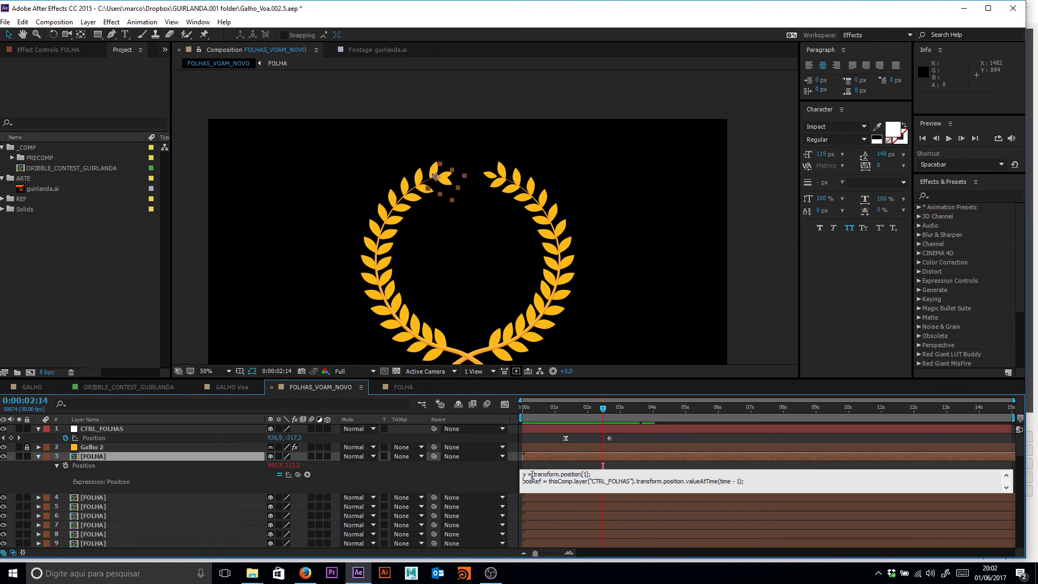
- Change the valueAtTime argument in the posRef line to time - y and apply the leaf's Position expression
{"action": "left_click", "coordinate": [550, 484]}
{"action": "left_click", "coordinate": [738, 480]}
{"action": "double_click", "coordinate": [524, 474]}
{"action": "left_click", "coordinate": [574, 474]}
{"action": "double_click", "coordinate": [737, 481]}
{"action": "left_click", "coordinate": [742, 481]}
{"action": "key", "text": "Return"}
{"action": "left_click", "coordinate": [603, 472]}
{"action": "key", "text": "KP_Enter"}
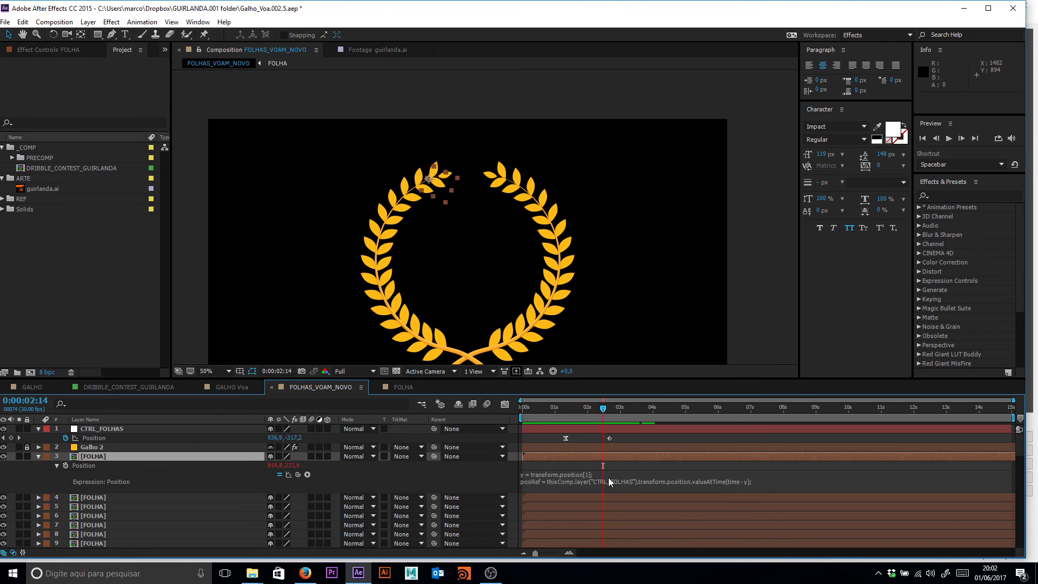
- Enlarge the leaf's Position expression area to show all its lines and scrub the animation back to 0:00:02:02
{"action": "left_click_drag", "start_coordinate": [630, 416], "coordinate": [602, 413]}
{"action": "scroll", "coordinate": [572, 482], "scroll_direction": "down", "scroll_amount": 2}
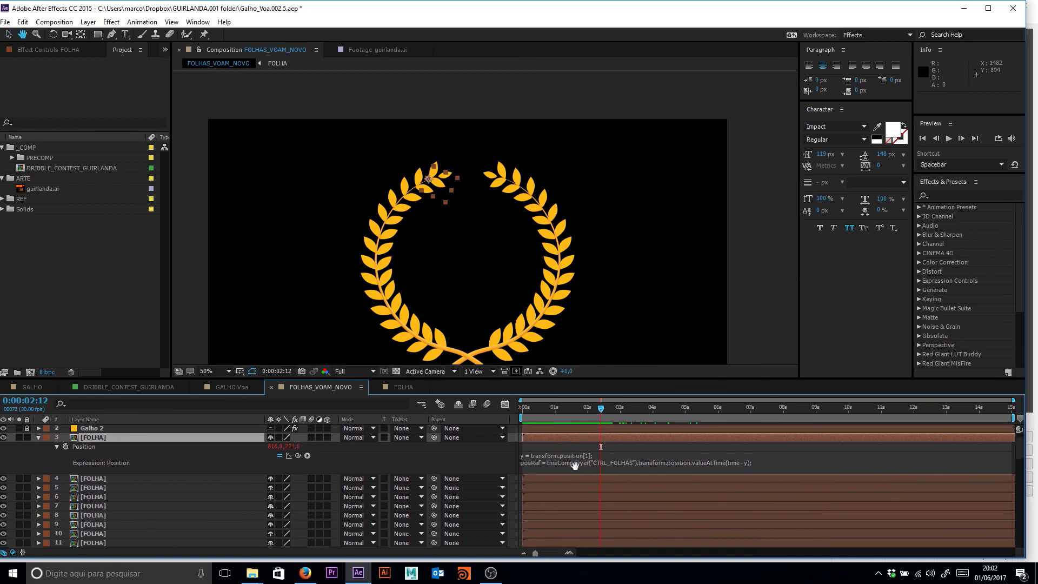
{"action": "left_click_drag", "start_coordinate": [531, 473], "coordinate": [538, 502]}
{"action": "mouse_move", "coordinate": [575, 408]}
{"action": "left_mouse_down"}
{"action": "mouse_move", "coordinate": [538, 409]}
{"action": "mouse_move", "coordinate": [643, 409]}
{"action": "mouse_move", "coordinate": [589, 407]}
{"action": "left_mouse_up"}
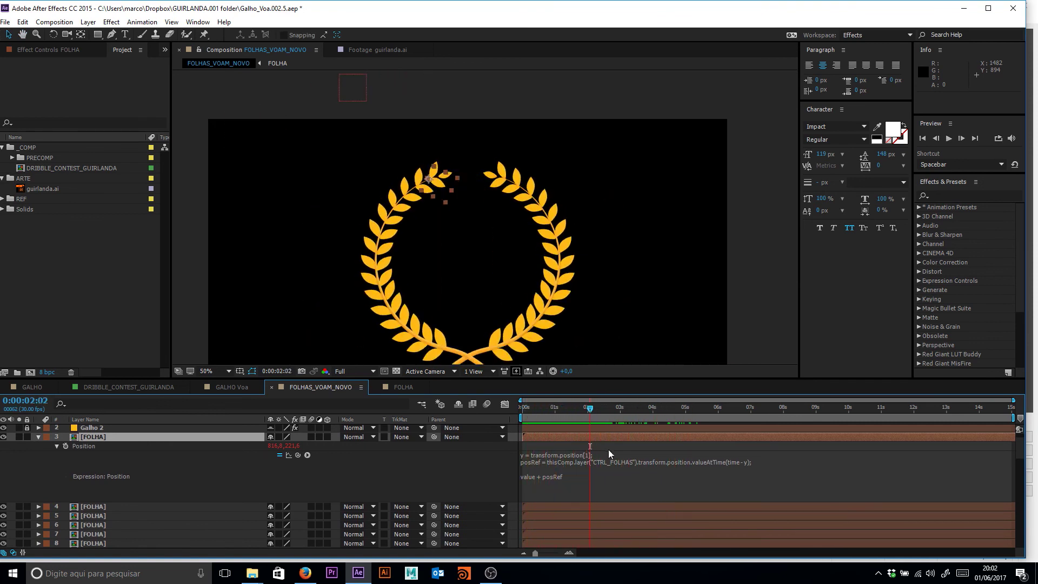
- Change the y line of the leaf's Position expression to y = transform.position[1] /220; and preview the motion to 0:00:02:15
{"action": "left_click", "coordinate": [740, 465]}
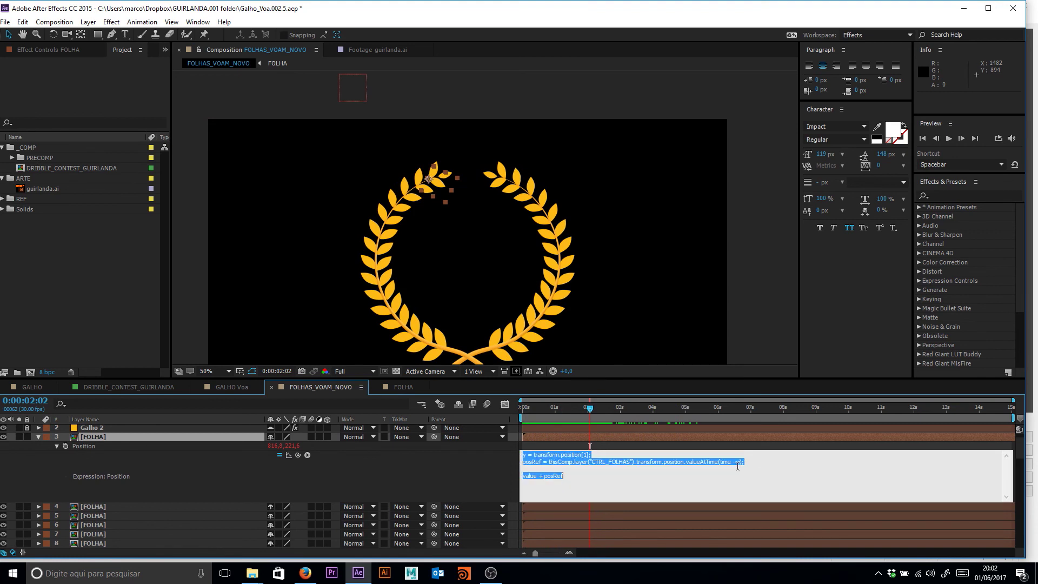
{"action": "left_click", "coordinate": [639, 463]}
{"action": "left_click", "coordinate": [320, 448]}
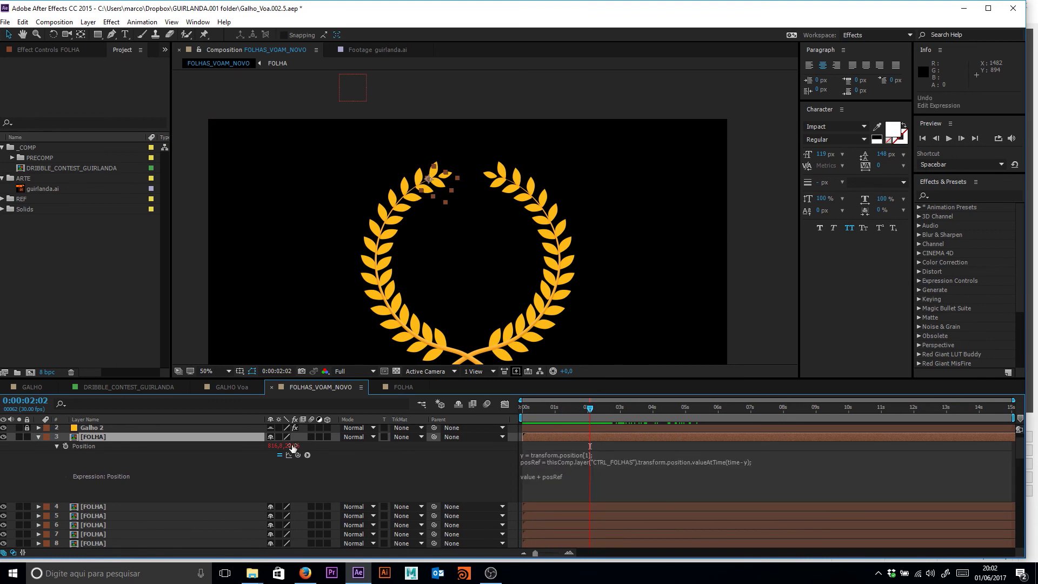
{"action": "left_click", "coordinate": [316, 470]}
{"action": "left_click", "coordinate": [602, 461]}
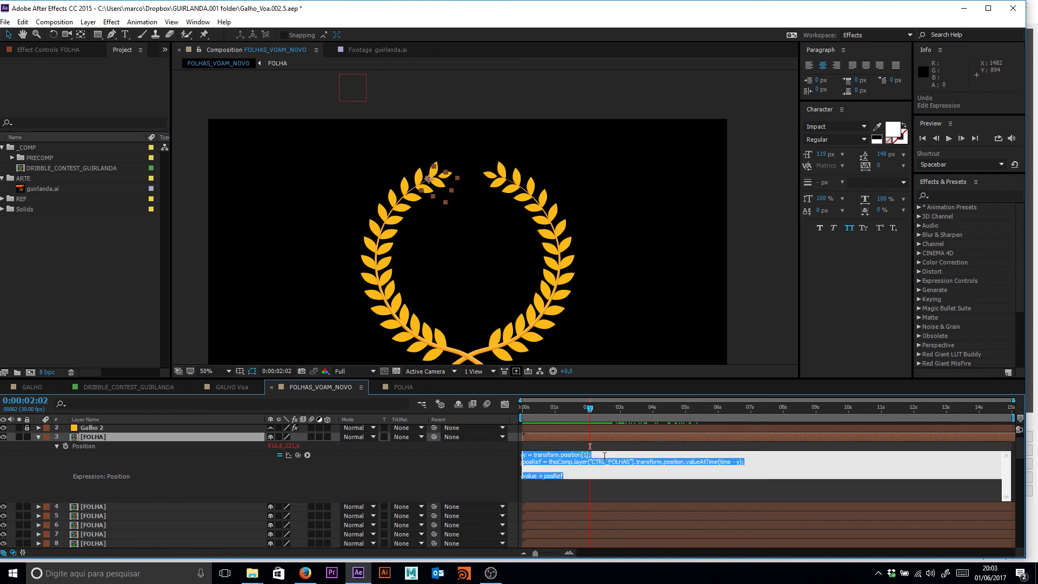
{"action": "left_click", "coordinate": [590, 454]}
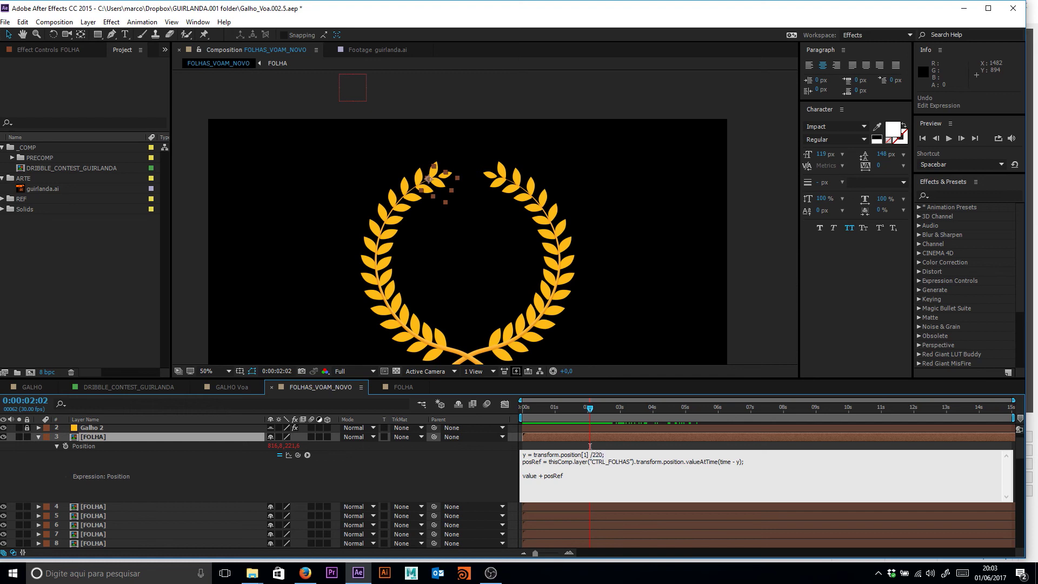
{"action": "left_click", "coordinate": [372, 463]}
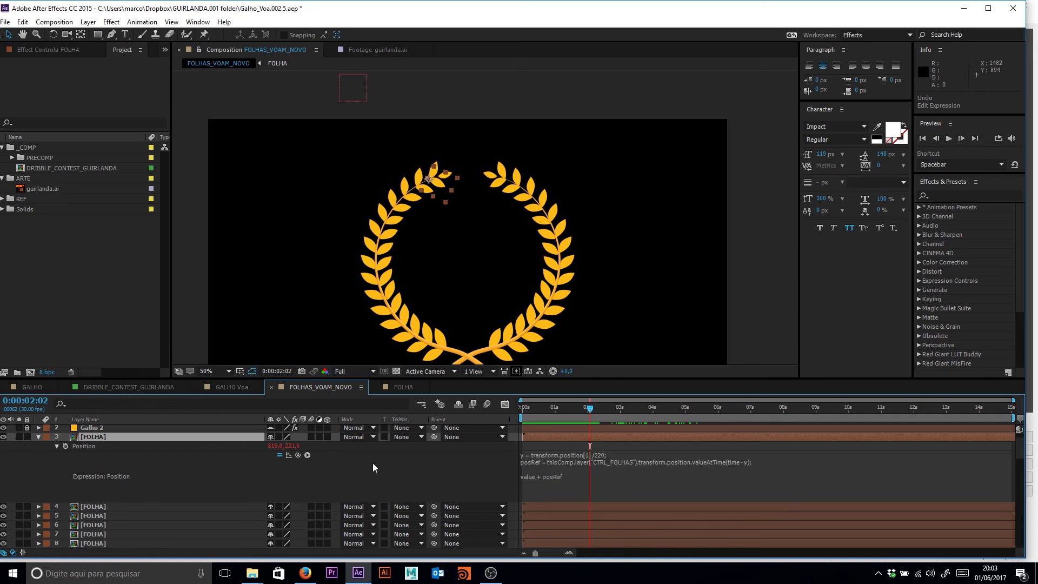
{"action": "left_click_drag", "start_coordinate": [583, 409], "coordinate": [609, 419]}
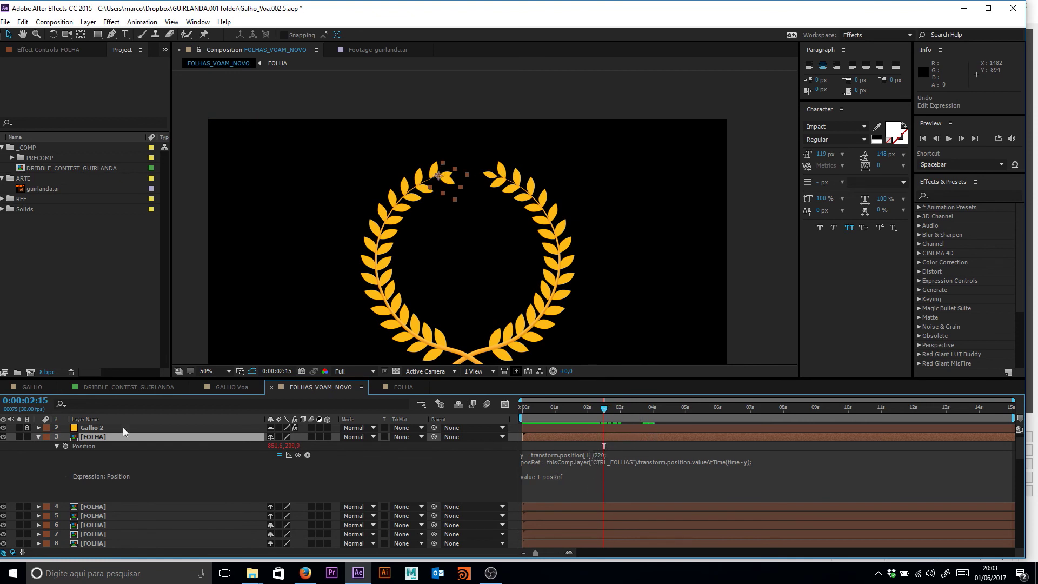
- Find the Slider Control effect and apply it to the CTRL_FOLHAS layer
{"action": "scroll", "coordinate": [120, 458], "scroll_direction": "up", "scroll_amount": 1}
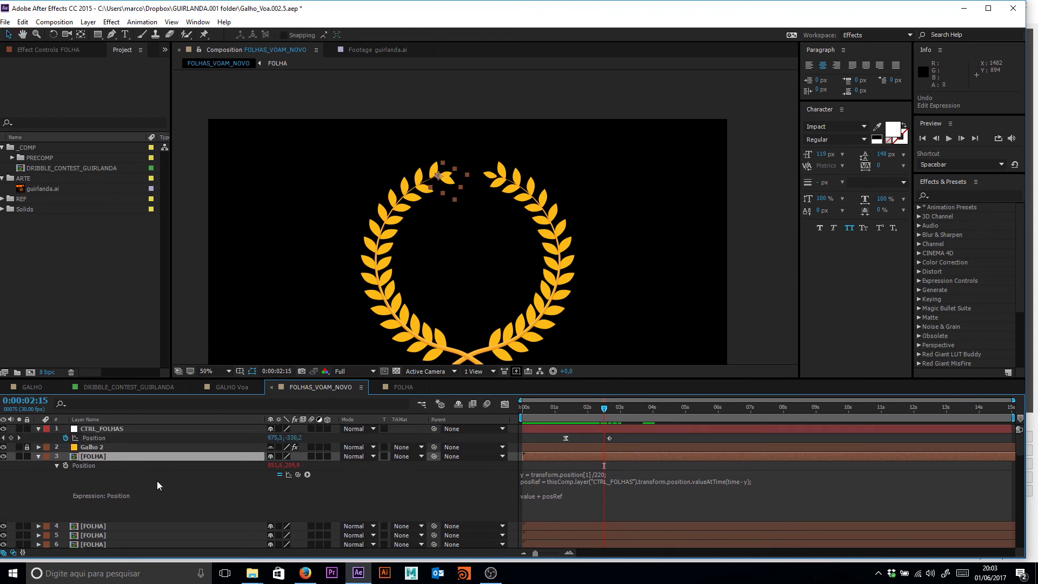
{"action": "left_click", "coordinate": [131, 428]}
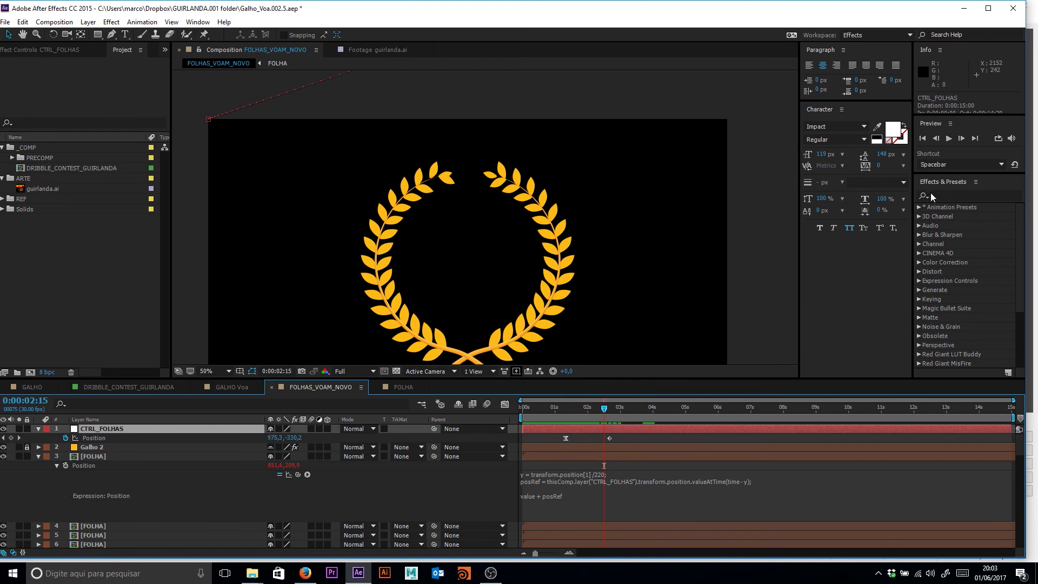
{"action": "left_click", "coordinate": [945, 194]}
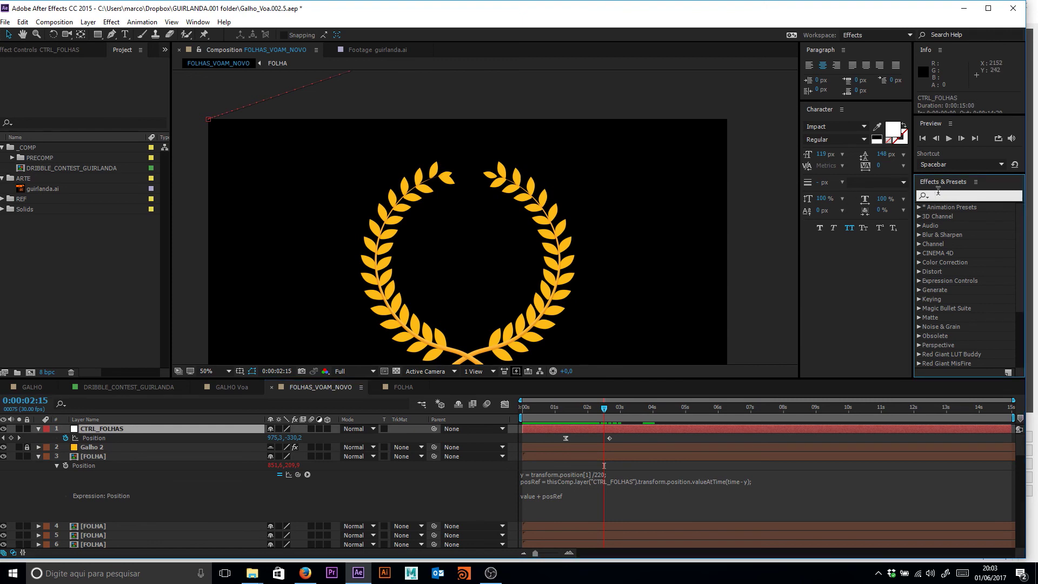
{"action": "type", "text": "slider"}
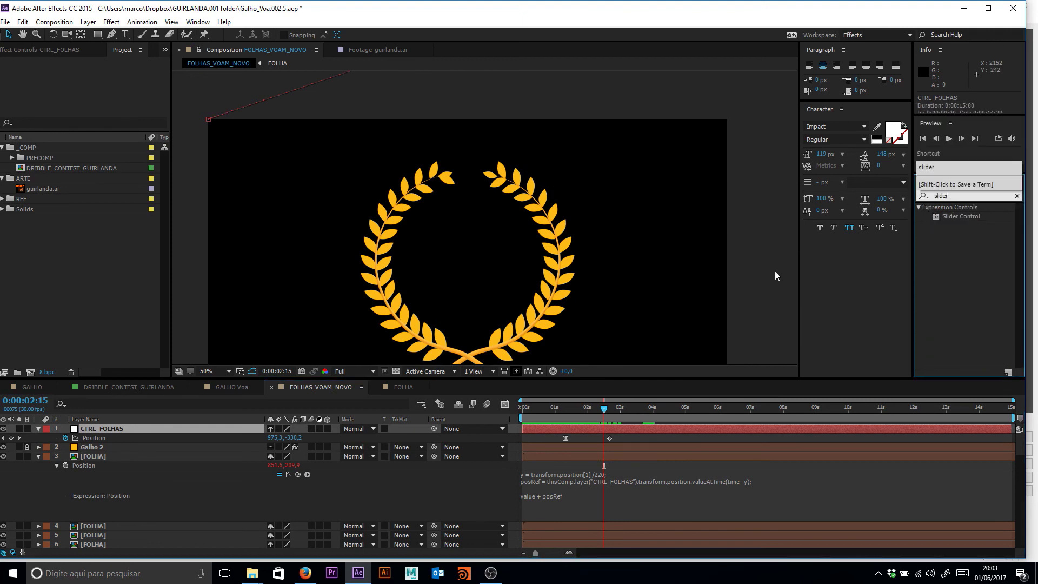
{"action": "key", "text": "F3"}
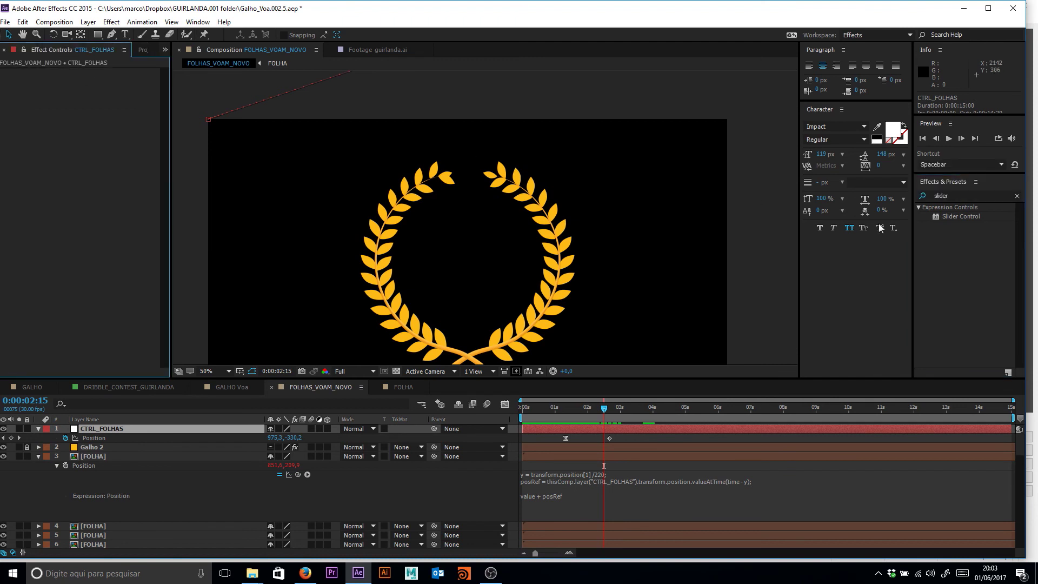
{"action": "left_click_drag", "start_coordinate": [958, 216], "coordinate": [130, 186]}
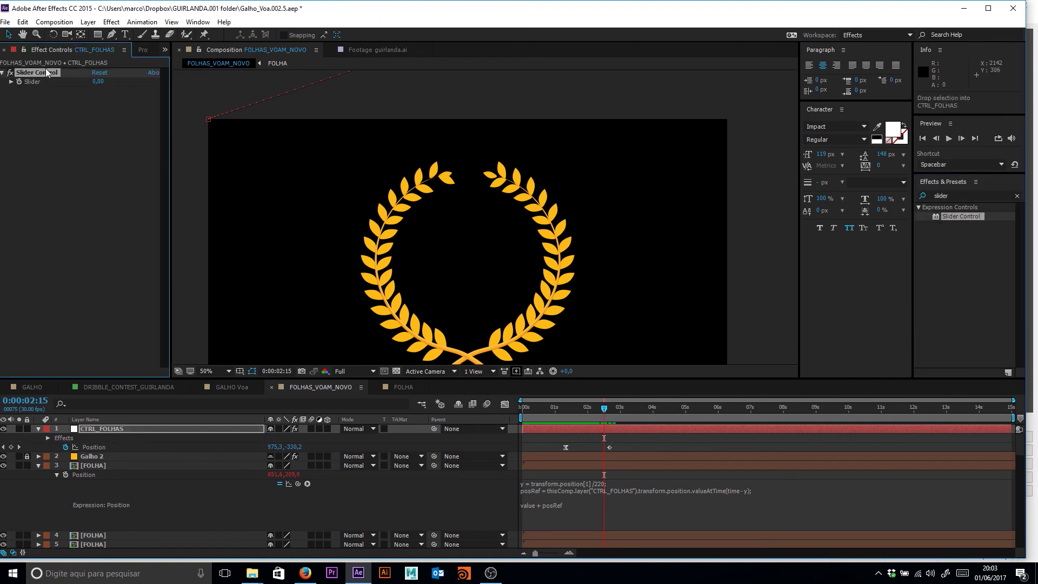
- Rename the Slider Control on CTRL_FOLHAS as delay and set its slider to 3
{"action": "key", "text": "Return"}
{"action": "type", "text": "d"}
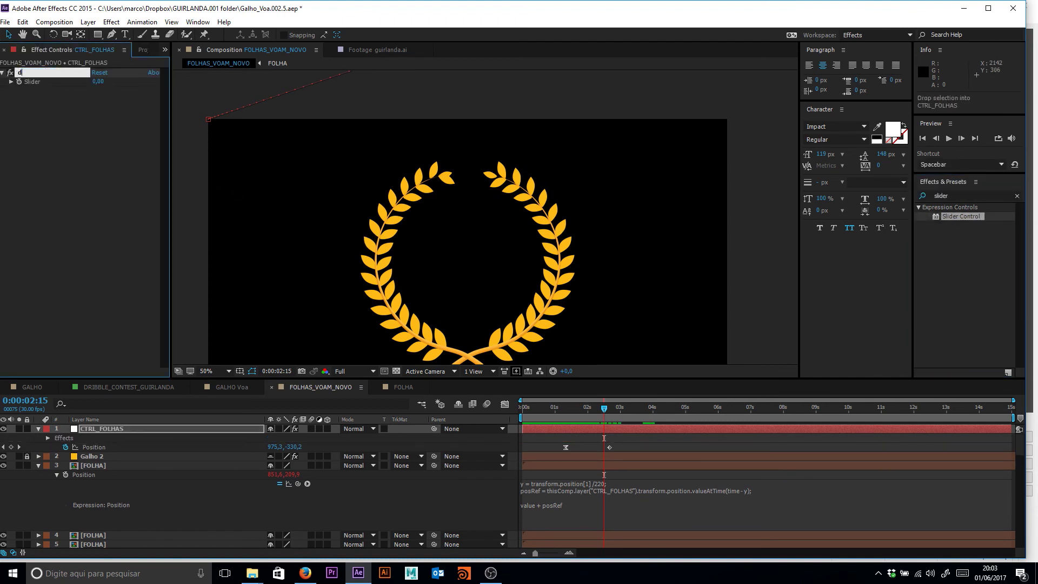
{"action": "type", "text": "elay"}
{"action": "key", "text": "Return"}
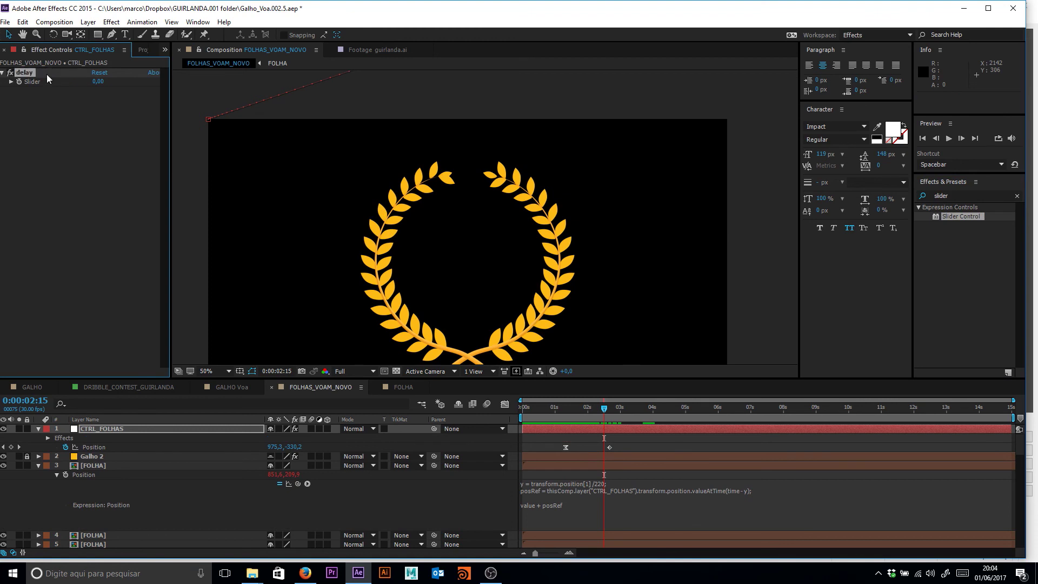
{"action": "left_click_drag", "start_coordinate": [97, 82], "coordinate": [100, 82]}
- Add a delay line above posRef in the leaf's Position expression, linking it to the delay slider on CTRL_FOLHAS
{"action": "key", "text": "u"}
{"action": "key", "text": "u"}
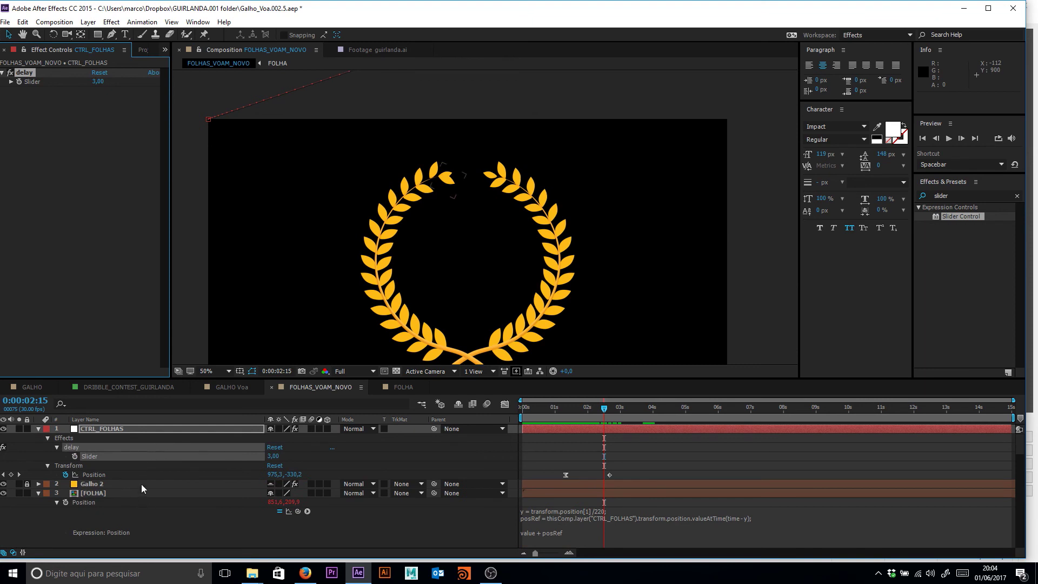
{"action": "left_click", "coordinate": [137, 427]}
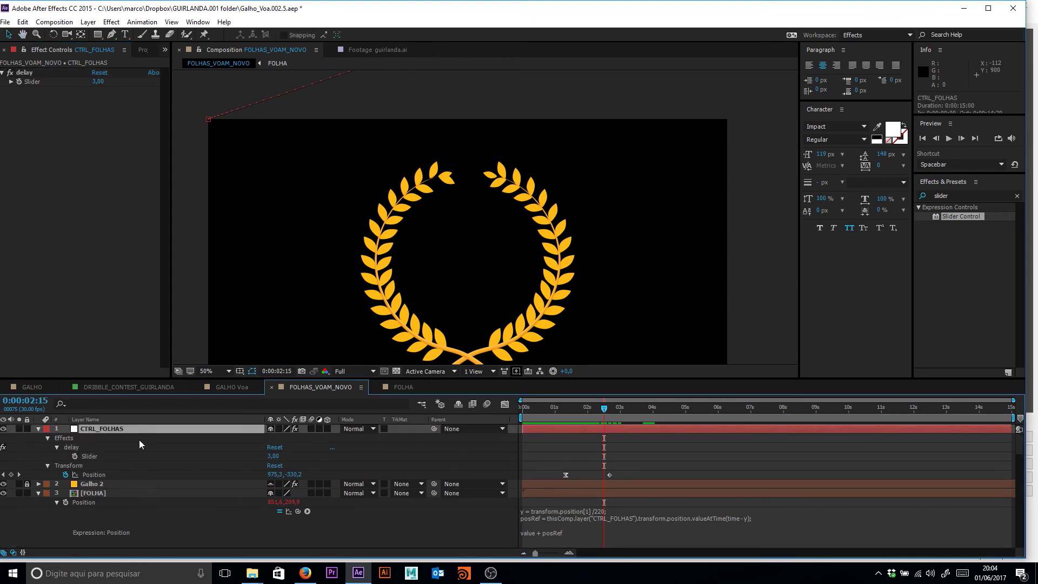
{"action": "scroll", "coordinate": [135, 454], "scroll_direction": "down", "scroll_amount": 2}
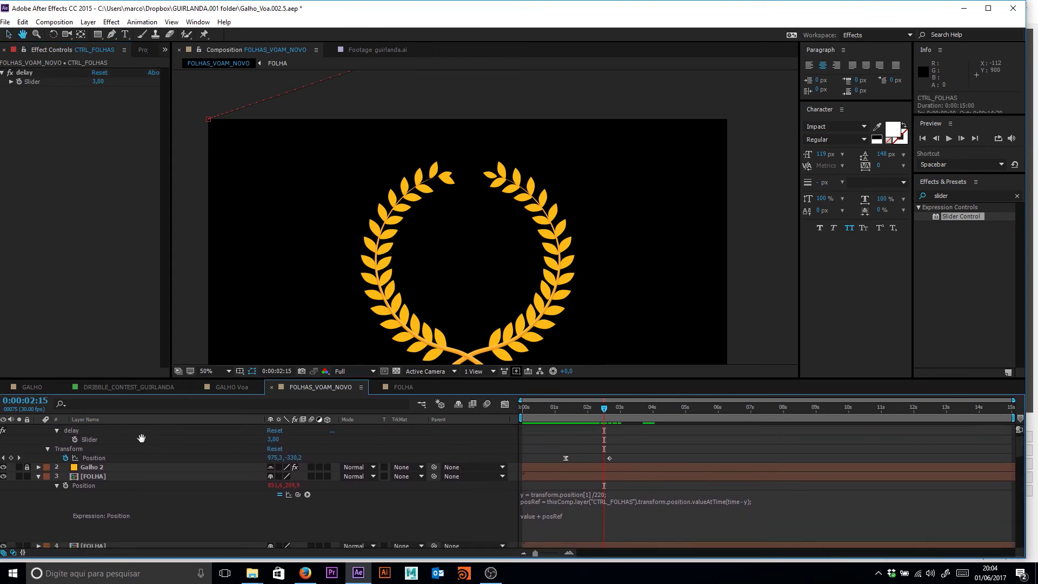
{"action": "left_click", "coordinate": [733, 509]}
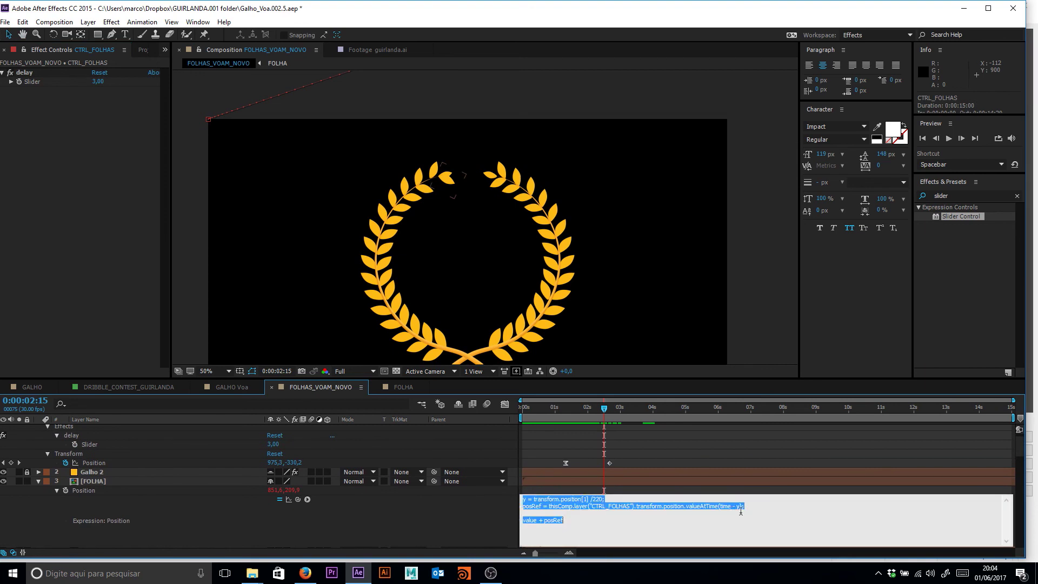
{"action": "left_click", "coordinate": [749, 506]}
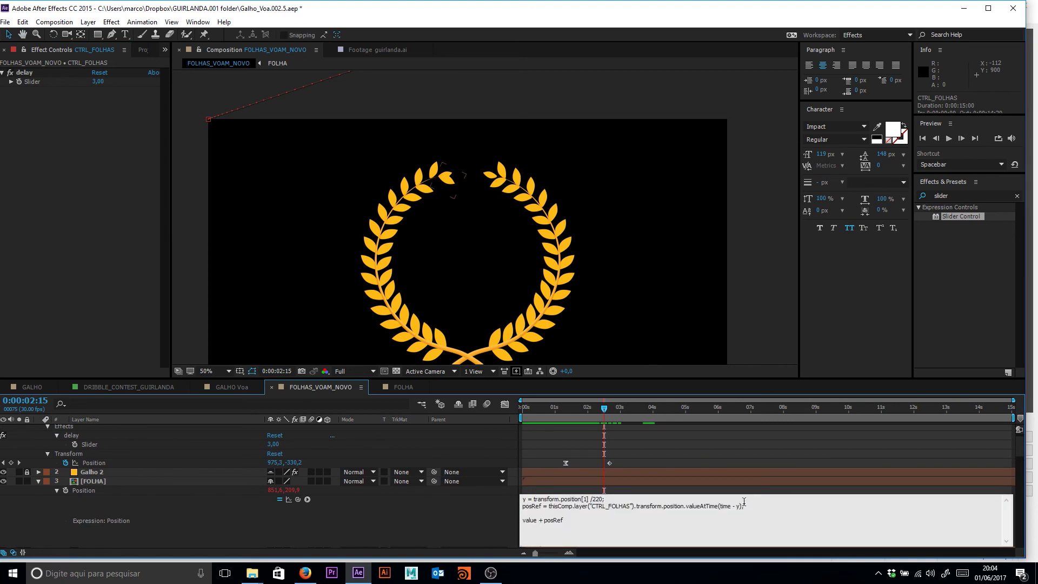
{"action": "left_click", "coordinate": [613, 498]}
{"action": "key", "text": "Return"}
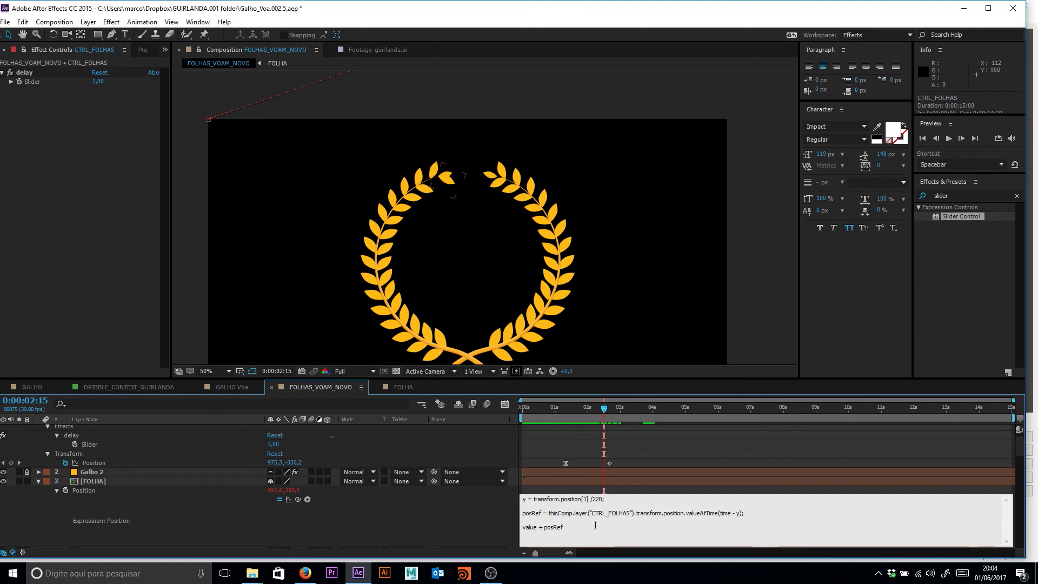
{"action": "type", "text": "delay ="}
{"action": "left_click_drag", "start_coordinate": [297, 499], "coordinate": [103, 440]}
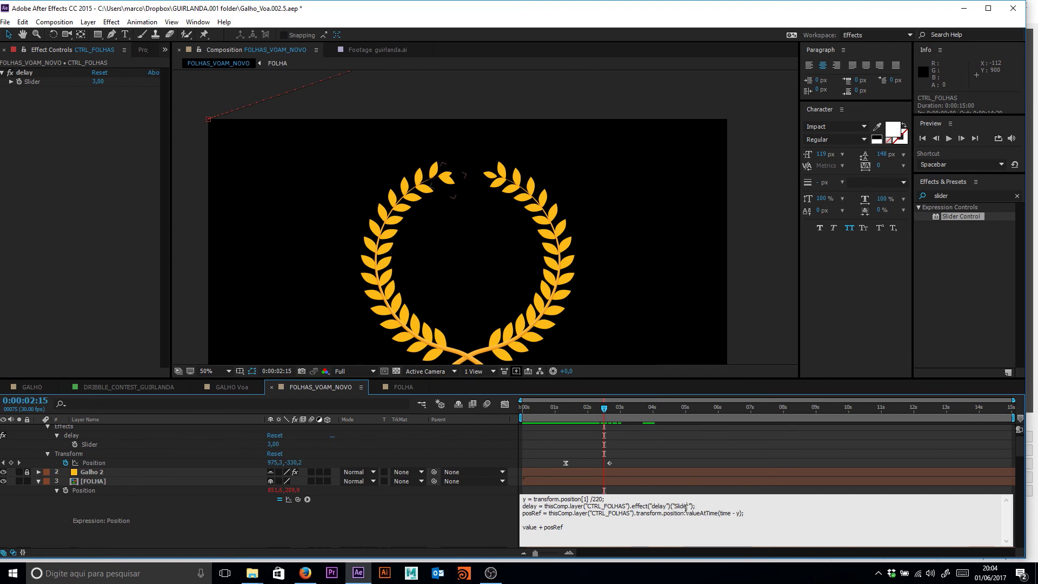
{"action": "type", "text": "r"}
- Change the valueAtTime argument in the posRef line to time - y * delay and apply the expression
{"action": "left_click", "coordinate": [539, 514]}
{"action": "left_click", "coordinate": [728, 515]}
{"action": "left_click_drag", "start_coordinate": [723, 513], "coordinate": [736, 515]}
{"action": "type", "text": "y"}
{"action": "type", "text": "*"}
{"action": "type", "text": "delay"}
{"action": "left_click", "coordinate": [741, 513]}
{"action": "left_click", "coordinate": [755, 515]}
{"action": "key", "text": "KP_Enter"}
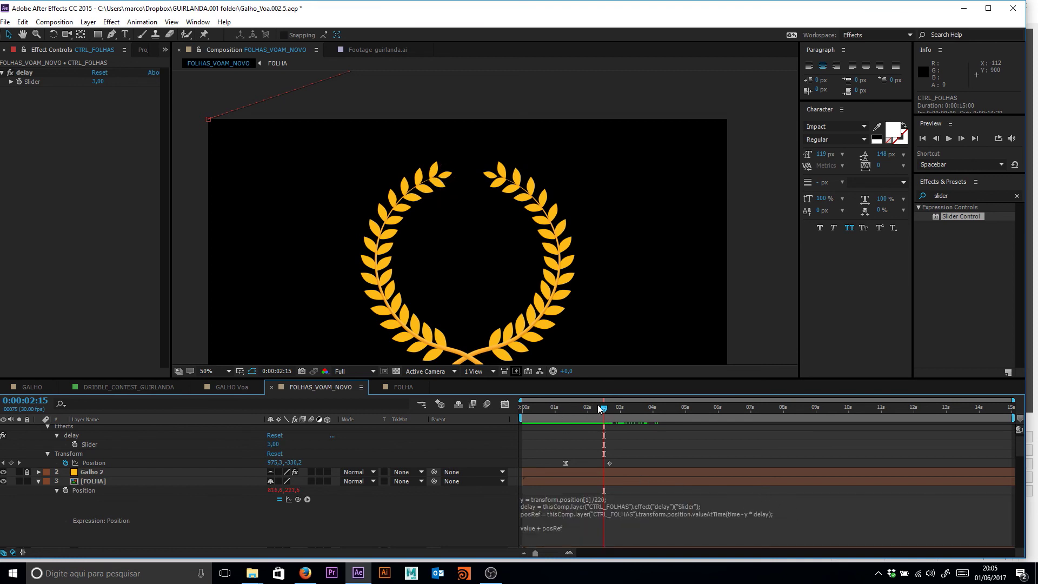
- Preview the motion to 0:00:04:06, set the delay slider to 0, and scrub back to 0:00:01:18
{"action": "left_click_drag", "start_coordinate": [599, 409], "coordinate": [659, 390]}
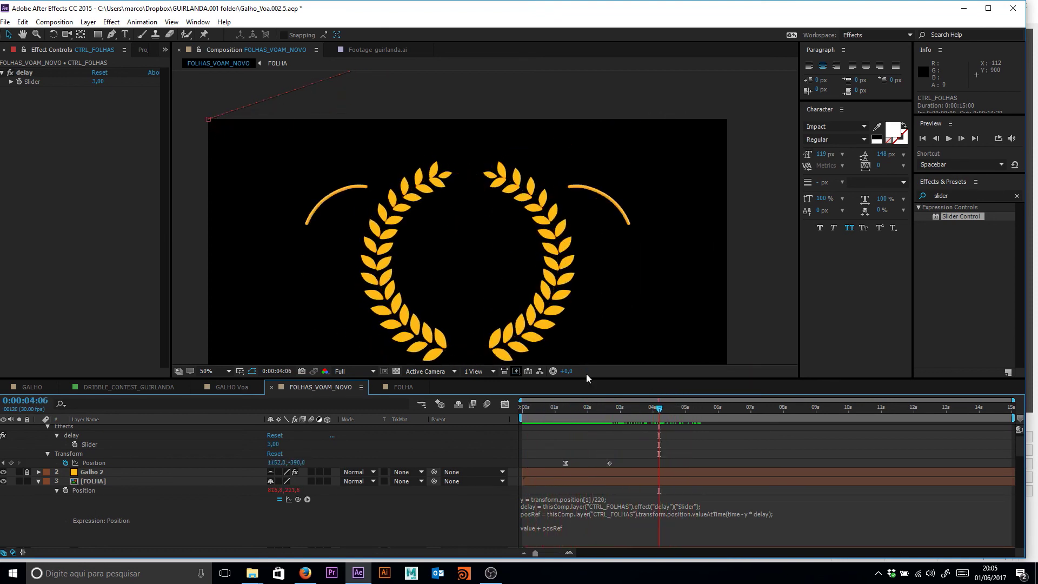
{"action": "left_click", "coordinate": [93, 81]}
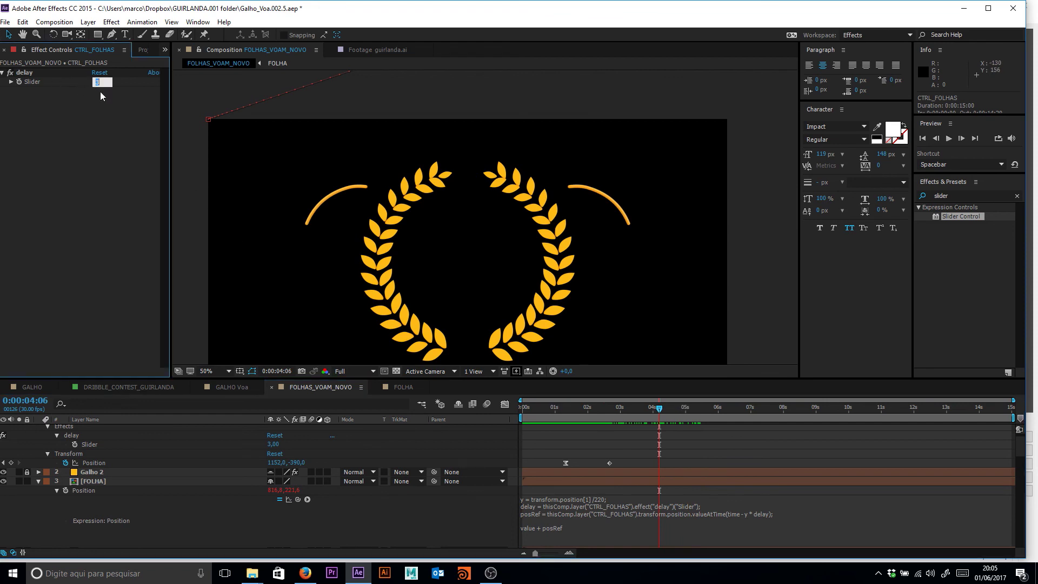
{"action": "type", "text": "0"}
{"action": "key", "text": "Return"}
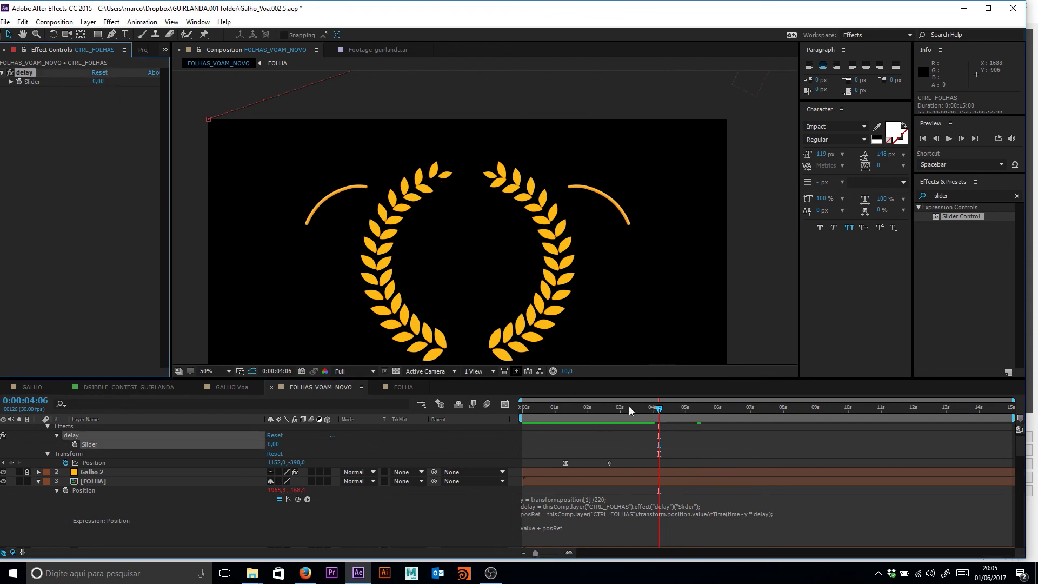
{"action": "left_click_drag", "start_coordinate": [628, 407], "coordinate": [574, 413]}
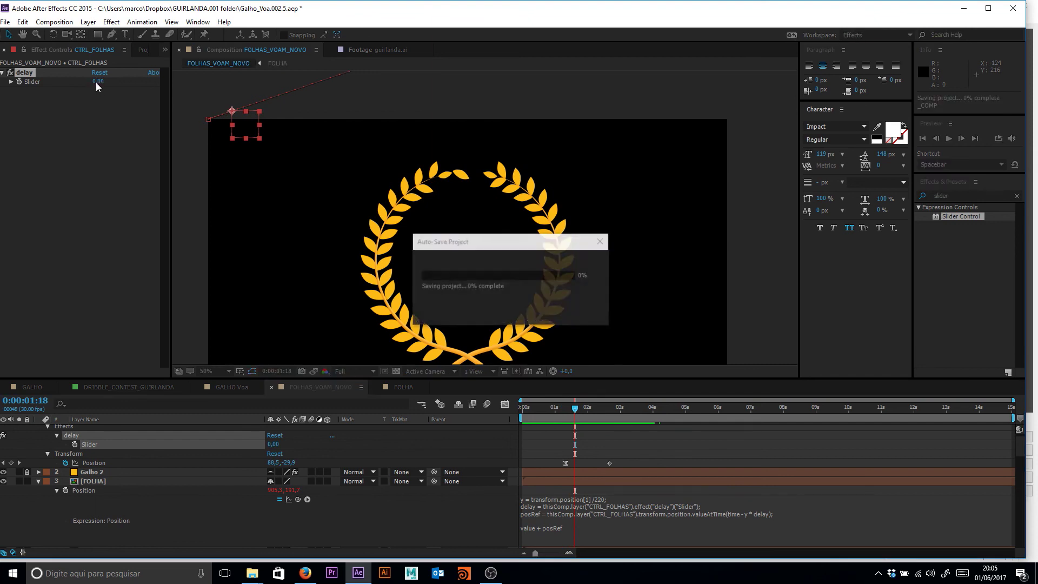
- Set the delay slider on CTRL_FOLHAS to 2 and preview the leaf's motion to 0:00:01:25
{"action": "left_click_drag", "start_coordinate": [95, 85], "coordinate": [100, 83]}
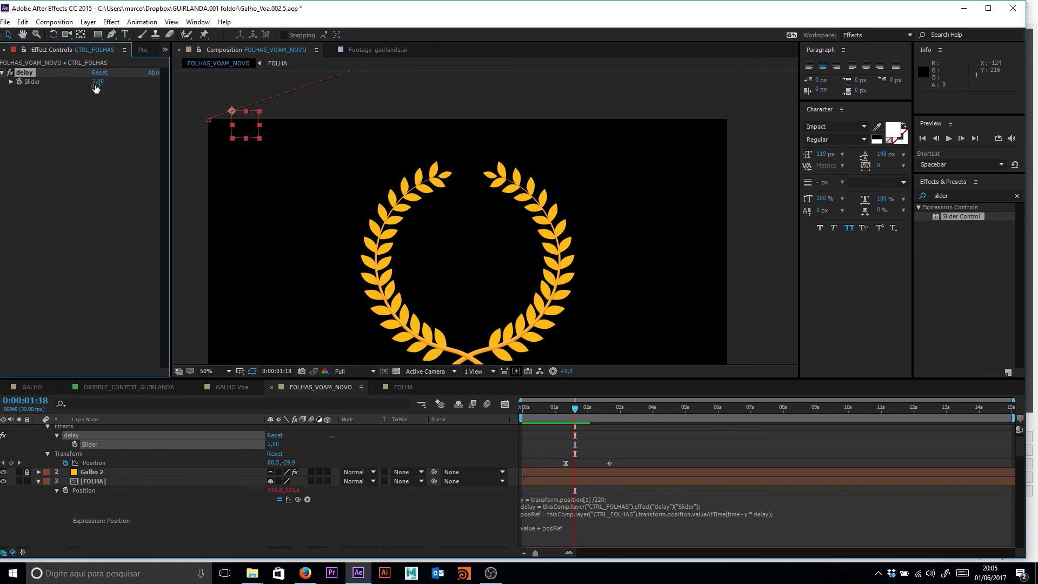
{"action": "left_click", "coordinate": [98, 81]}
{"action": "key", "text": "Return"}
{"action": "left_click", "coordinate": [607, 449]}
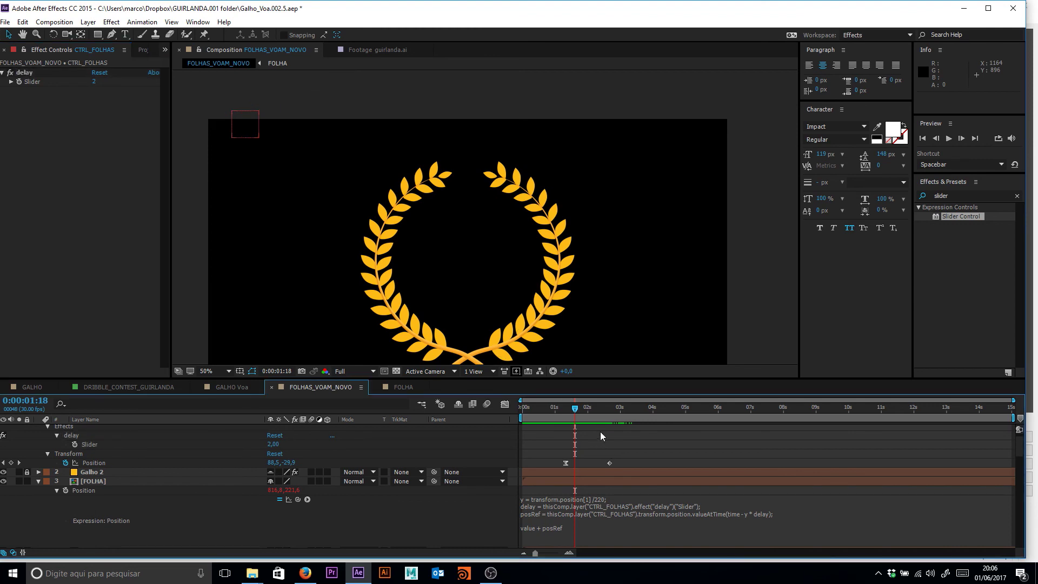
{"action": "left_click_drag", "start_coordinate": [576, 406], "coordinate": [585, 408]}
- Divide the slider reference in the delay line of the leaf's Position expression by 100 and apply it
{"action": "left_click", "coordinate": [642, 509]}
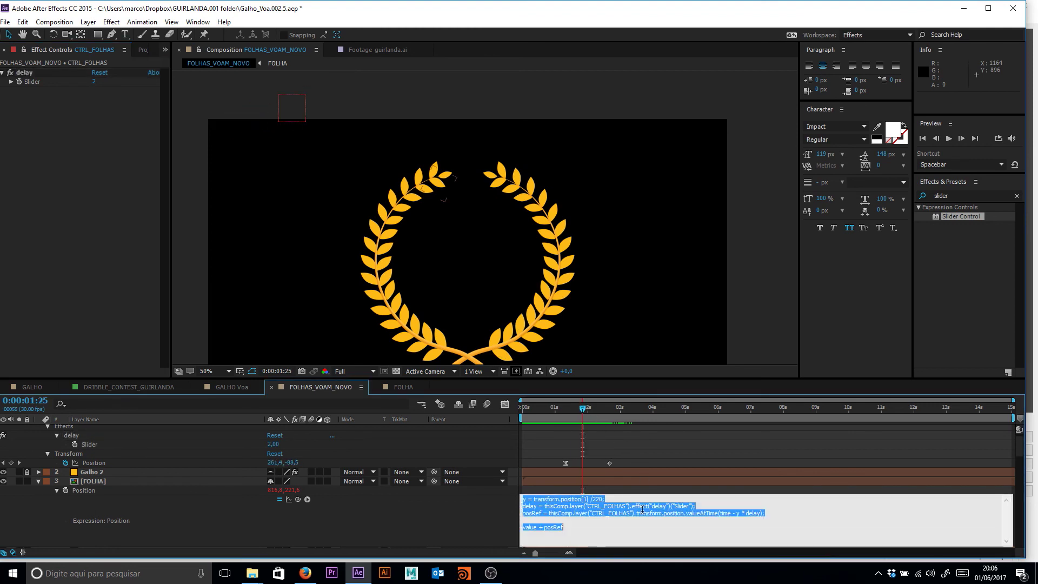
{"action": "left_click", "coordinate": [690, 505]}
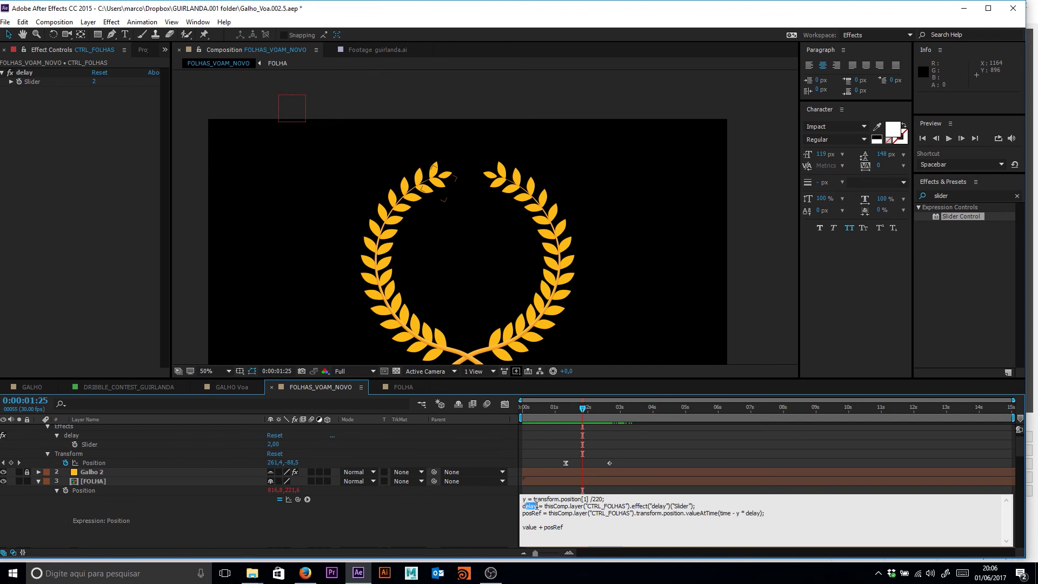
{"action": "left_click_drag", "start_coordinate": [544, 505], "coordinate": [637, 503]}
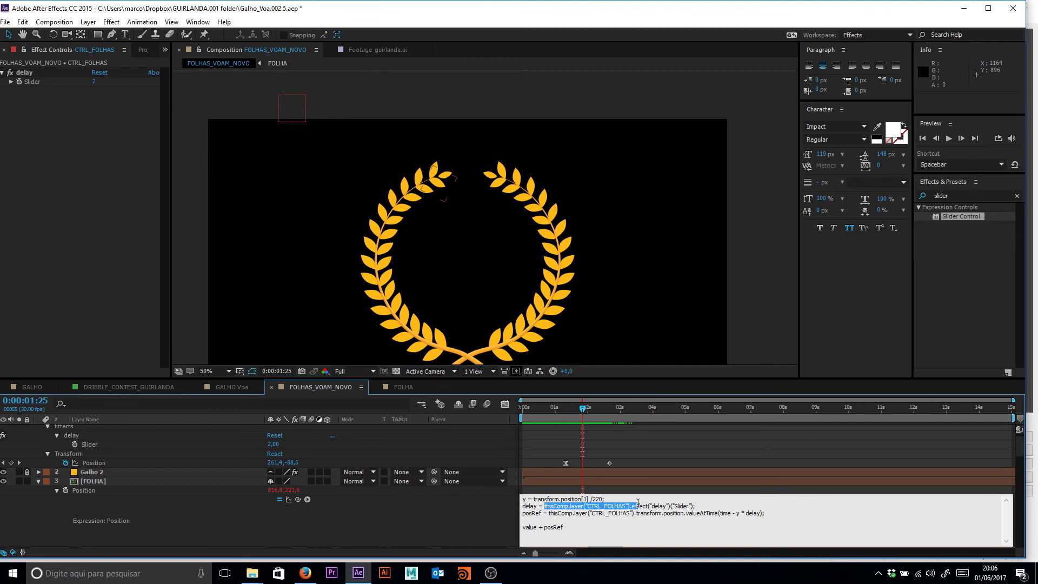
{"action": "left_click", "coordinate": [691, 511]}
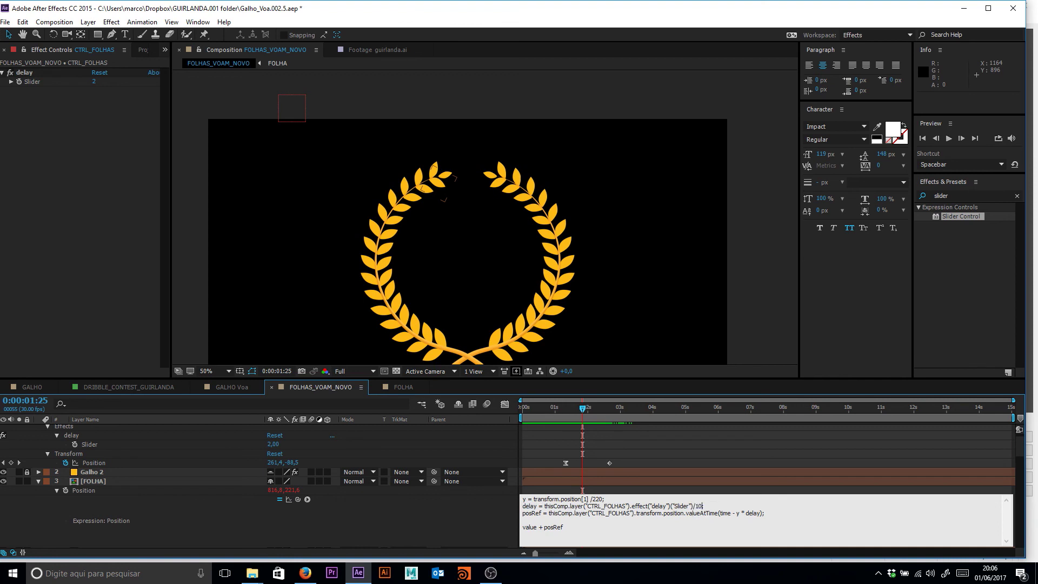
{"action": "key", "text": "KP_Enter"}
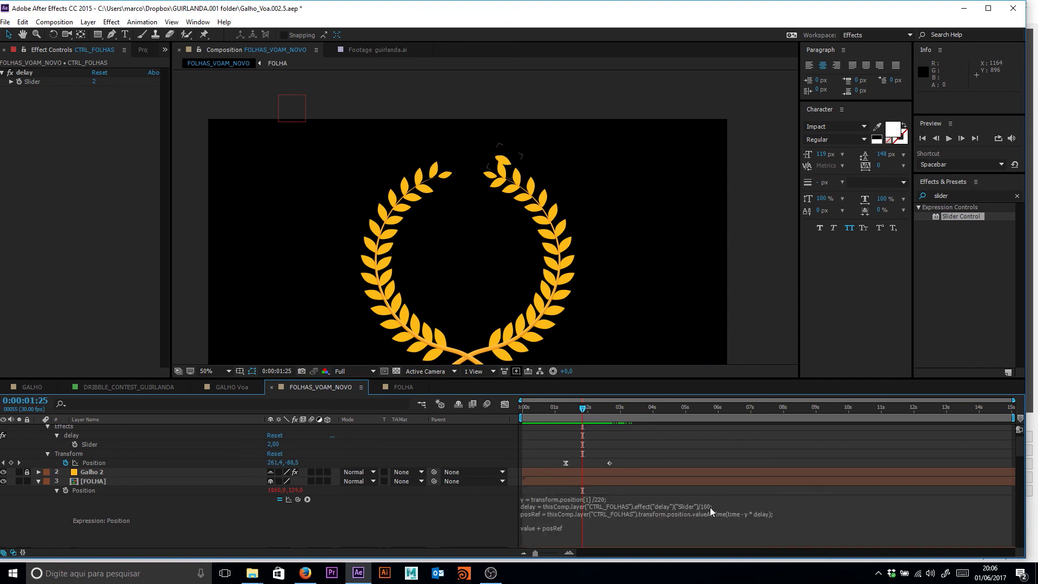
- Set the delay slider on CTRL_FOLHAS to 12
{"action": "scroll", "coordinate": [162, 465], "scroll_direction": "up", "scroll_amount": 1}
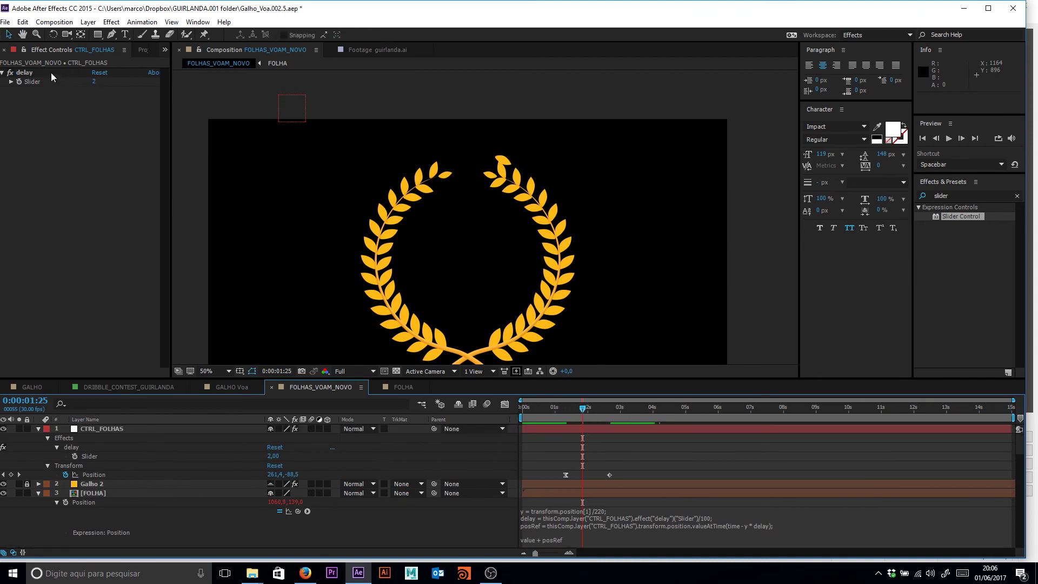
{"action": "left_click", "coordinate": [31, 71]}
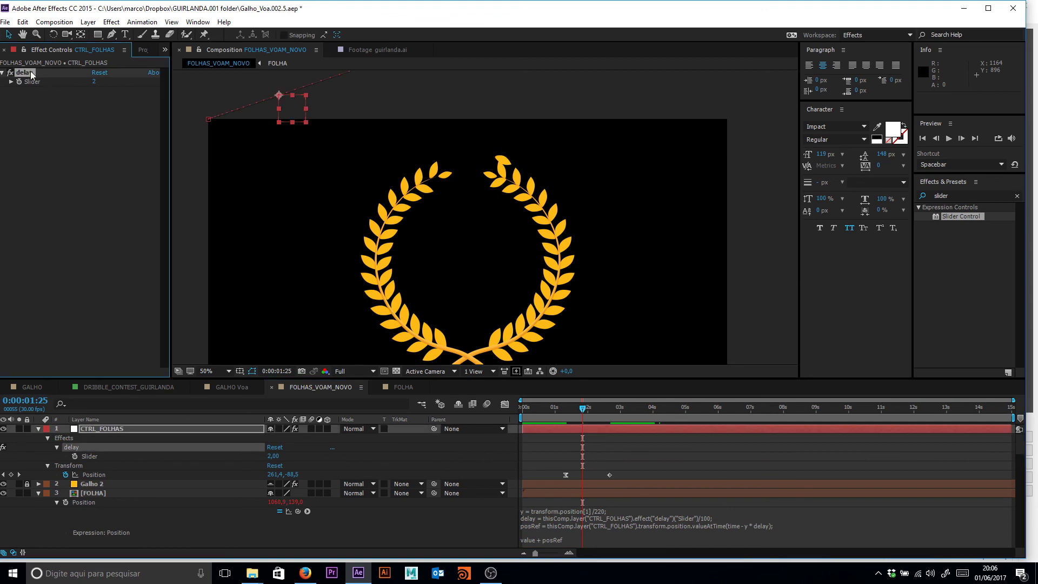
{"action": "left_click", "coordinate": [93, 82]}
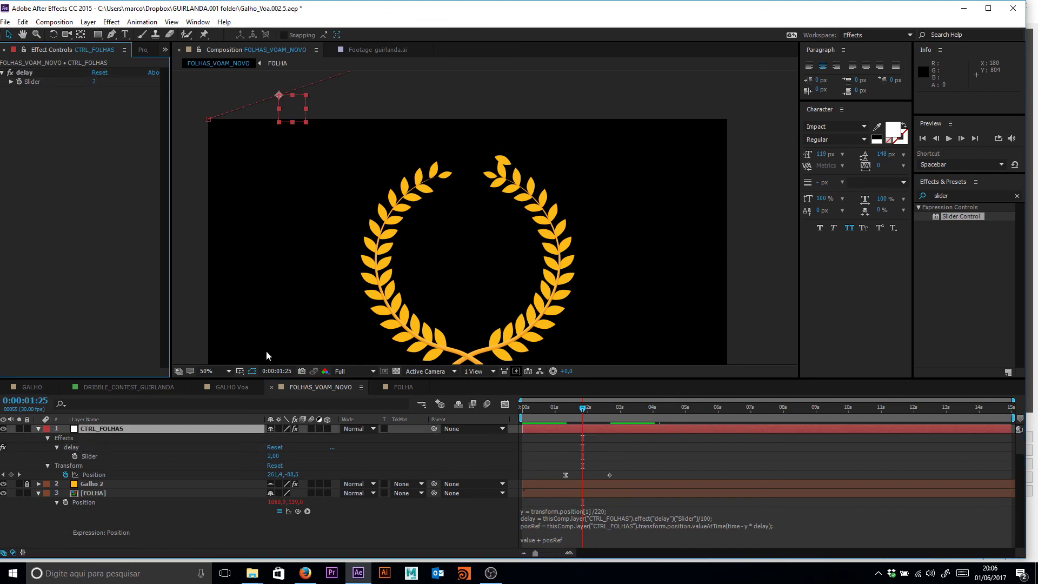
{"action": "left_click_drag", "start_coordinate": [273, 456], "coordinate": [297, 452]}
- Copy only the expression from the Position property of the FOLHA layer 3
{"action": "scroll", "coordinate": [381, 486], "scroll_direction": "down", "scroll_amount": 2}
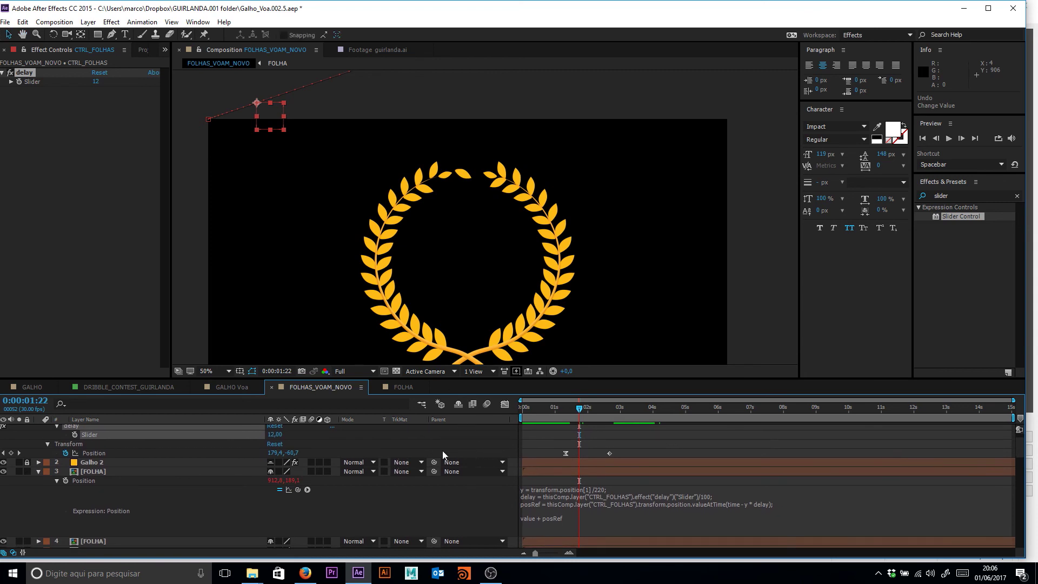
{"action": "left_click", "coordinate": [91, 482]}
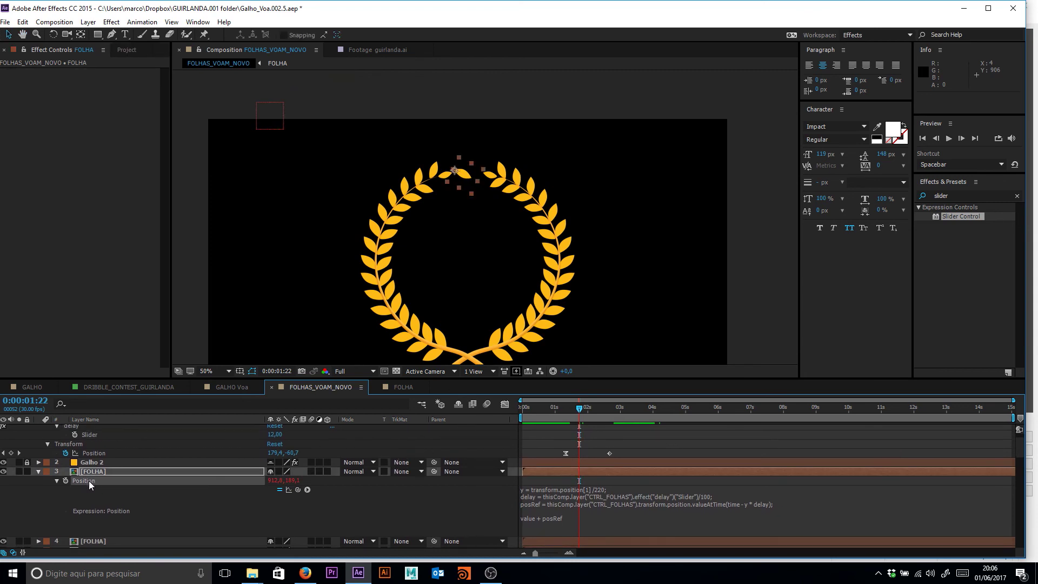
{"action": "left_click", "coordinate": [22, 22]}
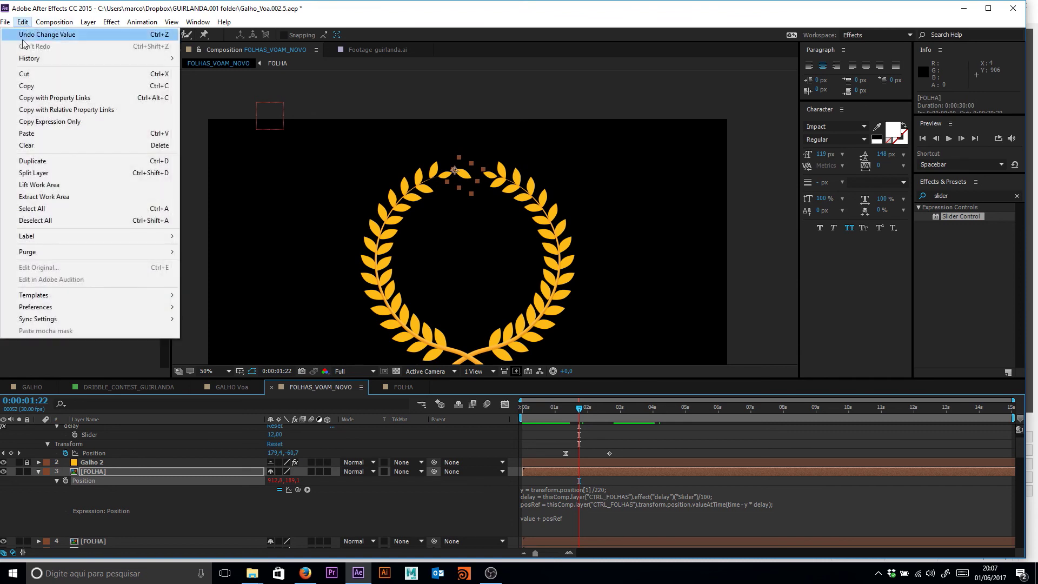
{"action": "left_click", "coordinate": [41, 122]}
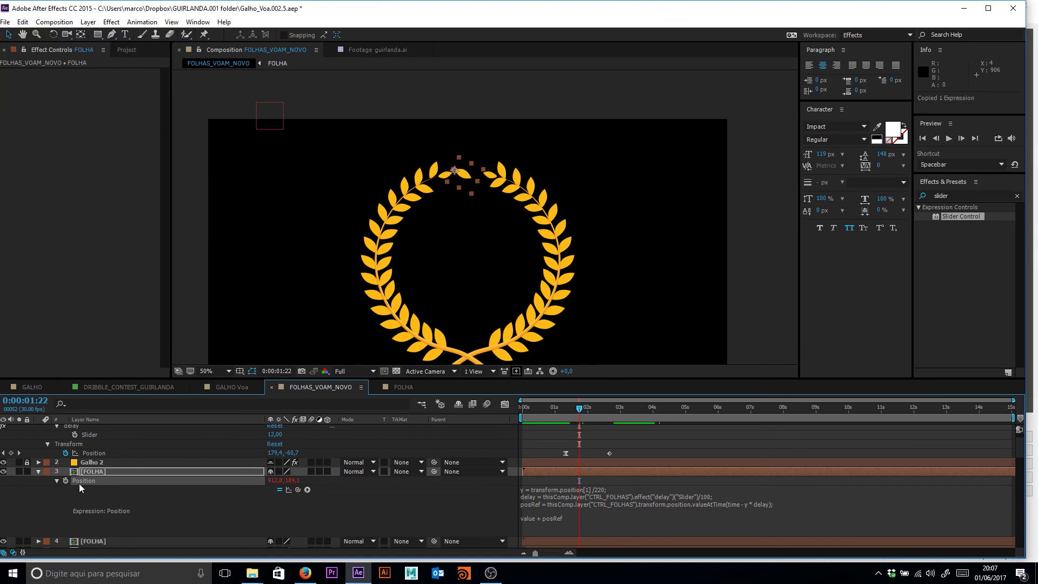
- Select all remaining FOLHA layers, from layer 4 down to the last one, and paste the Position expression onto them
{"action": "scroll", "coordinate": [139, 526], "scroll_direction": "down", "scroll_amount": 4}
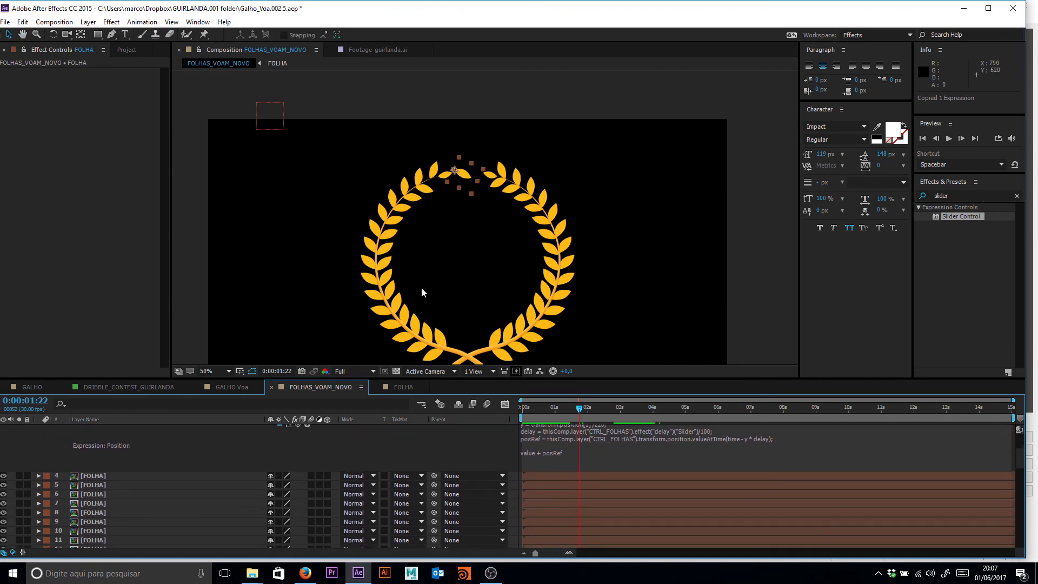
{"action": "scroll", "coordinate": [140, 491], "scroll_direction": "up", "scroll_amount": 2}
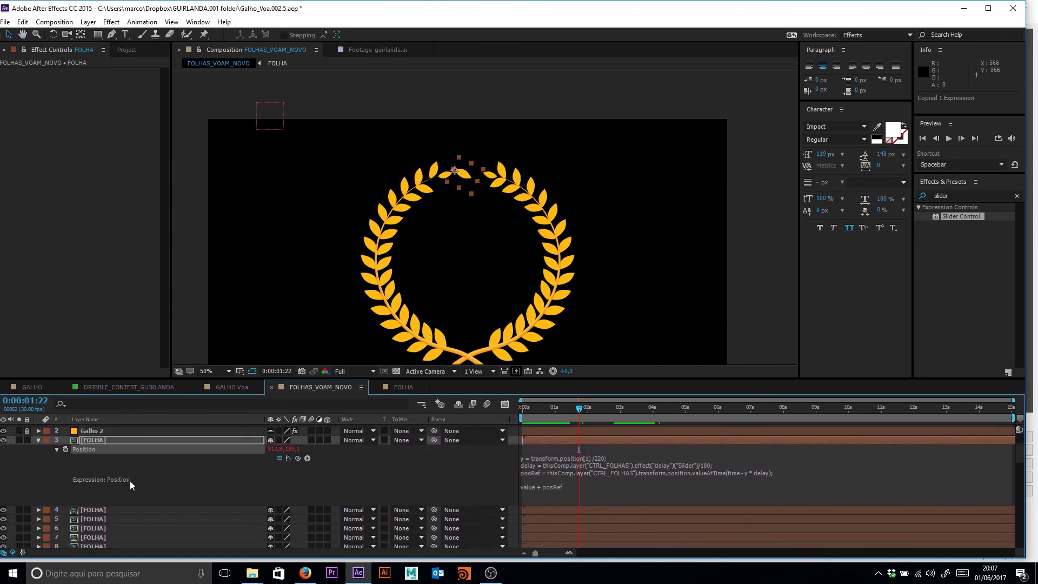
{"action": "left_click", "coordinate": [119, 507]}
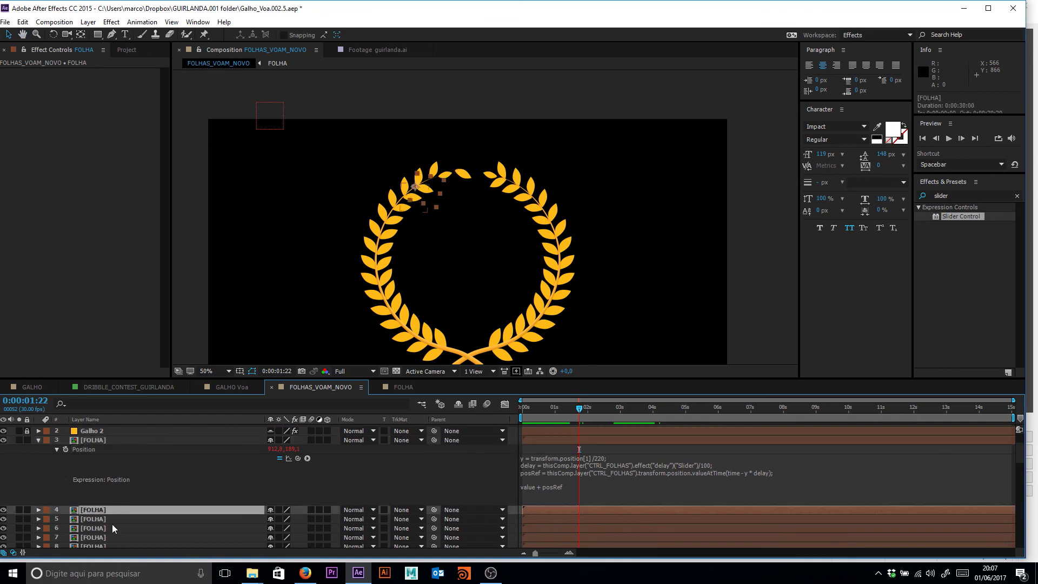
{"action": "scroll", "coordinate": [111, 524], "scroll_direction": "down", "scroll_amount": 5}
{"action": "scroll", "coordinate": [152, 510], "scroll_direction": "down", "scroll_amount": 12}
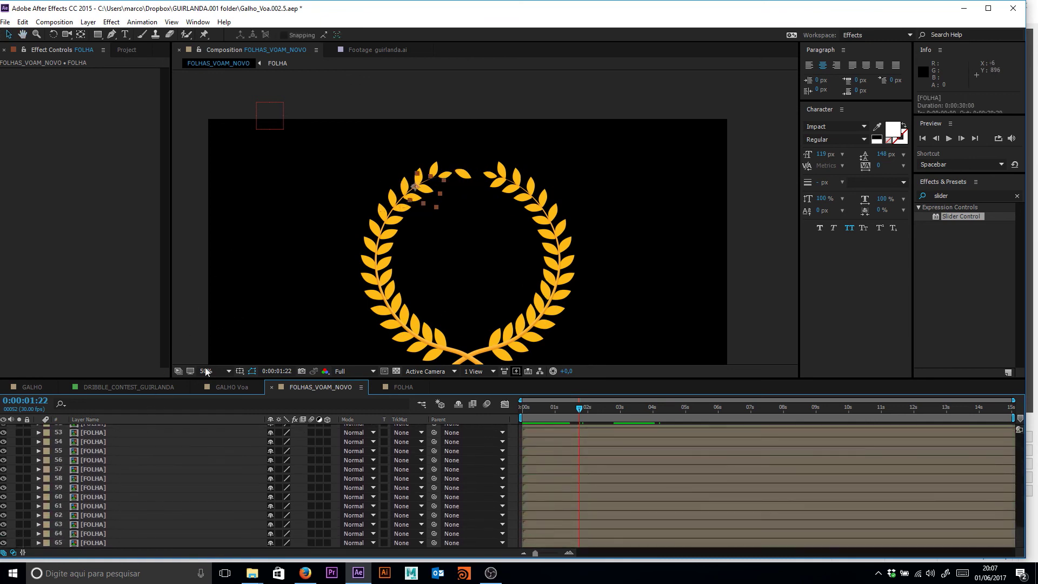
{"action": "left_click", "coordinate": [108, 541], "text": "shift"}
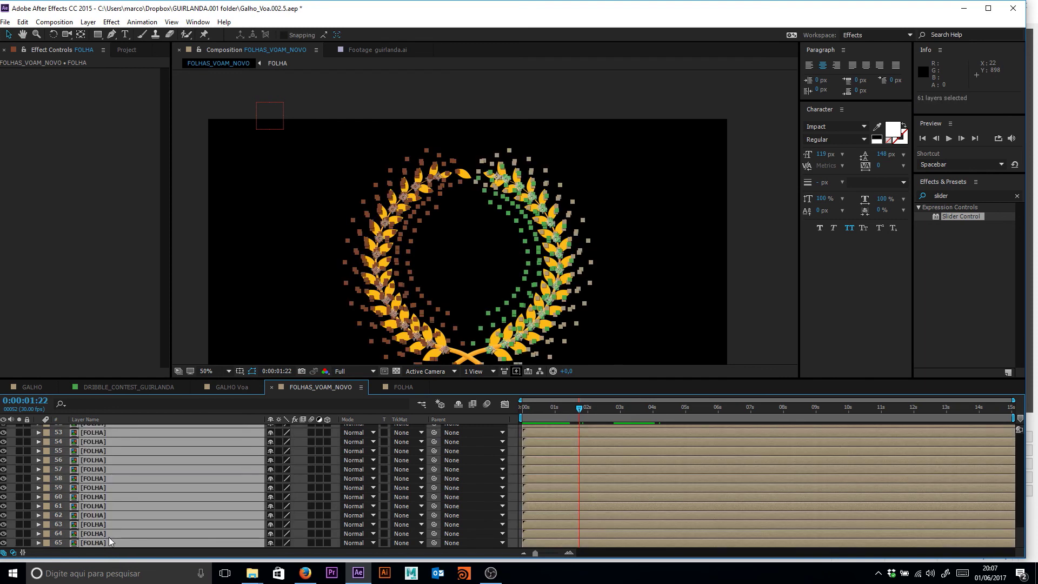
{"action": "key", "text": "ctrl+v"}
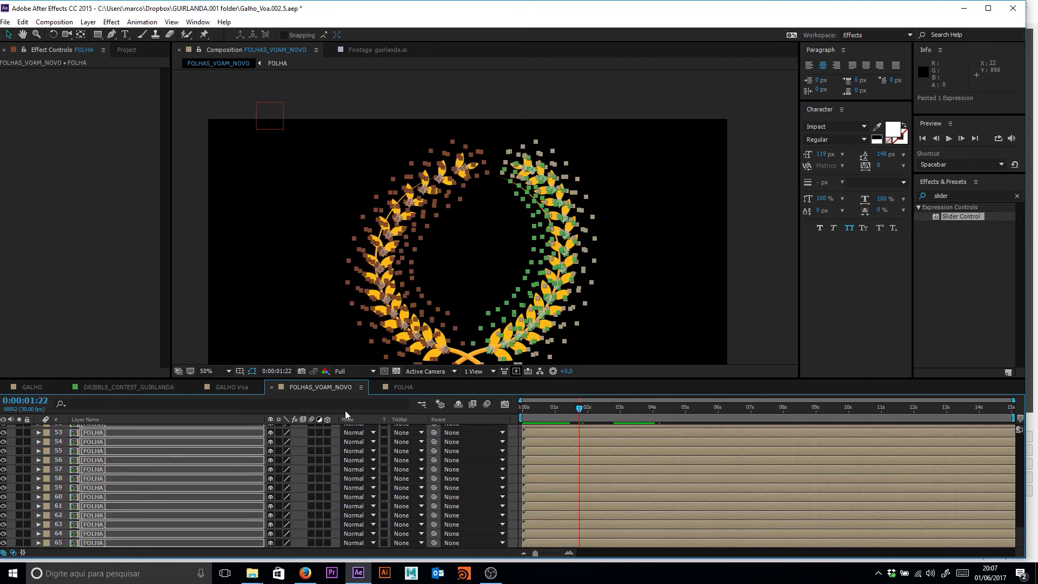
{"action": "left_click", "coordinate": [1013, 534]}
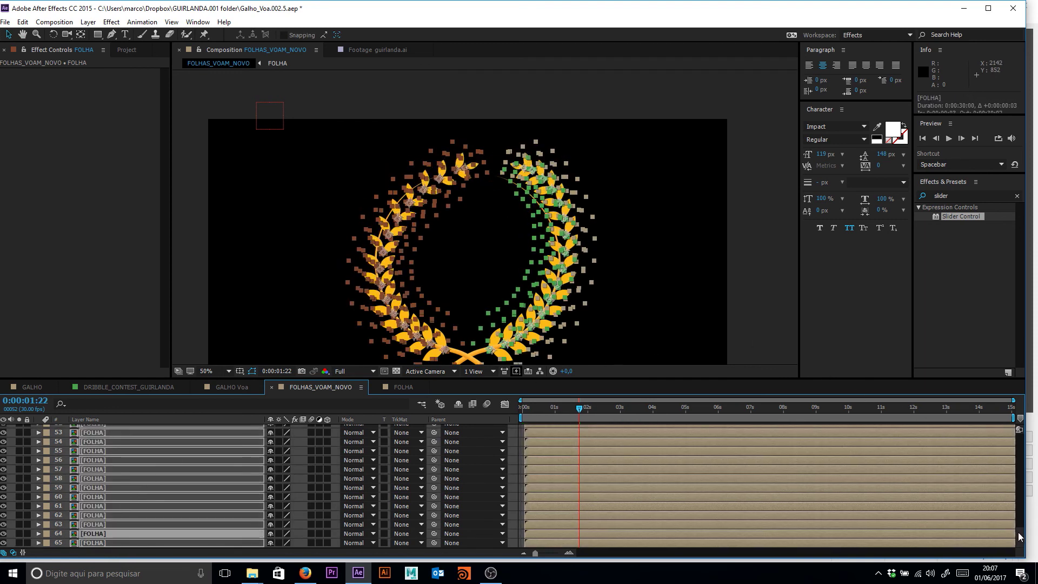
{"action": "left_click_drag", "start_coordinate": [1021, 520], "coordinate": [1023, 520]}
{"action": "key", "text": "ctrl+z"}
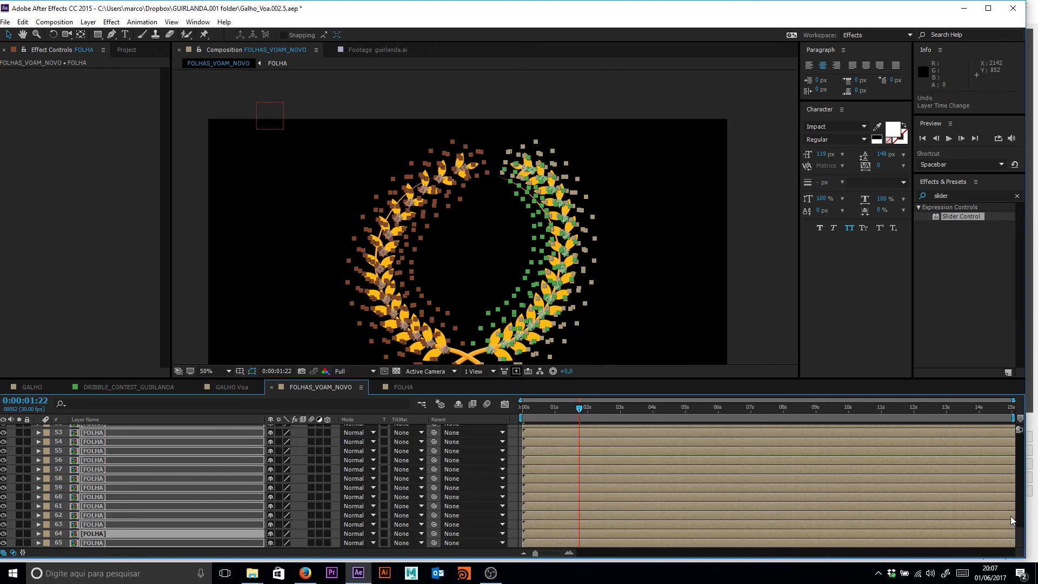
{"action": "key", "text": "ctrl+z"}
{"action": "key", "text": "ctrl+z"}
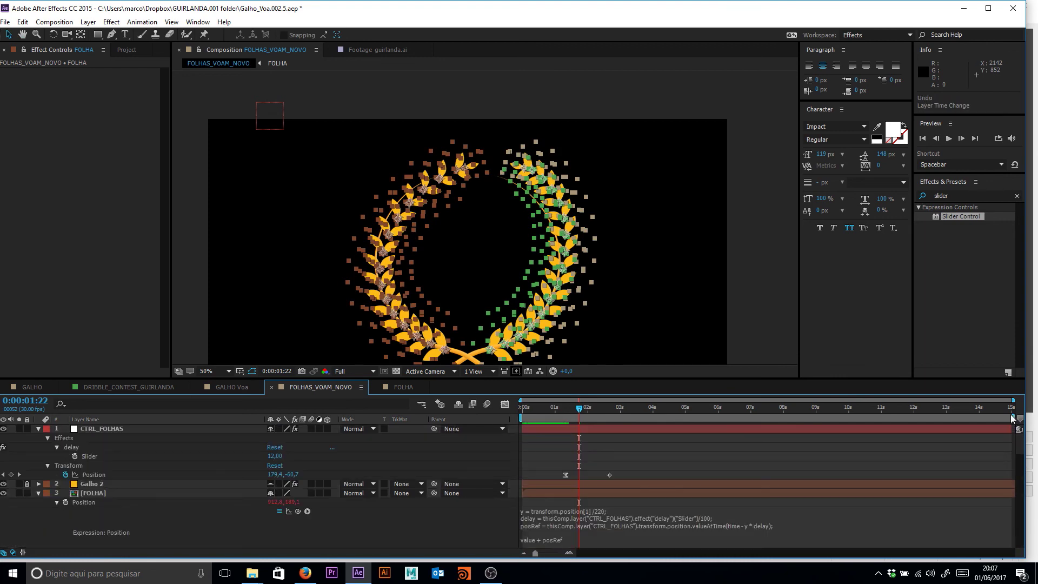
- Preview the leaves' flight from 0:00:01:08 and move the current time to 0:00:02:00
{"action": "left_click_drag", "start_coordinate": [570, 411], "coordinate": [580, 409]}
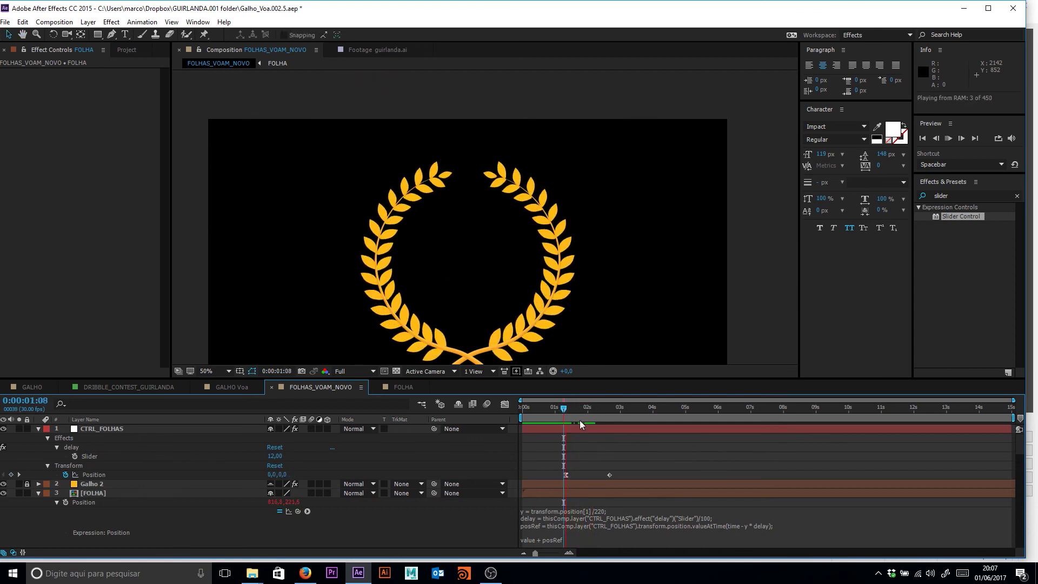
{"action": "key", "text": "space"}
{"action": "left_click", "coordinate": [588, 407]}
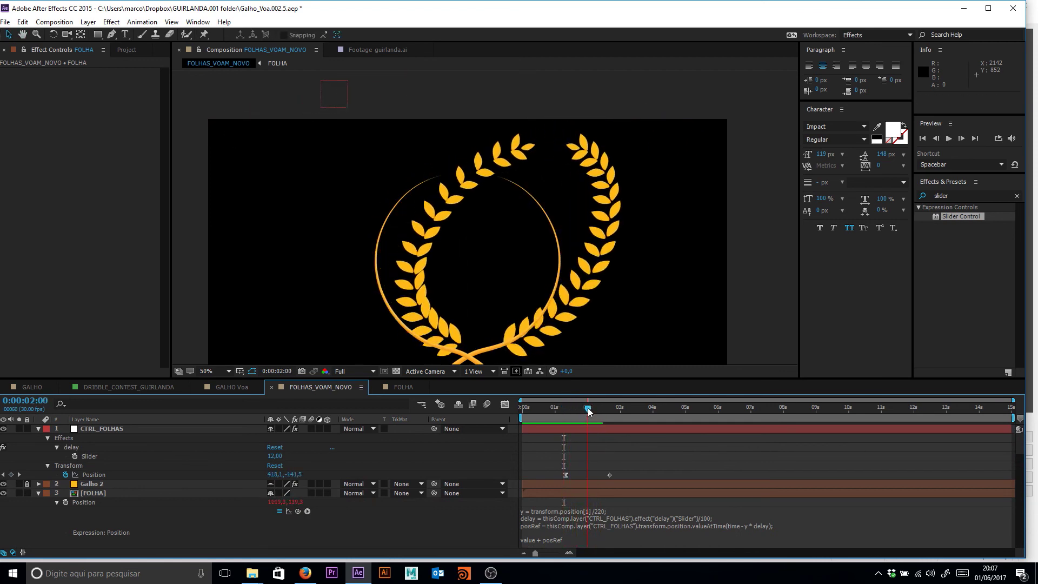
- Raise the delay slider on CTRL_FOLHAS to 23
{"action": "left_click", "coordinate": [609, 474]}
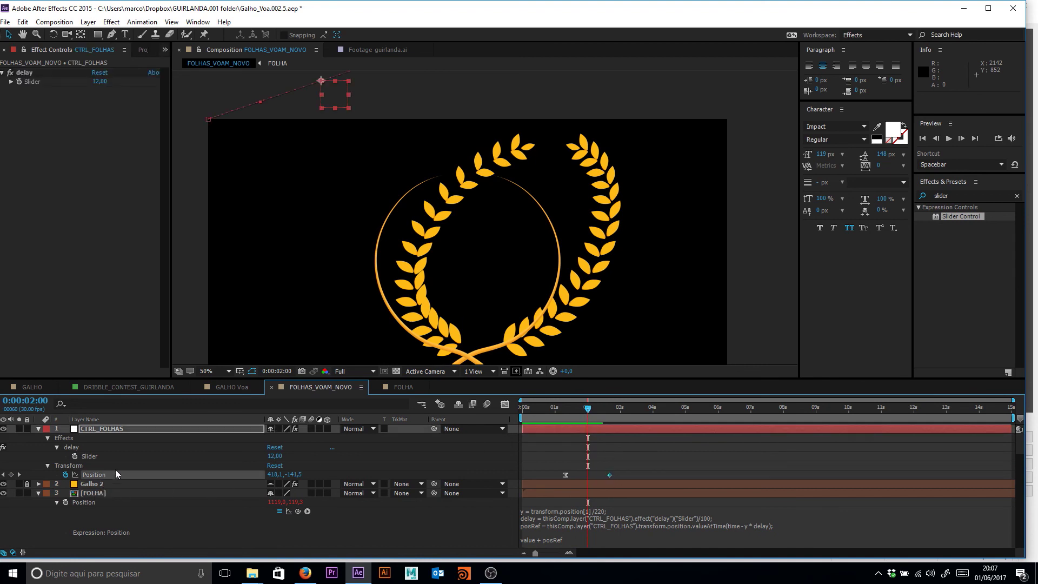
{"action": "left_click", "coordinate": [123, 427]}
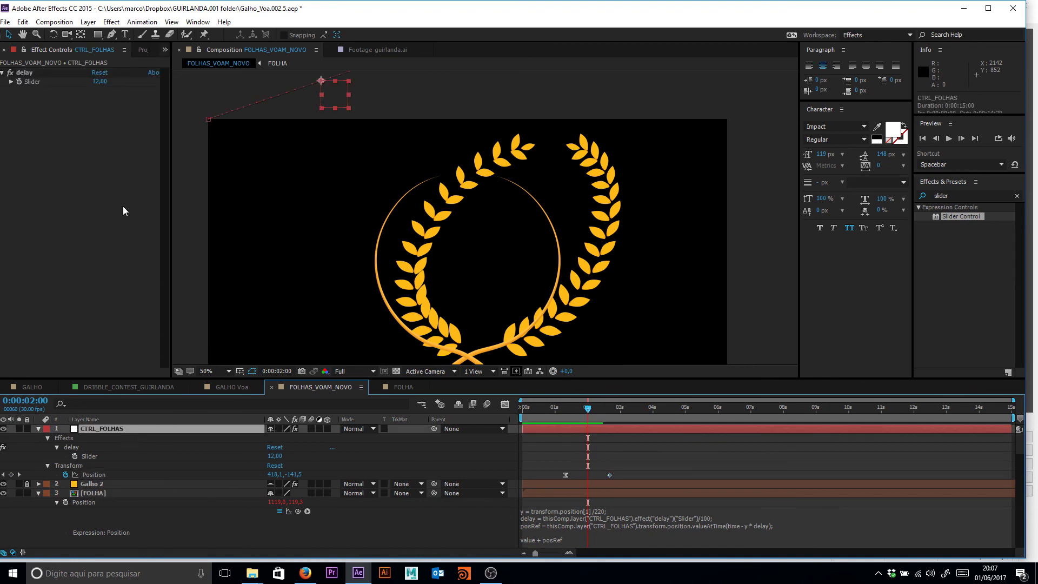
{"action": "left_click_drag", "start_coordinate": [97, 83], "coordinate": [103, 80]}
- Preview the leaves' staggered flight several times, replaying from about 0:00:01:00 and stopping at 0:00:04:11
{"action": "key", "text": "space"}
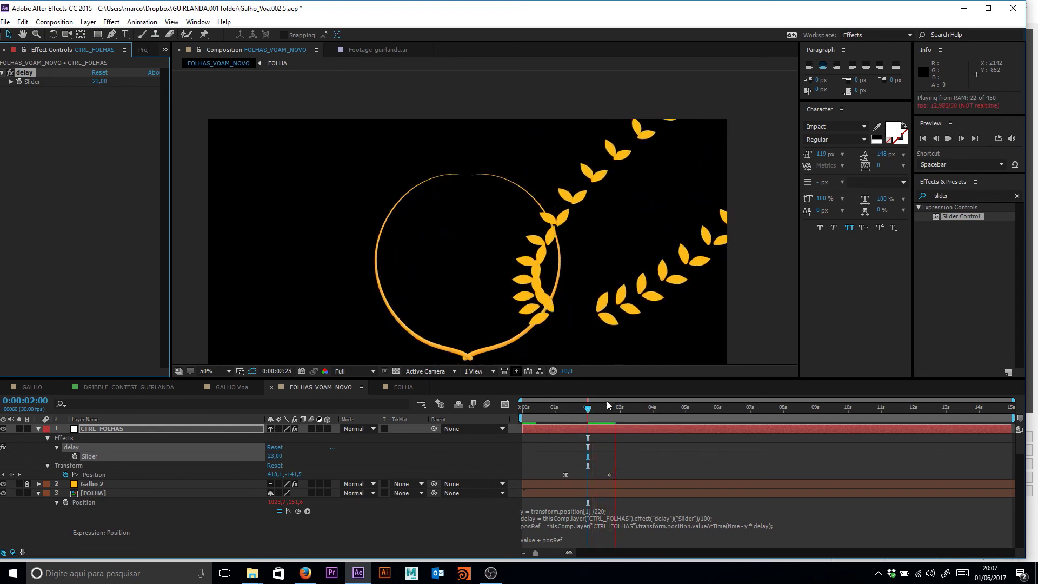
{"action": "left_click", "coordinate": [566, 415]}
{"action": "key", "text": "space"}
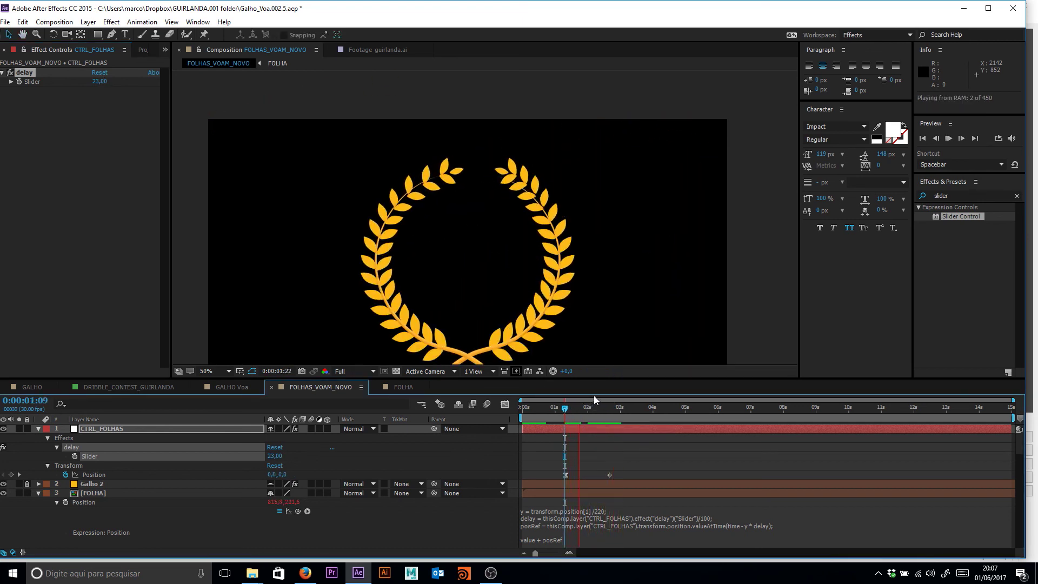
{"action": "left_click_drag", "start_coordinate": [571, 410], "coordinate": [554, 416]}
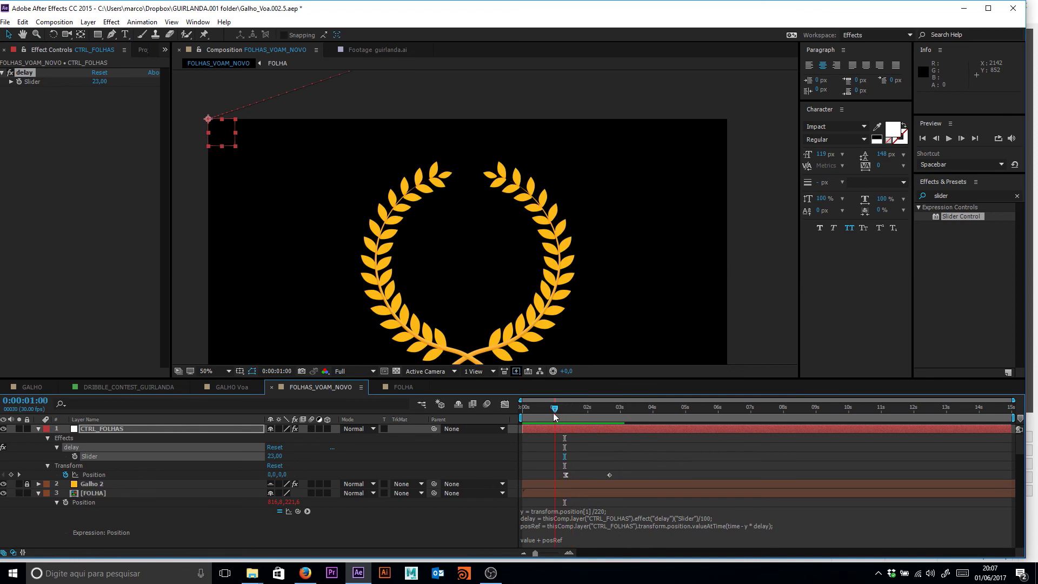
{"action": "key", "text": "space"}
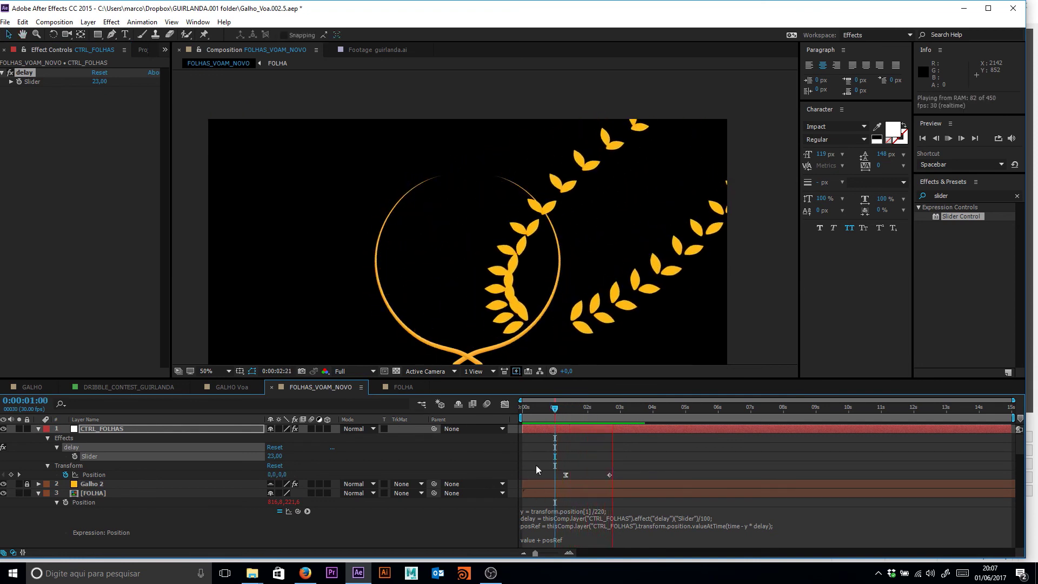
{"action": "left_click", "coordinate": [556, 409]}
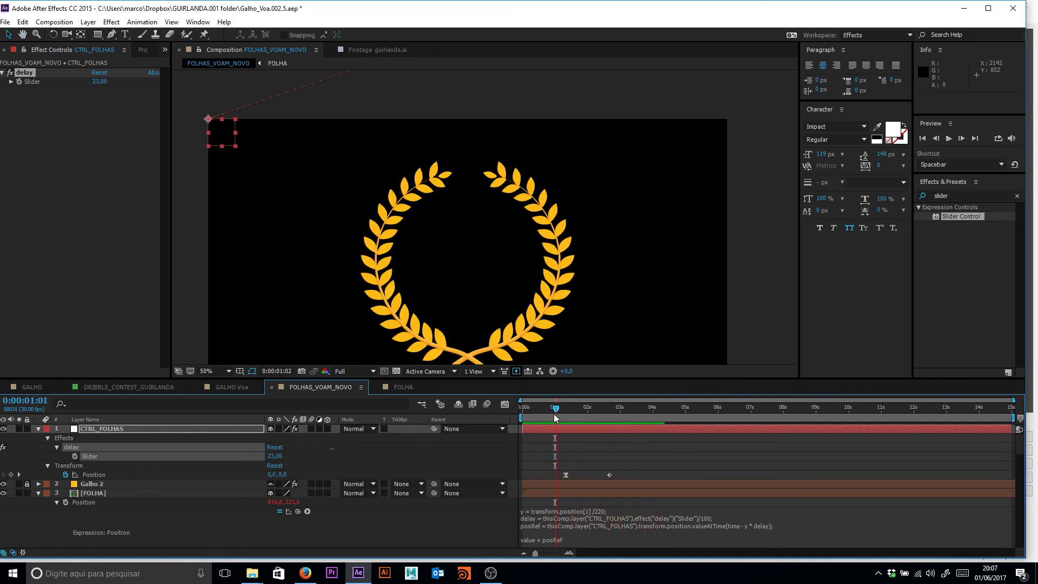
{"action": "key", "text": "space"}
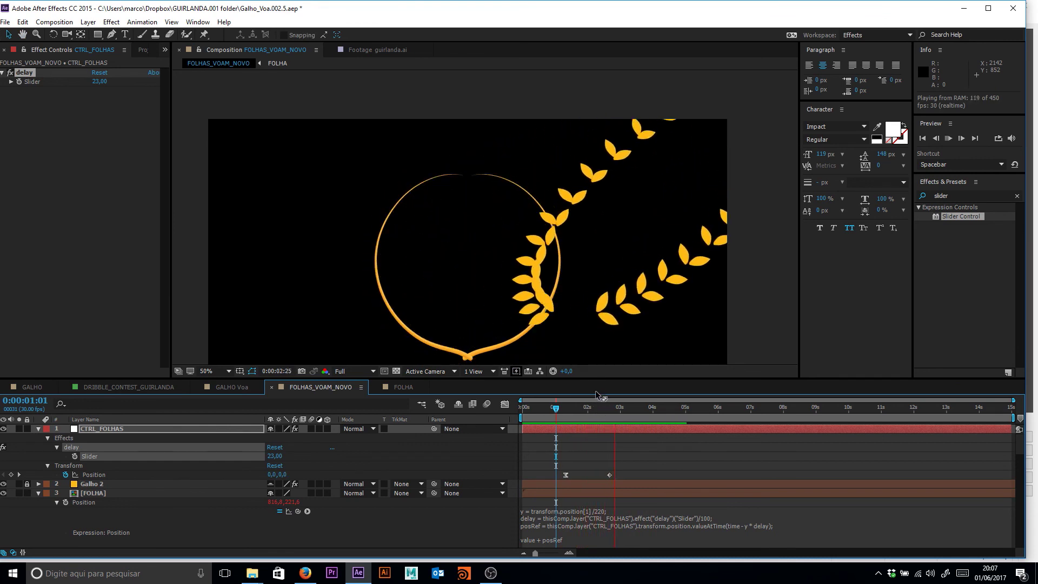
{"action": "key", "text": "space"}
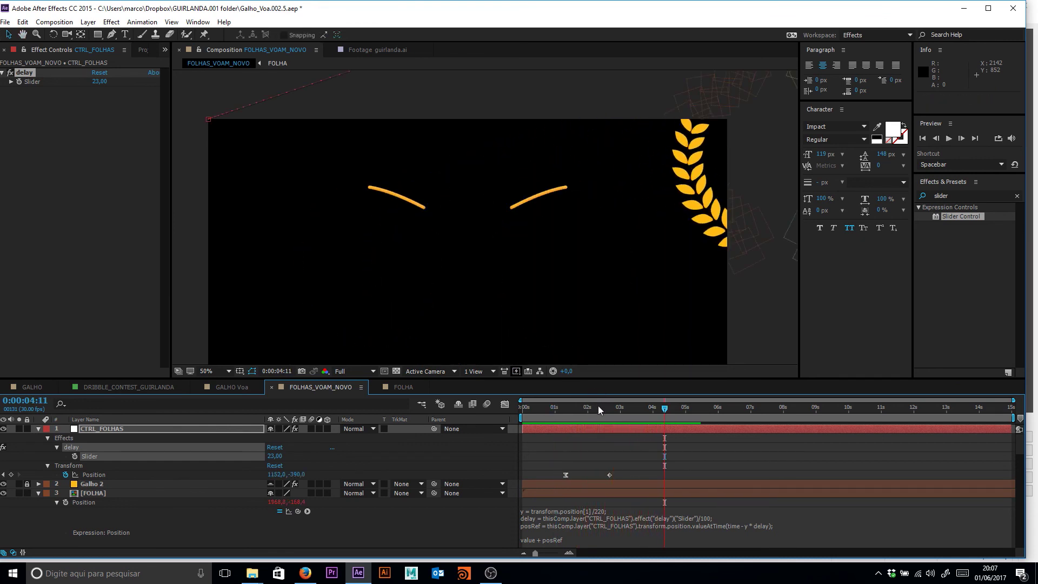
- At 0:00:02:20, move CTRL_FOLHAS farther up and right outside the frame to position 1528, -582, and preview the leaves' flight
{"action": "left_click_drag", "start_coordinate": [665, 242], "coordinate": [617, 265]}
{"action": "key", "text": "comma"}
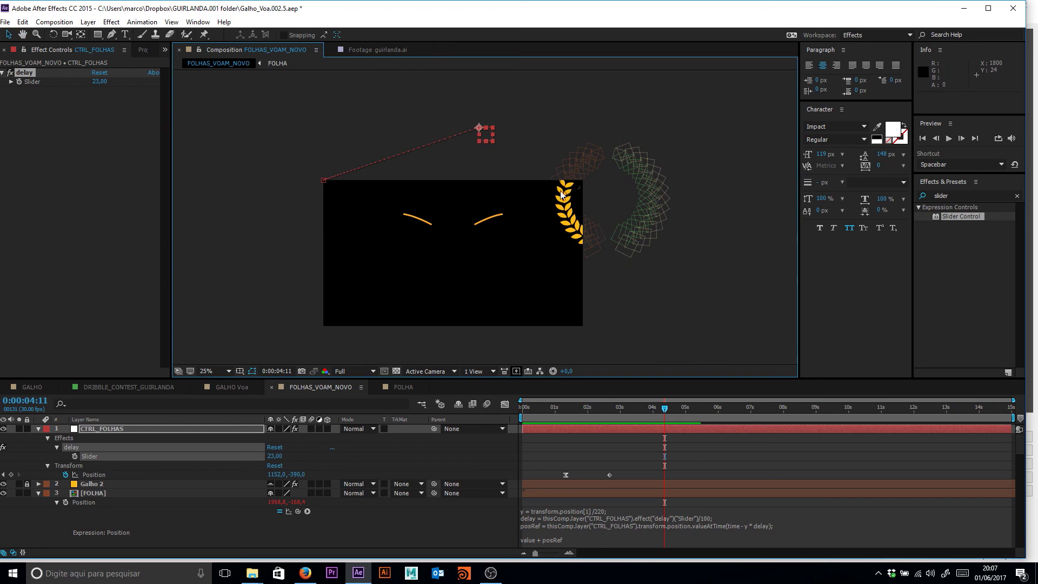
{"action": "left_click", "coordinate": [609, 409]}
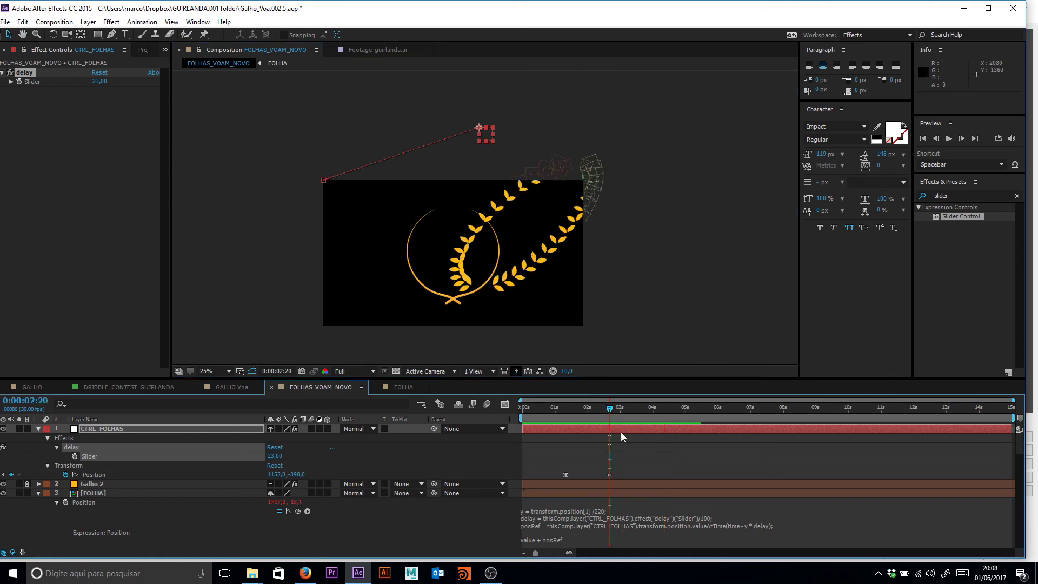
{"action": "left_click_drag", "start_coordinate": [492, 131], "coordinate": [544, 106]}
{"action": "key", "text": "space"}
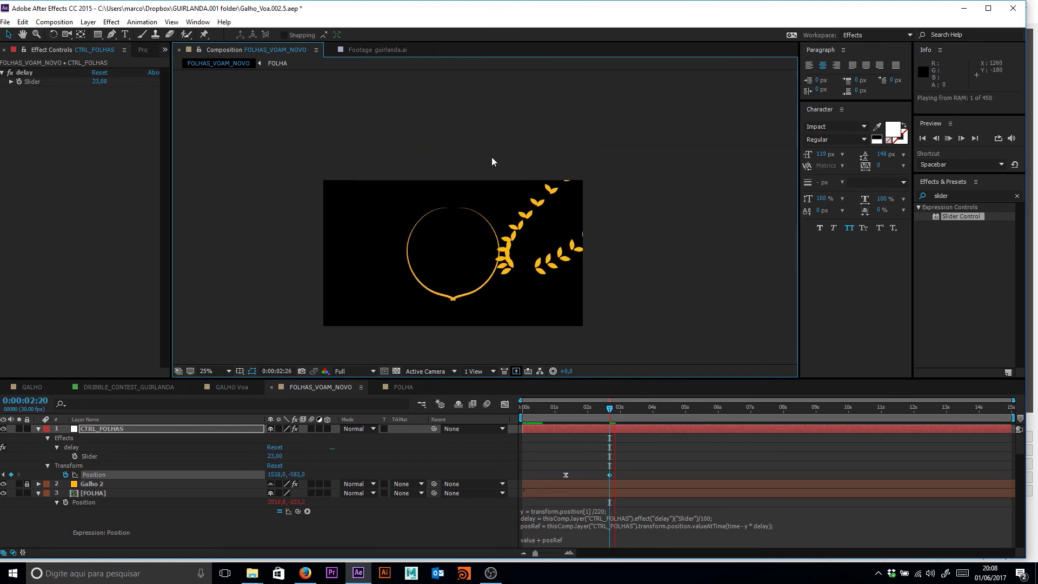
{"action": "key", "text": "space"}
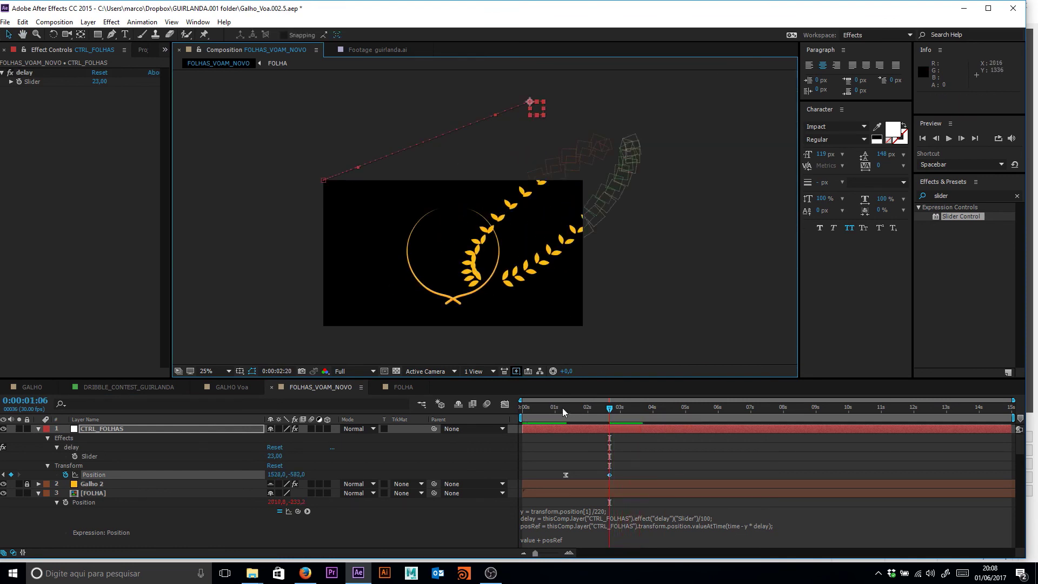
- Preview the leaves flying off the wreath, playing from 0:00:01:06, 0:00:01:08 and 0:00:01:15
{"action": "left_click", "coordinate": [562, 408]}
{"action": "key", "text": "space"}
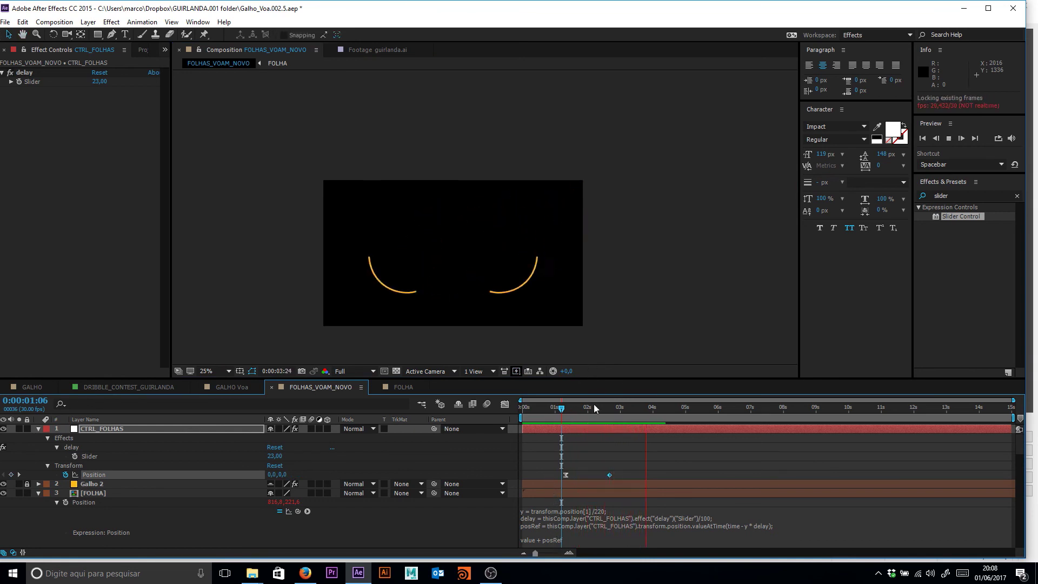
{"action": "left_click", "coordinate": [564, 408]}
{"action": "key", "text": "space"}
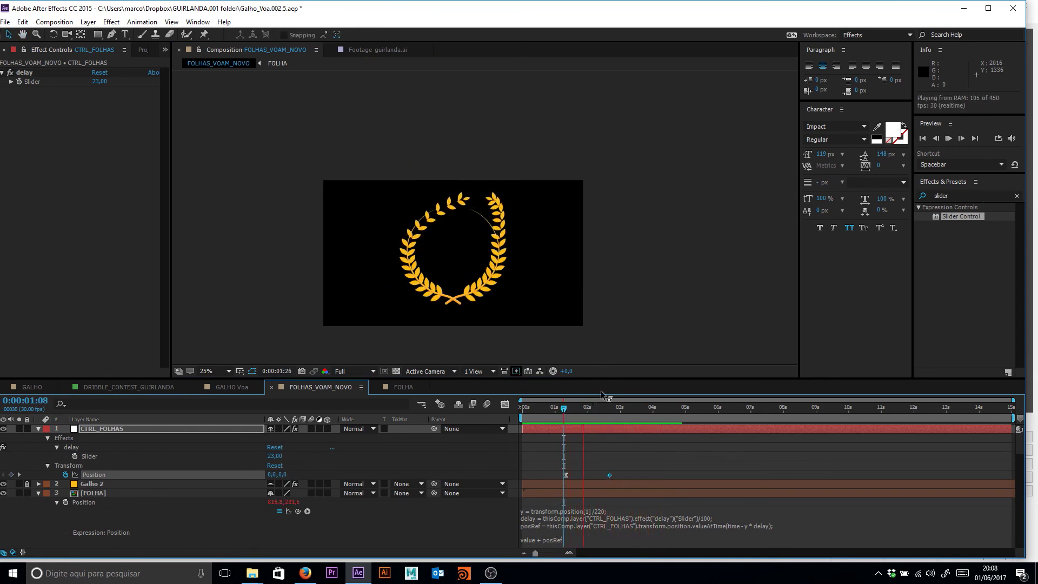
{"action": "key", "text": "space"}
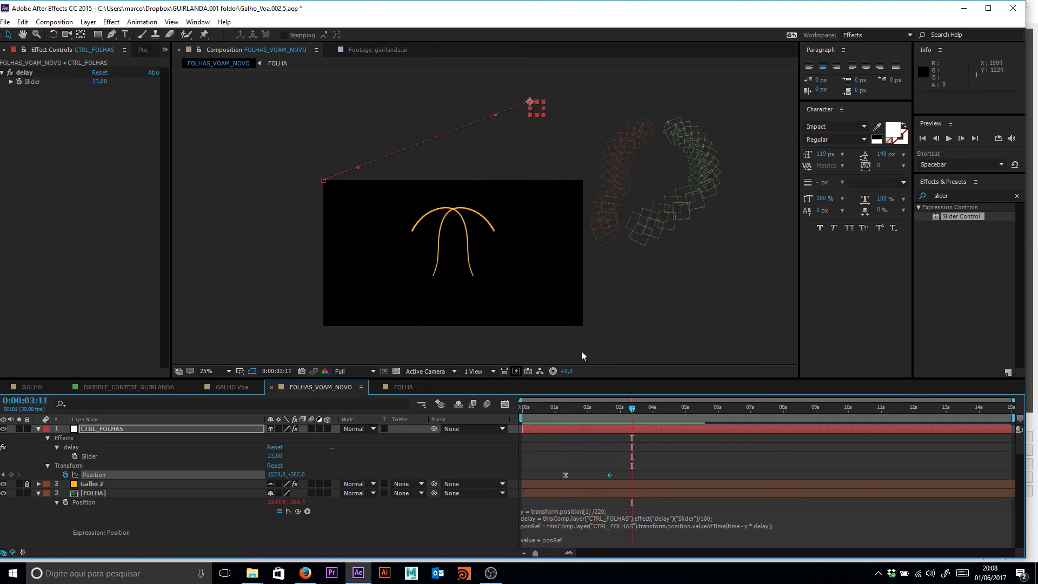
{"action": "left_click", "coordinate": [572, 408]}
{"action": "key", "text": "period"}
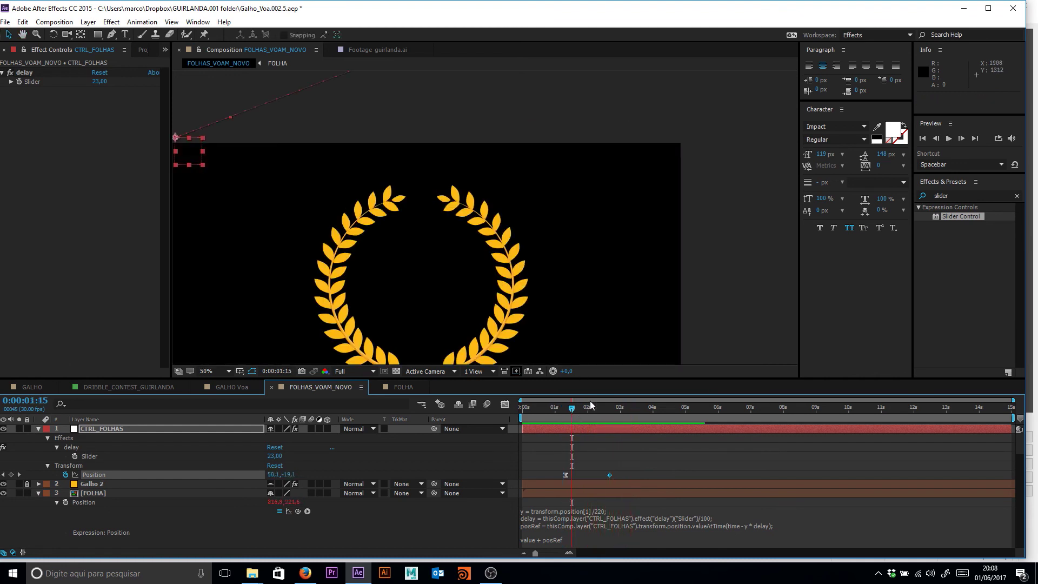
{"action": "left_click_drag", "start_coordinate": [549, 294], "coordinate": [581, 234]}
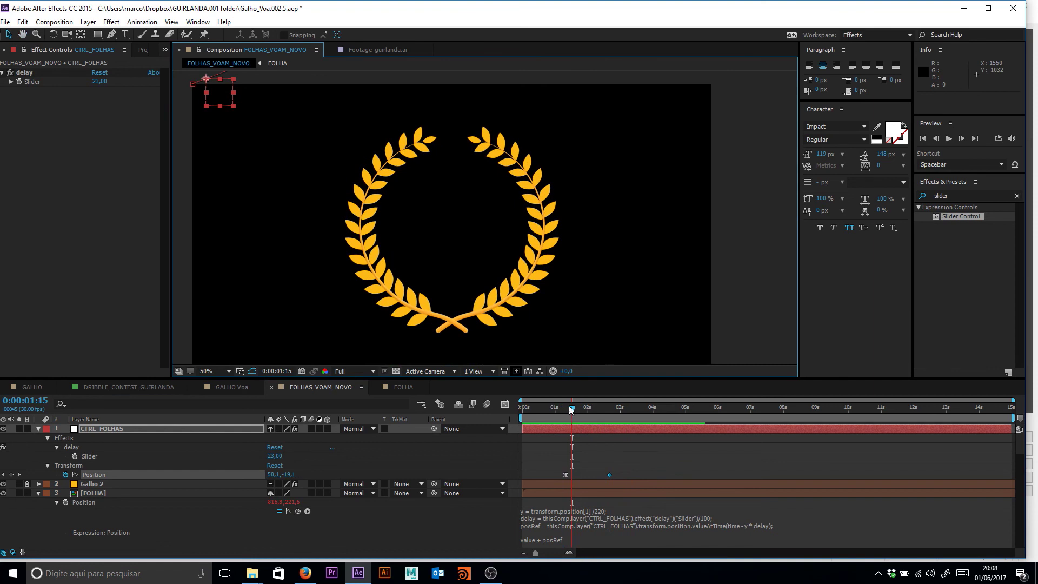
{"action": "key", "text": "space"}
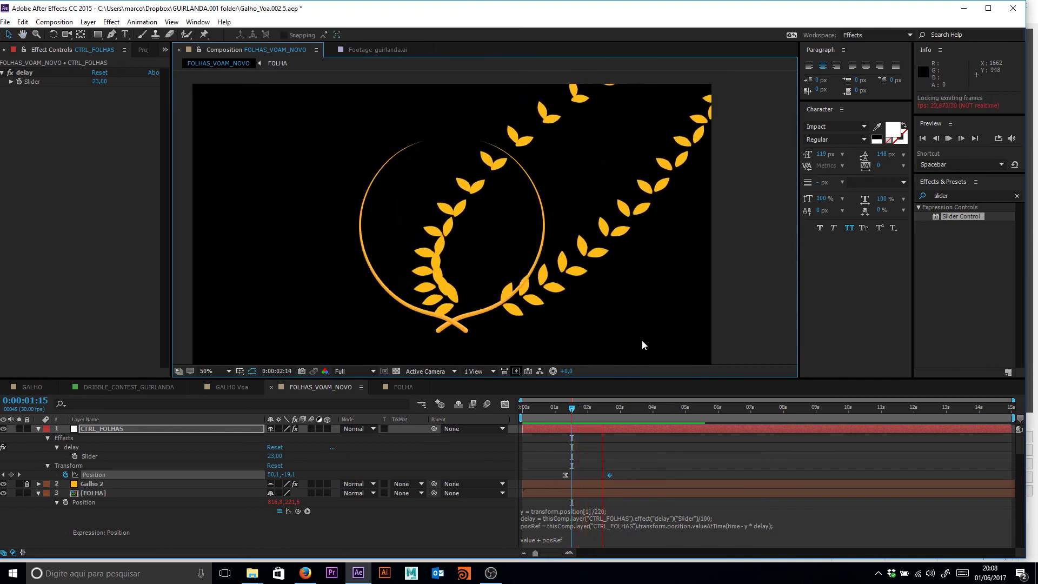
{"action": "key", "text": "space"}
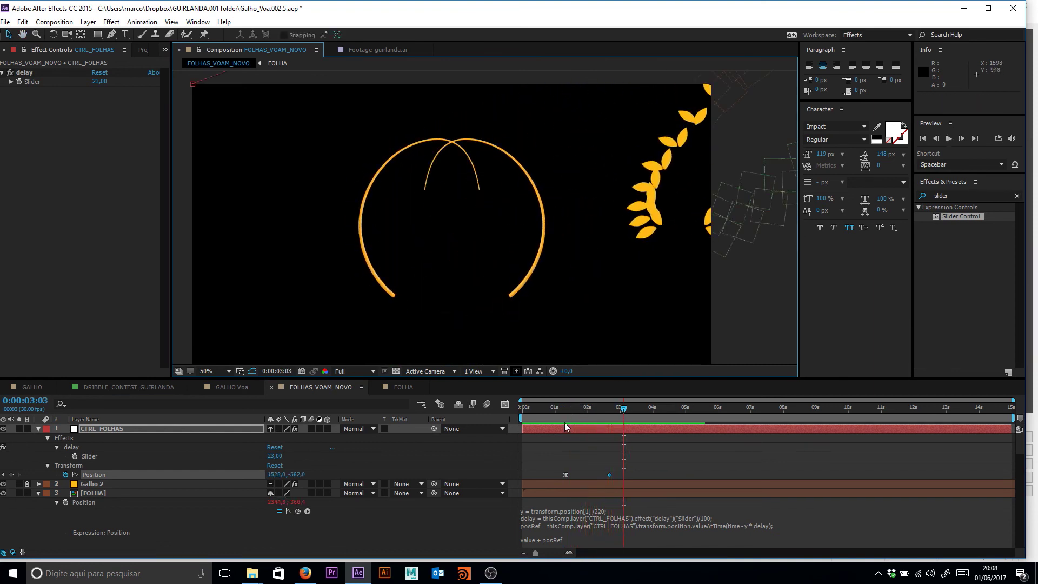
- Scrub through the start of the leaf movement around 0:00:01:24 and examine the FOLHA position expression
{"action": "left_click", "coordinate": [593, 407]}
{"action": "left_click_drag", "start_coordinate": [593, 406], "coordinate": [581, 406]}
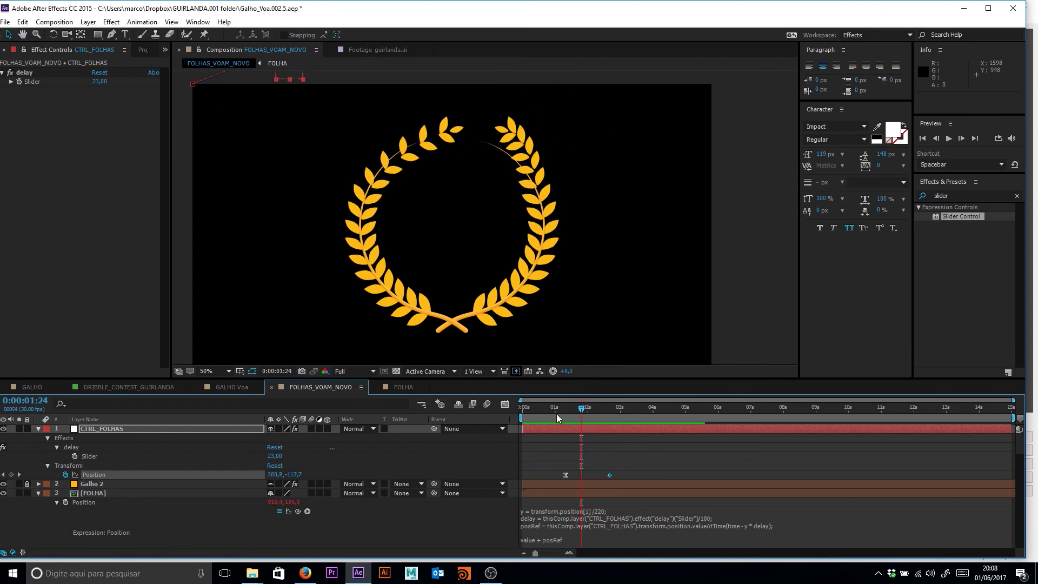
{"action": "left_click", "coordinate": [646, 451]}
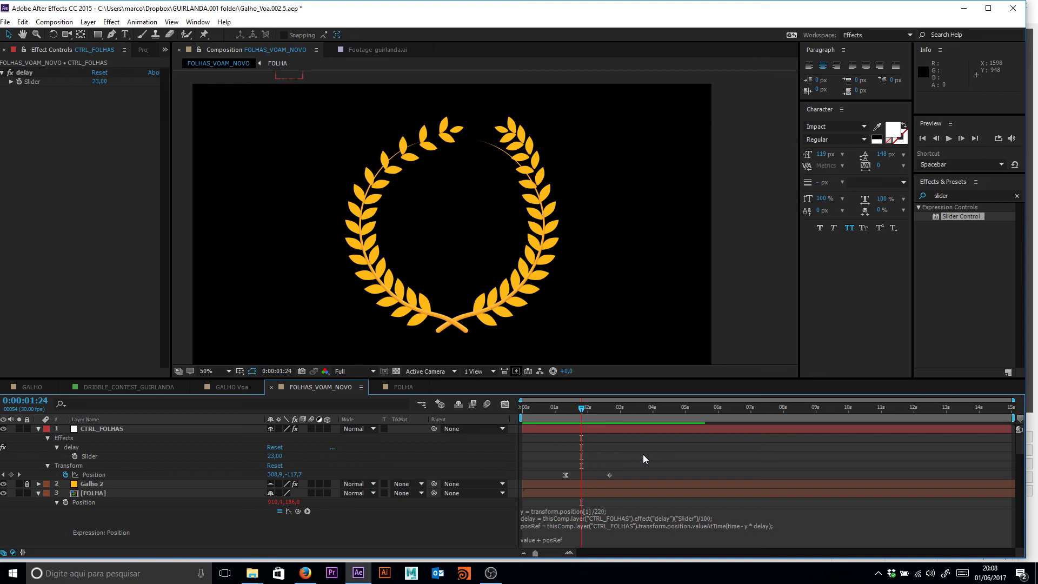
{"action": "left_click_drag", "start_coordinate": [591, 412], "coordinate": [583, 410]}
{"action": "left_click_drag", "start_coordinate": [651, 457], "coordinate": [653, 436]}
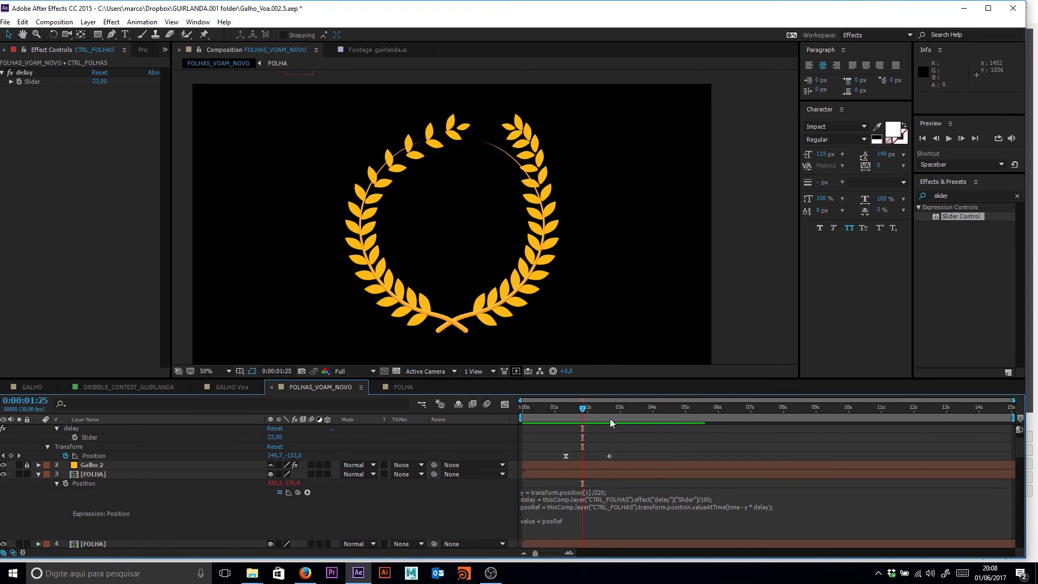
- Add two more Slider Control effects to the CTRL_FOLHAS layer below the delay slider
{"action": "left_click", "coordinate": [84, 146]}
{"action": "key", "text": "space"}
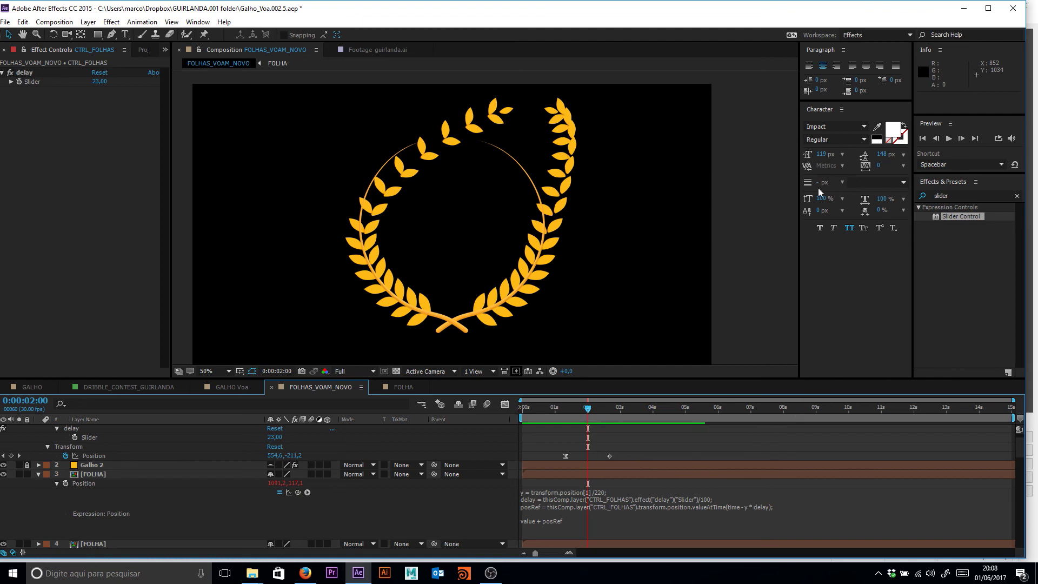
{"action": "left_click_drag", "start_coordinate": [951, 216], "coordinate": [140, 146]}
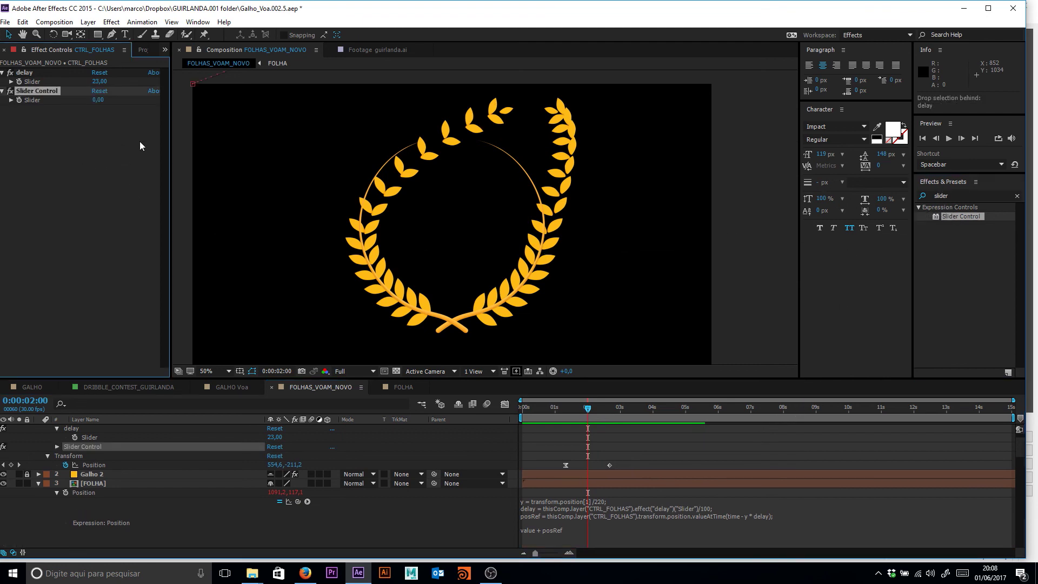
{"action": "left_click_drag", "start_coordinate": [964, 216], "coordinate": [106, 161]}
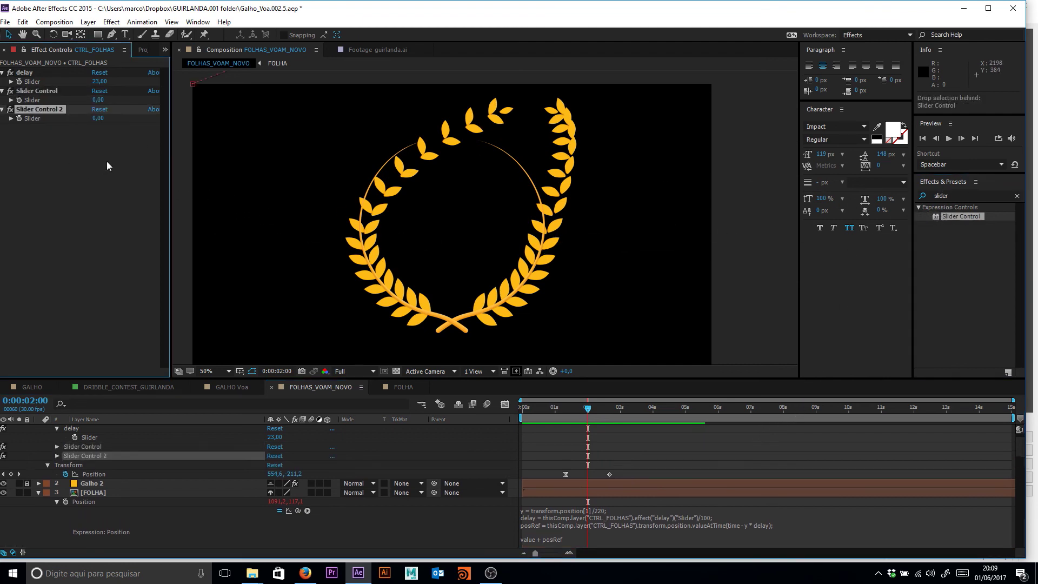
- Rename the first new Slider Control on CTRL_FOLHAS as FreqNoise
{"action": "left_click", "coordinate": [41, 91]}
{"action": "key", "text": "Return"}
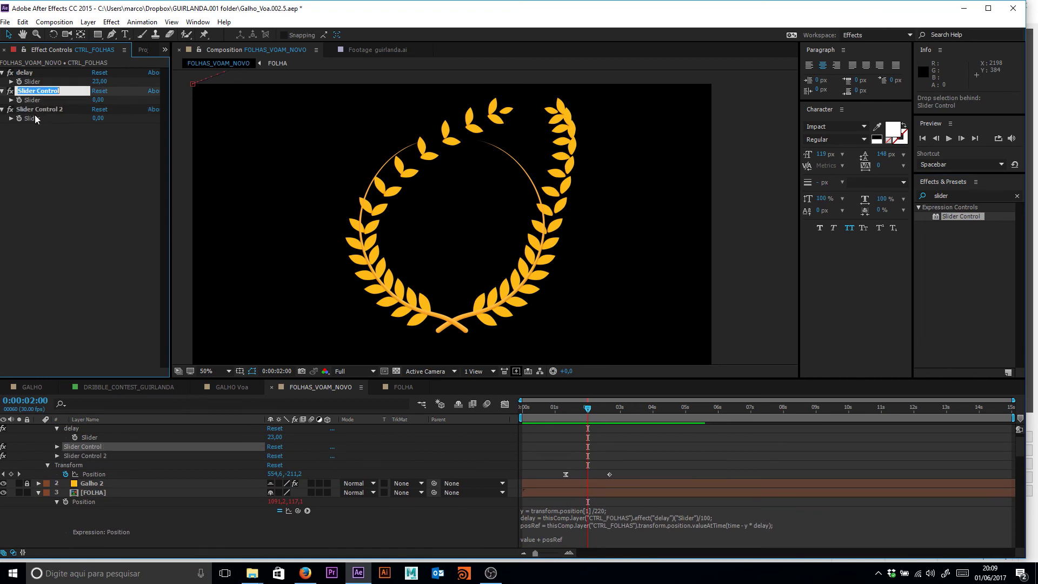
{"action": "type", "text": "FreqNoise"}
{"action": "key", "text": "Return"}
- Rename the Slider Control 2 effect on CTRL_FOLHAS as AmpNoise
{"action": "left_click", "coordinate": [60, 110]}
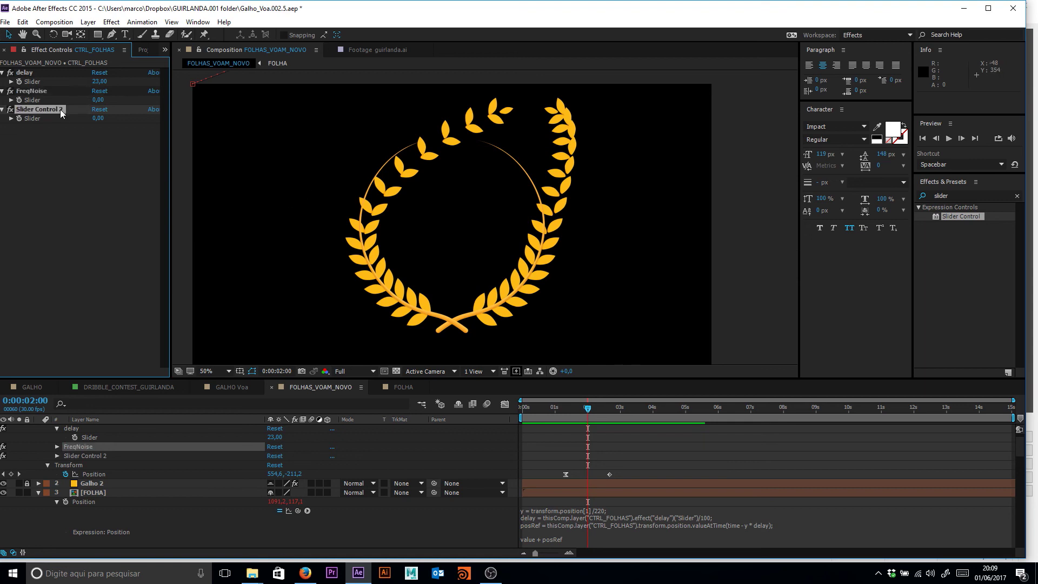
{"action": "key", "text": "Return"}
{"action": "type", "text": "Am"}
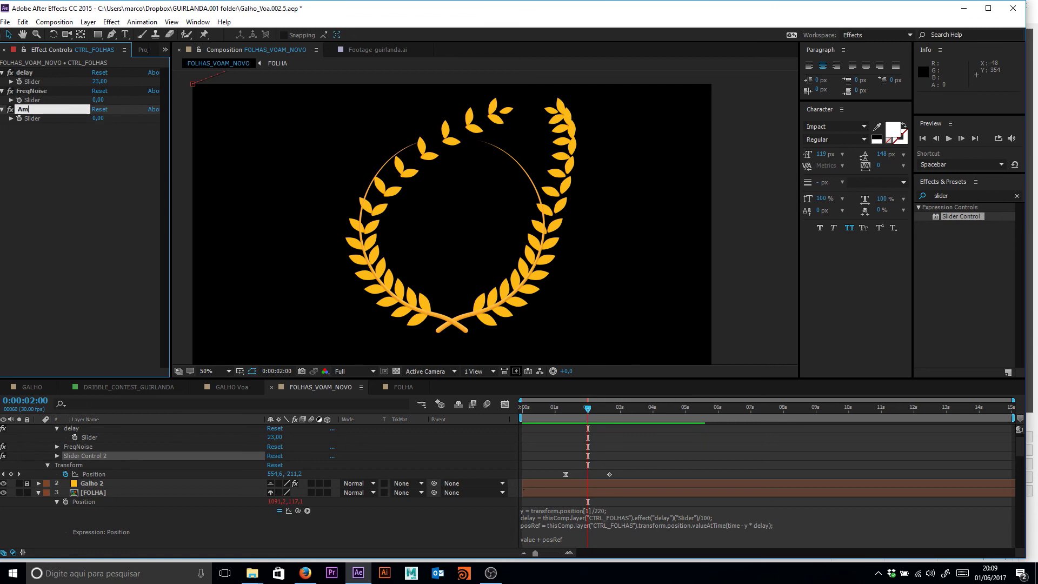
{"action": "type", "text": "pNoise"}
{"action": "key", "text": "Return"}
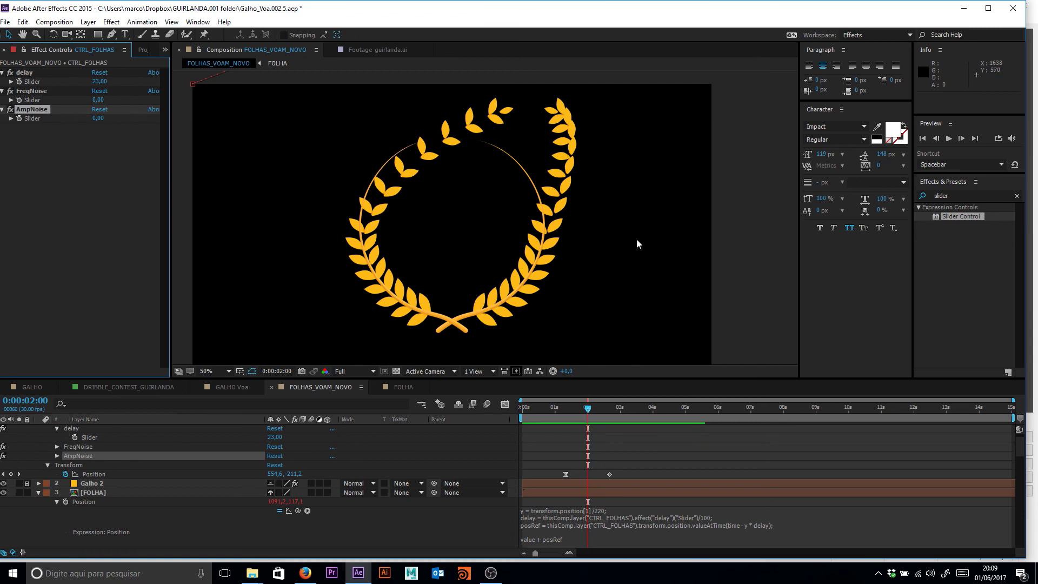
- Set the FreqNoise slider to 6 and the AmpNoise slider to 7 on CTRL_FOLHAS
{"action": "mouse_move", "coordinate": [587, 409]}
{"action": "left_mouse_down"}
{"action": "mouse_move", "coordinate": [577, 410]}
{"action": "mouse_move", "coordinate": [585, 420]}
{"action": "left_mouse_up"}
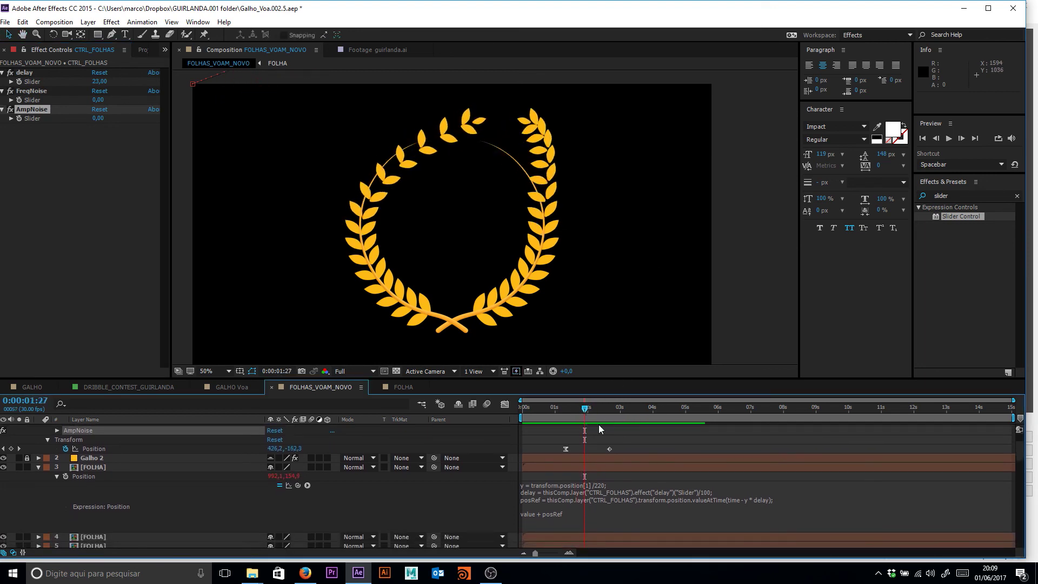
{"action": "scroll", "coordinate": [598, 424], "scroll_direction": "up", "scroll_amount": 2}
{"action": "left_click_drag", "start_coordinate": [98, 100], "coordinate": [104, 116]}
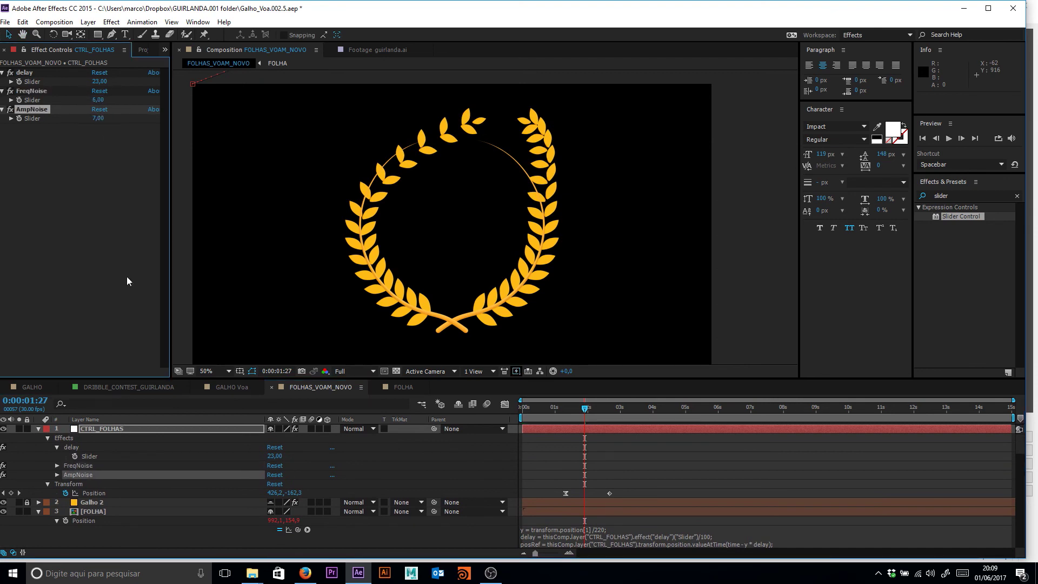
- Reveal the FreqNoise and AmpNoise slider properties of the CTRL_FOLHAS layer in the timeline
{"action": "left_click", "coordinate": [142, 420]}
{"action": "left_click", "coordinate": [143, 426]}
{"action": "left_click", "coordinate": [145, 421]}
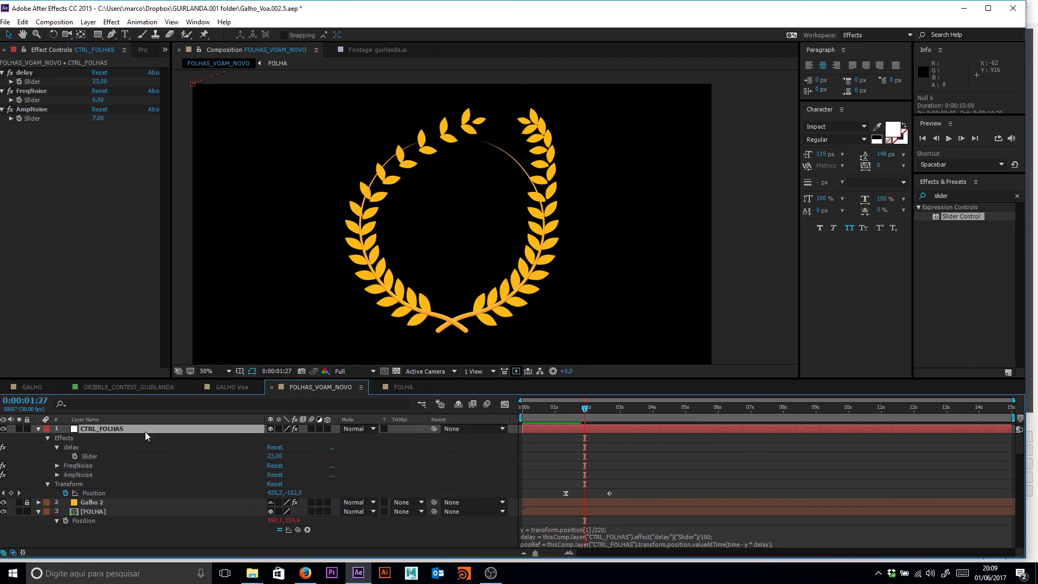
{"action": "key", "text": "u"}
{"action": "key", "text": "u"}
{"action": "scroll", "coordinate": [131, 451], "scroll_direction": "down", "scroll_amount": 2}
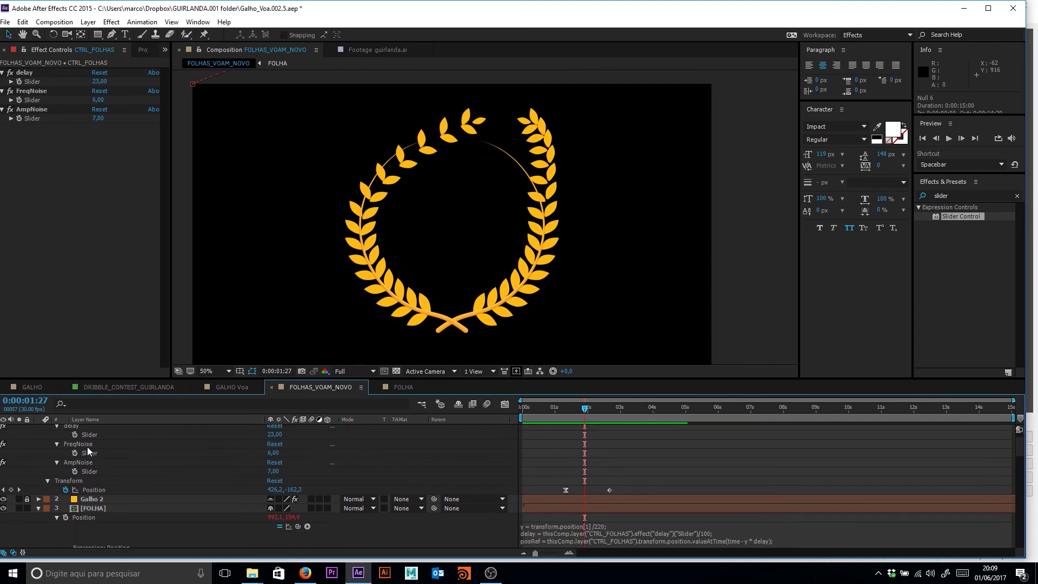
{"action": "left_click", "coordinate": [90, 446]}
{"action": "left_click", "coordinate": [117, 464]}
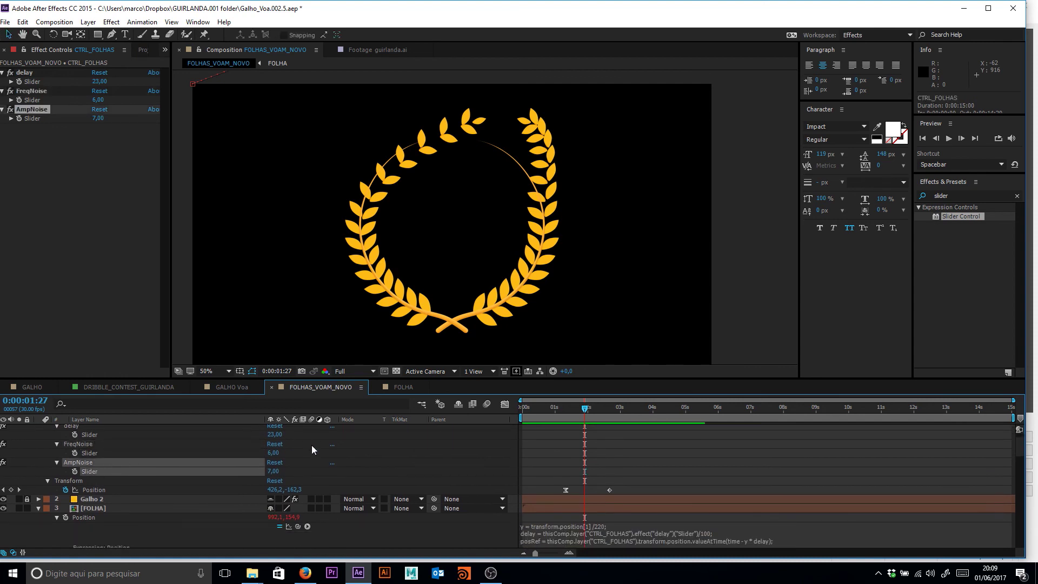
- Add a freq variable after the posRef line of the first FOLHA layer's Position expression, linked to the CTRL_FOLHAS FreqNoise slider
{"action": "scroll", "coordinate": [308, 443], "scroll_direction": "down", "scroll_amount": 4}
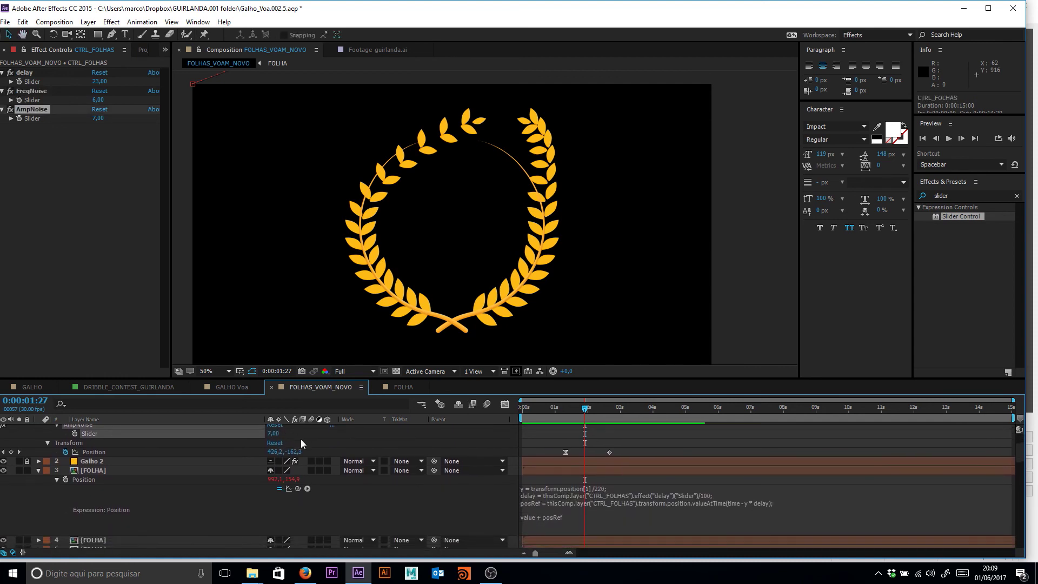
{"action": "left_click", "coordinate": [714, 502]}
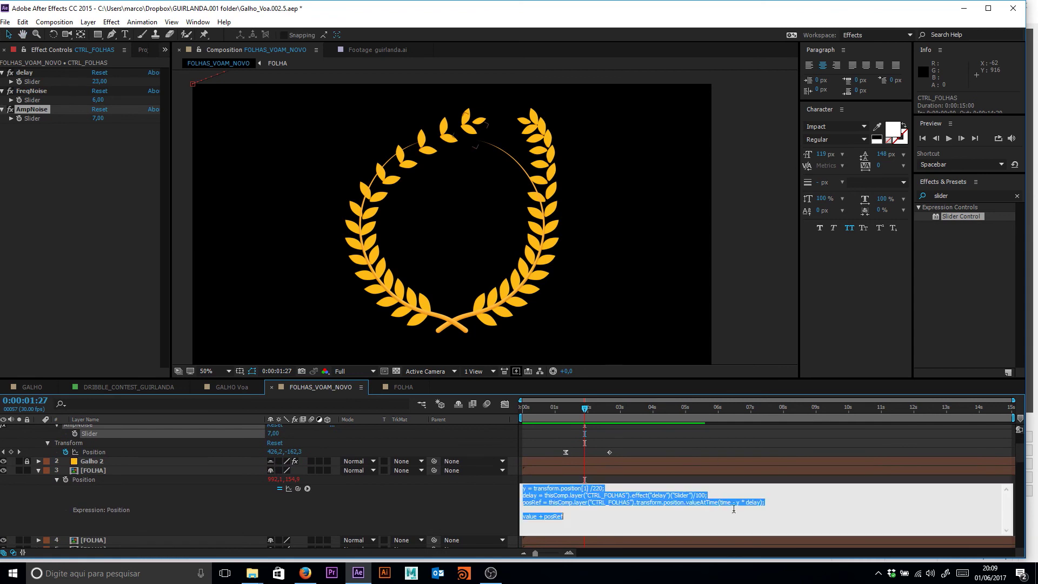
{"action": "left_click", "coordinate": [186, 470]}
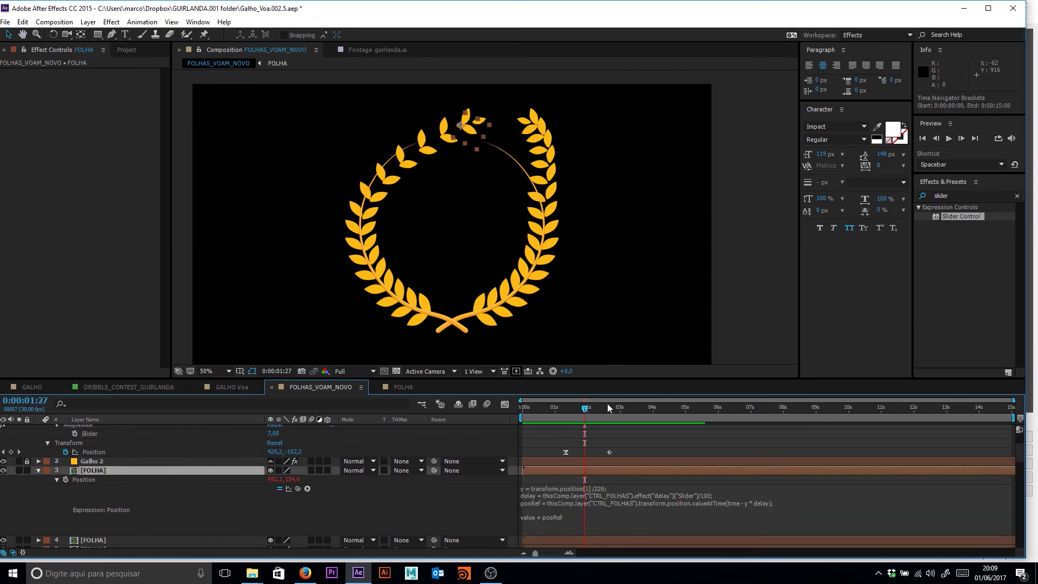
{"action": "left_click", "coordinate": [792, 502]}
{"action": "left_click", "coordinate": [782, 508]}
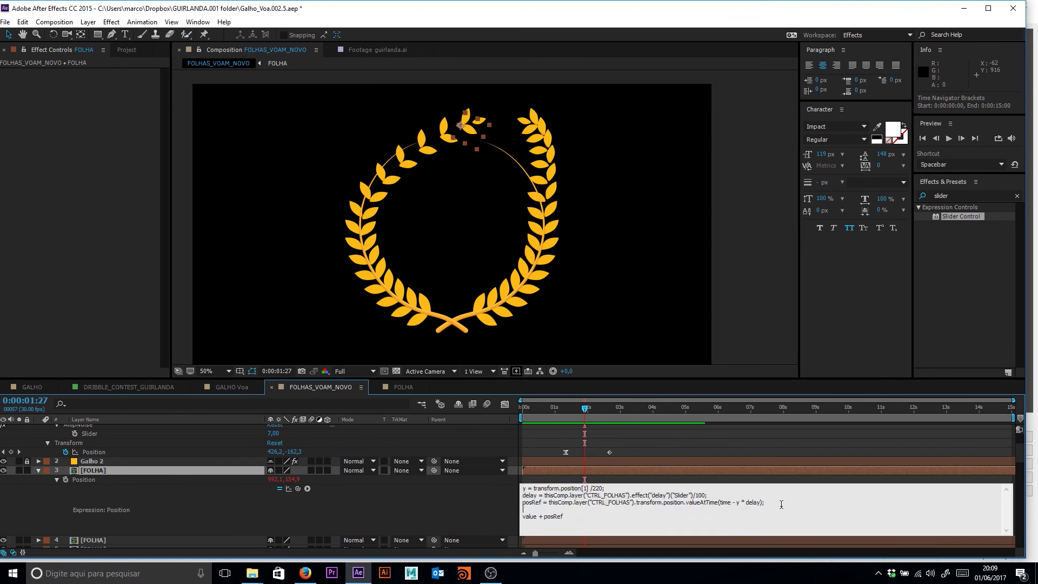
{"action": "key", "text": "Return"}
{"action": "key", "text": "BackSpace"}
{"action": "left_click_drag", "start_coordinate": [297, 488], "coordinate": [91, 472]}
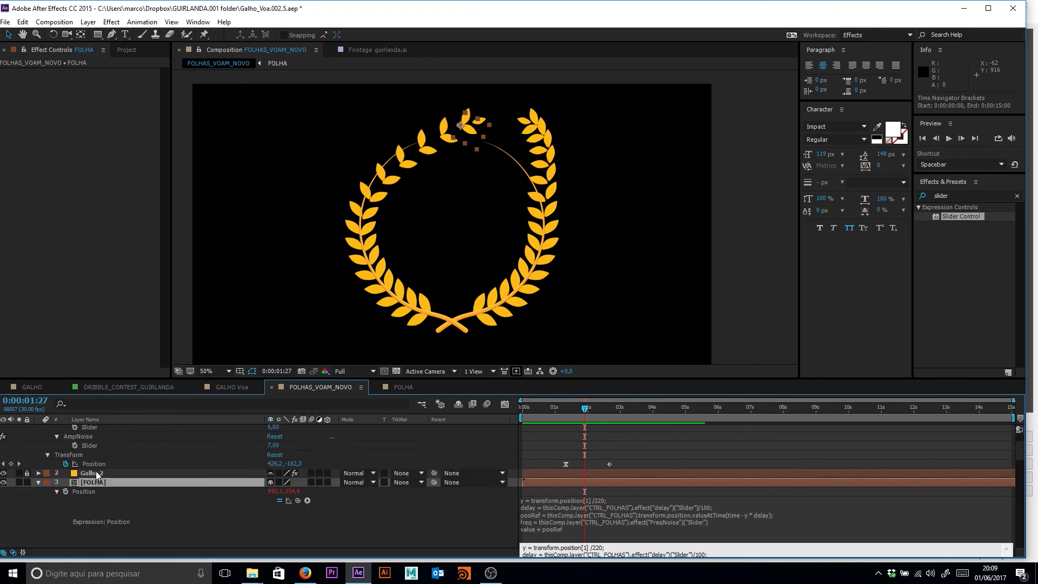
- End the freq line of the FOLHA Position expression with a semicolon
{"action": "left_click", "coordinate": [643, 489]}
{"action": "scroll", "coordinate": [607, 484], "scroll_direction": "down", "scroll_amount": 2}
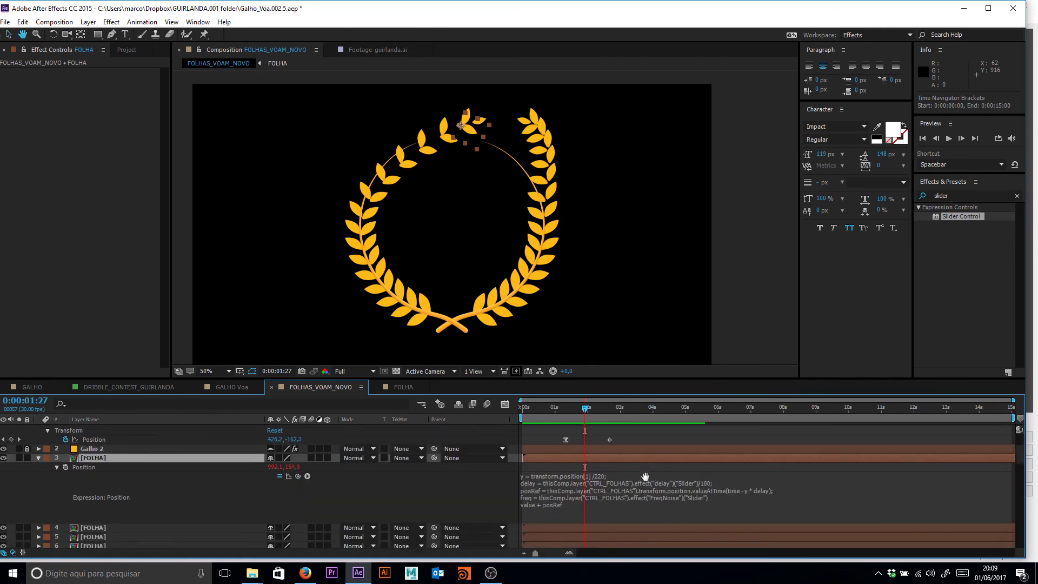
{"action": "left_click", "coordinate": [563, 492]}
{"action": "left_click", "coordinate": [717, 485]}
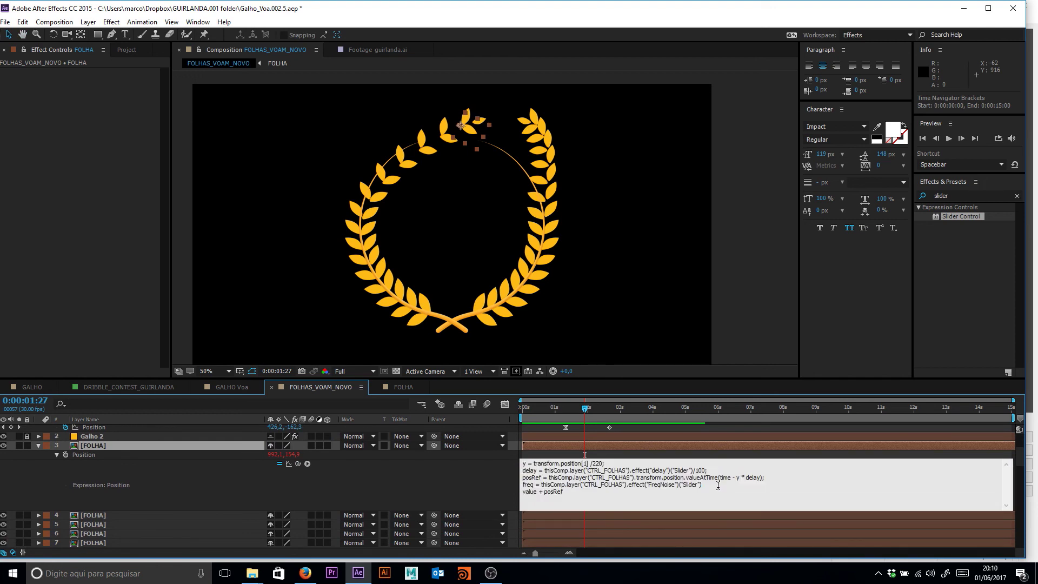
{"action": "key", "text": "shift+Down"}
{"action": "type", "text": ";"}
{"action": "key", "text": "ctrl+z"}
{"action": "left_click", "coordinate": [707, 487]}
{"action": "left_click", "coordinate": [705, 485]}
{"action": "type", "text": ";"}
- Add an amp variable below the freq line, linked to the CTRL_FOLHAS AmpNoise slider and ended with a semicolon, and commit the expression
{"action": "key", "text": "Return"}
{"action": "key", "text": "Return"}
{"action": "type", "text": "amp ="}
{"action": "left_click_drag", "start_coordinate": [297, 464], "coordinate": [96, 491]}
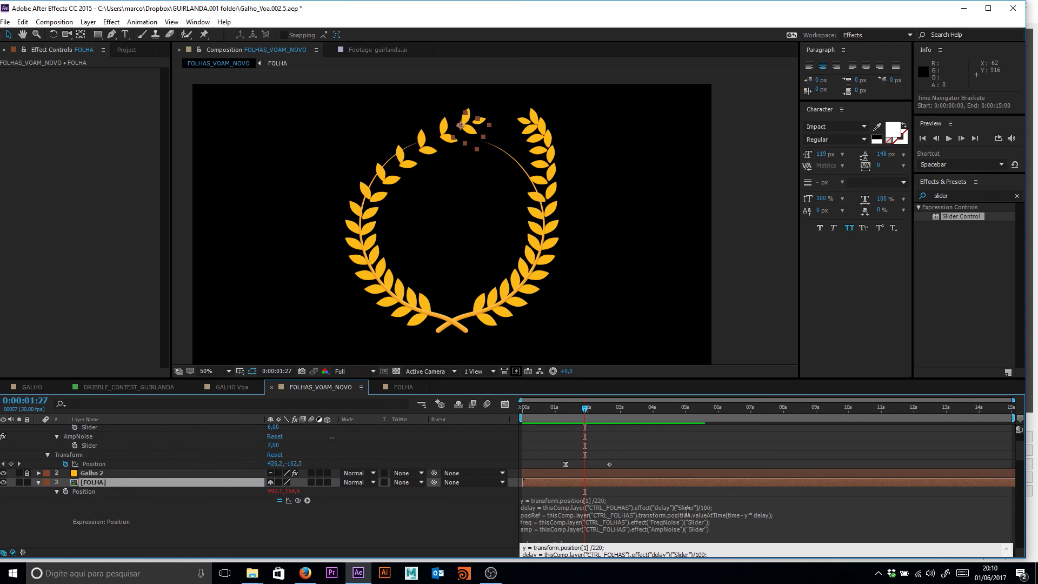
{"action": "left_click", "coordinate": [717, 519]}
{"action": "scroll", "coordinate": [717, 518], "scroll_direction": "down", "scroll_amount": 3}
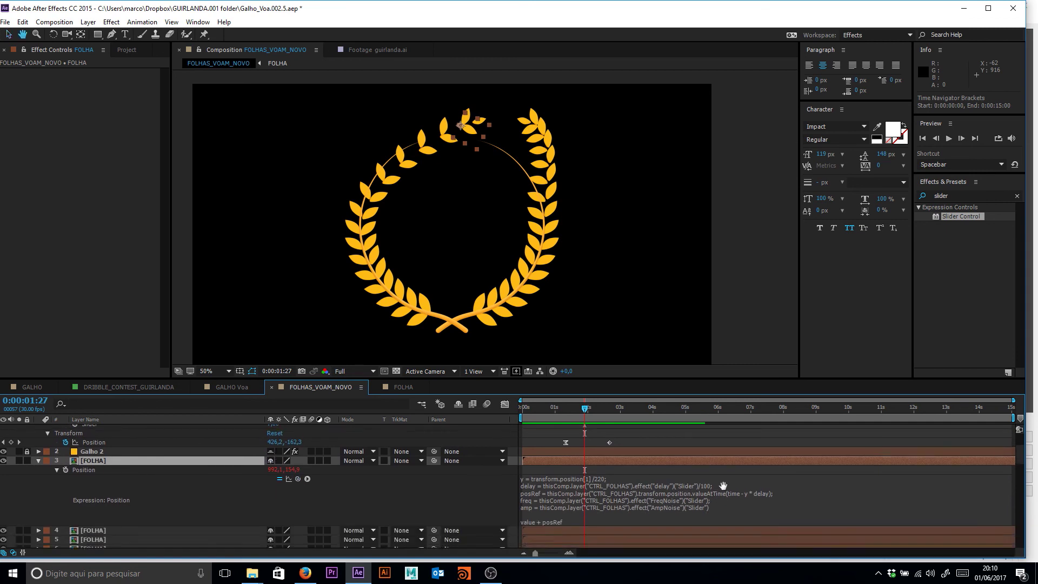
{"action": "left_click", "coordinate": [703, 485]}
{"action": "left_click", "coordinate": [703, 485]}
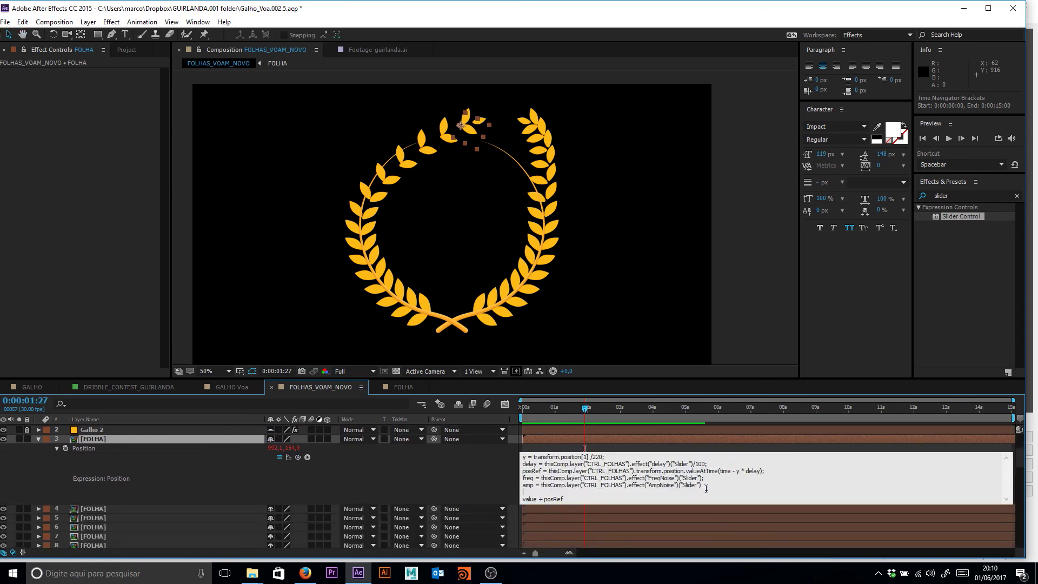
{"action": "type", "text": ";"}
{"action": "key", "text": "KP_Enter"}
- Try replacing the FOLHA layer's whole Position expression with a wiggle function, and undo the edit
{"action": "left_click", "coordinate": [620, 468]}
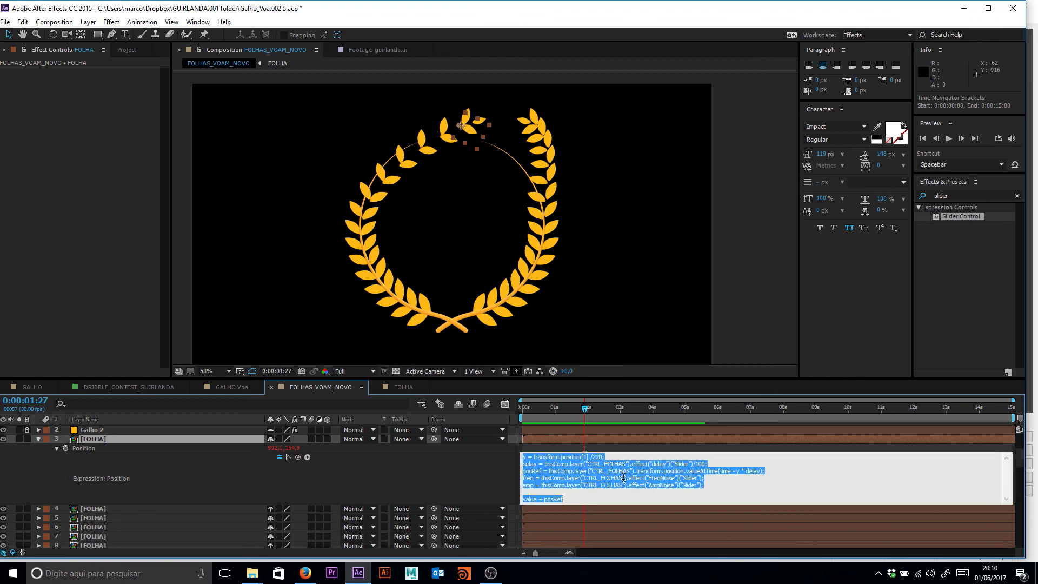
{"action": "key", "text": "BackSpace"}
{"action": "type", "text": "wiggle"}
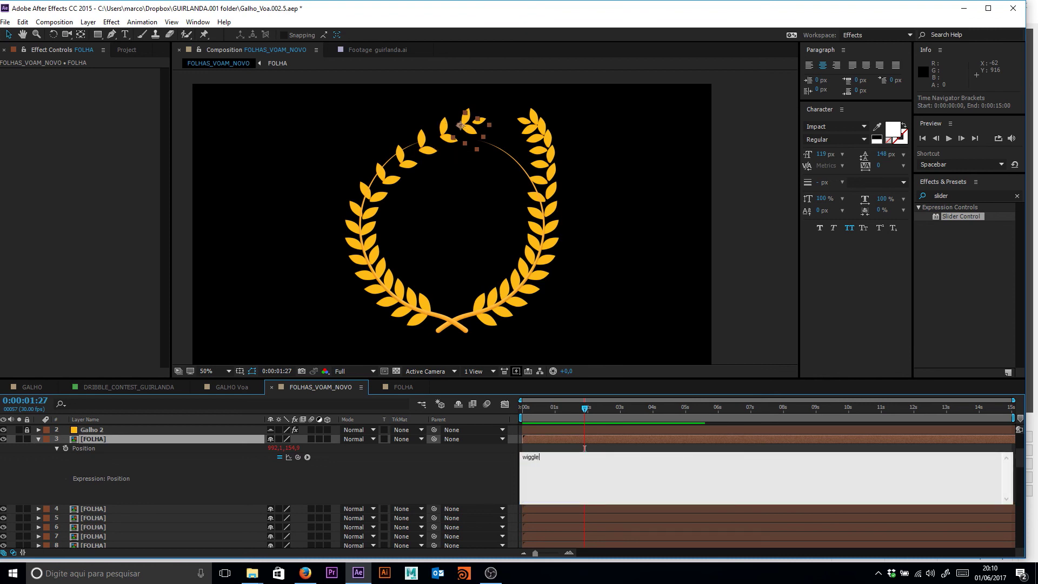
{"action": "type", "text": "(sgd"}
{"action": "key", "text": "ctrl+z"}
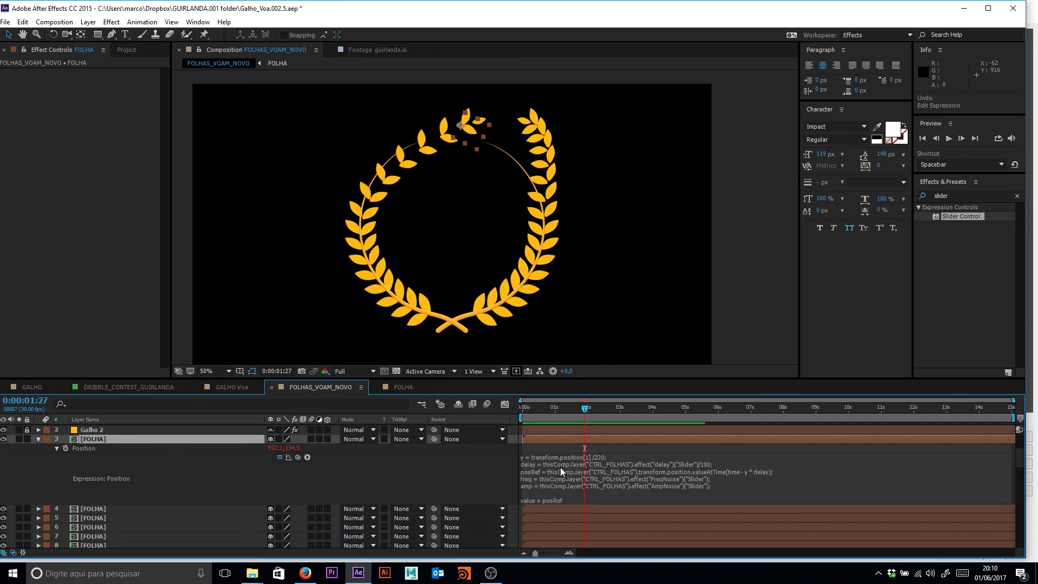
- Add the line w = transform.position.wiggle(freq,amp); below the amp line of the first FOLHA layer's Position expression
{"action": "left_click", "coordinate": [560, 467]}
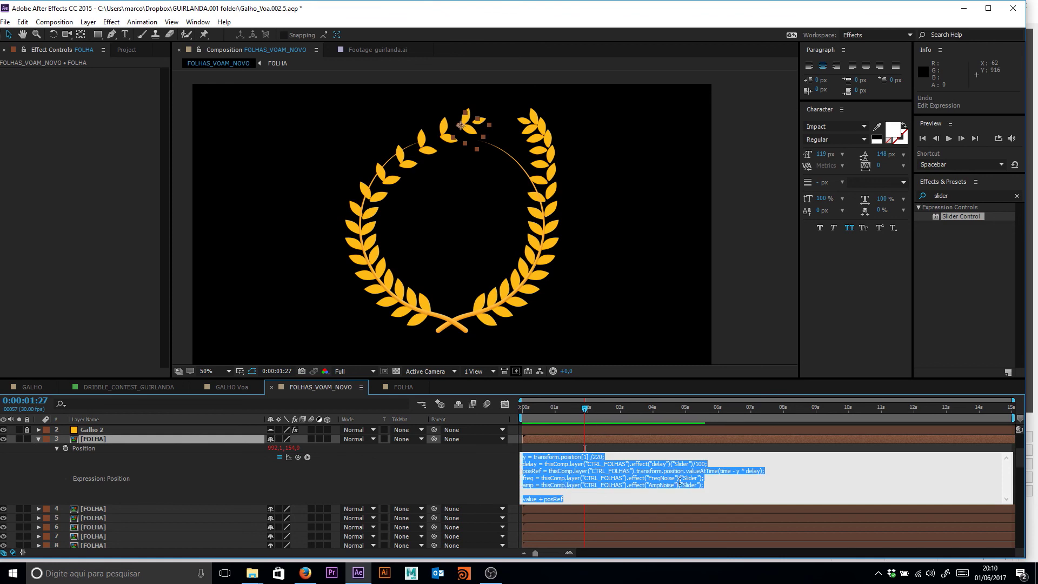
{"action": "left_click", "coordinate": [722, 483]}
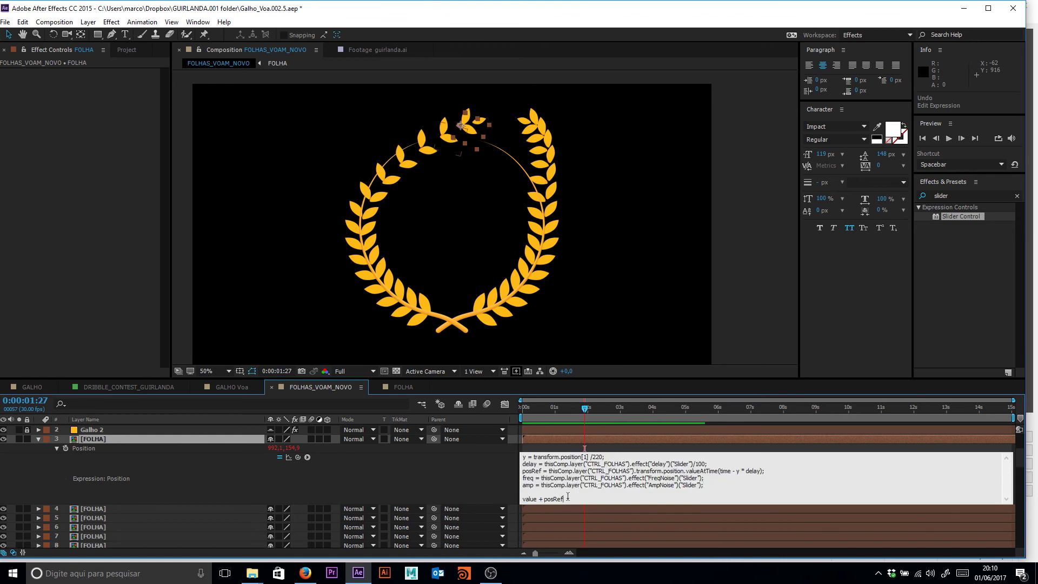
{"action": "double_click", "coordinate": [717, 481]}
{"action": "left_click", "coordinate": [720, 489]}
{"action": "key", "text": "Return"}
{"action": "type", "text": "w = w"}
{"action": "key", "text": "BackSpace"}
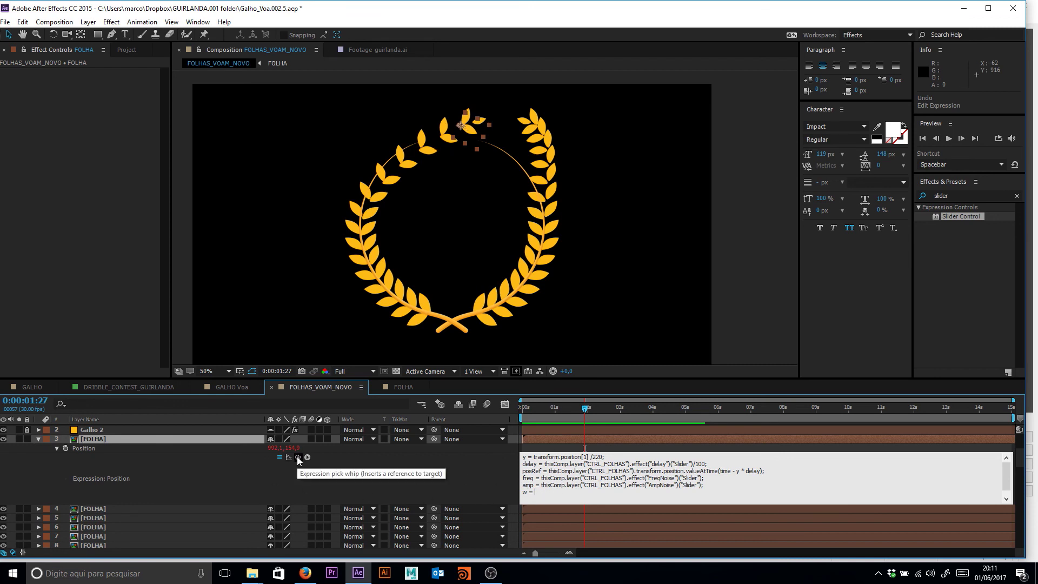
{"action": "left_click_drag", "start_coordinate": [297, 457], "coordinate": [84, 446]}
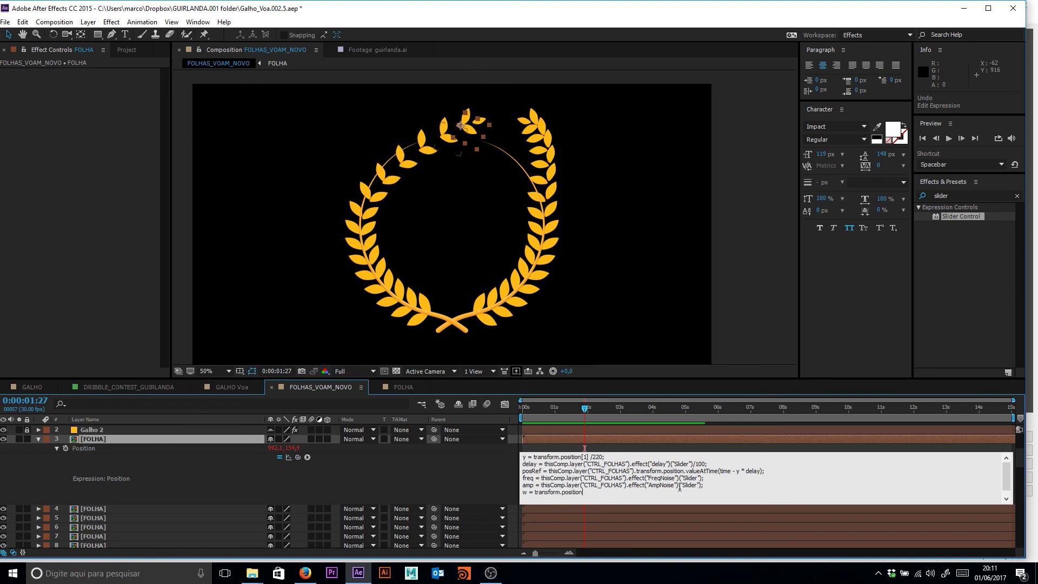
{"action": "type", "text": ".wiggle(freq,amp)"}
{"action": "type", "text": ";"}
{"action": "key", "text": "Down"}
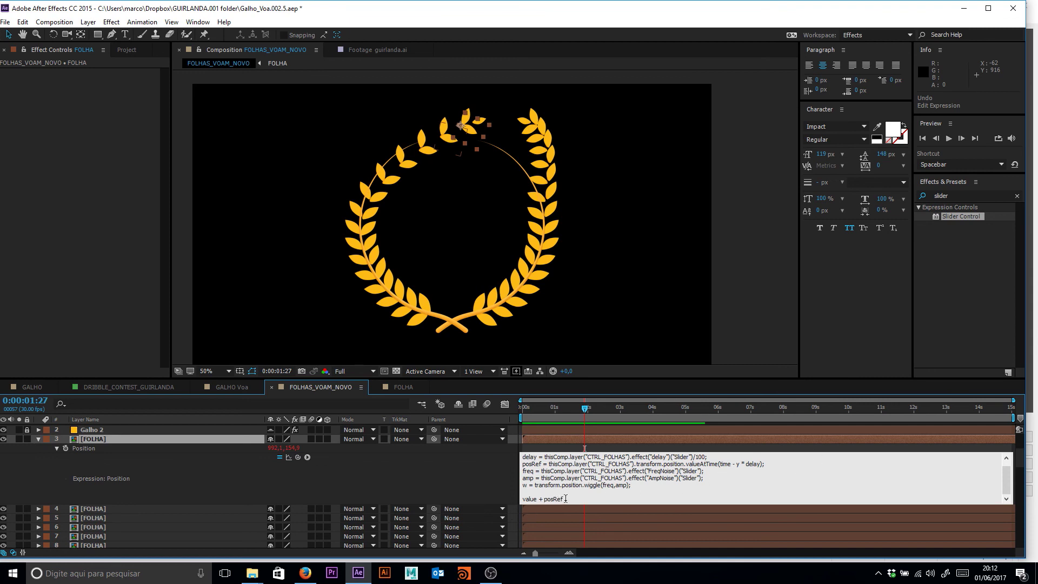
- Replace value with w in the final line of the FOLHA Position expression so it sums w and posRef, and commit it
{"action": "double_click", "coordinate": [525, 498]}
{"action": "left_click", "coordinate": [535, 499]}
{"action": "key", "text": "shift+Left"}
{"action": "key", "text": "shift+Left"}
{"action": "type", "text": "w"}
{"action": "key", "text": "KP_Enter"}
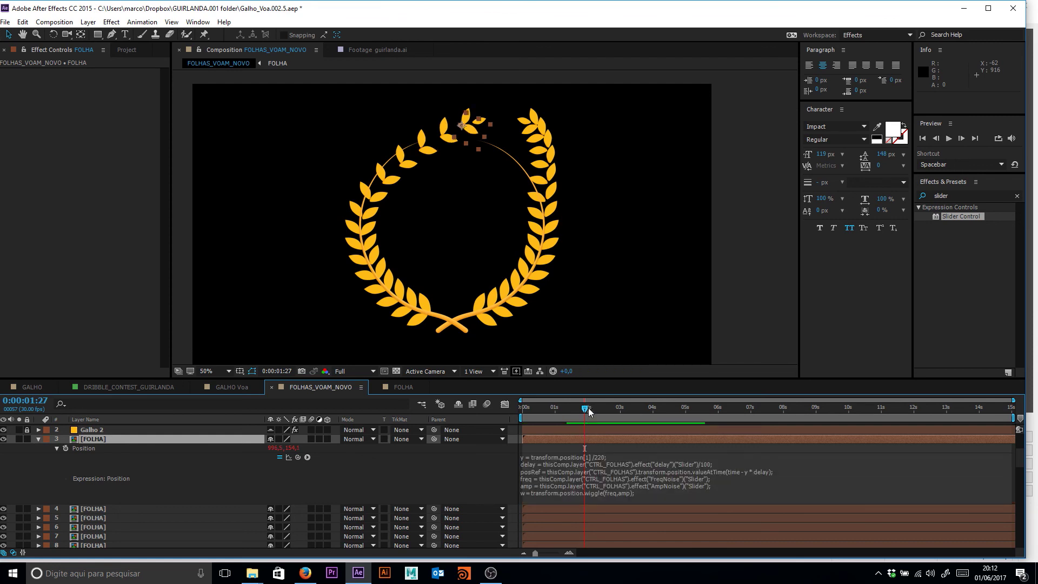
- Set the CTRL_FOLHAS FreqNoise slider to 15 and the AmpNoise slider to 50
{"action": "scroll", "coordinate": [163, 462], "scroll_direction": "up", "scroll_amount": 3}
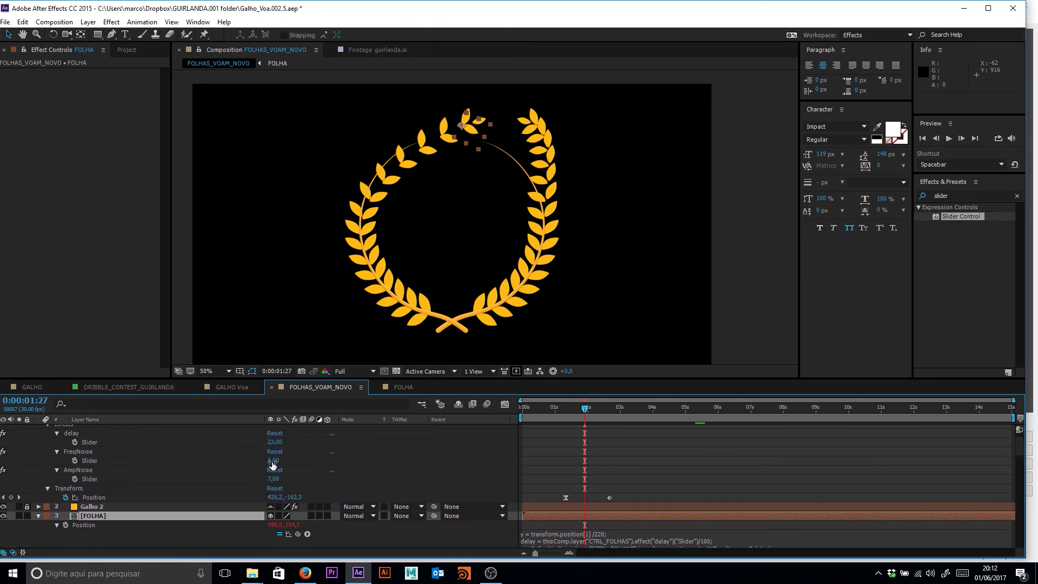
{"action": "left_click", "coordinate": [272, 462]}
{"action": "type", "text": "15"}
{"action": "key", "text": "Tab"}
{"action": "type", "text": "50"}
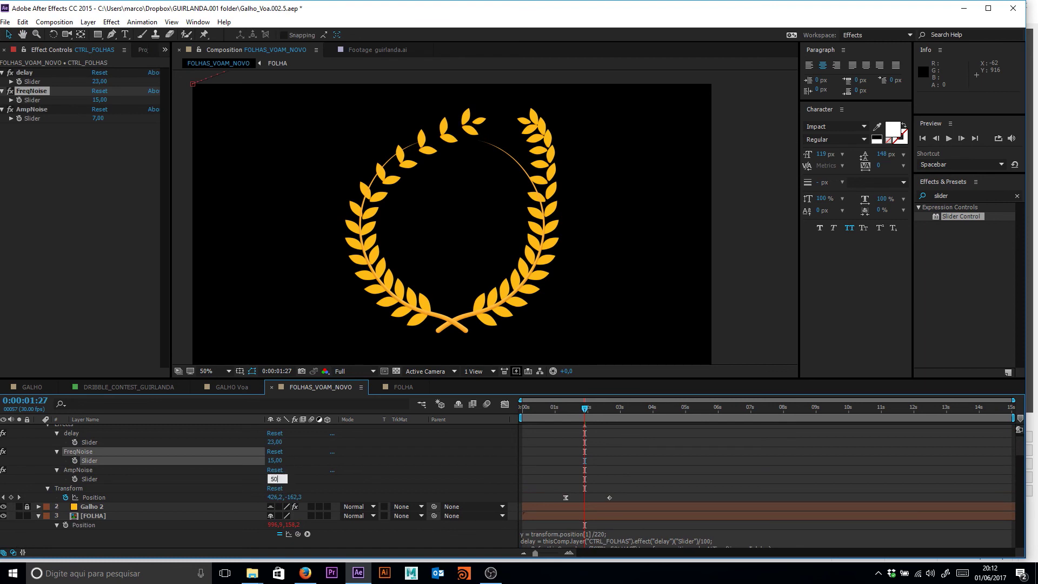
{"action": "key", "text": "Return"}
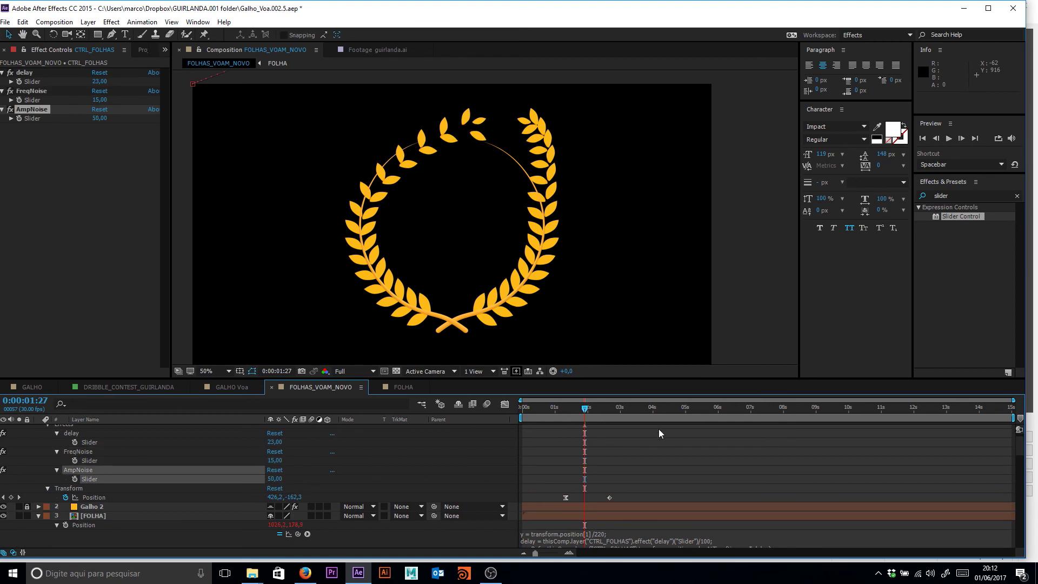
- Preview the wreath animation from before the first Position keyframe to examine how the noise affects the FOLHA leaf
{"action": "scroll", "coordinate": [658, 429], "scroll_direction": "down", "scroll_amount": 3}
{"action": "key", "text": "space"}
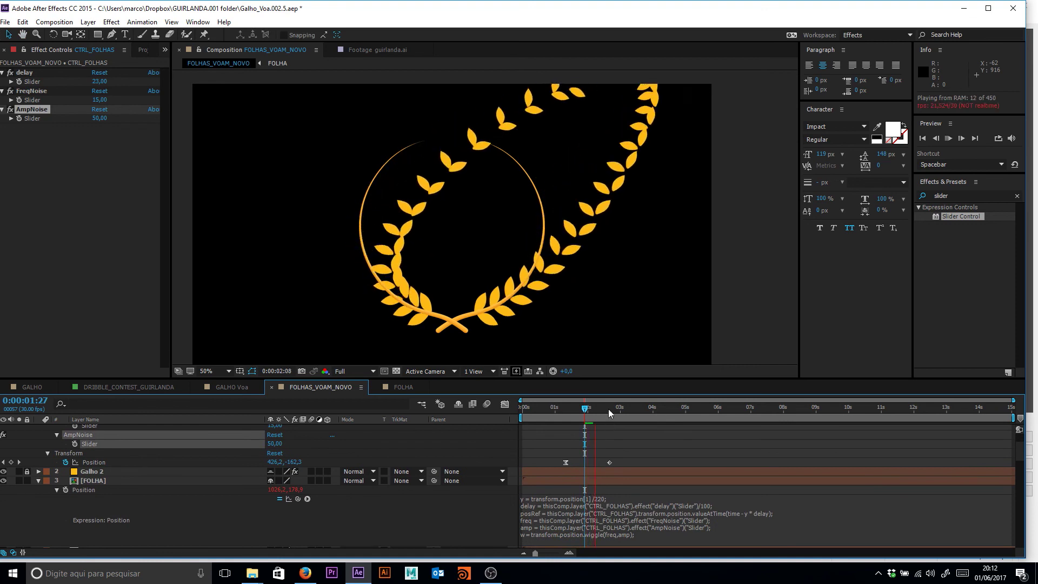
{"action": "left_click", "coordinate": [545, 408]}
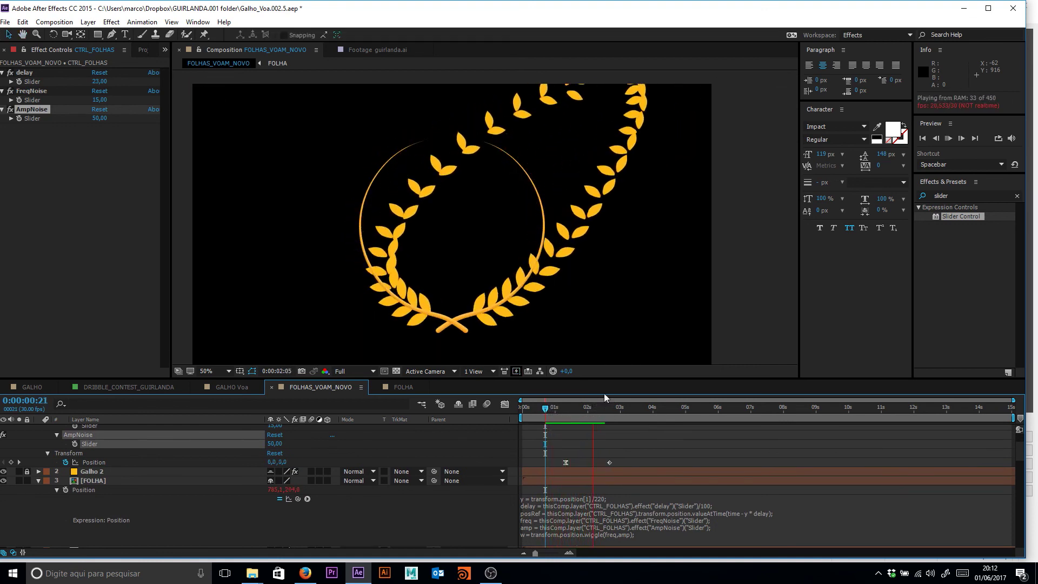
{"action": "left_click", "coordinate": [542, 411]}
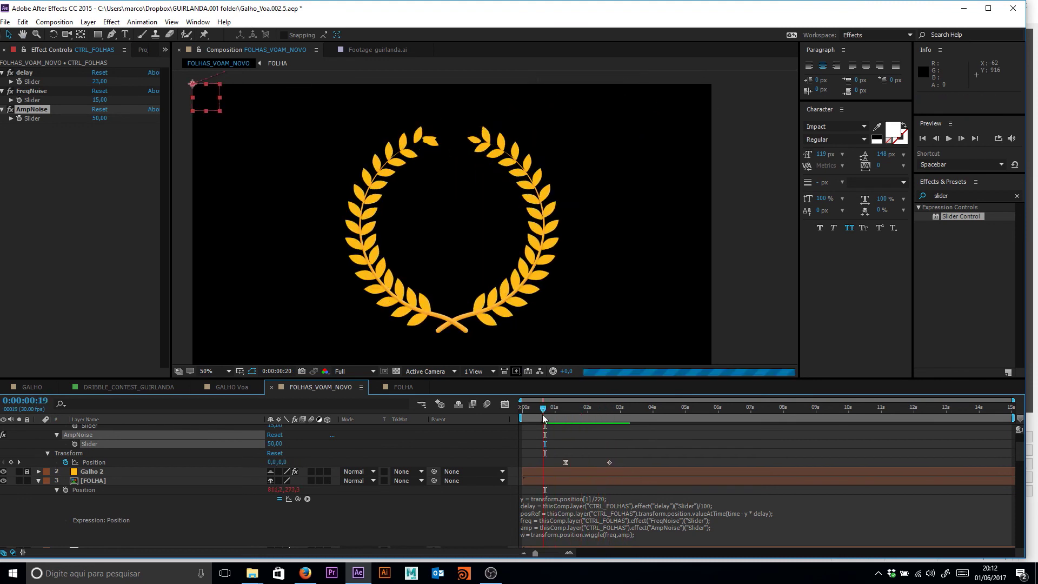
{"action": "key", "text": "space"}
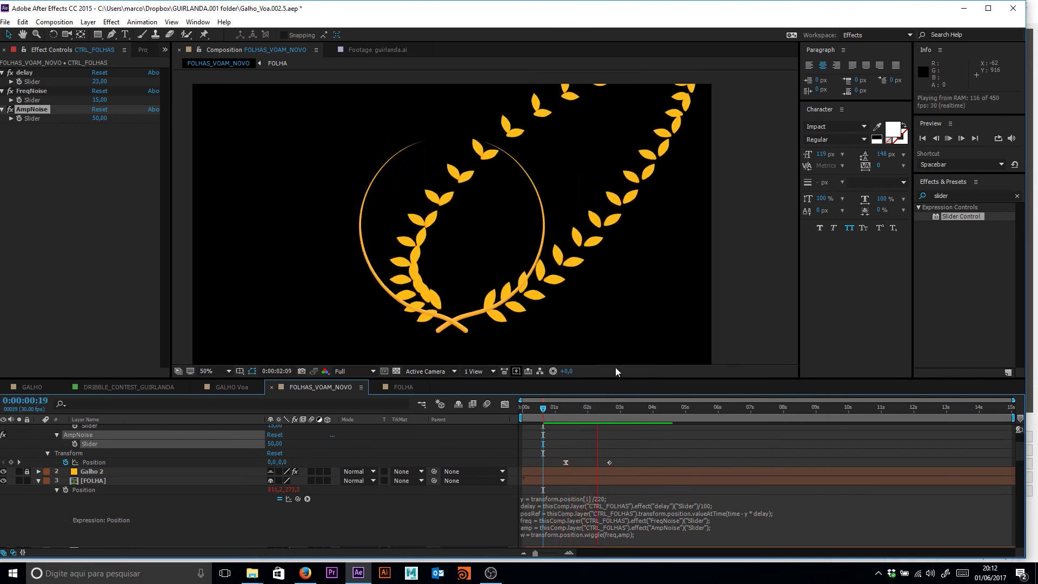
{"action": "left_click", "coordinate": [540, 413]}
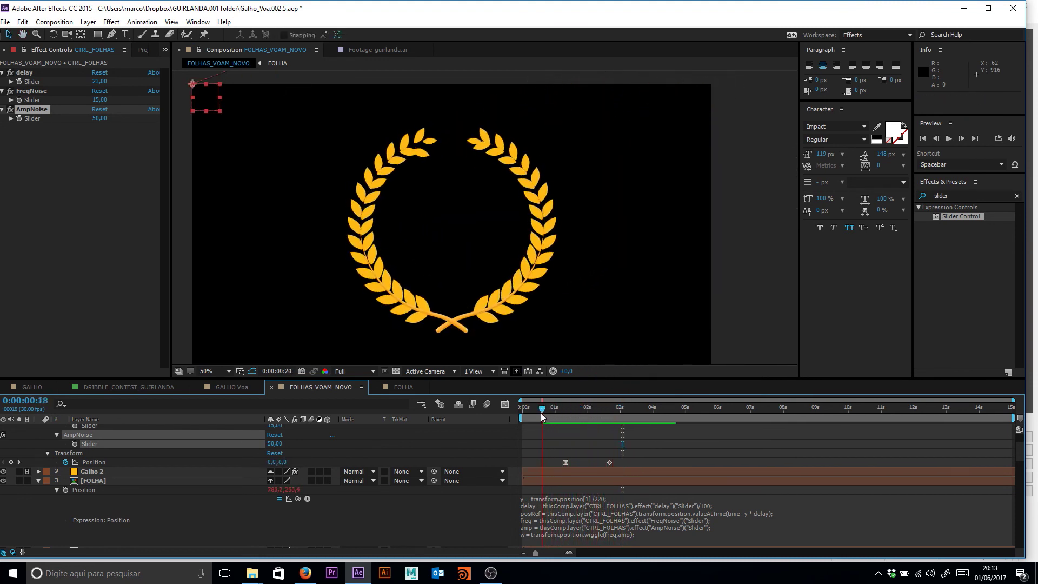
{"action": "mouse_move", "coordinate": [540, 413]}
{"action": "left_mouse_down"}
{"action": "mouse_move", "coordinate": [526, 413]}
{"action": "mouse_move", "coordinate": [552, 413]}
{"action": "left_mouse_up"}
- Try shifting the two CTRL_FOLHAS Position keyframes slightly later, undo the move, and reselect the layer
{"action": "scroll", "coordinate": [611, 476], "scroll_direction": "up", "scroll_amount": 2}
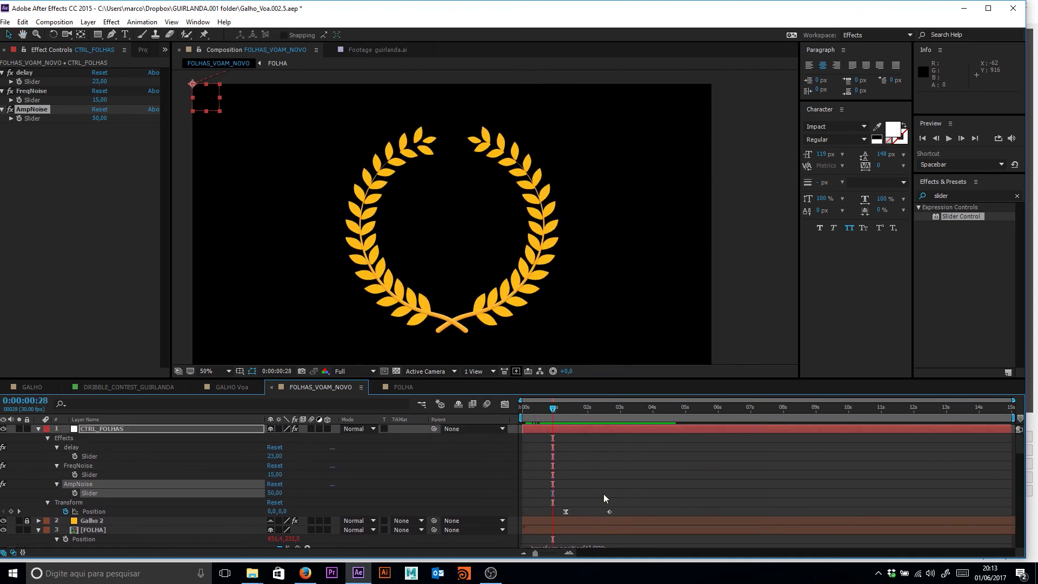
{"action": "left_click_drag", "start_coordinate": [632, 494], "coordinate": [568, 512]}
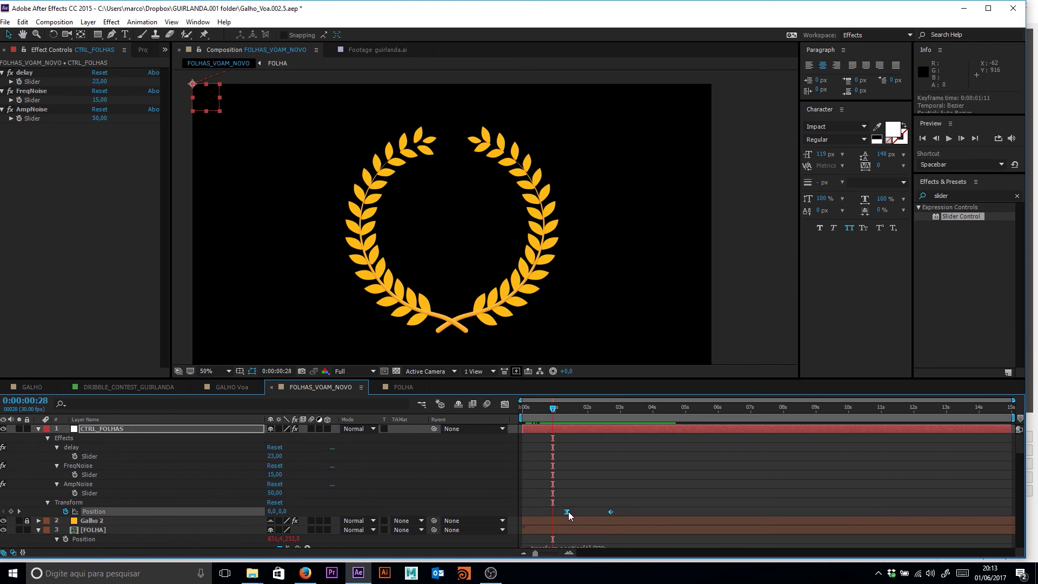
{"action": "key", "text": "ctrl+z"}
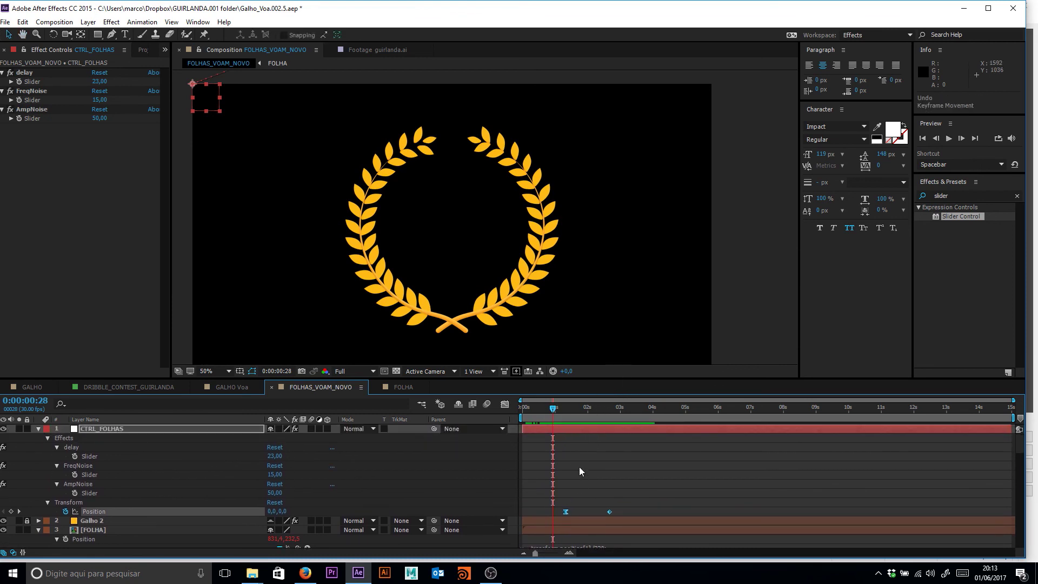
{"action": "left_click", "coordinate": [122, 428]}
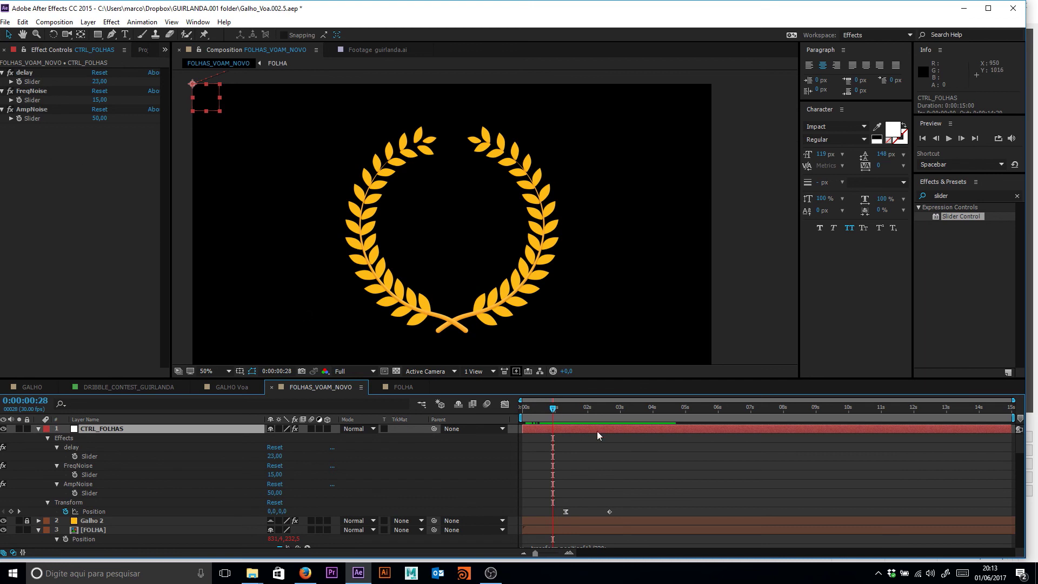
- Try sliding the whole CTRL_FOLHAS layer 28 frames later in the timeline, and undo the move
{"action": "left_click_drag", "start_coordinate": [559, 407], "coordinate": [581, 410]}
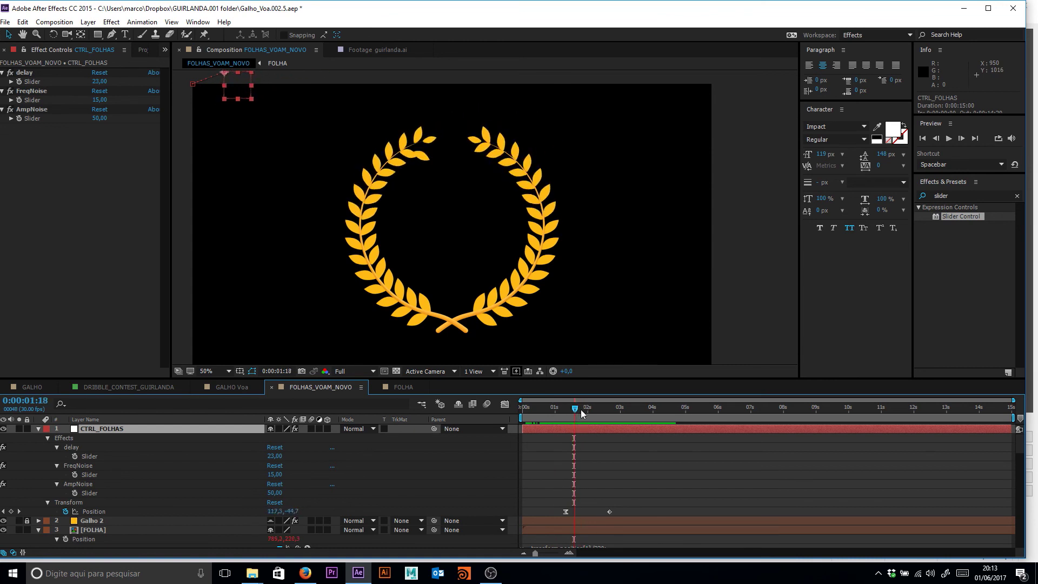
{"action": "left_click_drag", "start_coordinate": [635, 507], "coordinate": [554, 517]}
{"action": "left_click", "coordinate": [217, 428]}
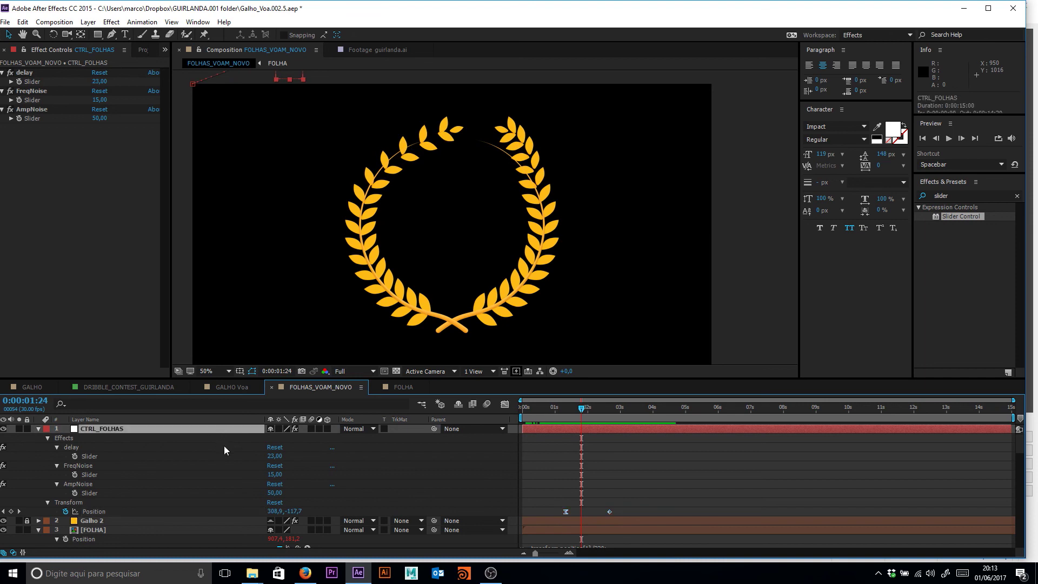
{"action": "left_click", "coordinate": [587, 408]}
{"action": "left_click_drag", "start_coordinate": [573, 426], "coordinate": [606, 427]}
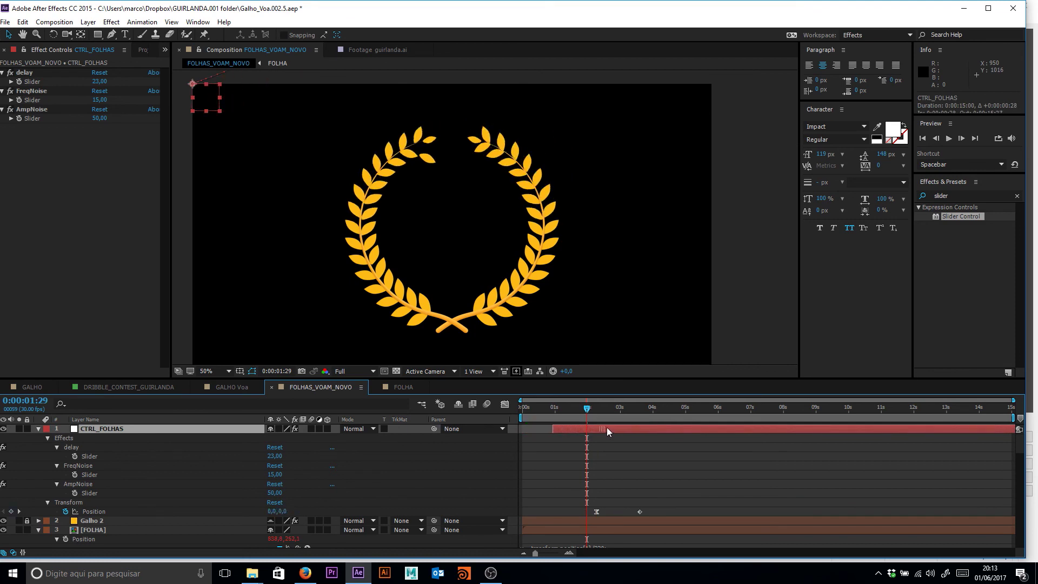
{"action": "key", "text": "ctrl+z"}
- Shift both CTRL_FOLHAS Position keyframes so the first sits at 0:00:01:15, and scrub through the frames before them
{"action": "left_click_drag", "start_coordinate": [665, 499], "coordinate": [567, 514]}
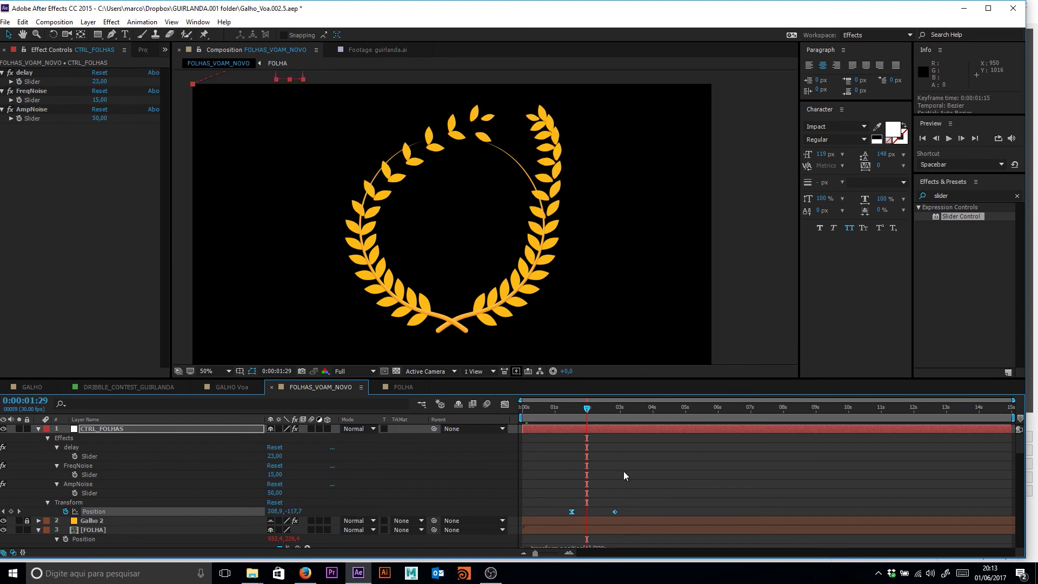
{"action": "scroll", "coordinate": [617, 466], "scroll_direction": "down", "scroll_amount": 3}
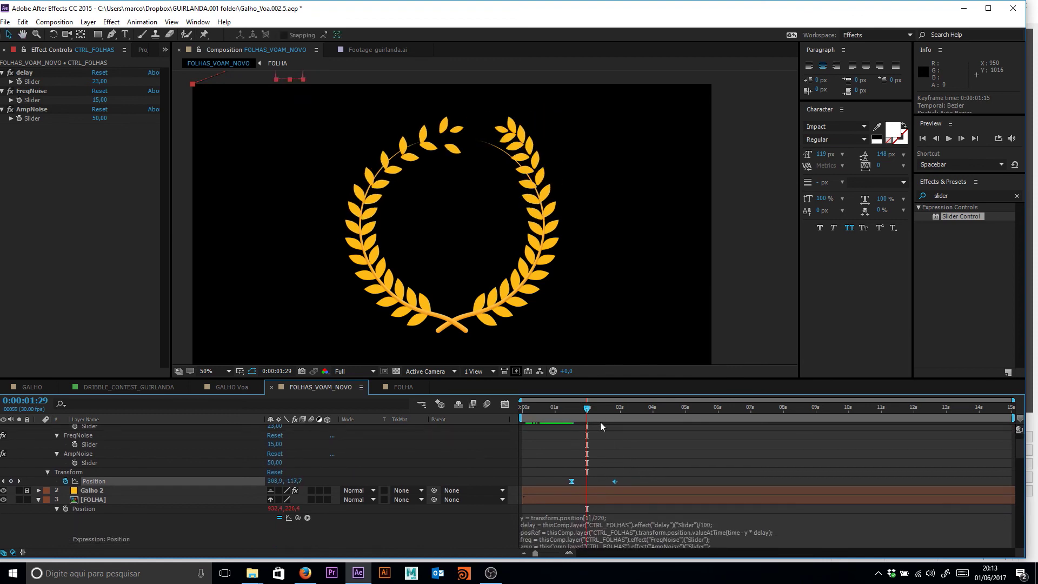
{"action": "left_click", "coordinate": [582, 408]}
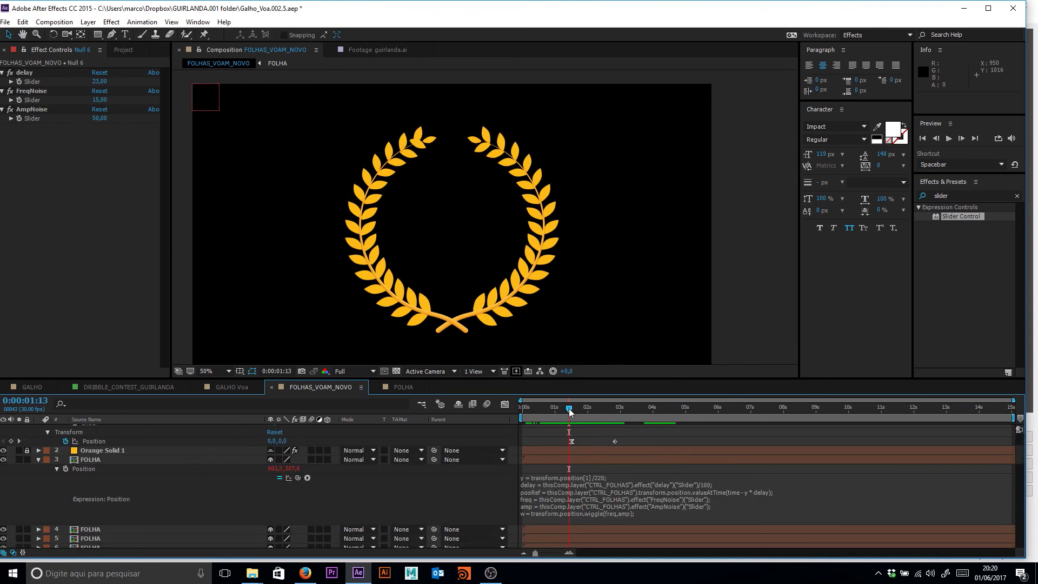
{"action": "mouse_move", "coordinate": [568, 412]}
{"action": "left_mouse_down"}
{"action": "mouse_move", "coordinate": [538, 412]}
{"action": "mouse_move", "coordinate": [549, 412]}
{"action": "left_mouse_up"}
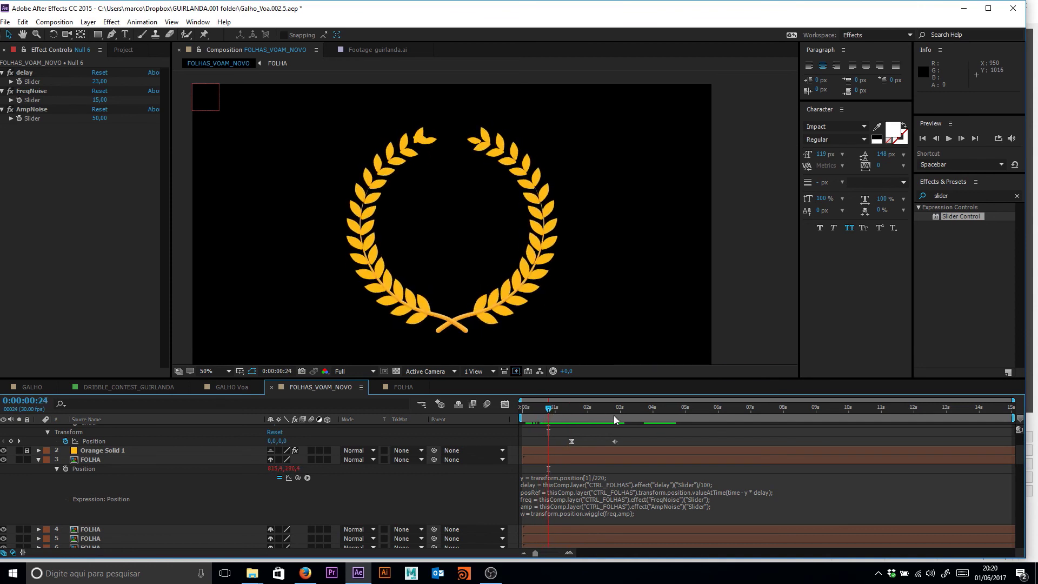
- Shift both Position keyframes of the control null so the first sits at 0:00:02:10, and scrub up to them
{"action": "scroll", "coordinate": [616, 464], "scroll_direction": "up", "scroll_amount": 3}
{"action": "left_click_drag", "start_coordinate": [636, 465], "coordinate": [592, 484]}
{"action": "left_click", "coordinate": [560, 418]}
{"action": "left_click_drag", "start_coordinate": [548, 408], "coordinate": [595, 413]}
{"action": "scroll", "coordinate": [572, 454], "scroll_direction": "up", "scroll_amount": 2}
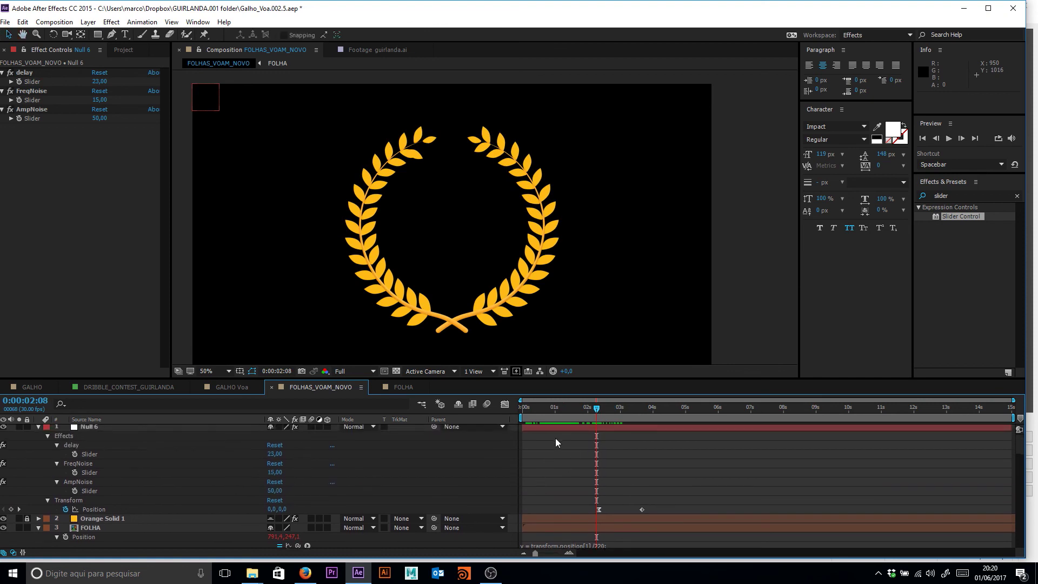
- Start keyframing the control null's AmpNoise slider at 0:00:03:07, keeping its value of 50
{"action": "left_click", "coordinate": [599, 409]}
{"action": "left_click", "coordinate": [114, 426]}
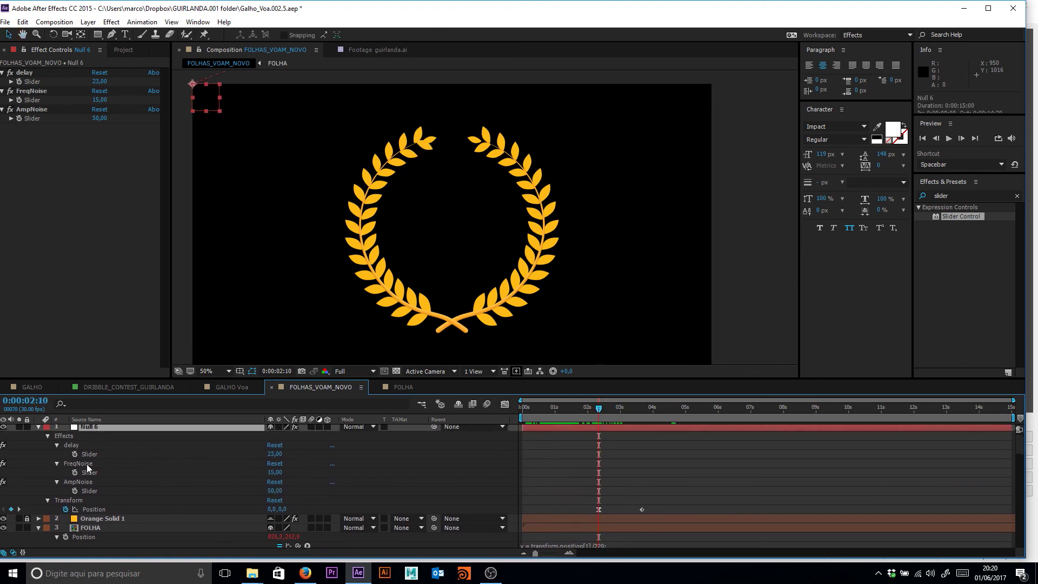
{"action": "mouse_move", "coordinate": [614, 406]}
{"action": "left_mouse_down"}
{"action": "mouse_move", "coordinate": [636, 414]}
{"action": "mouse_move", "coordinate": [628, 416]}
{"action": "left_mouse_up"}
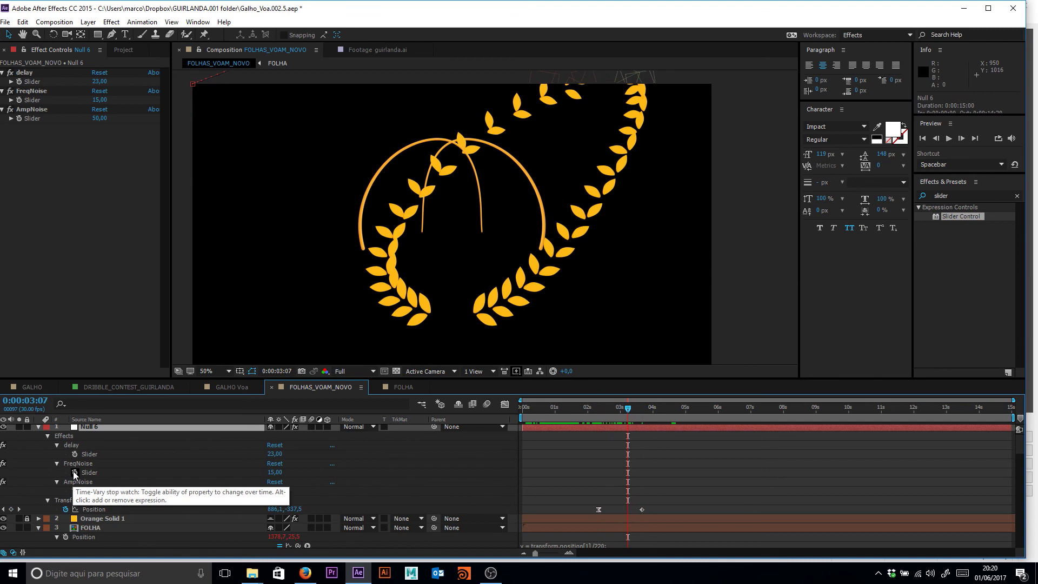
{"action": "left_click", "coordinate": [75, 491]}
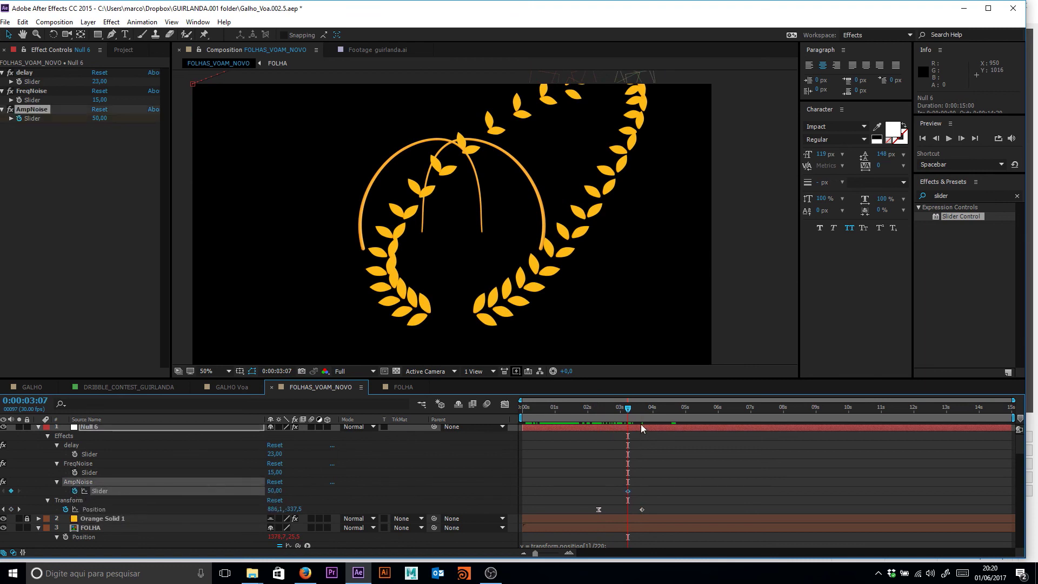
- Add an AmpNoise keyframe with value 0 at 0:00:02:10, aligned with the null's first Position keyframe
{"action": "left_click_drag", "start_coordinate": [627, 408], "coordinate": [599, 408]}
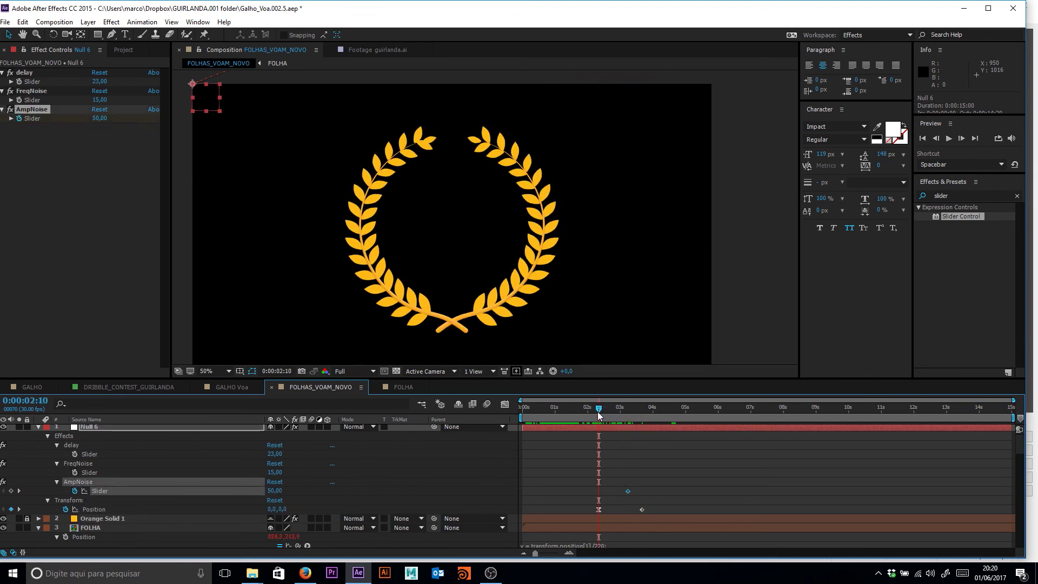
{"action": "left_click", "coordinate": [598, 509]}
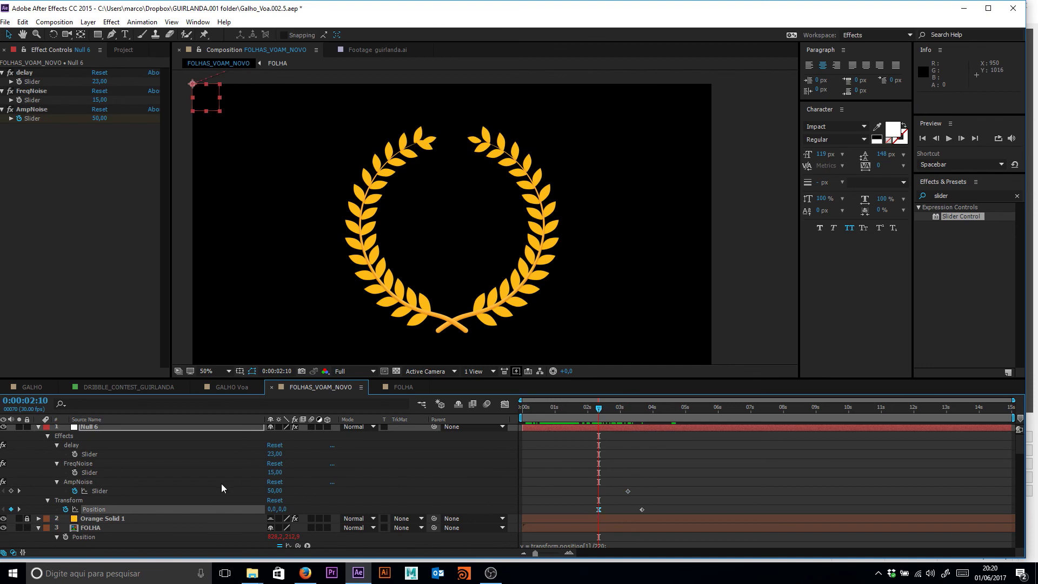
{"action": "left_click", "coordinate": [277, 490]}
{"action": "key", "text": "Return"}
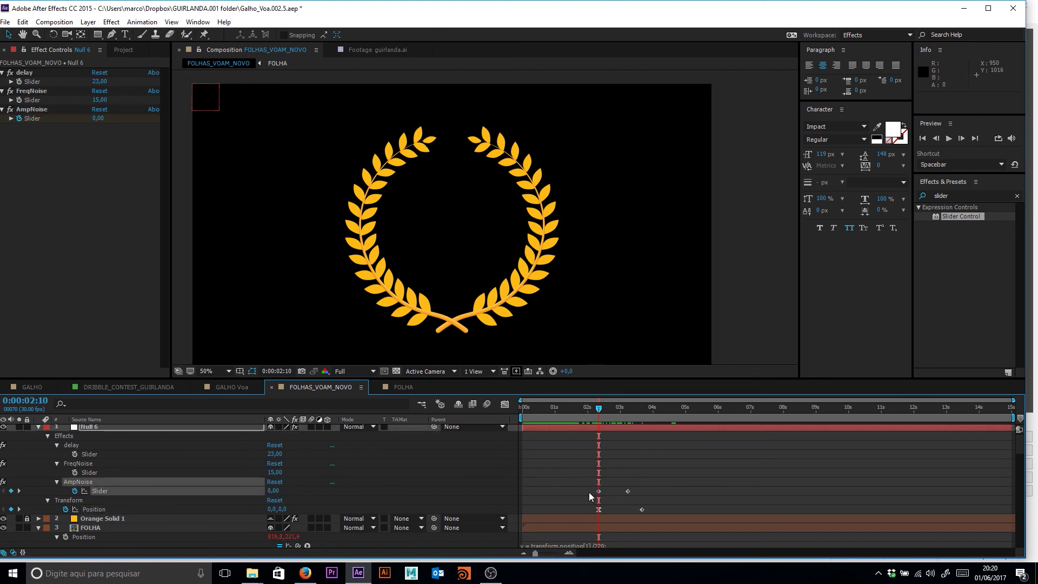
- Preview the animation from before the AmpNoise keyframes to examine how the leaf's noise builds up
{"action": "left_click_drag", "start_coordinate": [599, 409], "coordinate": [562, 409]}
{"action": "key", "text": "space"}
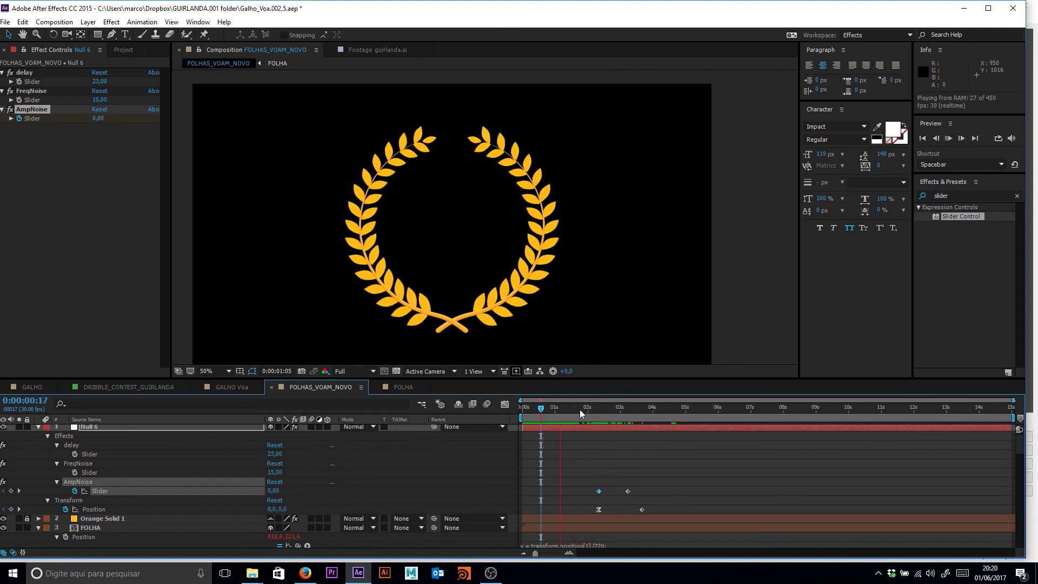
{"action": "left_click", "coordinate": [570, 406]}
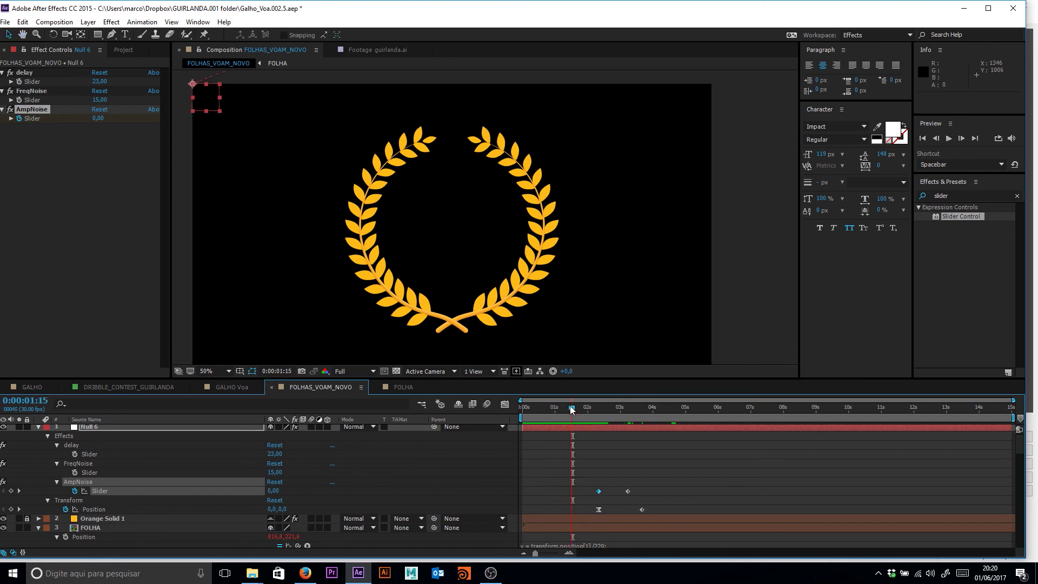
{"action": "key", "text": "space"}
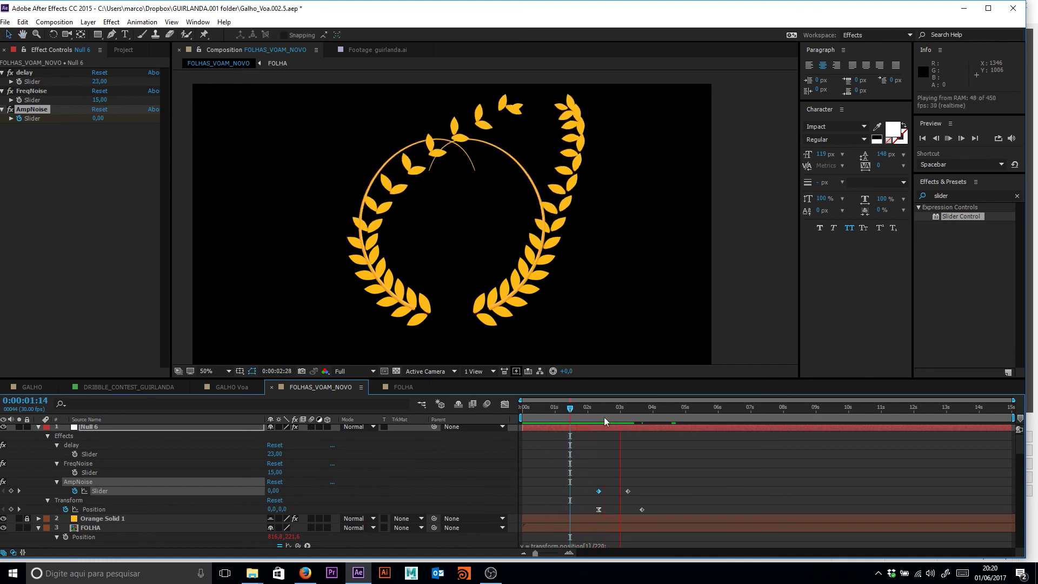
- Compare the control null's Position and AmpNoise keyframes around 0:00:02:10 with the leaf's position expression, checking when the noise starts
{"action": "left_click", "coordinate": [591, 407]}
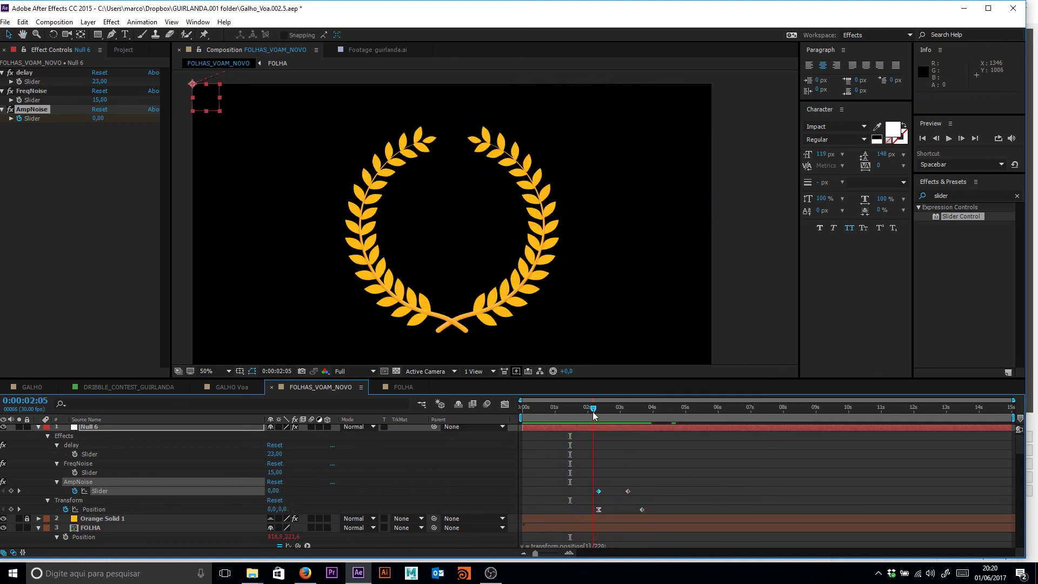
{"action": "left_click", "coordinate": [605, 408]}
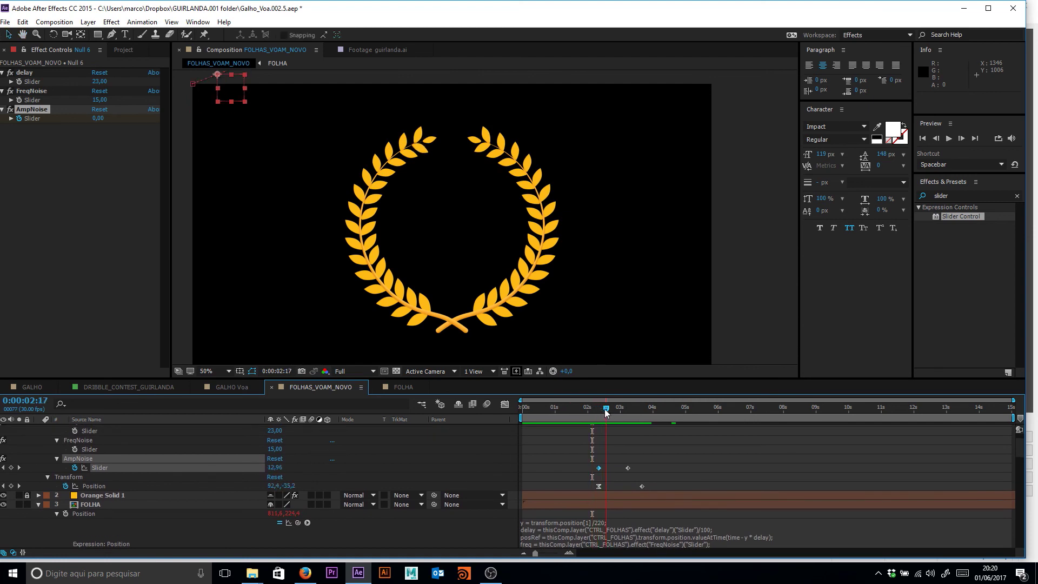
{"action": "left_click_drag", "start_coordinate": [608, 493], "coordinate": [609, 494]}
{"action": "scroll", "coordinate": [575, 459], "scroll_direction": "down", "scroll_amount": 3}
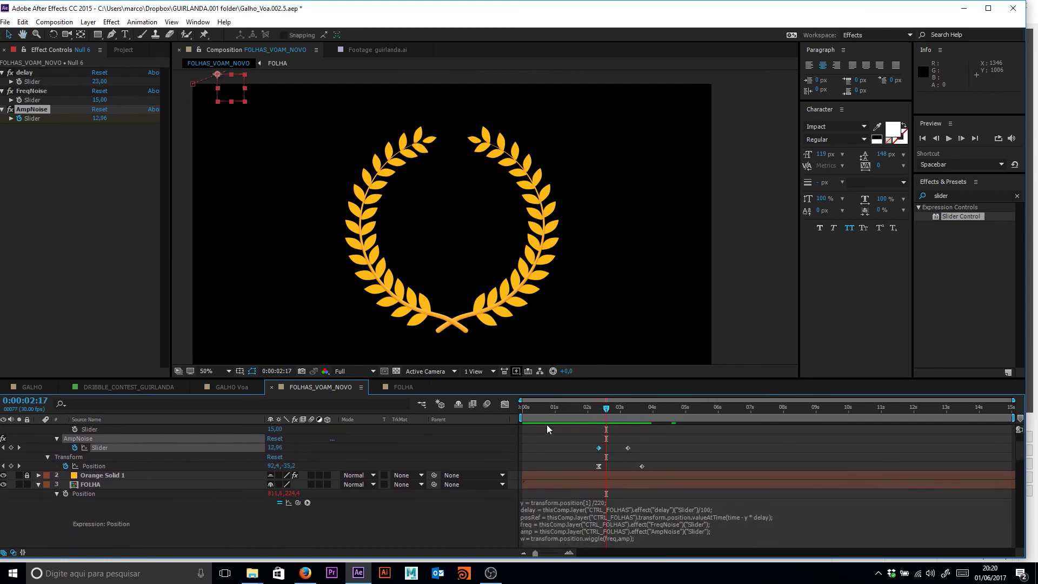
{"action": "scroll", "coordinate": [565, 480], "scroll_direction": "down", "scroll_amount": 3}
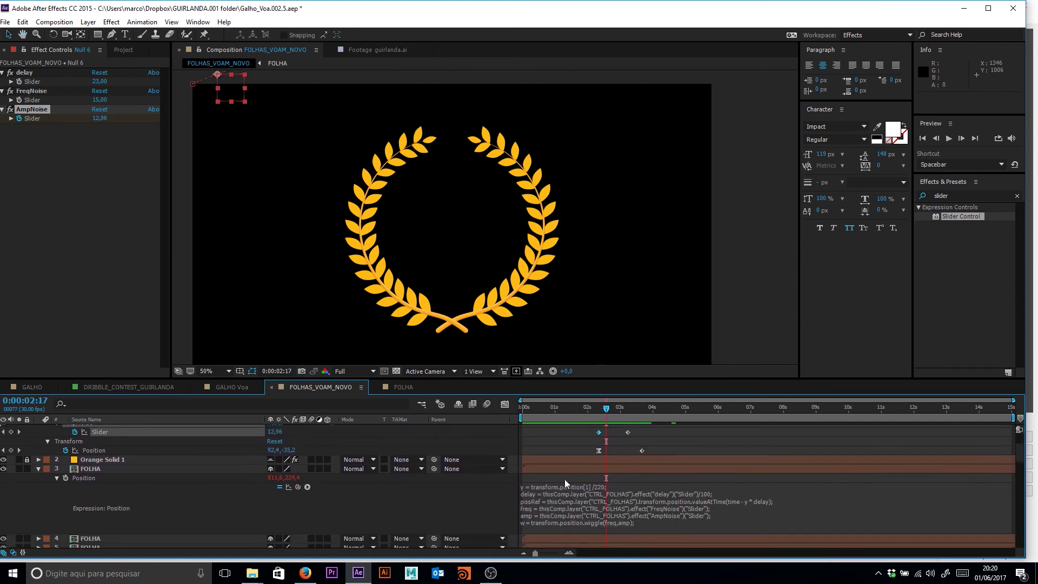
{"action": "scroll", "coordinate": [559, 497], "scroll_direction": "down", "scroll_amount": 3}
{"action": "scroll", "coordinate": [560, 475], "scroll_direction": "up", "scroll_amount": 5}
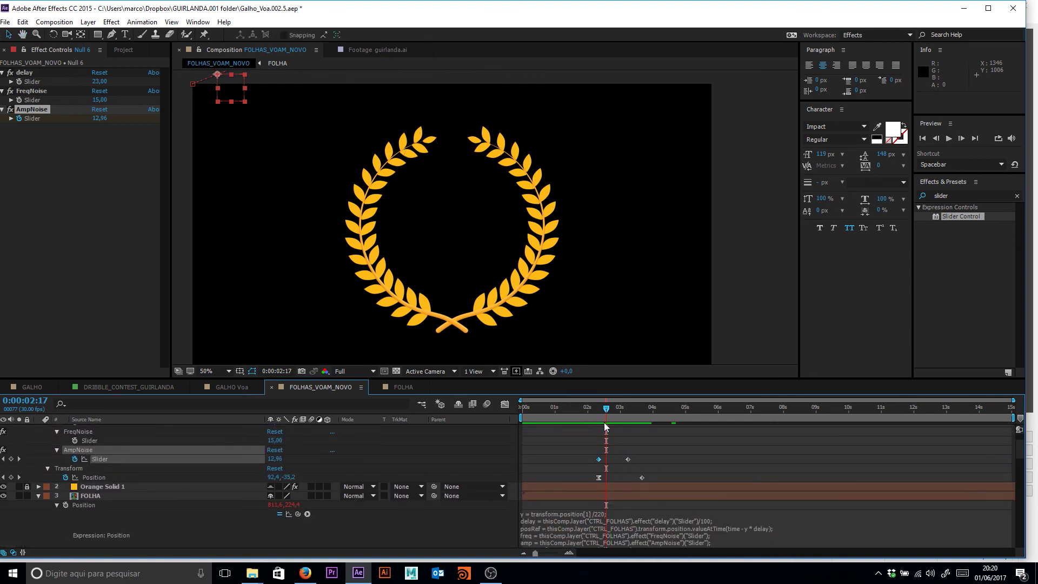
{"action": "mouse_move", "coordinate": [609, 408]}
{"action": "left_mouse_down"}
{"action": "mouse_move", "coordinate": [628, 408]}
{"action": "mouse_move", "coordinate": [601, 407]}
{"action": "left_mouse_up"}
{"action": "left_click_drag", "start_coordinate": [657, 474], "coordinate": [584, 477]}
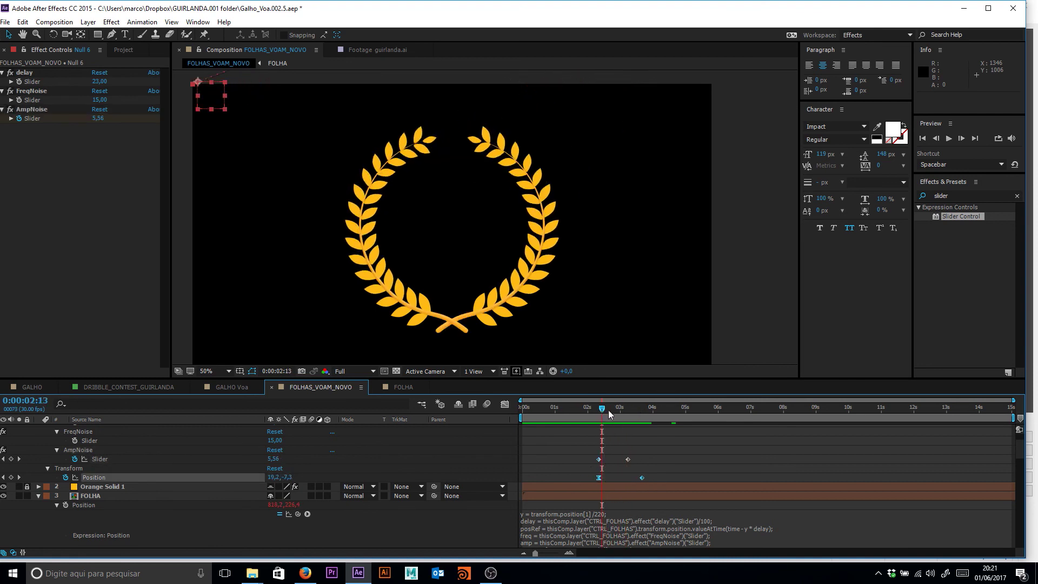
{"action": "left_click_drag", "start_coordinate": [608, 410], "coordinate": [595, 463]}
{"action": "left_click", "coordinate": [606, 408]}
{"action": "left_click_drag", "start_coordinate": [606, 408], "coordinate": [598, 408]}
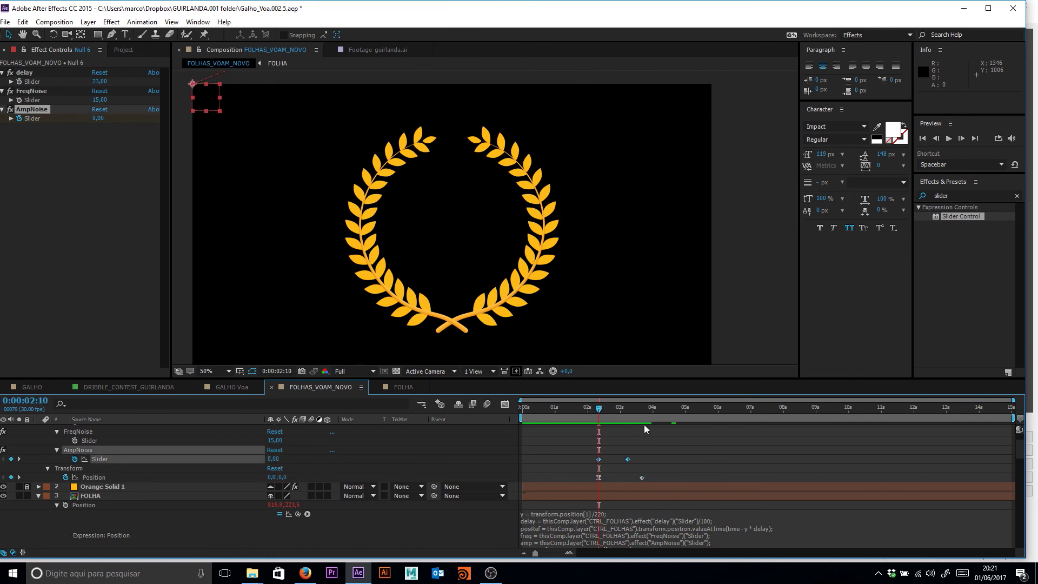
- Append .valueAtTime(time - y * delay) to the freq and amp slider references in the first FOLHA layer's Position expression
{"action": "scroll", "coordinate": [642, 427], "scroll_direction": "down", "scroll_amount": 2}
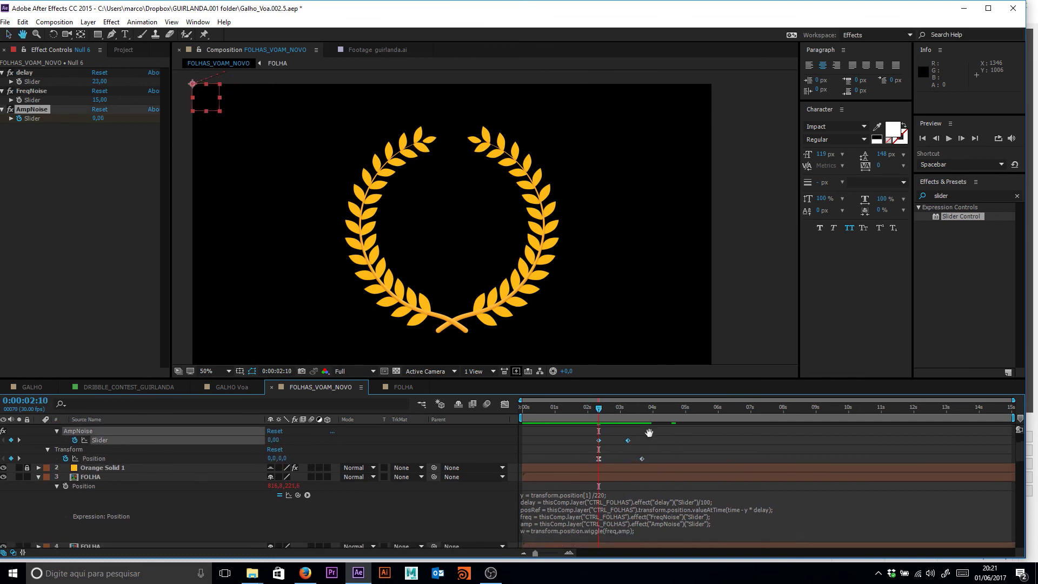
{"action": "scroll", "coordinate": [653, 501], "scroll_direction": "down", "scroll_amount": 1}
{"action": "left_click", "coordinate": [649, 501]}
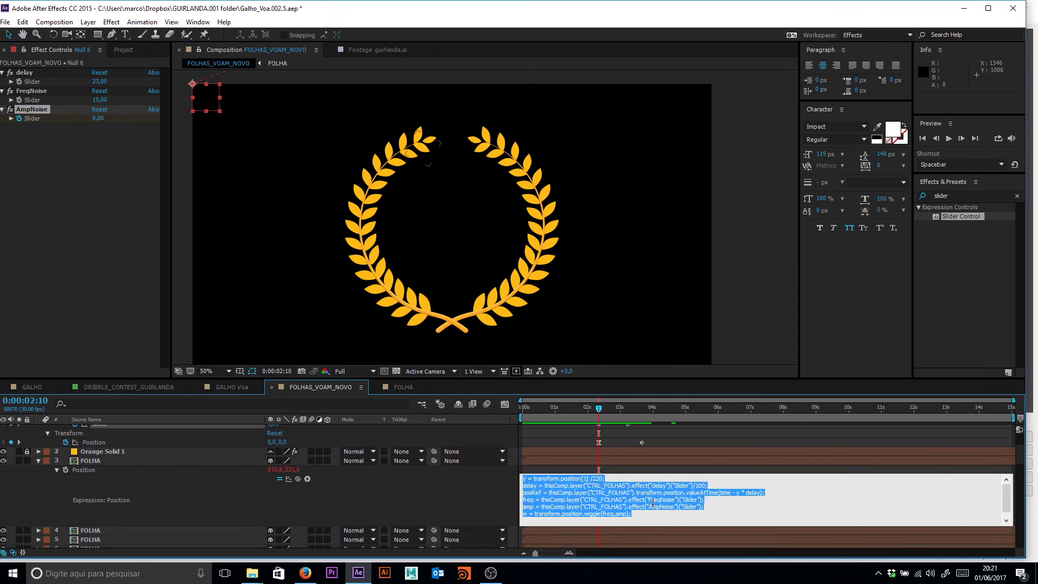
{"action": "left_click", "coordinate": [690, 490]}
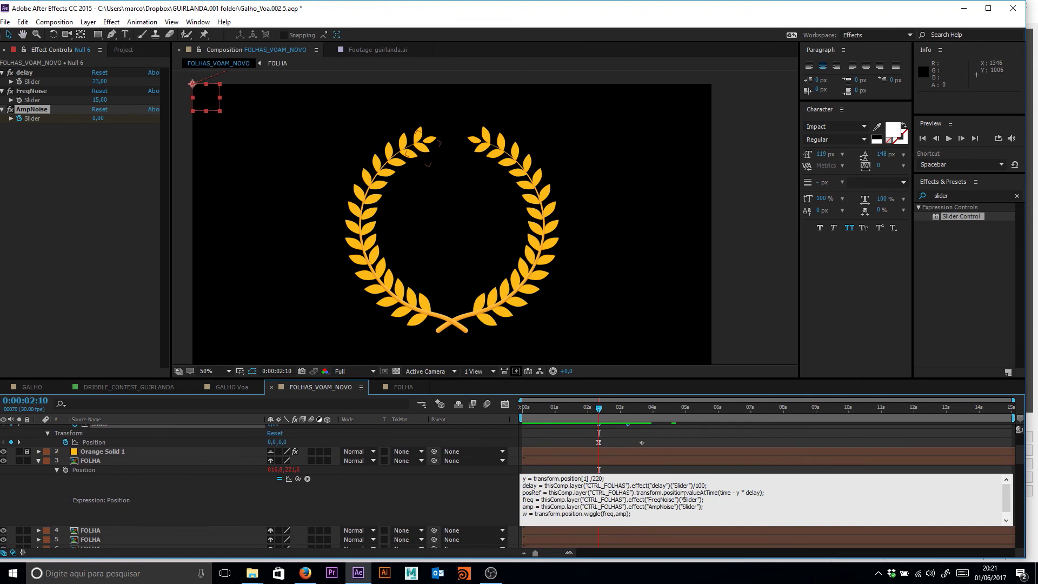
{"action": "triple_click", "coordinate": [684, 493]}
{"action": "left_click", "coordinate": [684, 492]}
{"action": "left_click_drag", "start_coordinate": [683, 492], "coordinate": [759, 490]}
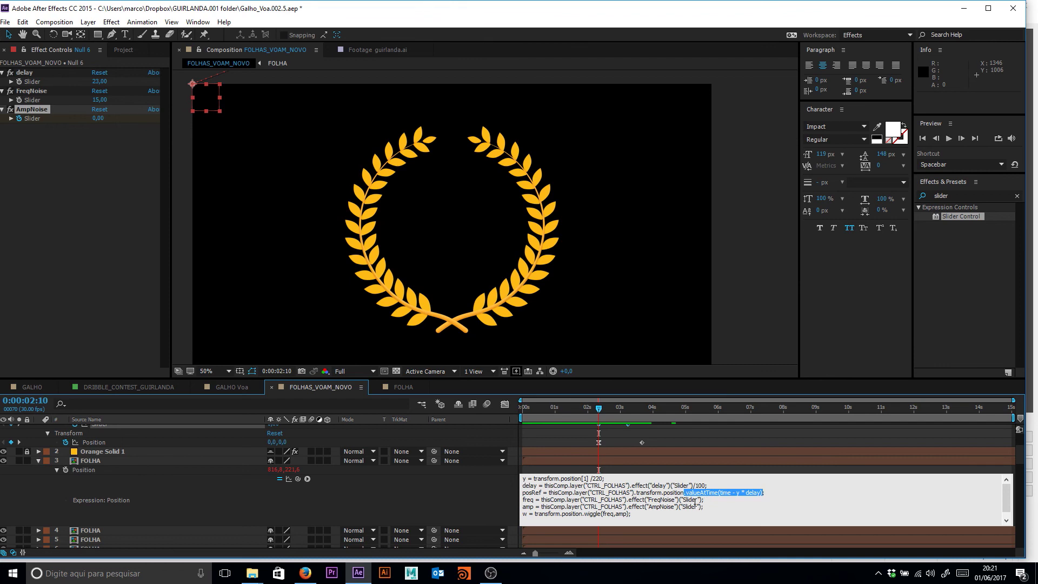
{"action": "left_click", "coordinate": [532, 486]}
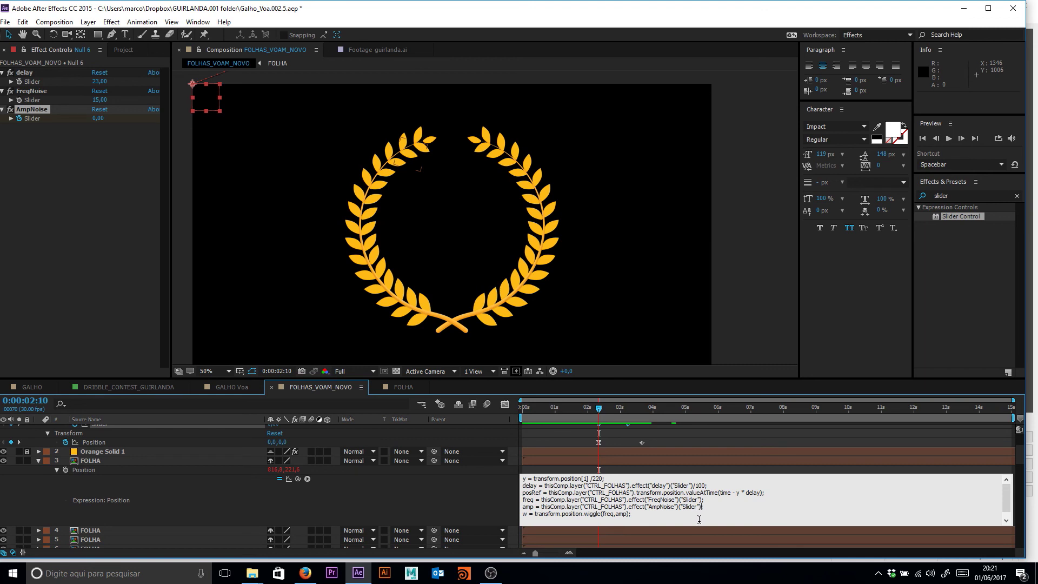
{"action": "type", "text": ".valueAtTime(time - y * delay)"}
{"action": "type", "text": ".valueAtTime(time - y * delay)"}
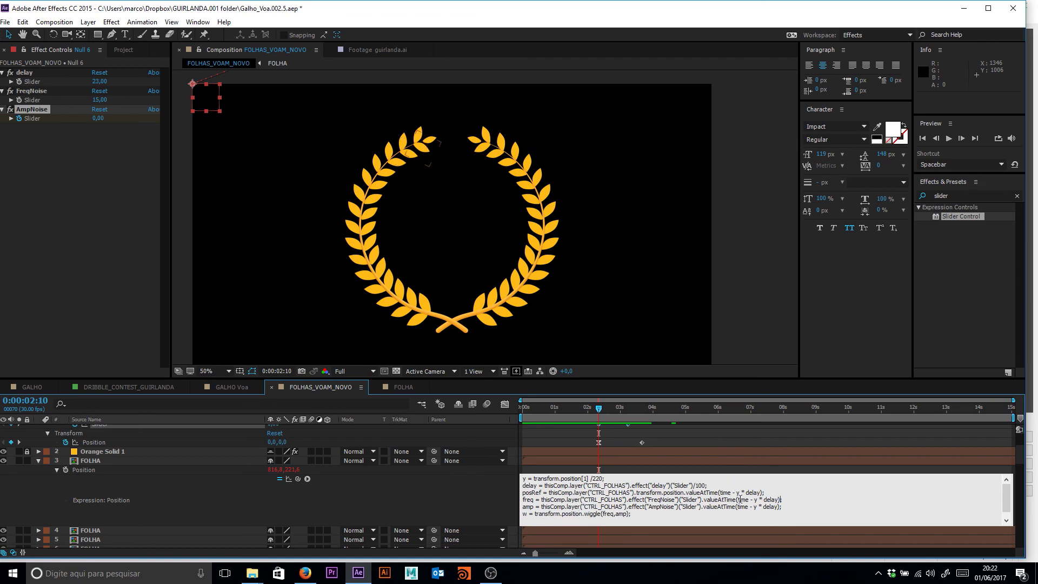
{"action": "key", "text": "KP_Enter"}
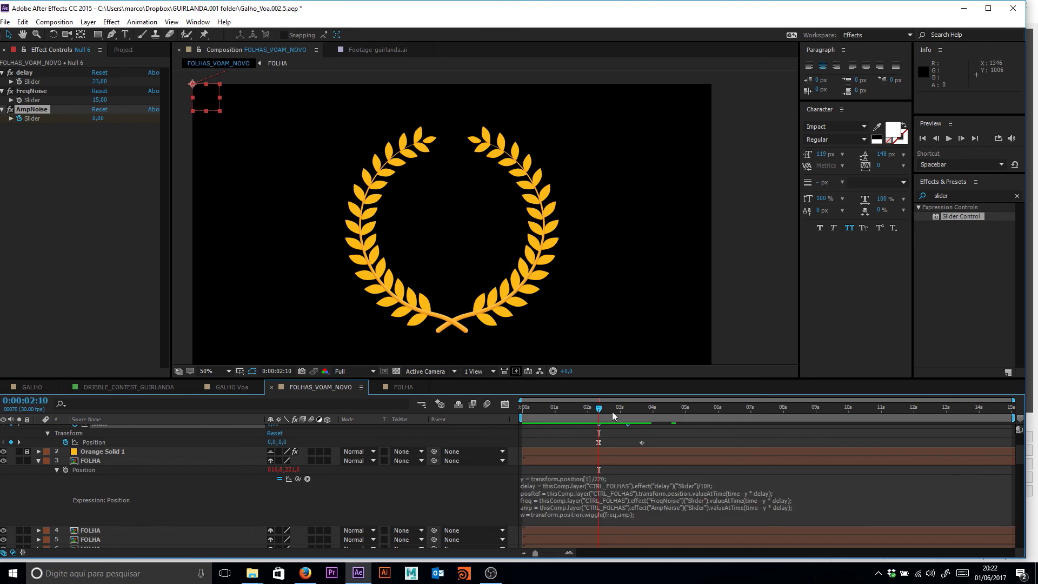
- Copy only the expression from the first FOLHA layer's Position and paste it onto the other FOLHA layers, 4 through 65
{"action": "mouse_move", "coordinate": [609, 406]}
{"action": "left_mouse_down"}
{"action": "mouse_move", "coordinate": [621, 409]}
{"action": "mouse_move", "coordinate": [594, 415]}
{"action": "left_mouse_up"}
{"action": "left_click", "coordinate": [106, 462]}
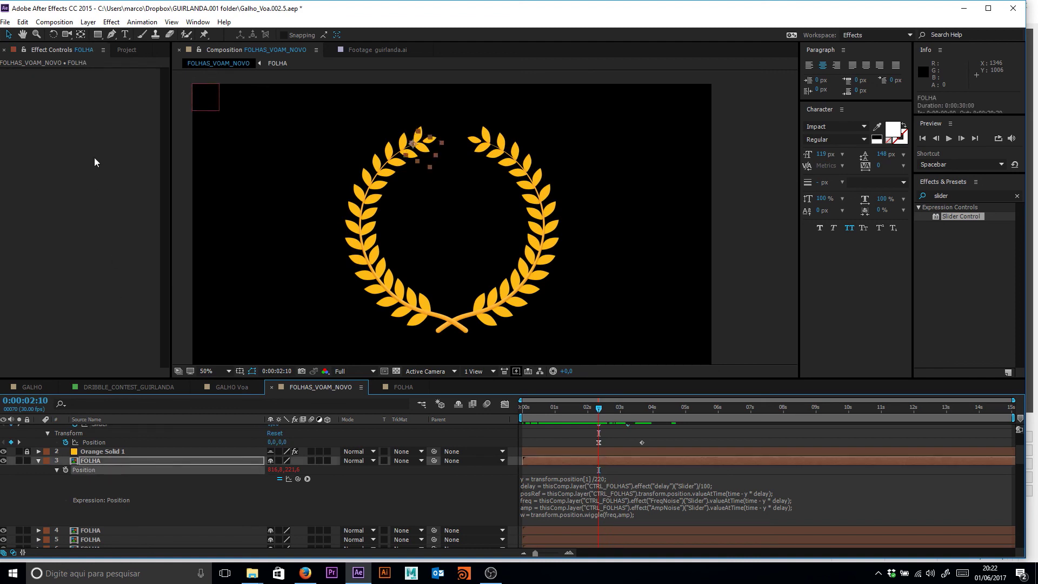
{"action": "left_click", "coordinate": [23, 22]}
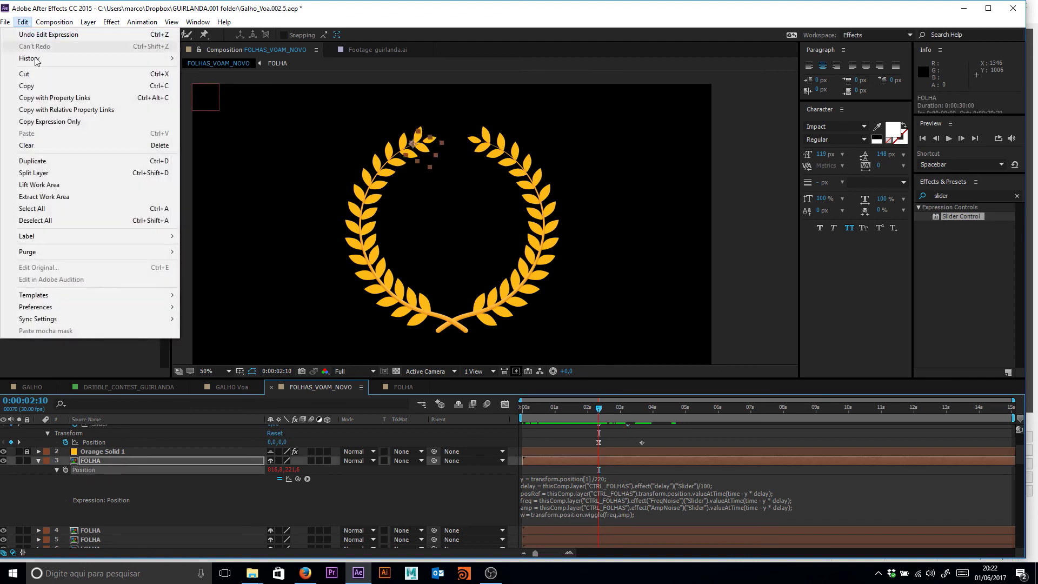
{"action": "left_click", "coordinate": [67, 122]}
{"action": "left_click", "coordinate": [111, 529]}
{"action": "key", "text": "space"}
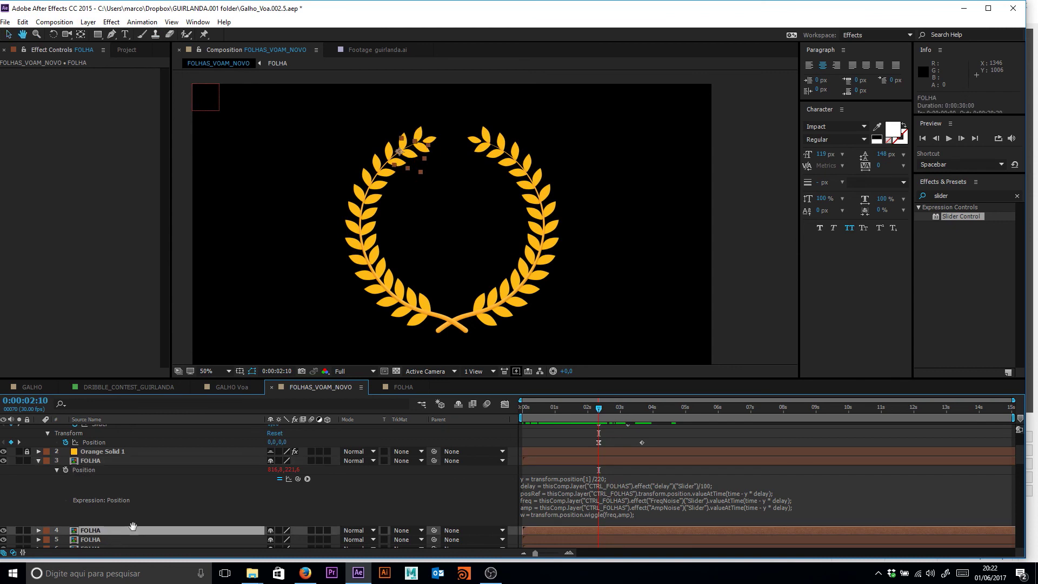
{"action": "left_click_drag", "start_coordinate": [132, 524], "coordinate": [209, 212]}
{"action": "scroll", "coordinate": [162, 510], "scroll_direction": "down", "scroll_amount": 10}
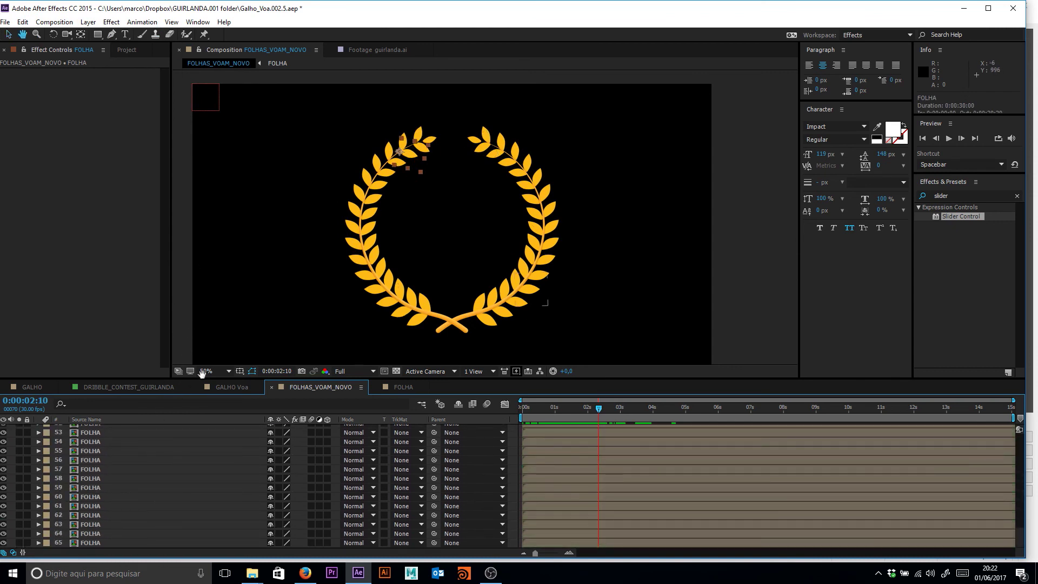
{"action": "left_click", "coordinate": [114, 542], "text": "shift"}
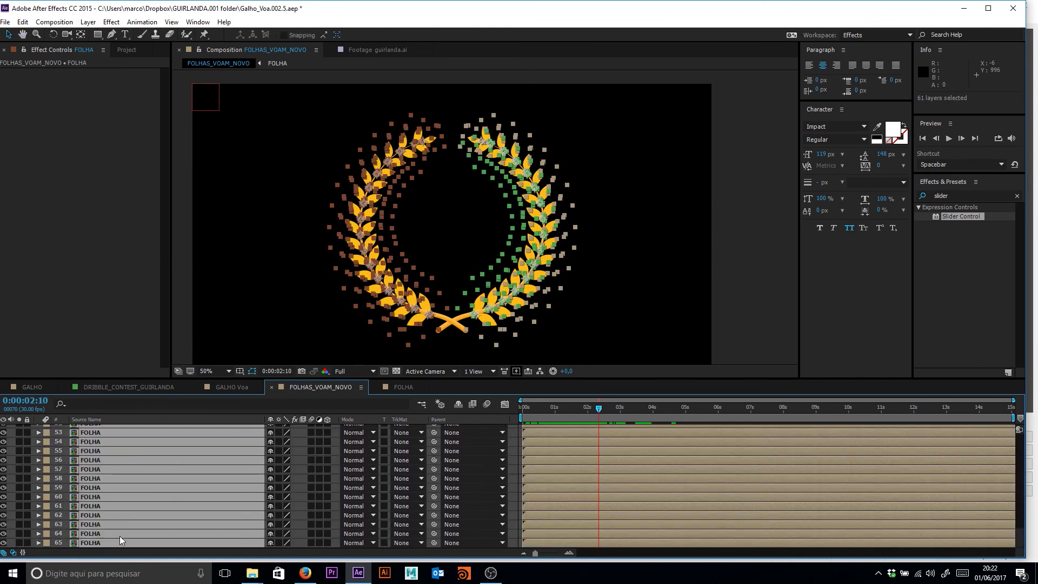
{"action": "key", "text": "ctrl+v"}
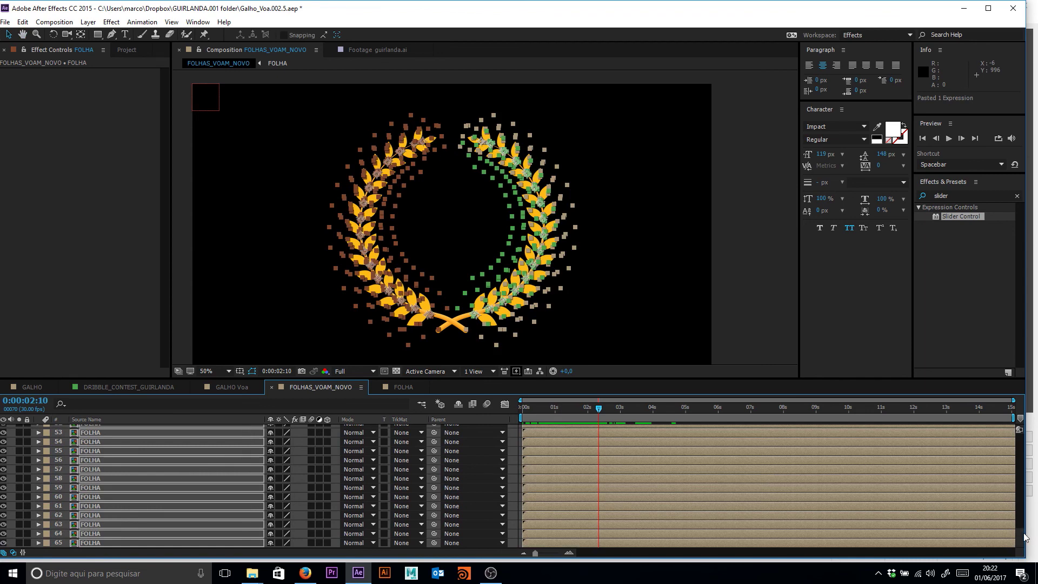
- Preview the animation around the first control keyframes to check the delayed noise on all leaves
{"action": "left_click_drag", "start_coordinate": [1018, 540], "coordinate": [1013, 401]}
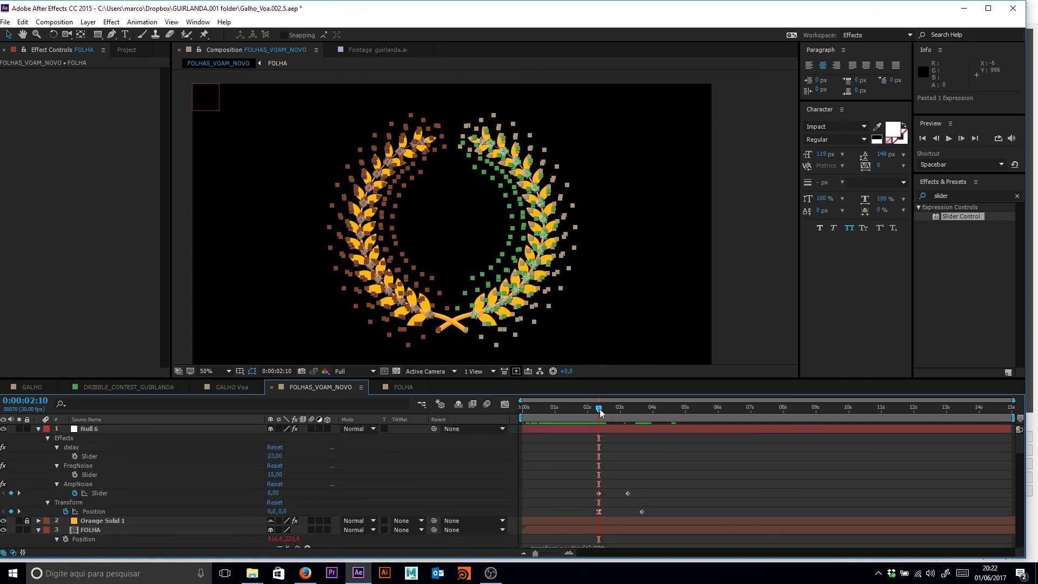
{"action": "key", "text": "space"}
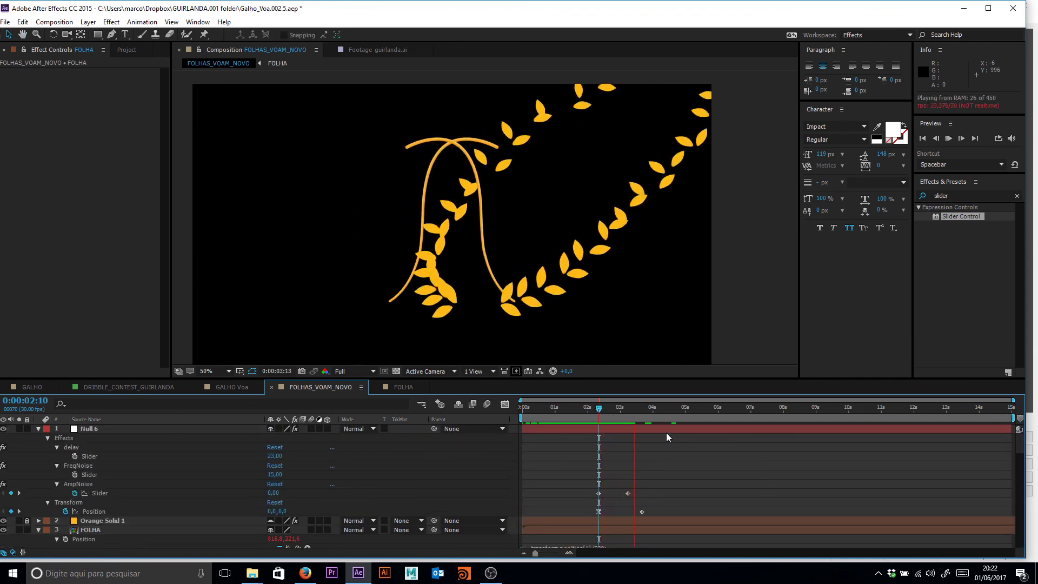
{"action": "left_click_drag", "start_coordinate": [598, 400], "coordinate": [582, 406]}
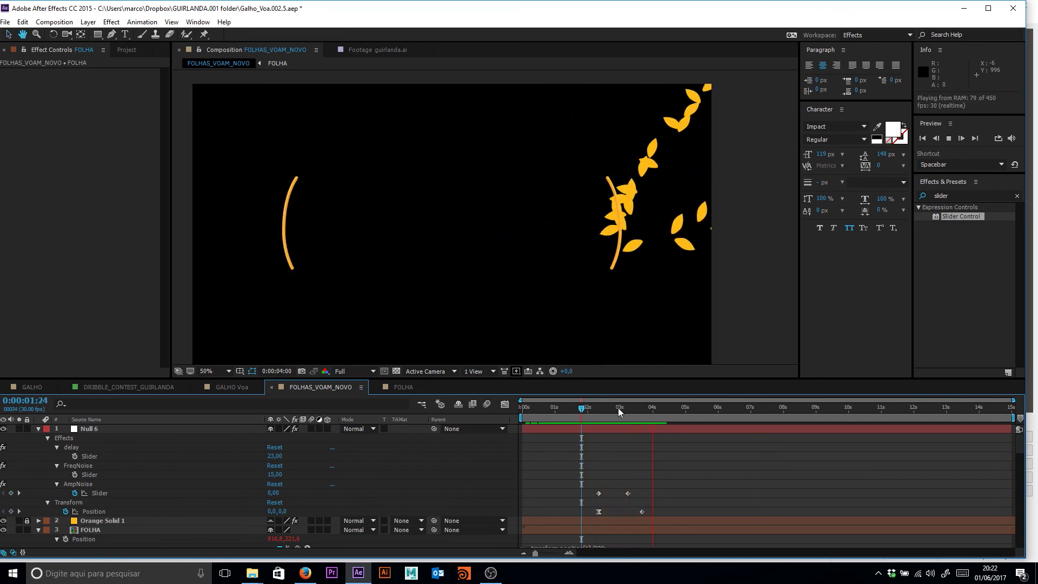
{"action": "key", "text": "space"}
- Set the control null's FreqNoise slider to 1
{"action": "mouse_move", "coordinate": [619, 410]}
{"action": "left_mouse_down"}
{"action": "mouse_move", "coordinate": [640, 416]}
{"action": "mouse_move", "coordinate": [628, 411]}
{"action": "left_mouse_up"}
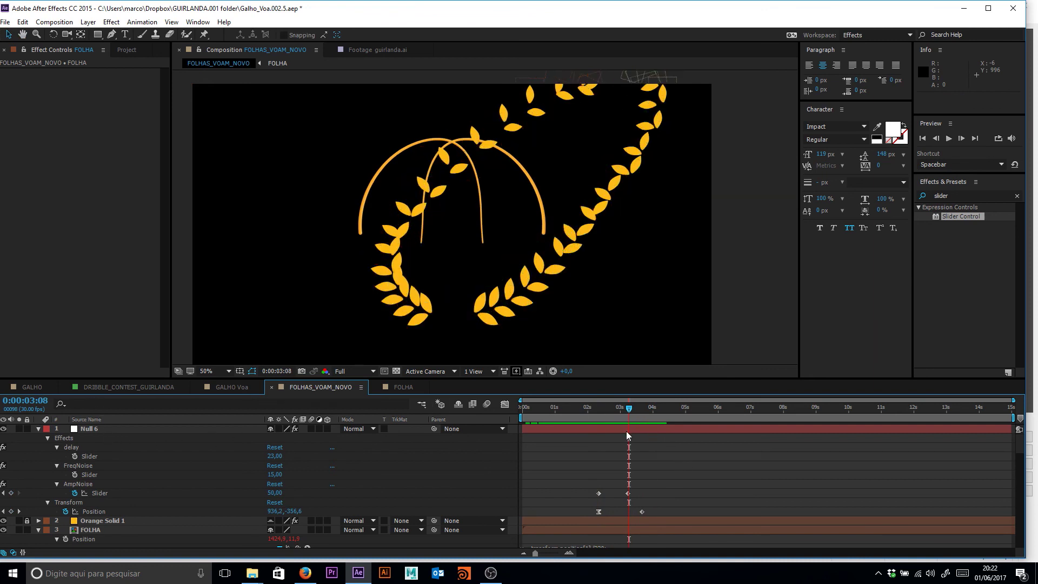
{"action": "left_click", "coordinate": [276, 473]}
{"action": "type", "text": "1"}
{"action": "left_click", "coordinate": [261, 474]}
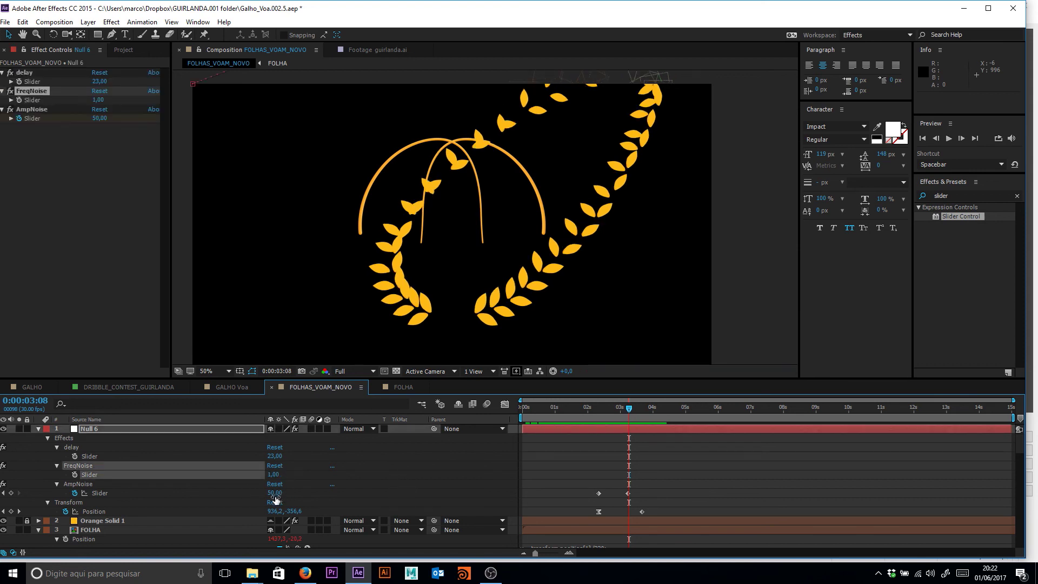
- Set the control null's AmpNoise keyframe at 0:00:03:07 to 70
{"action": "left_click", "coordinate": [275, 494]}
{"action": "left_click", "coordinate": [627, 409]}
{"action": "left_click", "coordinate": [277, 493]}
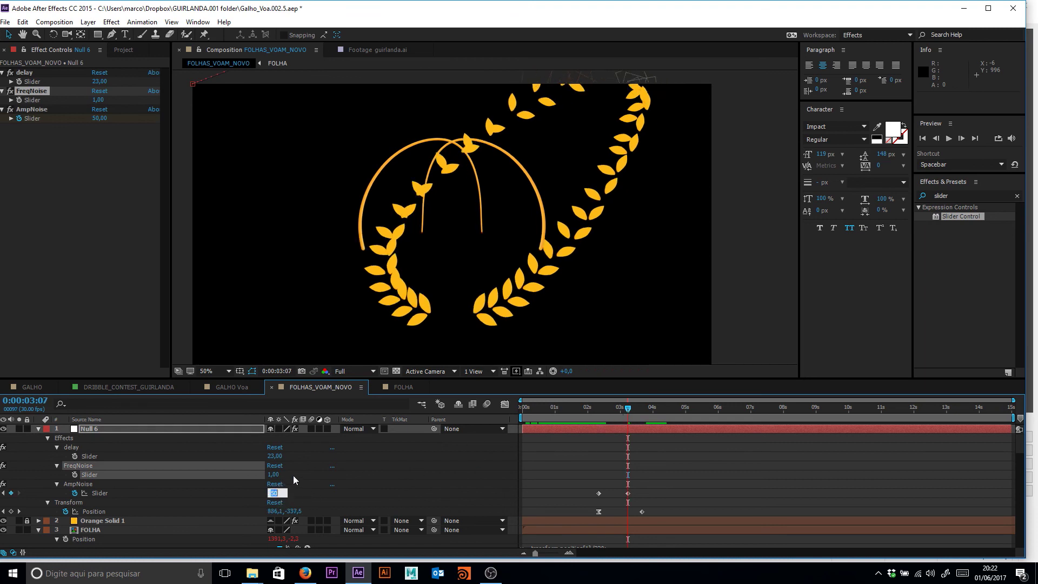
{"action": "type", "text": "70"}
{"action": "key", "text": "Return"}
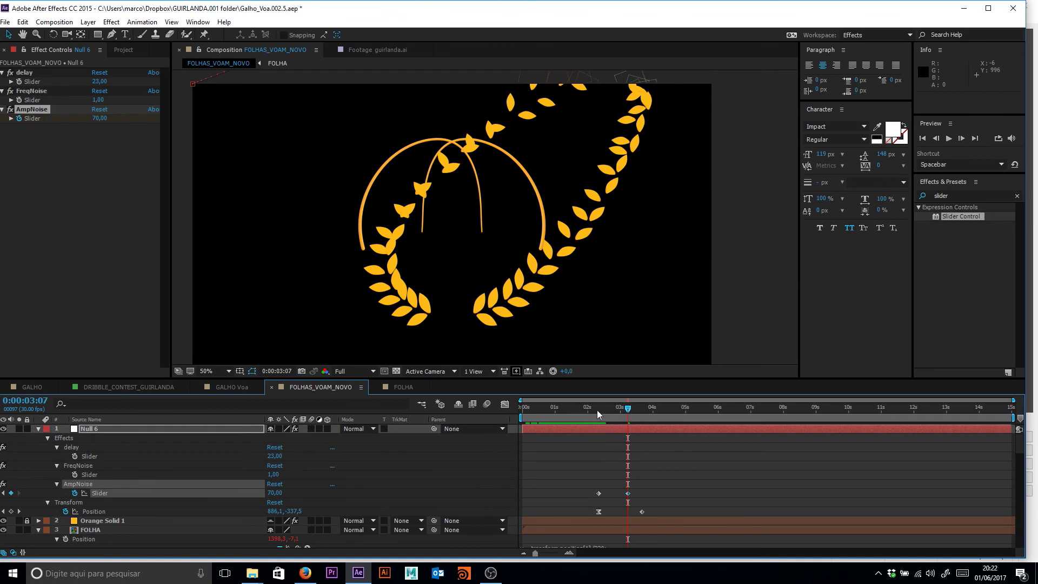
- Preview the leaves flying away from just before 0:00:02:10 with the new frequency and amplitude
{"action": "left_click", "coordinate": [593, 409]}
{"action": "key", "text": "space"}
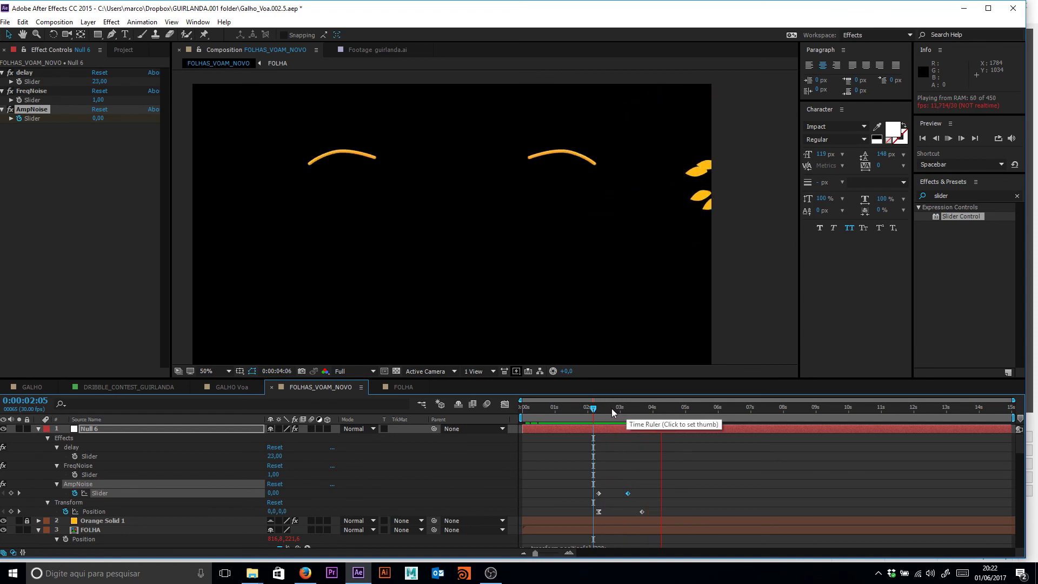
{"action": "left_click", "coordinate": [594, 407]}
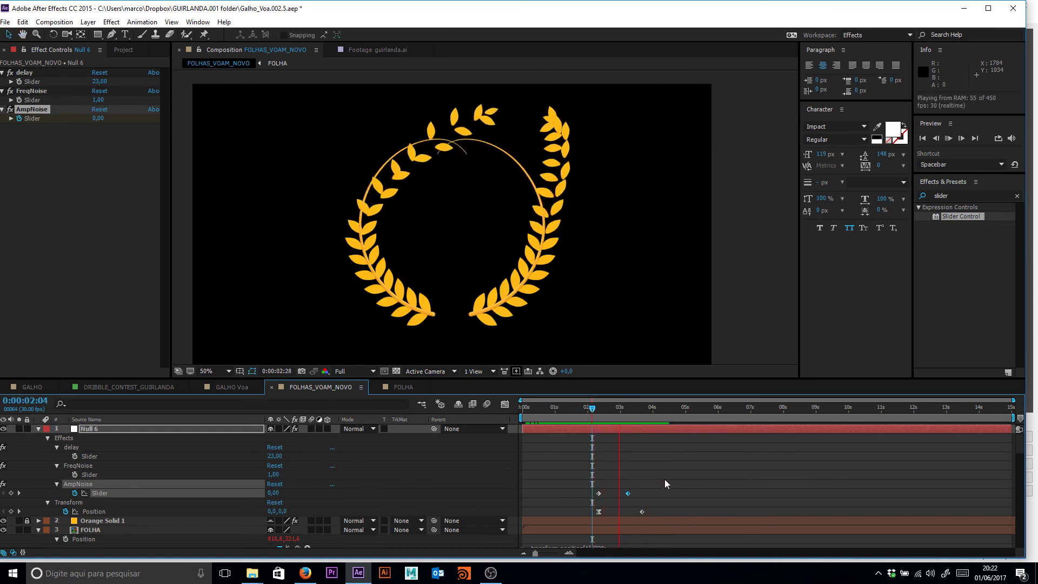
- Set the control null's AmpNoise keyframe at 0:00:03:07 to 120
{"action": "left_click", "coordinate": [626, 408]}
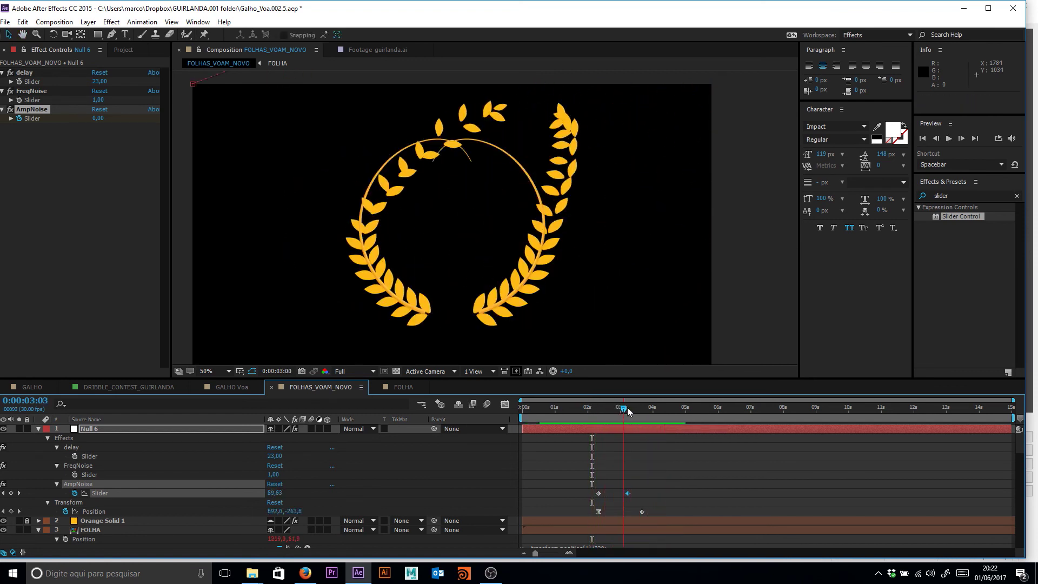
{"action": "left_click", "coordinate": [627, 409]}
{"action": "left_click", "coordinate": [276, 492]}
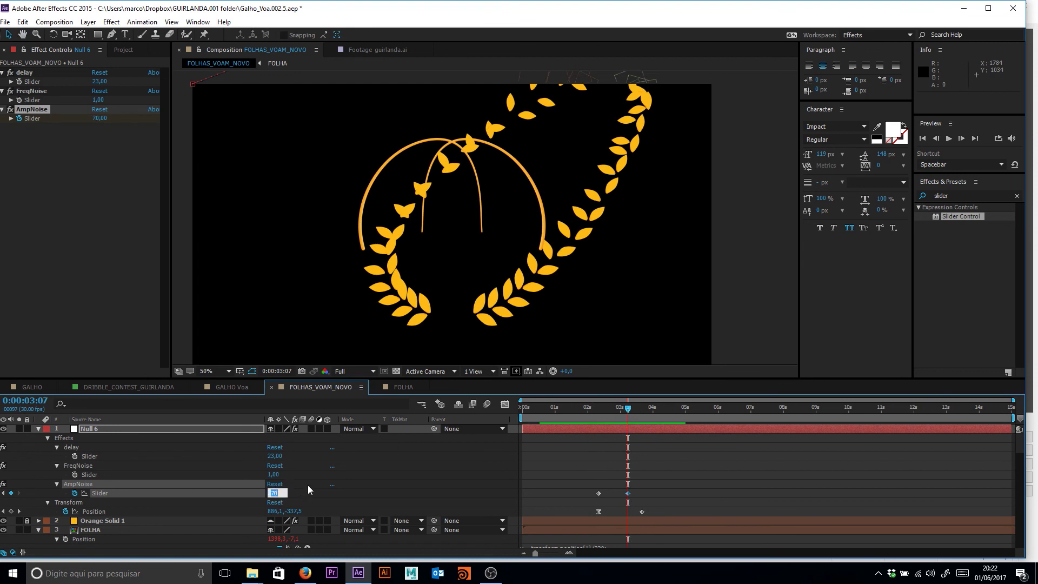
{"action": "type", "text": "120"}
{"action": "key", "text": "Return"}
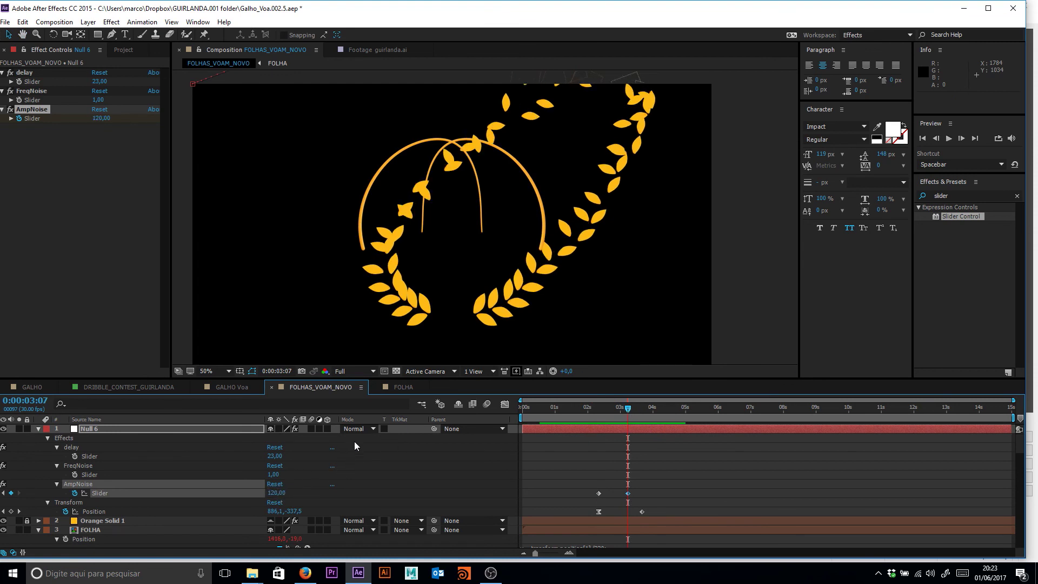
- Replay the fly-away animation from around the first AmpNoise keyframe to judge the stronger noise
{"action": "left_click", "coordinate": [600, 406]}
{"action": "key", "text": "space"}
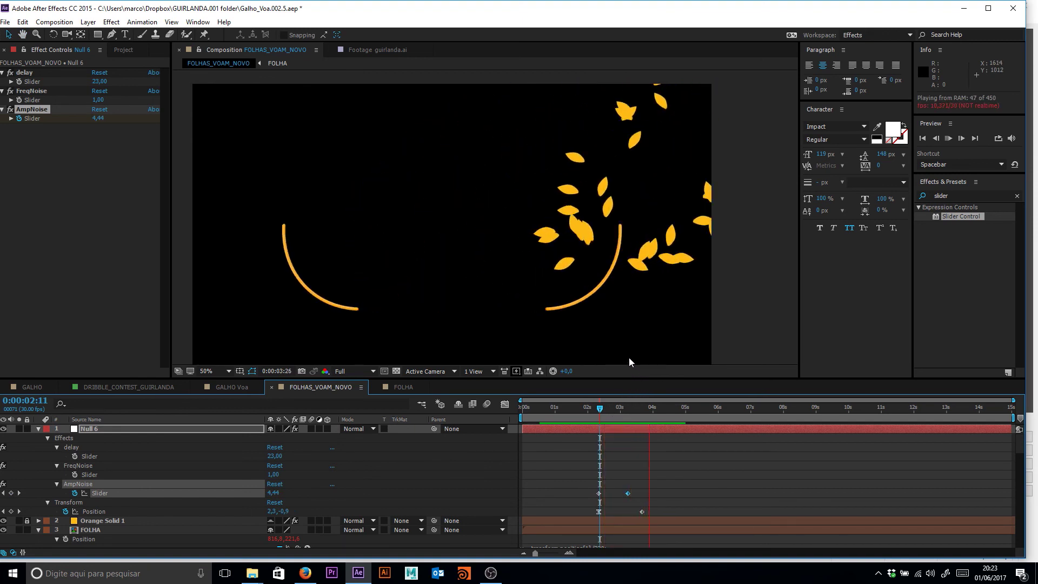
{"action": "left_click", "coordinate": [590, 408]}
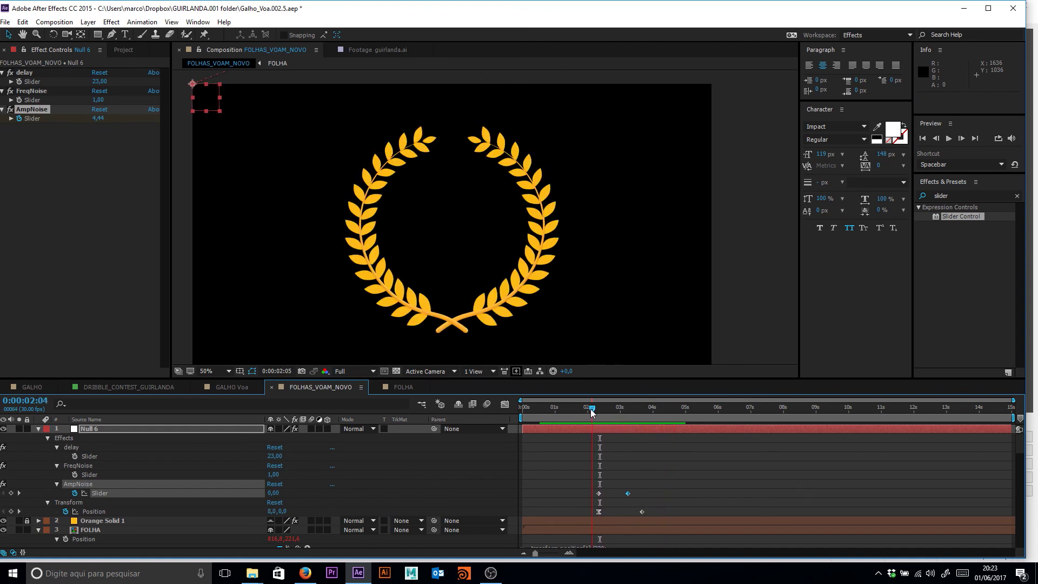
{"action": "key", "text": "space"}
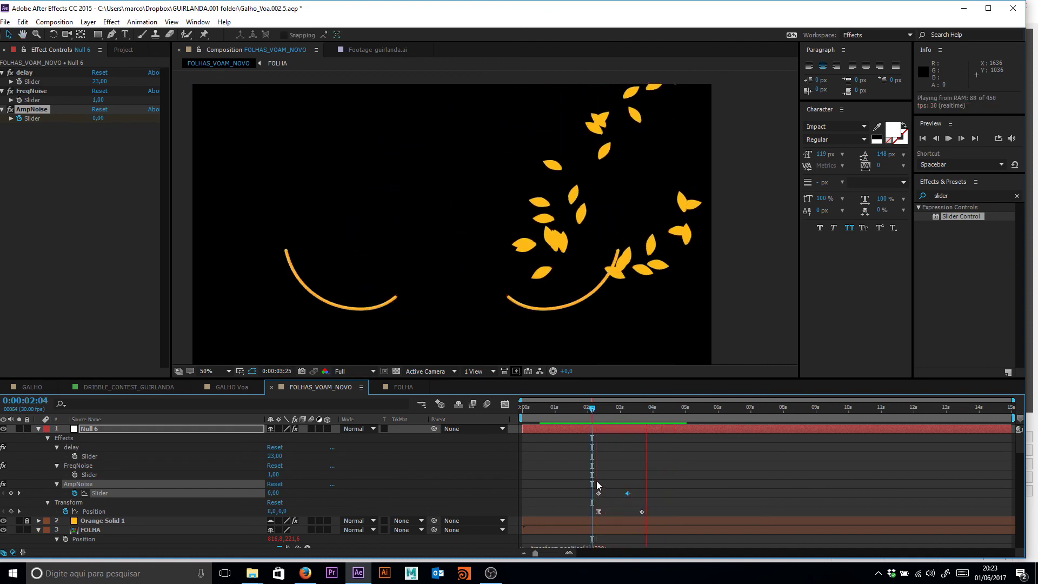
- Replay the leaves' flight from around 0:00:02:00 and check the frames between 0:00:02:10 and 0:00:02:28
{"action": "left_click", "coordinate": [586, 407]}
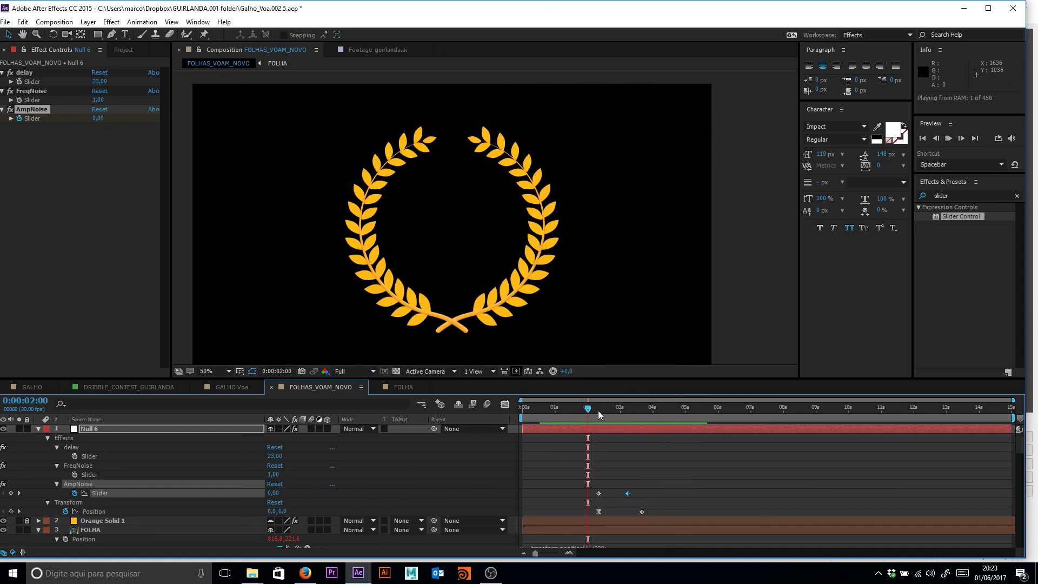
{"action": "key", "text": "space"}
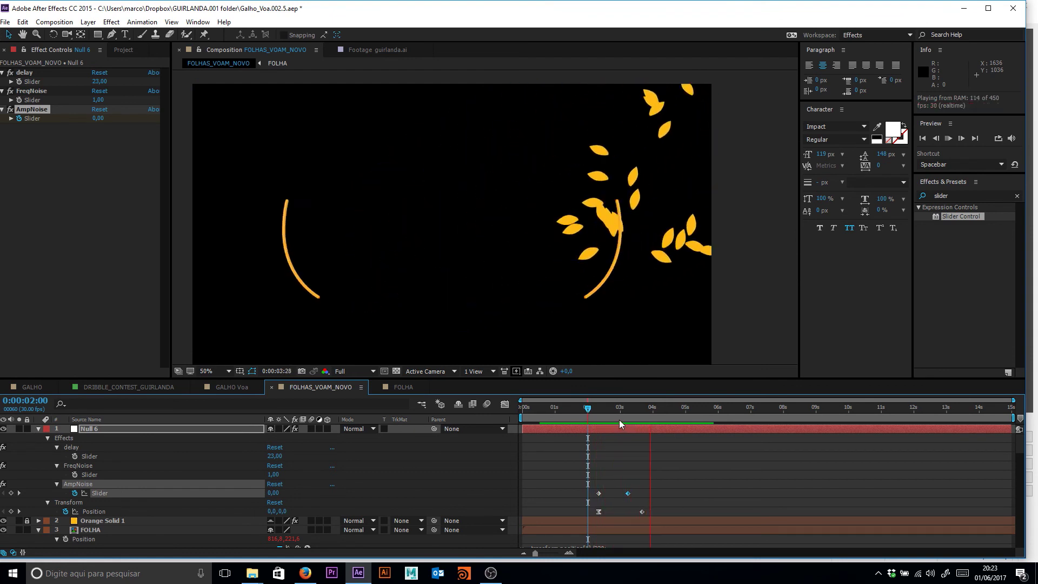
{"action": "left_click", "coordinate": [593, 410]}
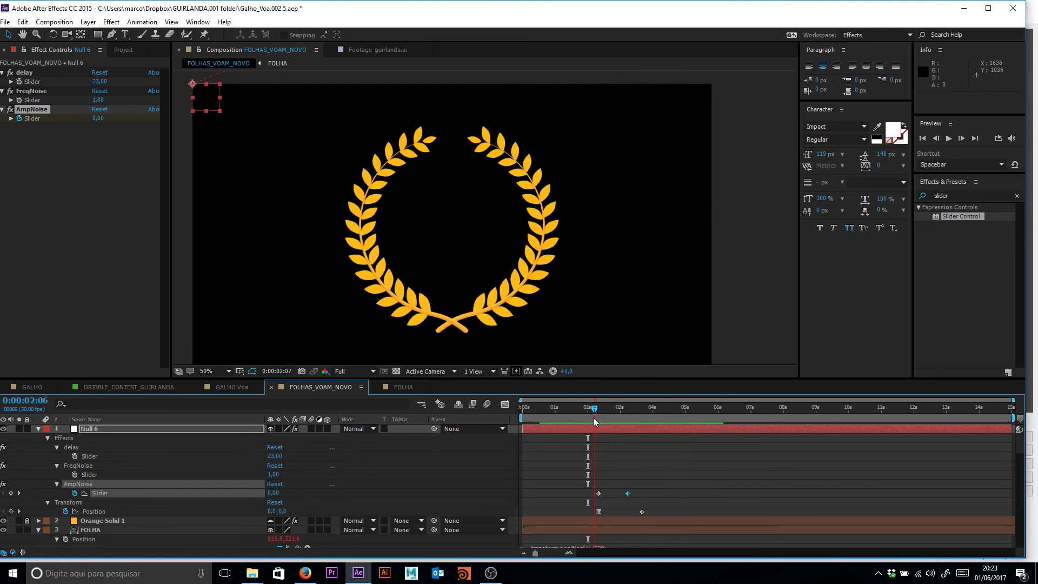
{"action": "key", "text": "space"}
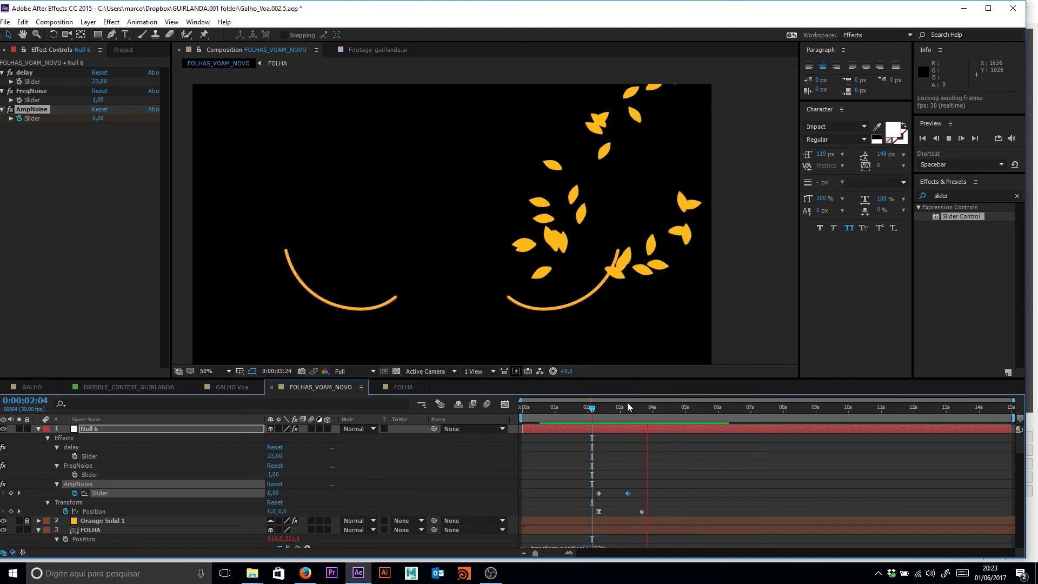
{"action": "left_click", "coordinate": [593, 411]}
{"action": "left_click_drag", "start_coordinate": [593, 412], "coordinate": [597, 411]}
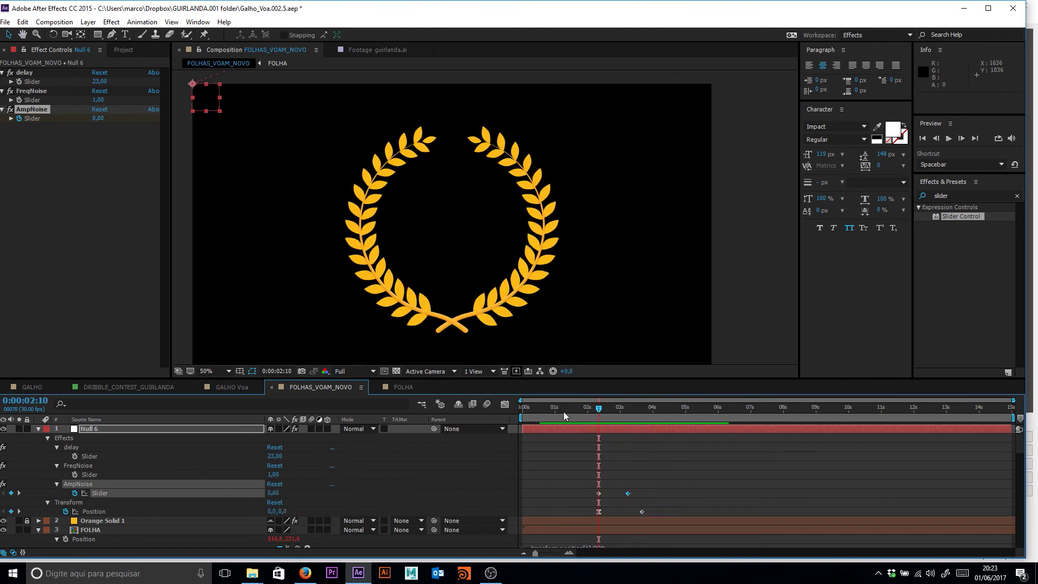
{"action": "left_click", "coordinate": [617, 410]}
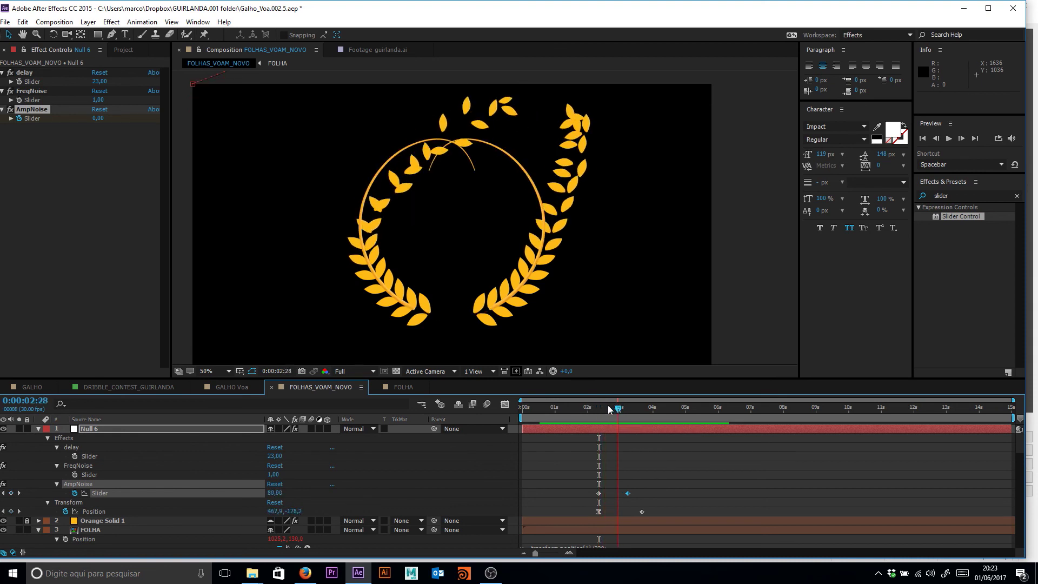
{"action": "left_click", "coordinate": [598, 407]}
- Turn all the composition's unlocked layers, including every FOLHA leaf and the control null, into 3D layers
{"action": "scroll", "coordinate": [213, 491], "scroll_direction": "down", "scroll_amount": 5}
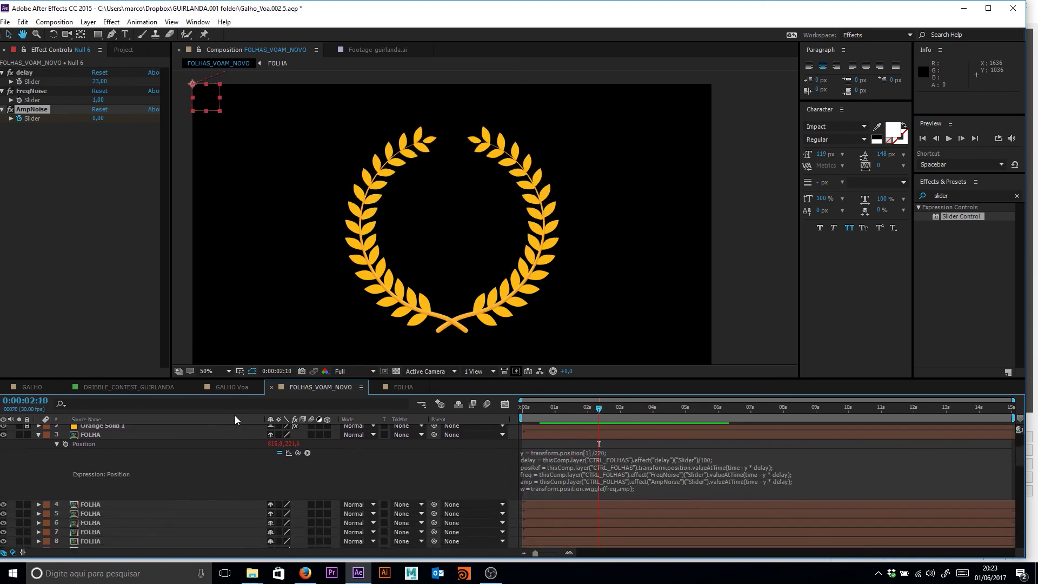
{"action": "left_click", "coordinate": [160, 505]}
{"action": "key", "text": "ctrl+a"}
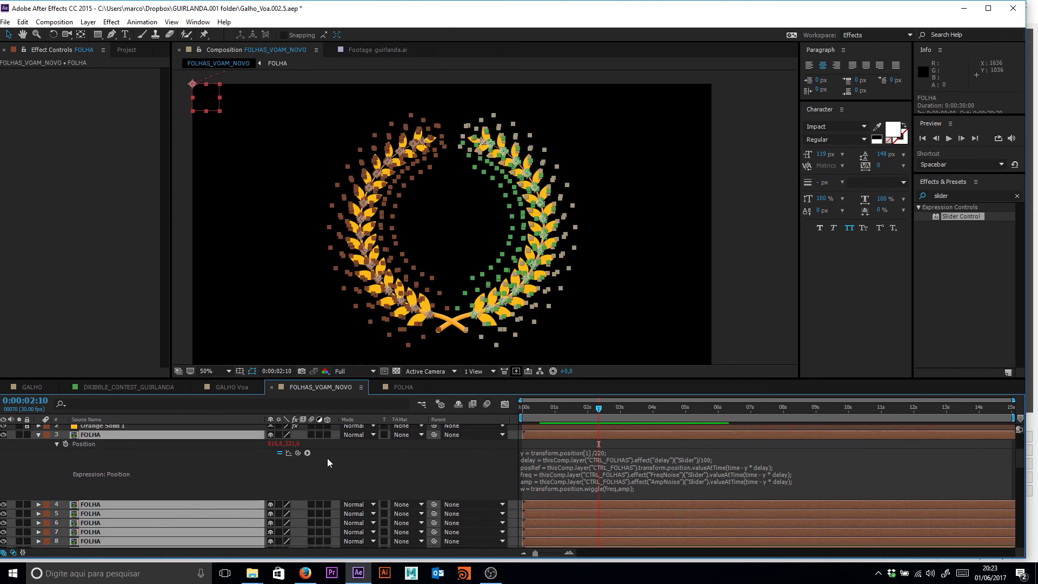
{"action": "left_click", "coordinate": [327, 435]}
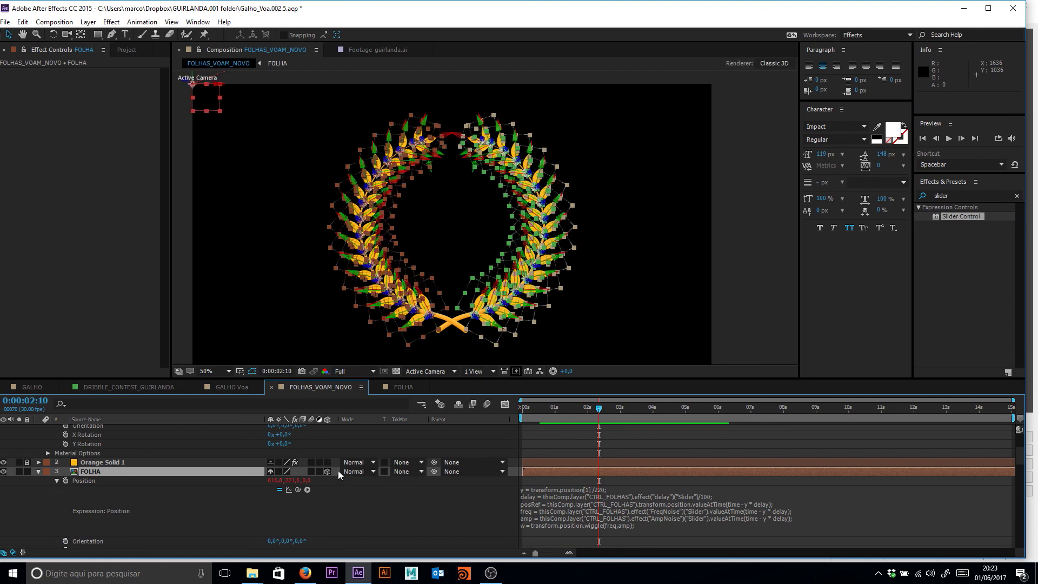
{"action": "scroll", "coordinate": [339, 472], "scroll_direction": "down", "scroll_amount": 8}
{"action": "scroll", "coordinate": [372, 455], "scroll_direction": "up", "scroll_amount": 5}
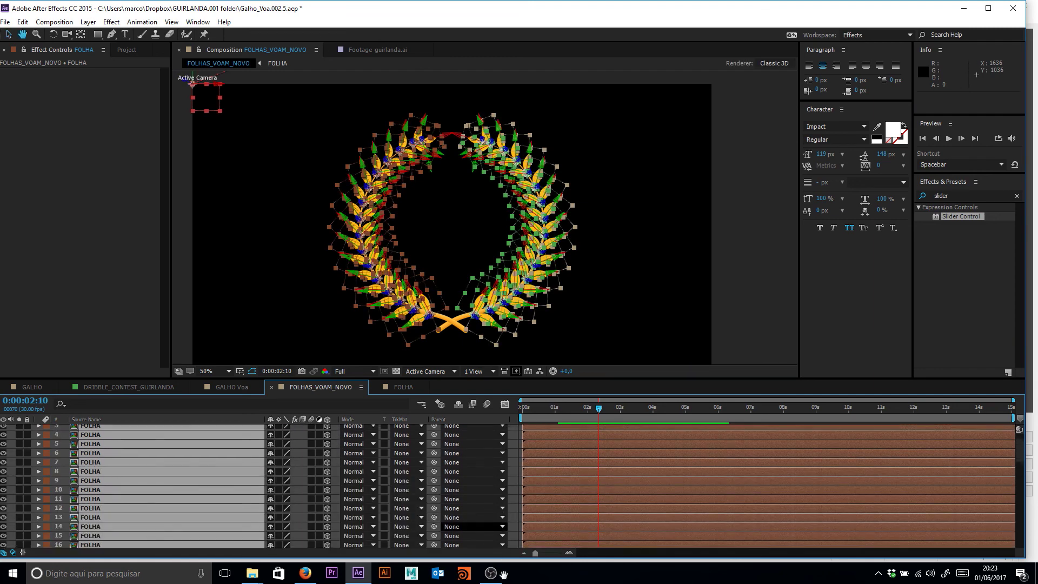
{"action": "left_click", "coordinate": [511, 452]}
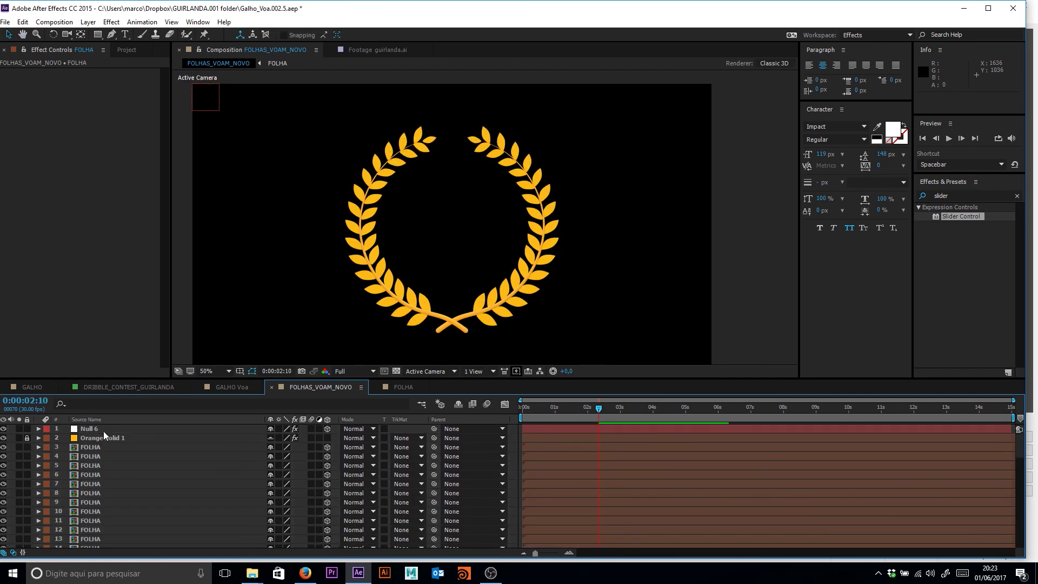
- Show the full Position expression of the first FOLHA layer together with its orientation and rotation properties
{"action": "left_click", "coordinate": [97, 447]}
{"action": "key", "text": "p"}
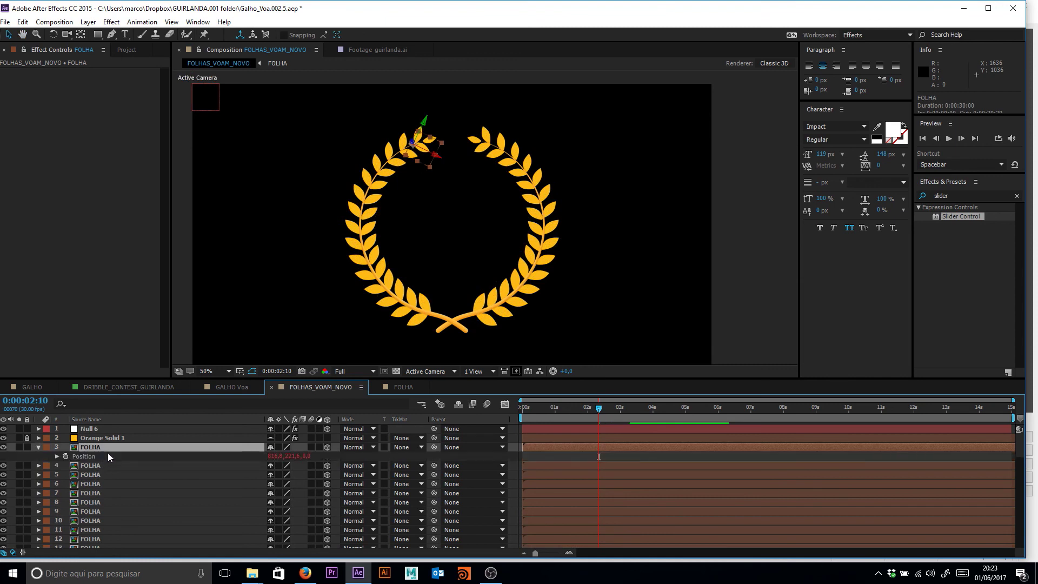
{"action": "left_click", "coordinate": [56, 456]}
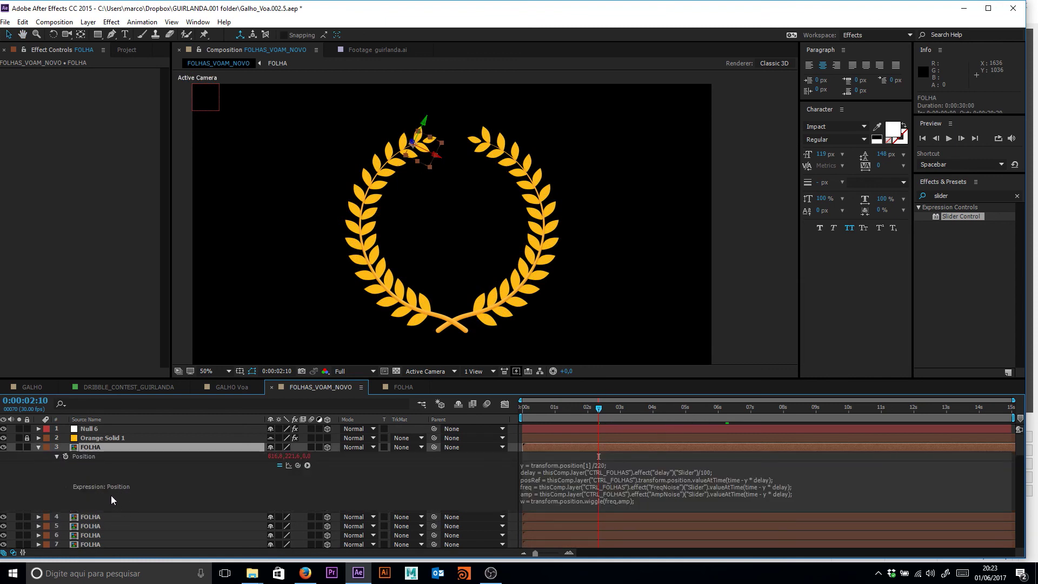
{"action": "key", "text": "shift+r"}
{"action": "left_click_drag", "start_coordinate": [111, 495], "coordinate": [162, 514]}
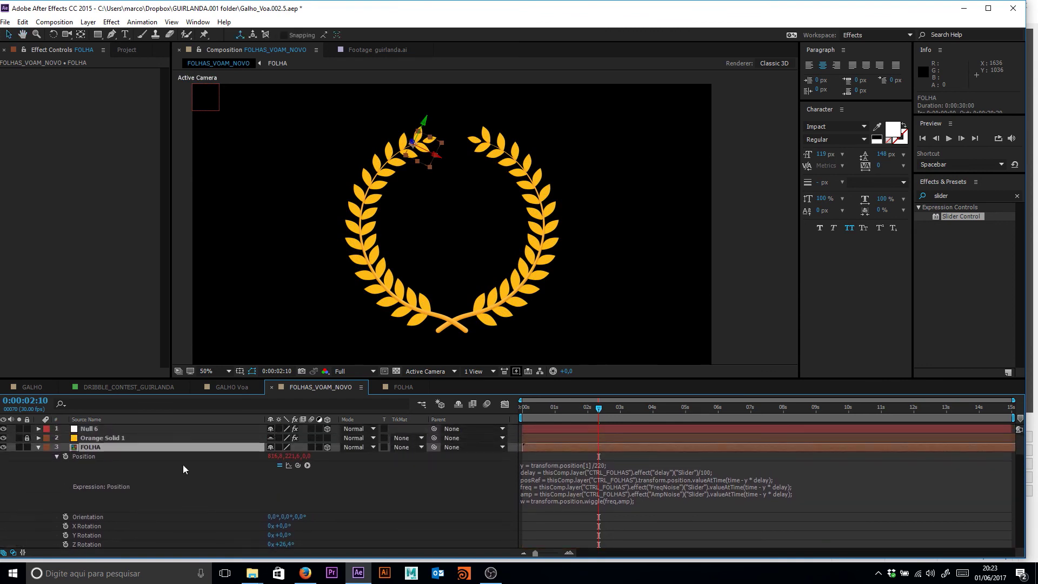
{"action": "left_click", "coordinate": [537, 510]}
{"action": "key", "text": "Return"}
{"action": "key", "text": "Return"}
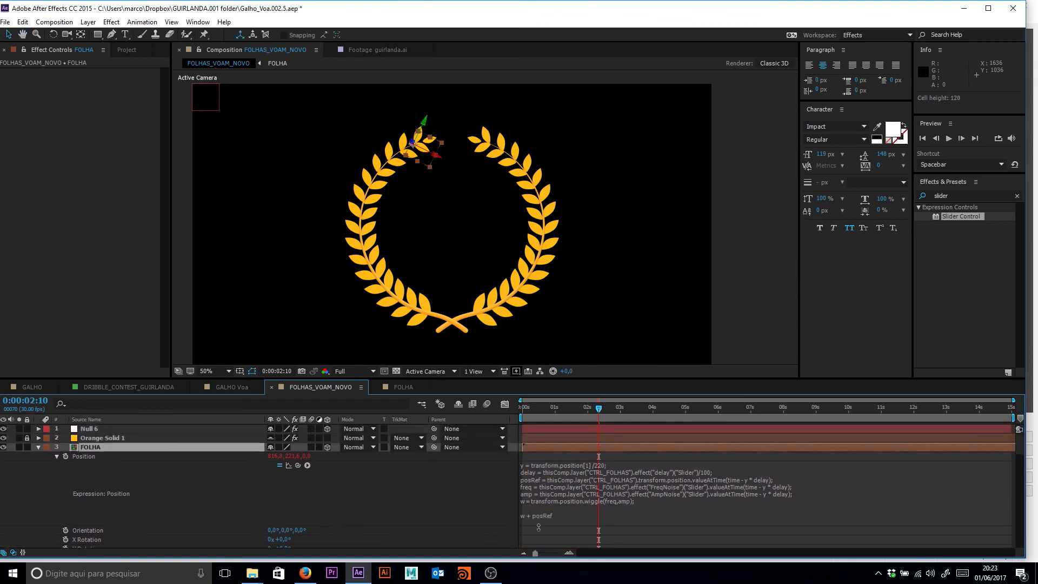
{"action": "type", "text": "w + posRef"}
- Copy the first FOLHA layer's Position expression and apply it as an expression on the same layer's X Rotation
{"action": "left_click_drag", "start_coordinate": [227, 501], "coordinate": [244, 477]}
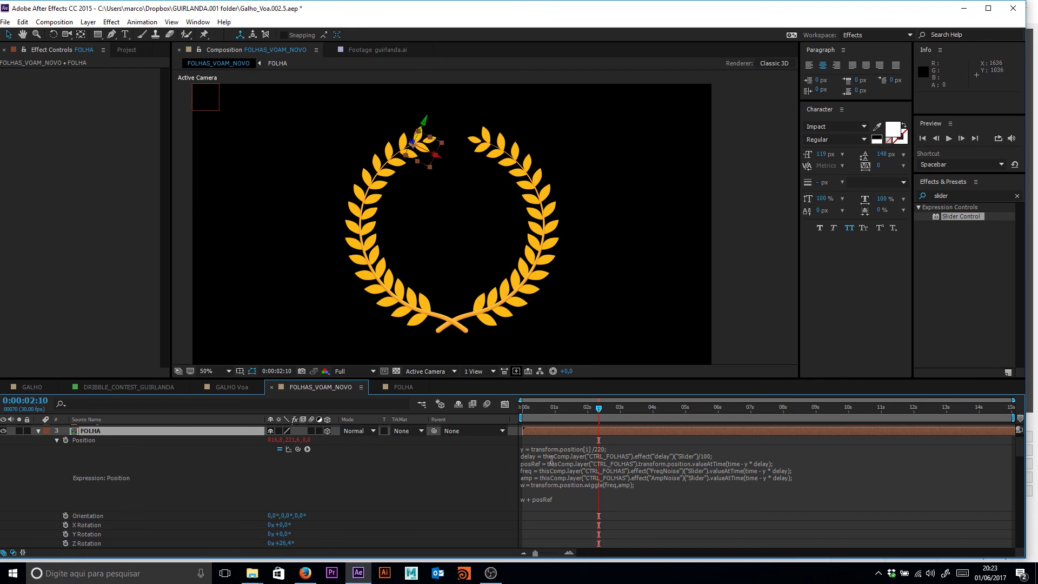
{"action": "left_click", "coordinate": [547, 463]}
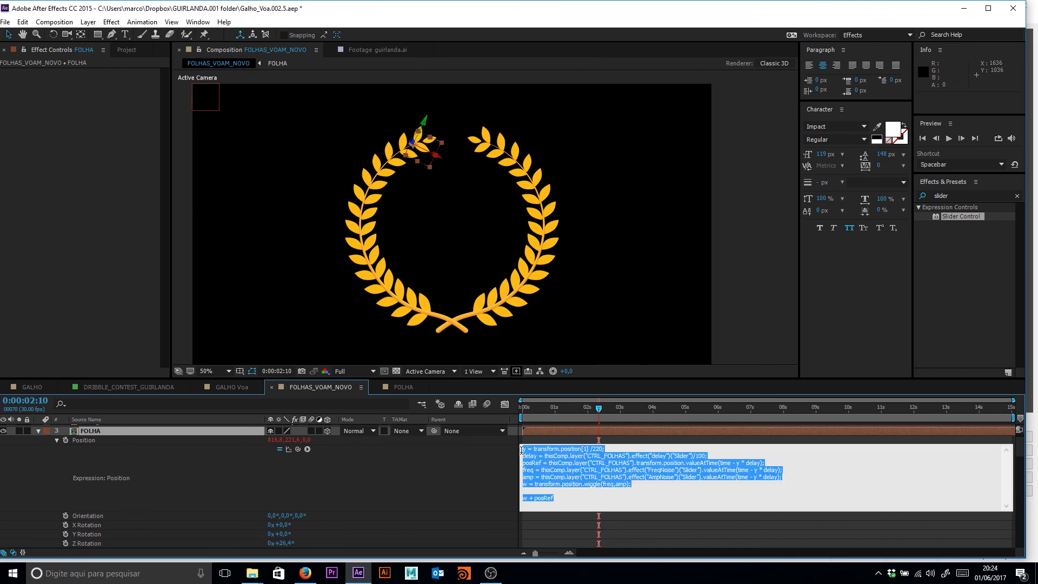
{"action": "left_click", "coordinate": [525, 455]}
{"action": "left_click", "coordinate": [498, 485]}
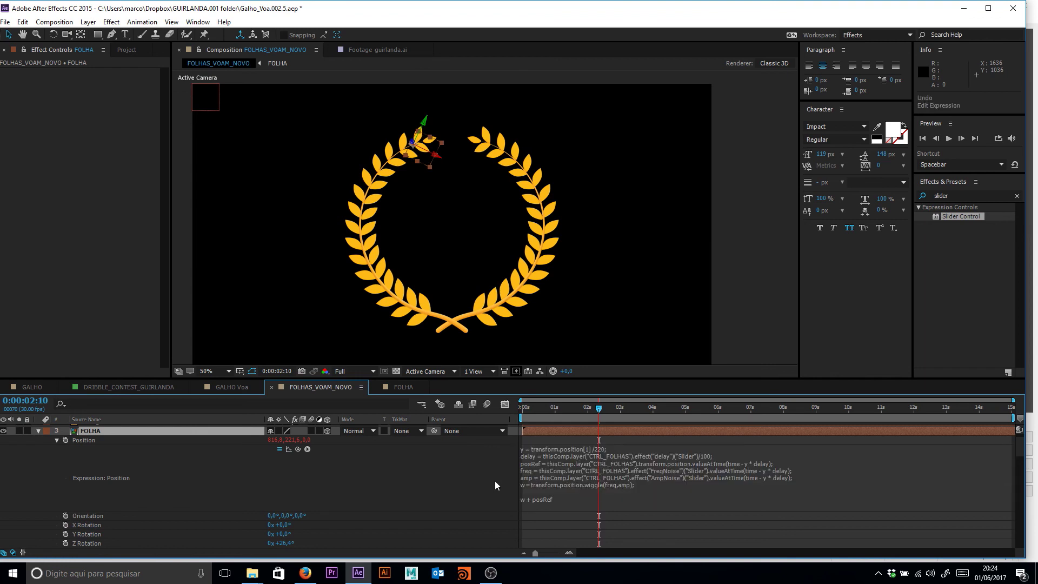
{"action": "scroll", "coordinate": [191, 474], "scroll_direction": "down", "scroll_amount": 1}
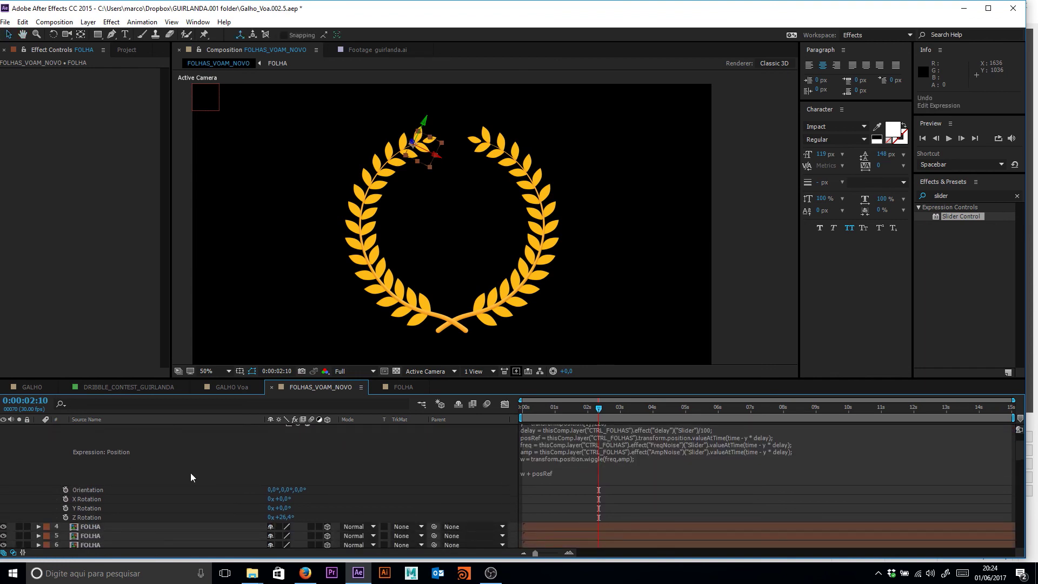
{"action": "left_click", "coordinate": [528, 501]}
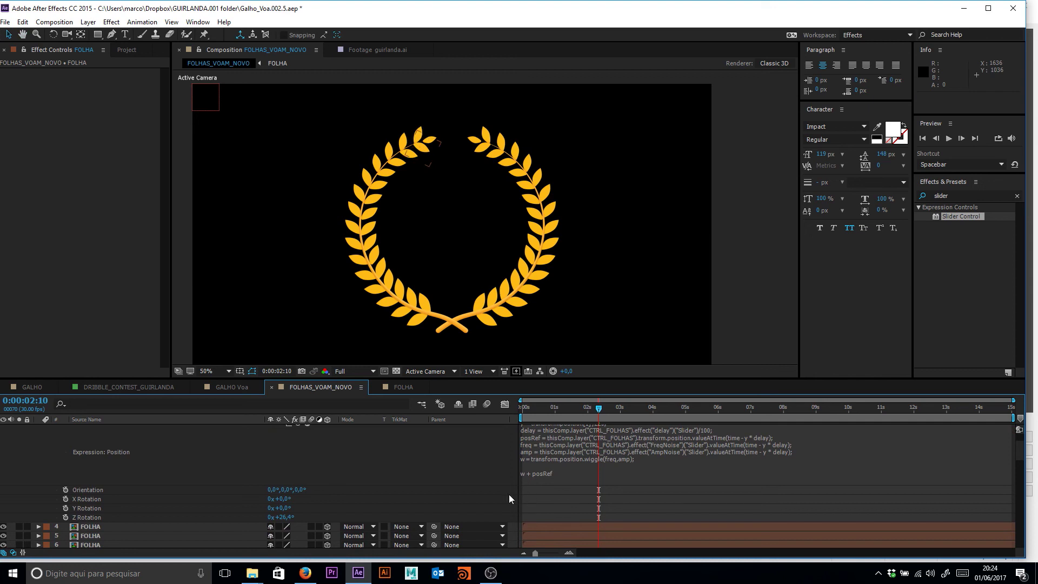
{"action": "left_click", "coordinate": [65, 498], "text": "alt"}
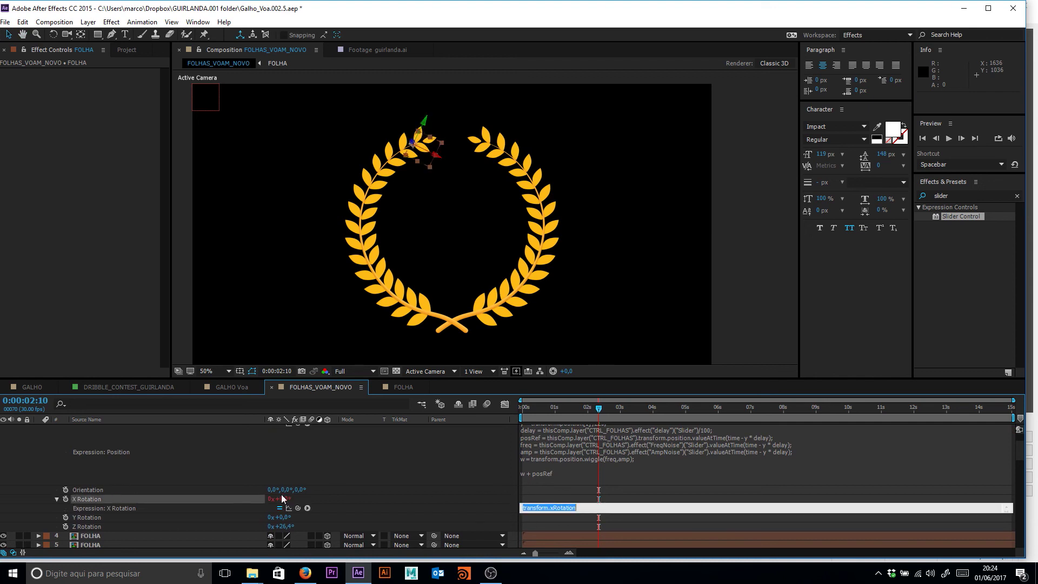
{"action": "type", "text": "w + posRef"}
{"action": "left_click_drag", "start_coordinate": [545, 512], "coordinate": [558, 569]}
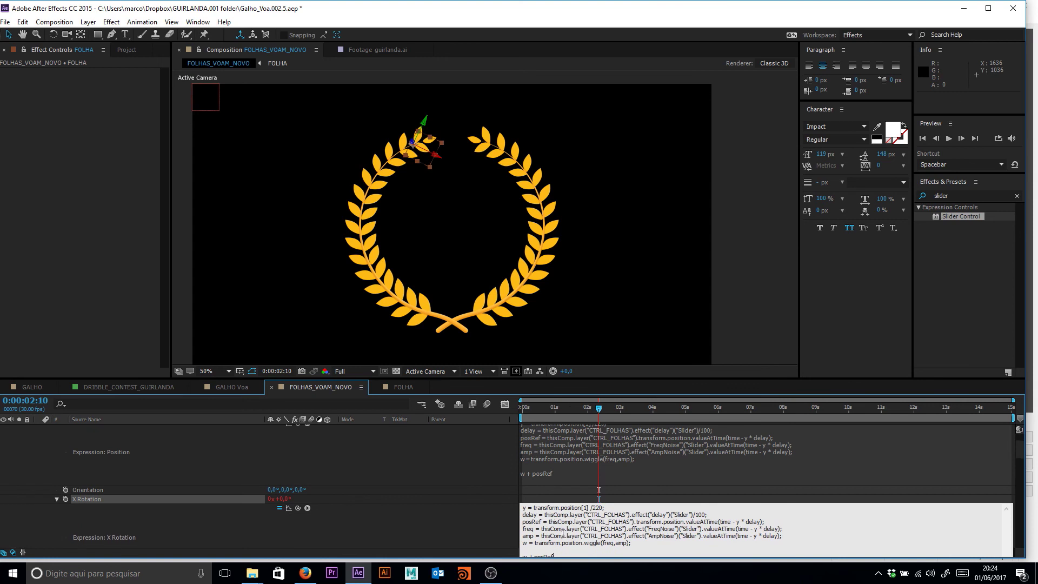
{"action": "left_click", "coordinate": [568, 488]}
{"action": "scroll", "coordinate": [575, 439], "scroll_direction": "down", "scroll_amount": 2}
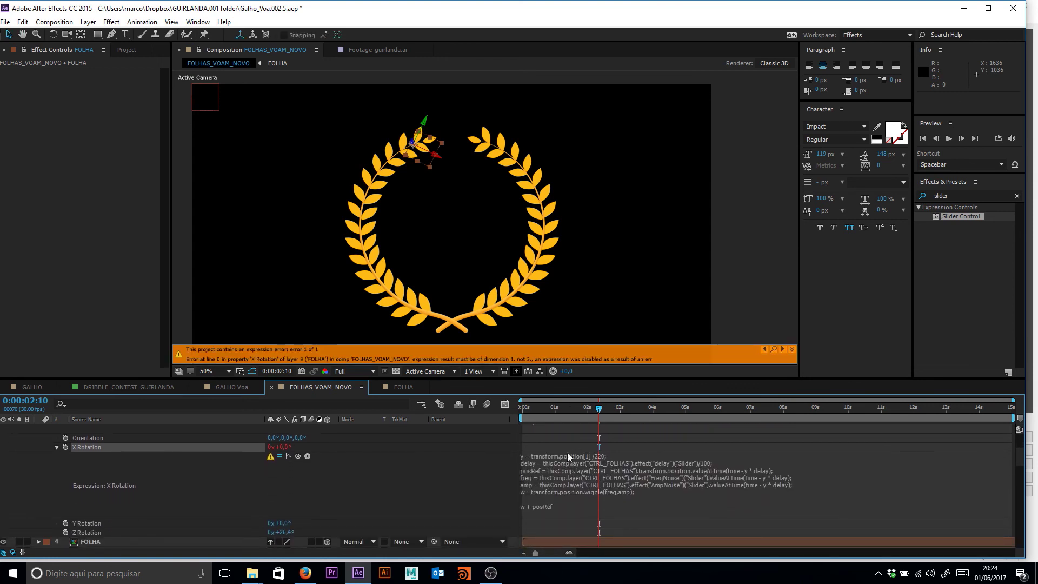
- Delete the posRef definition and the closing "w + posRef" line from the X Rotation expression
{"action": "left_click", "coordinate": [566, 480]}
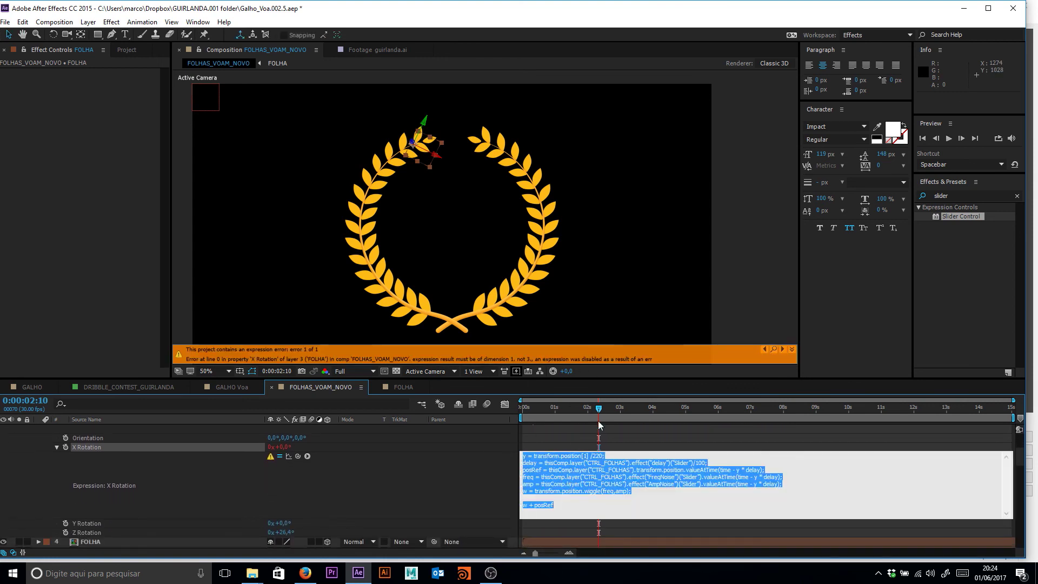
{"action": "left_click", "coordinate": [563, 493]}
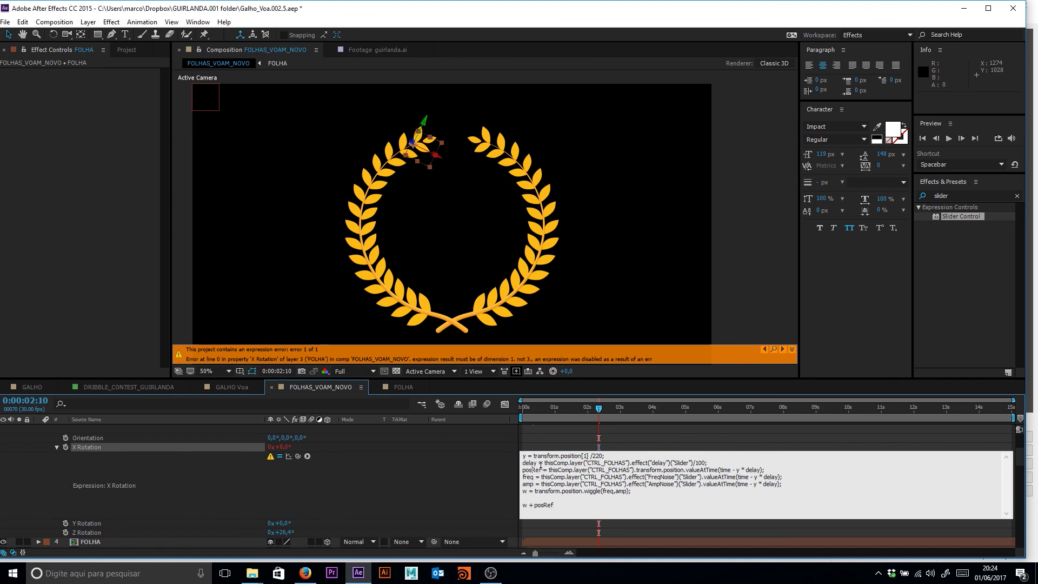
{"action": "left_click", "coordinate": [773, 469]}
{"action": "left_click_drag", "start_coordinate": [767, 469], "coordinate": [518, 468]}
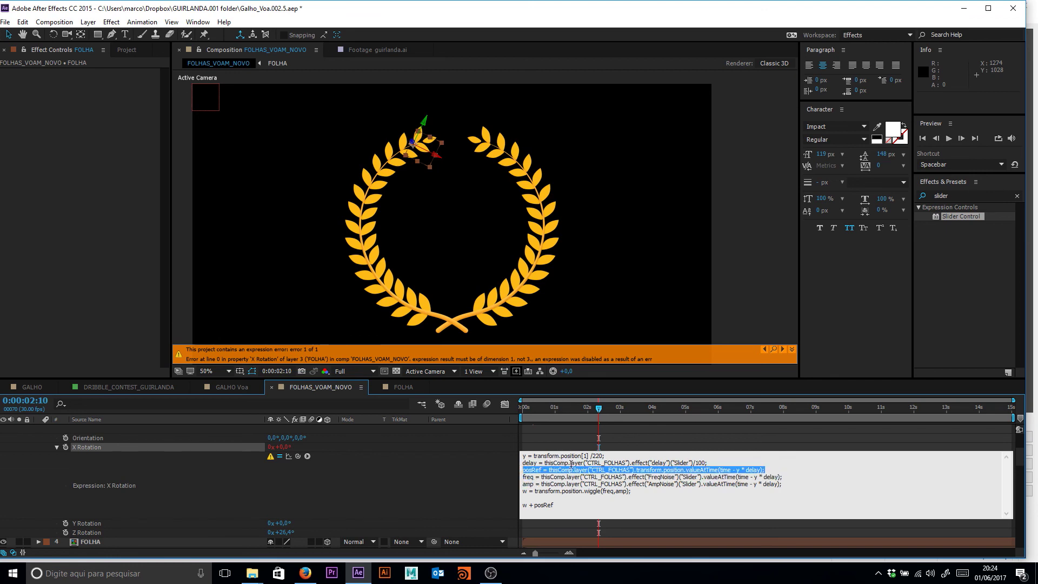
{"action": "key", "text": "BackSpace"}
{"action": "key", "text": "Delete"}
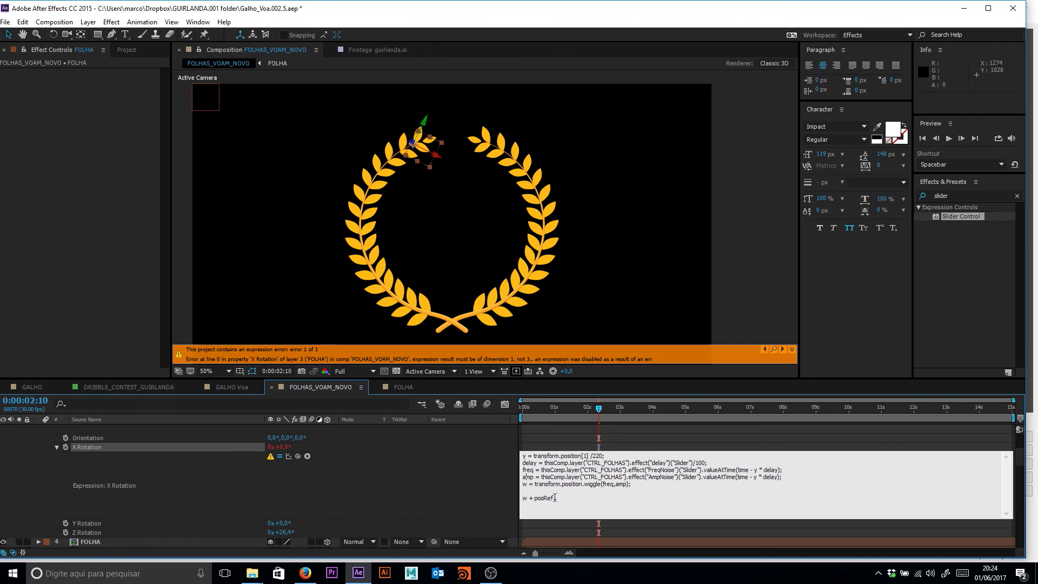
{"action": "left_click_drag", "start_coordinate": [563, 498], "coordinate": [513, 497]}
{"action": "key", "text": "BackSpace"}
{"action": "key", "text": "KP_Enter"}
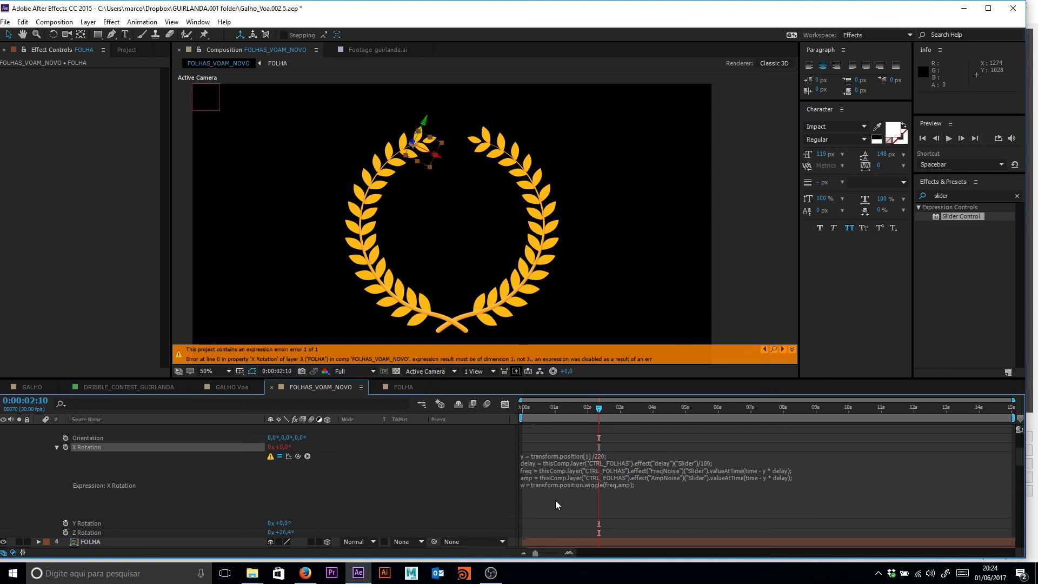
- Check the X Rotation expression error, and replace the "w = transform.position.wiggle(freq,amp);" line with "wiggle(freq,amp)"
{"action": "left_click", "coordinate": [270, 458]}
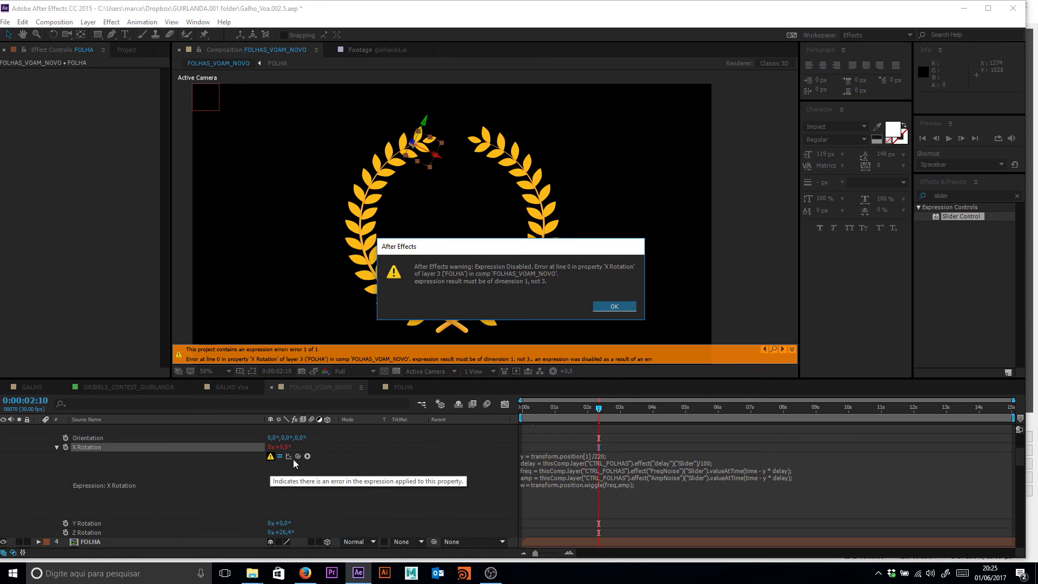
{"action": "left_click", "coordinate": [611, 304]}
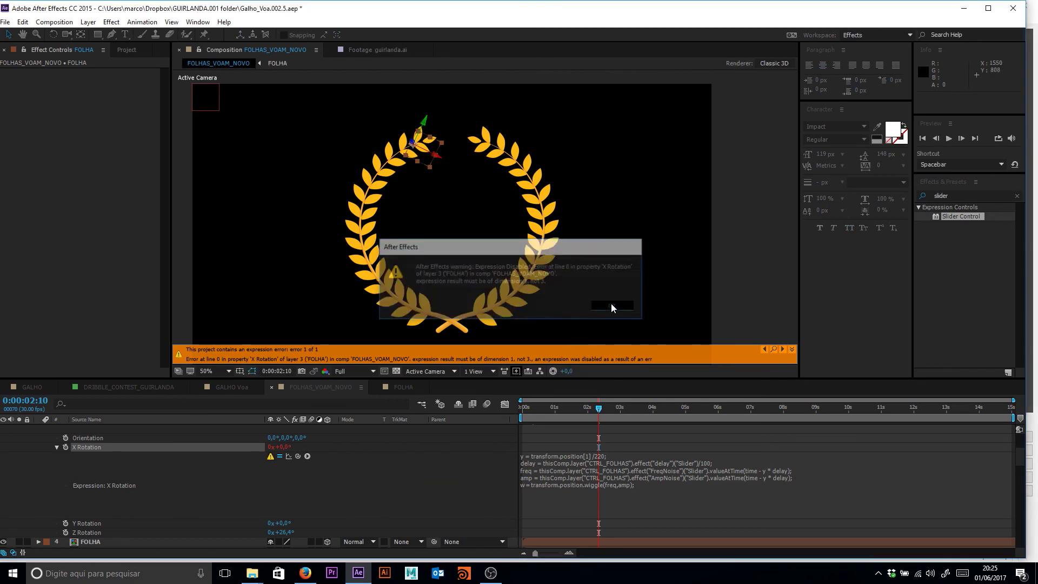
{"action": "left_click", "coordinate": [547, 485]}
{"action": "left_click", "coordinate": [538, 484]}
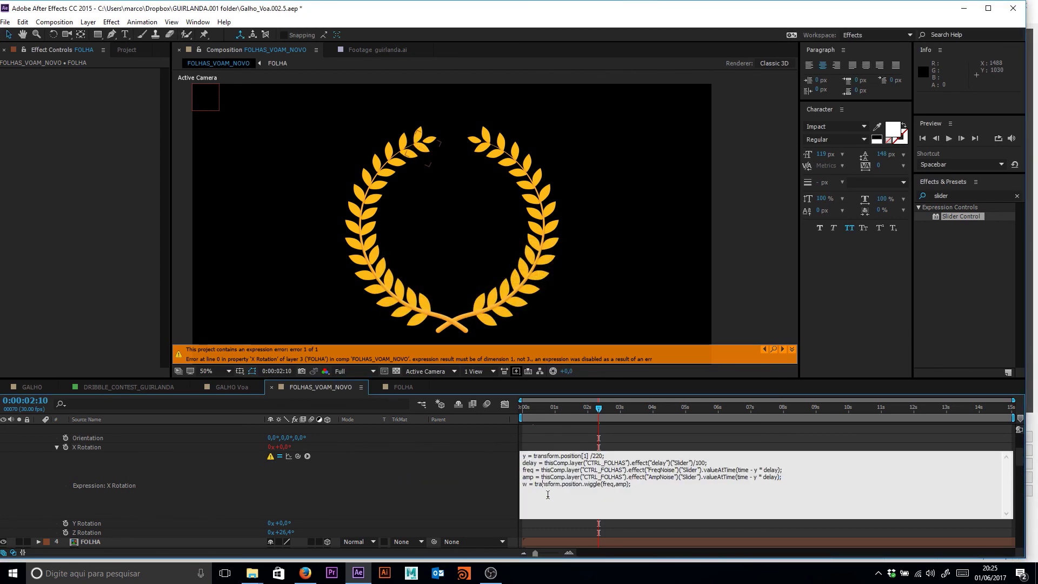
{"action": "left_click_drag", "start_coordinate": [535, 485], "coordinate": [548, 484]}
{"action": "left_click", "coordinate": [549, 484]}
{"action": "left_click_drag", "start_coordinate": [636, 486], "coordinate": [518, 484]}
{"action": "key", "text": "BackSpace"}
{"action": "key", "text": "Return"}
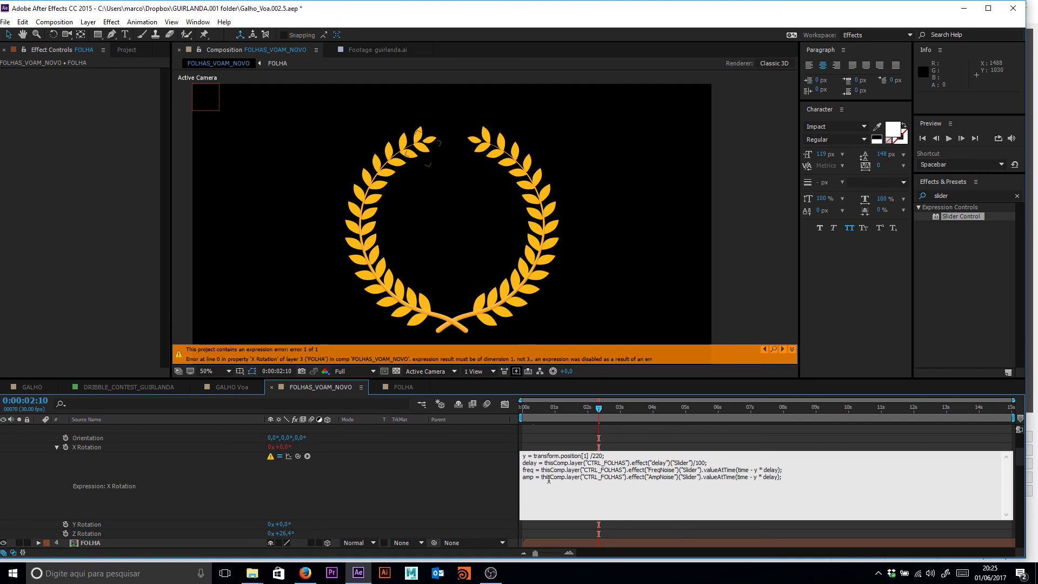
{"action": "type", "text": "ggle(freq,amp"}
{"action": "key", "text": "KP_Enter"}
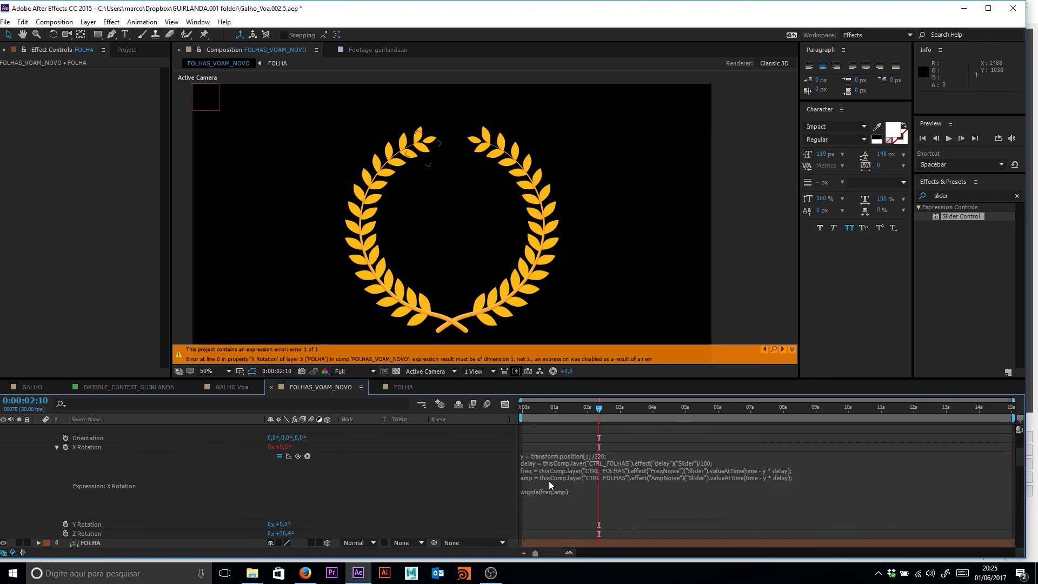
- Add two new Slider Control effects to the CTRL_FOLHAS null, placed after AmpNoise
{"action": "scroll", "coordinate": [368, 514], "scroll_direction": "up", "scroll_amount": 5}
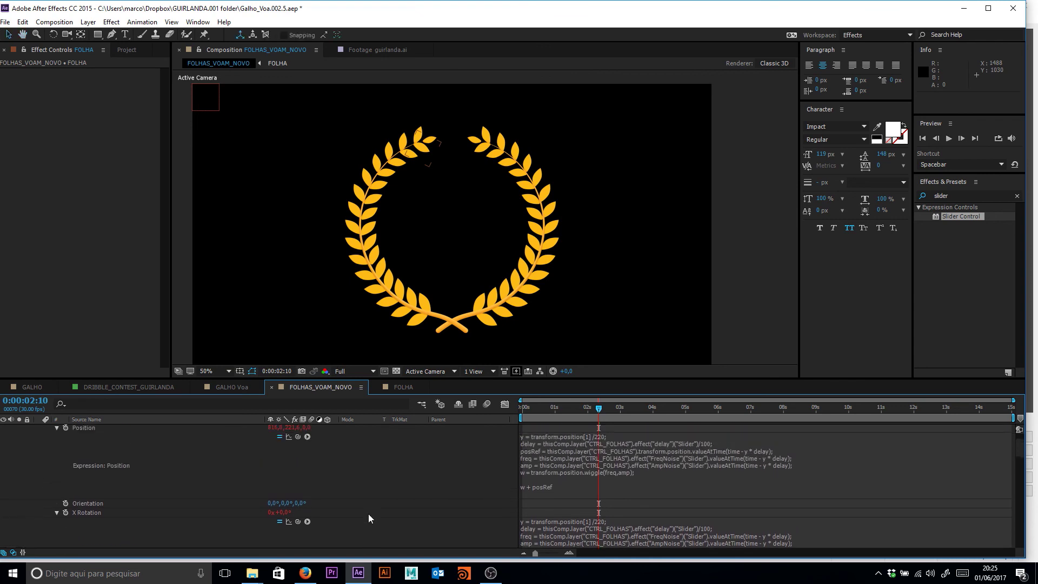
{"action": "left_click", "coordinate": [122, 427]}
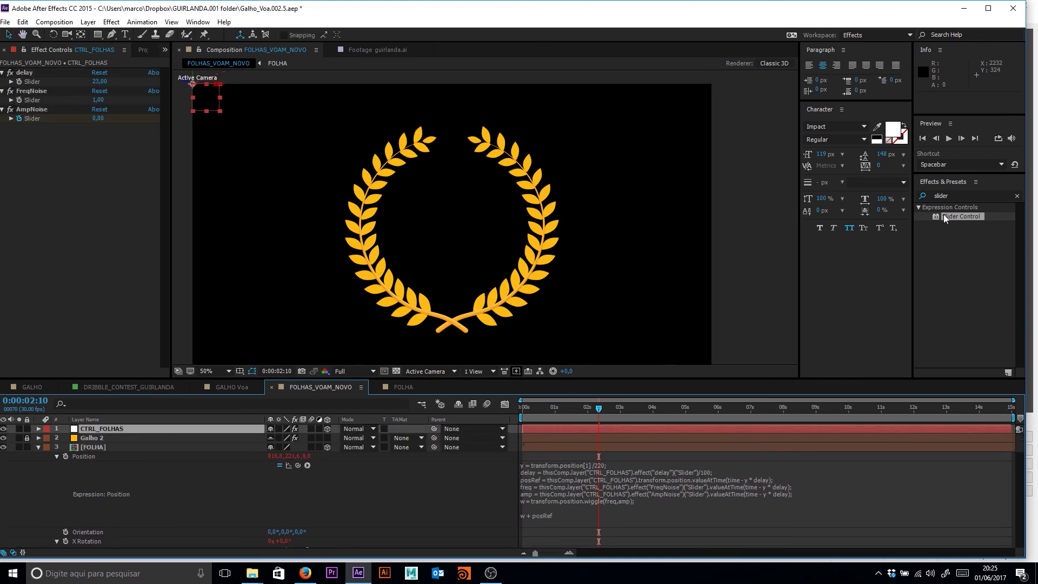
{"action": "left_click_drag", "start_coordinate": [945, 215], "coordinate": [152, 212]}
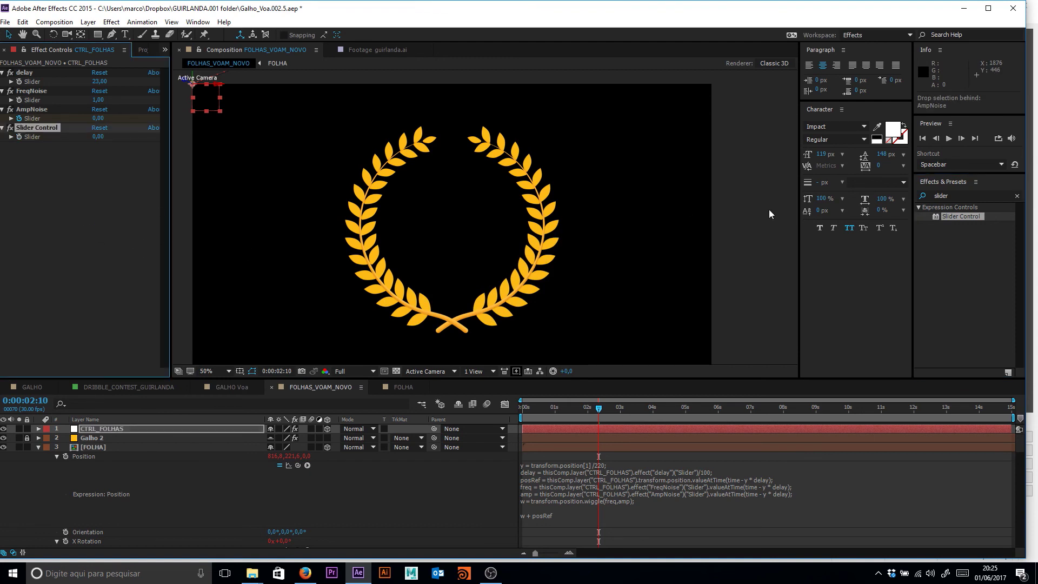
{"action": "left_click_drag", "start_coordinate": [968, 219], "coordinate": [61, 204]}
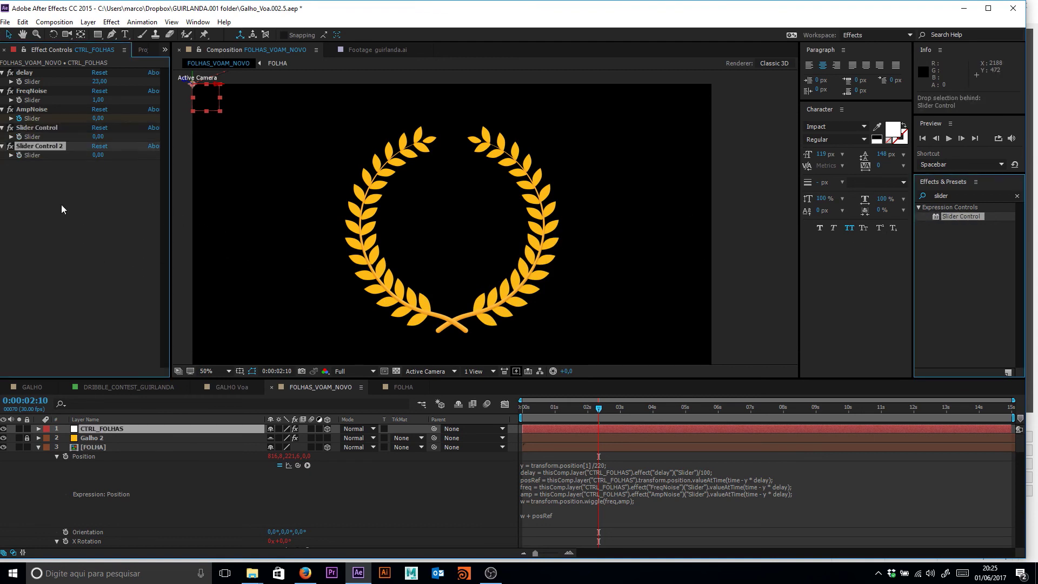
- Rename the two new slider effects on CTRL_FOLHAS as FreqRot and AmpRot
{"action": "left_click", "coordinate": [54, 128]}
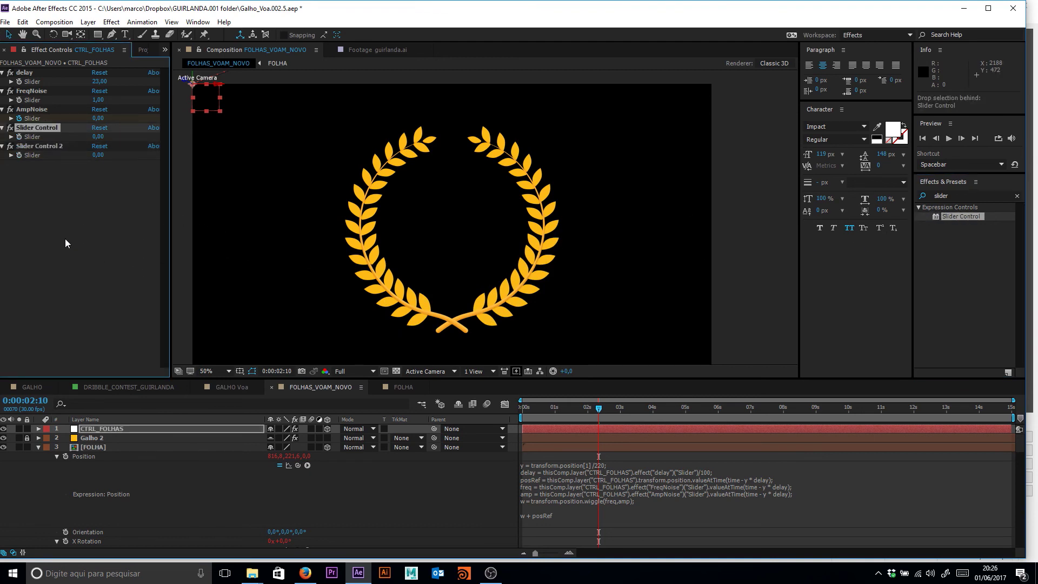
{"action": "key", "text": "Return"}
{"action": "type", "text": "Freq"}
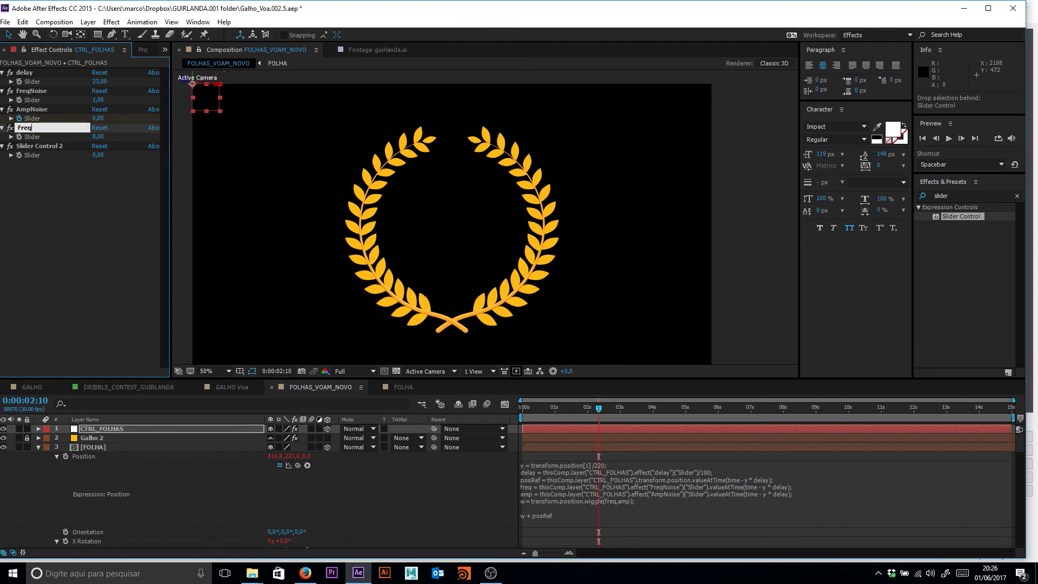
{"action": "type", "text": "Rot"}
{"action": "key", "text": "Return"}
{"action": "left_click", "coordinate": [63, 143]}
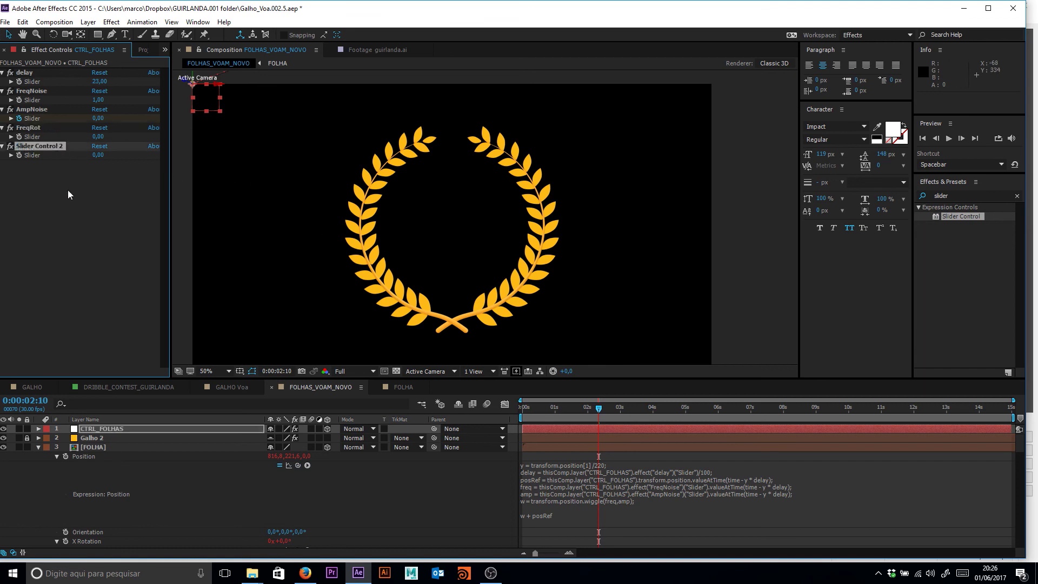
{"action": "key", "text": "Return"}
{"action": "type", "text": "AmpR"}
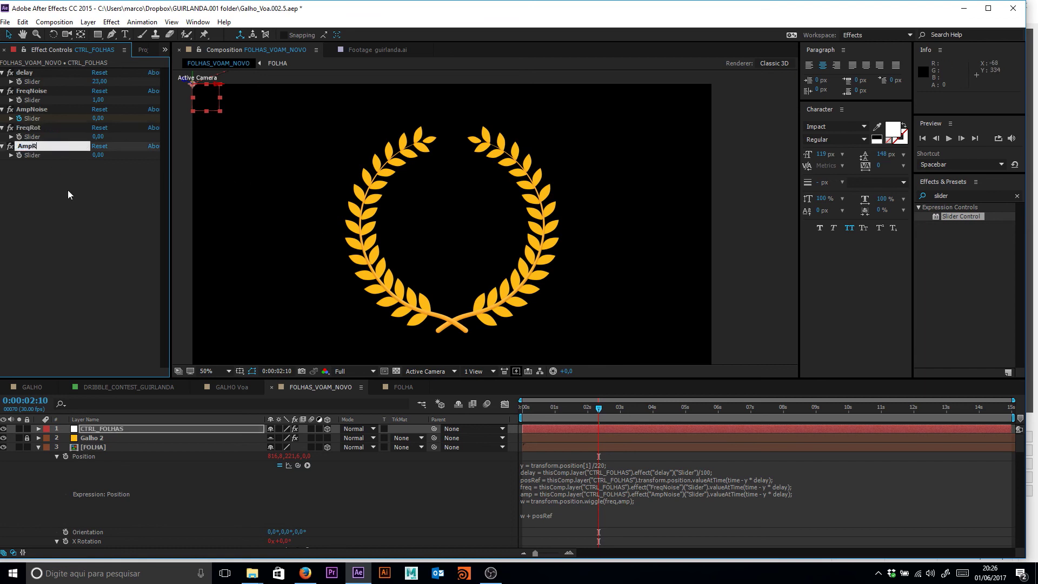
{"action": "type", "text": "ot"}
{"action": "key", "text": "Return"}
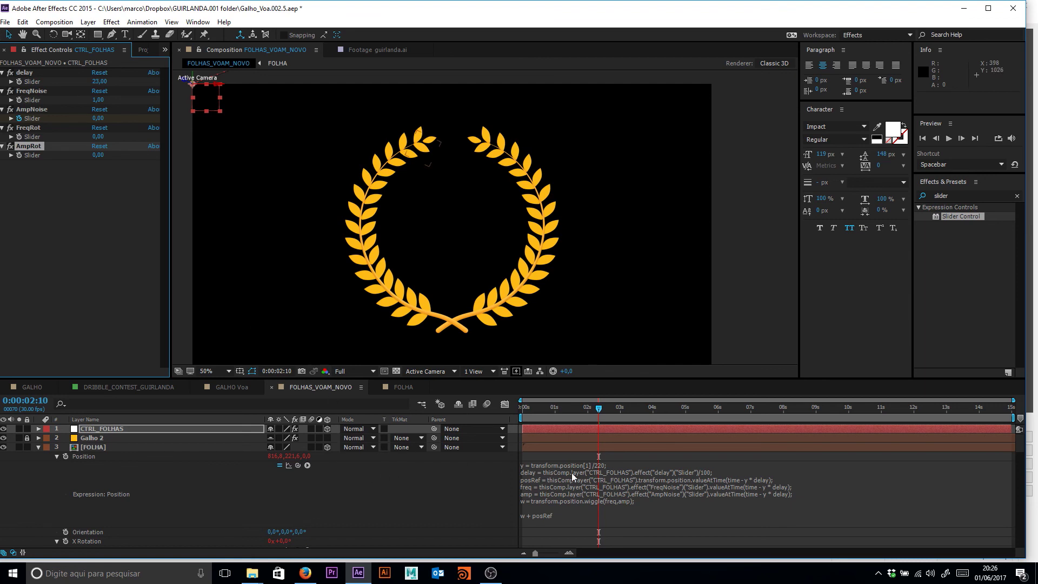
- In the first FOLHA layer's X Rotation expression, link freq to the FreqRot slider and amp to the AmpRot slider
{"action": "scroll", "coordinate": [313, 487], "scroll_direction": "down", "scroll_amount": 5}
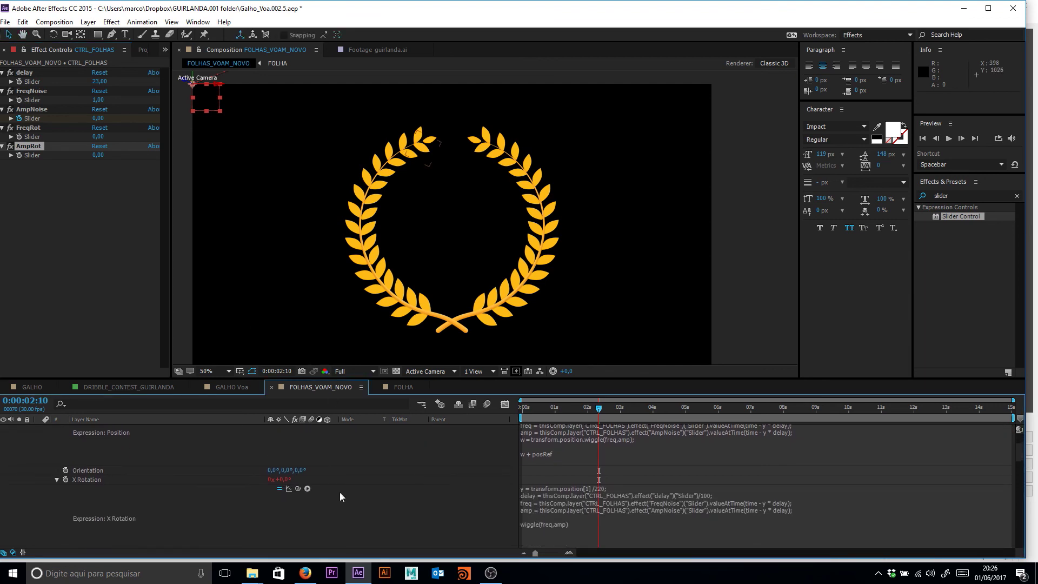
{"action": "left_click", "coordinate": [565, 472]}
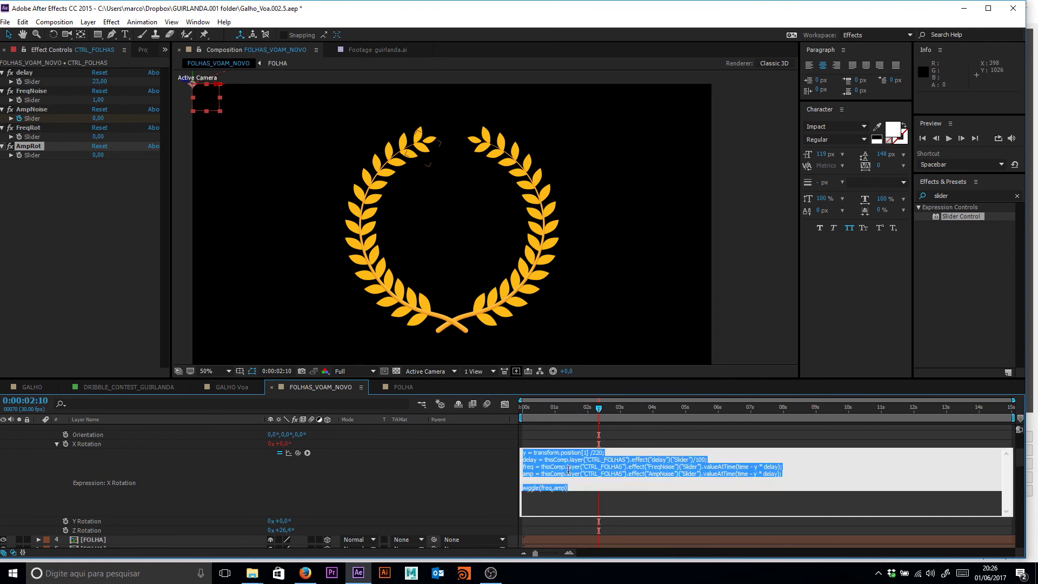
{"action": "left_click", "coordinate": [560, 468]}
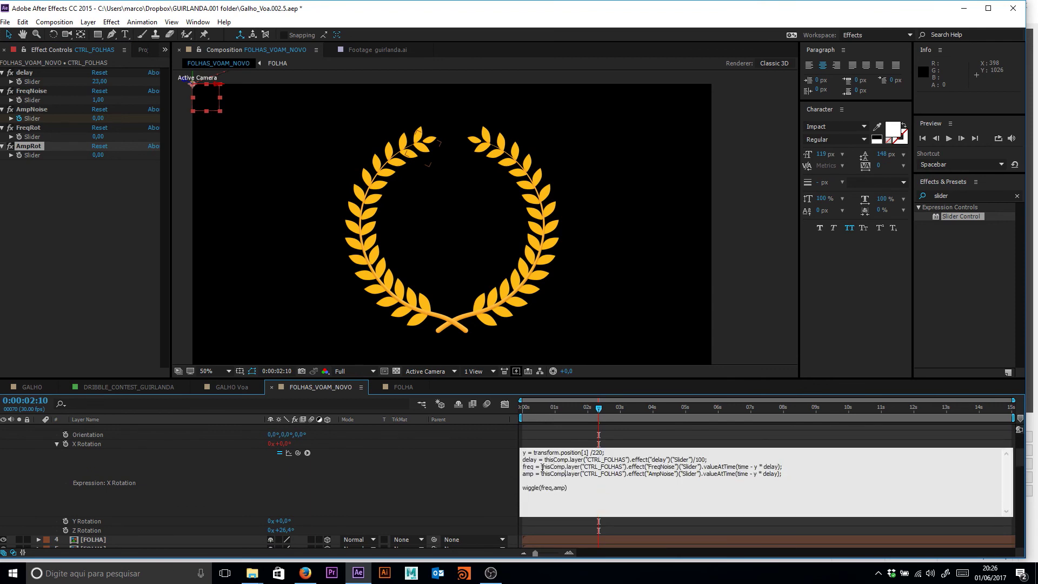
{"action": "left_click_drag", "start_coordinate": [541, 466], "coordinate": [557, 465]}
{"action": "left_click", "coordinate": [580, 468]}
{"action": "left_click_drag", "start_coordinate": [530, 468], "coordinate": [701, 466]}
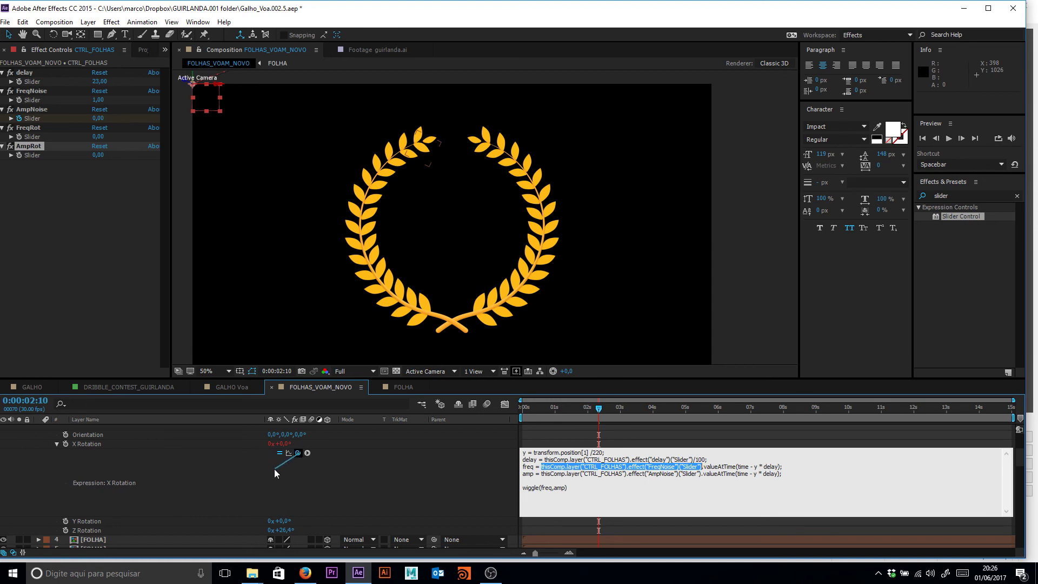
{"action": "left_click_drag", "start_coordinate": [274, 468], "coordinate": [35, 136]}
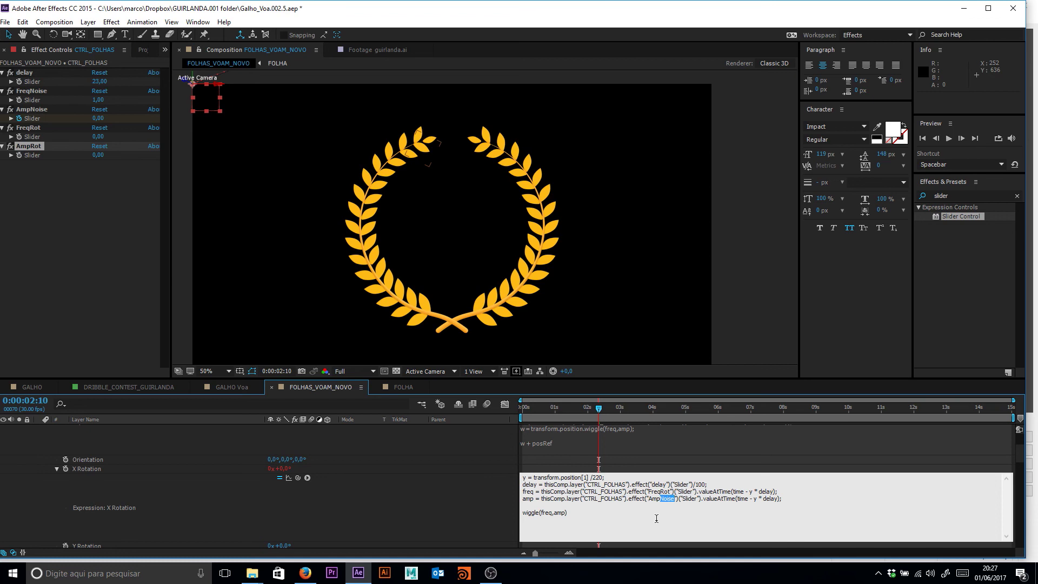
{"action": "type", "text": "Rot"}
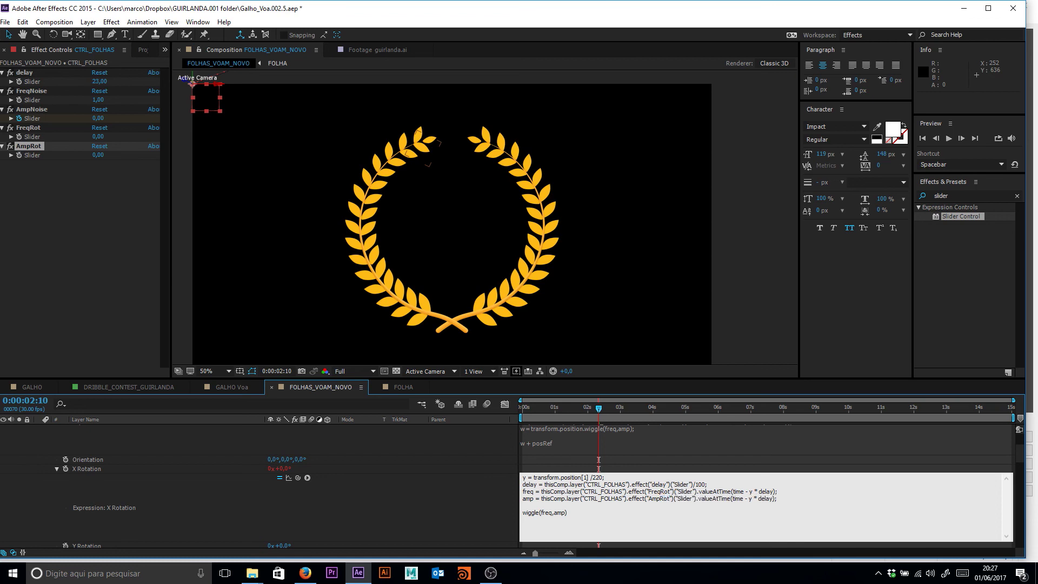
{"action": "key", "text": "KP_Enter"}
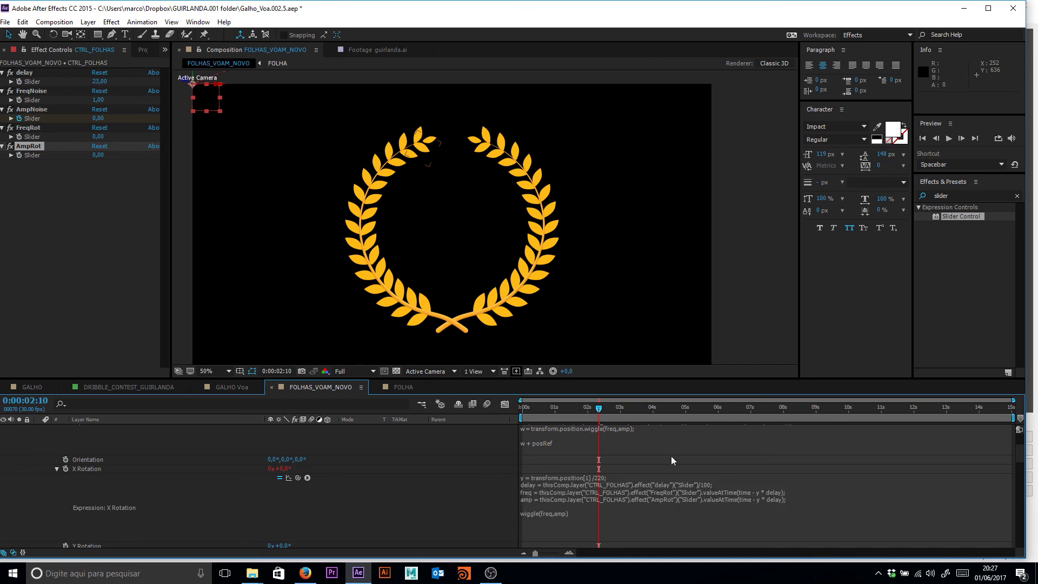
- Move the current time to 0:00:03:04 and review the leaves alongside the first FOLHA layer's X Rotation expression
{"action": "left_click", "coordinate": [608, 410]}
{"action": "mouse_move", "coordinate": [625, 410]}
{"action": "left_mouse_down"}
{"action": "mouse_move", "coordinate": [671, 410]}
{"action": "mouse_move", "coordinate": [627, 407]}
{"action": "left_mouse_up"}
{"action": "scroll", "coordinate": [208, 498], "scroll_direction": "up", "scroll_amount": 5}
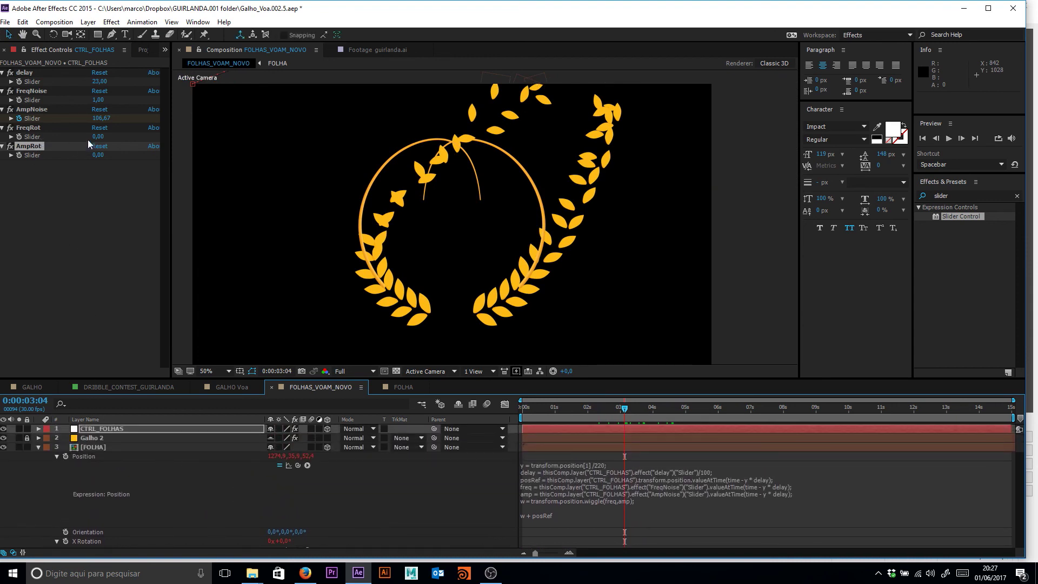
{"action": "scroll", "coordinate": [272, 467], "scroll_direction": "down", "scroll_amount": 4}
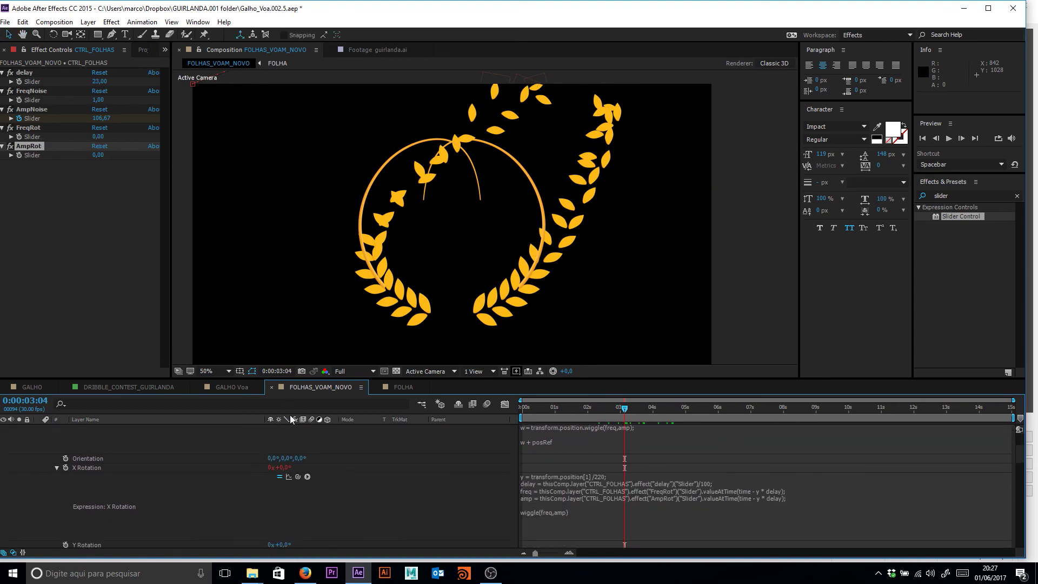
{"action": "scroll", "coordinate": [108, 475], "scroll_direction": "down", "scroll_amount": 1}
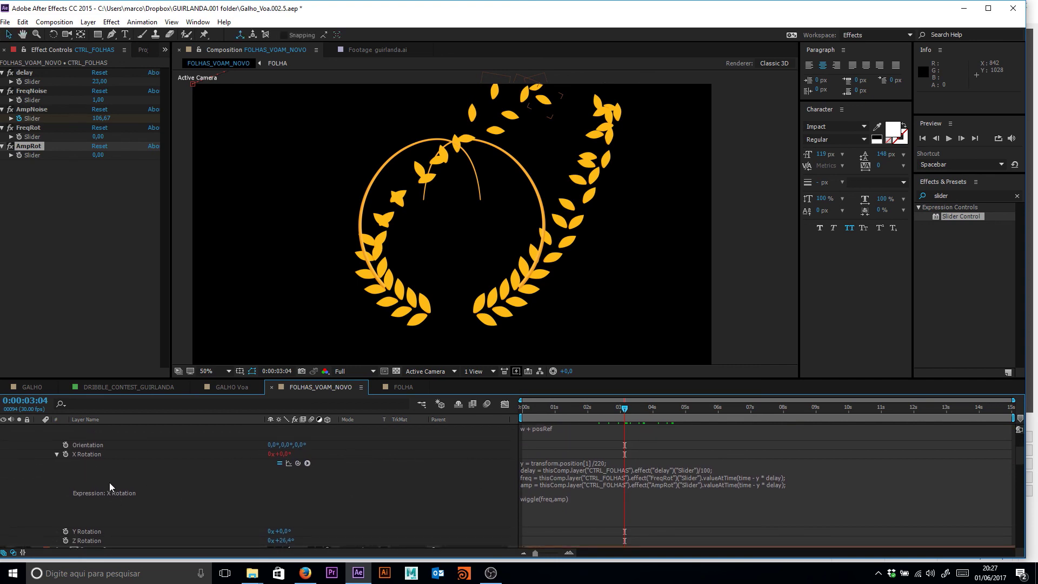
- Copy the first FOLHA layer's full X Rotation expression and apply it as an expression on its Y Rotation
{"action": "left_click", "coordinate": [89, 454]}
{"action": "left_click", "coordinate": [581, 506]}
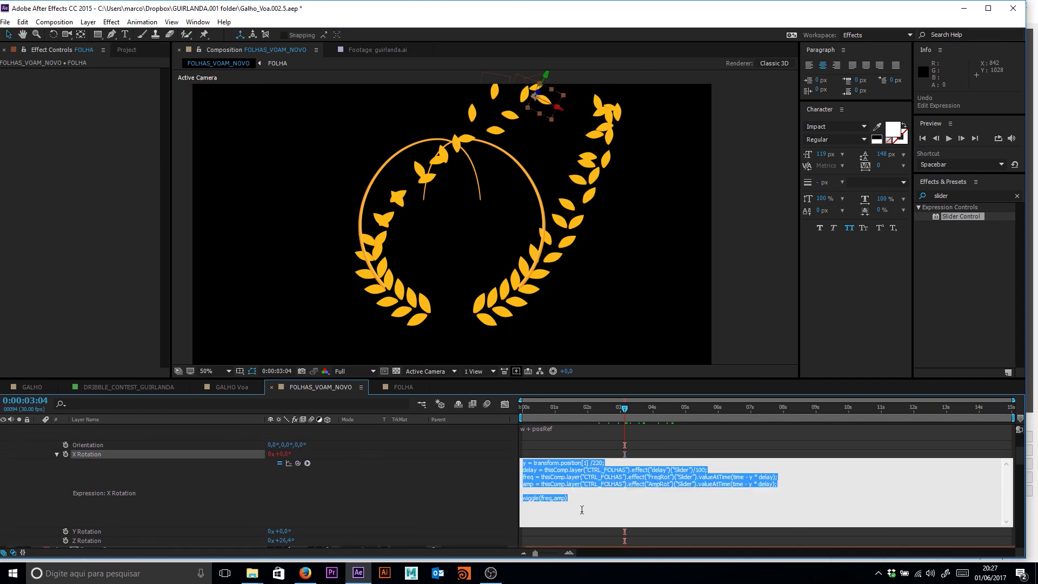
{"action": "left_click", "coordinate": [88, 508]}
{"action": "scroll", "coordinate": [81, 502], "scroll_direction": "down", "scroll_amount": 2}
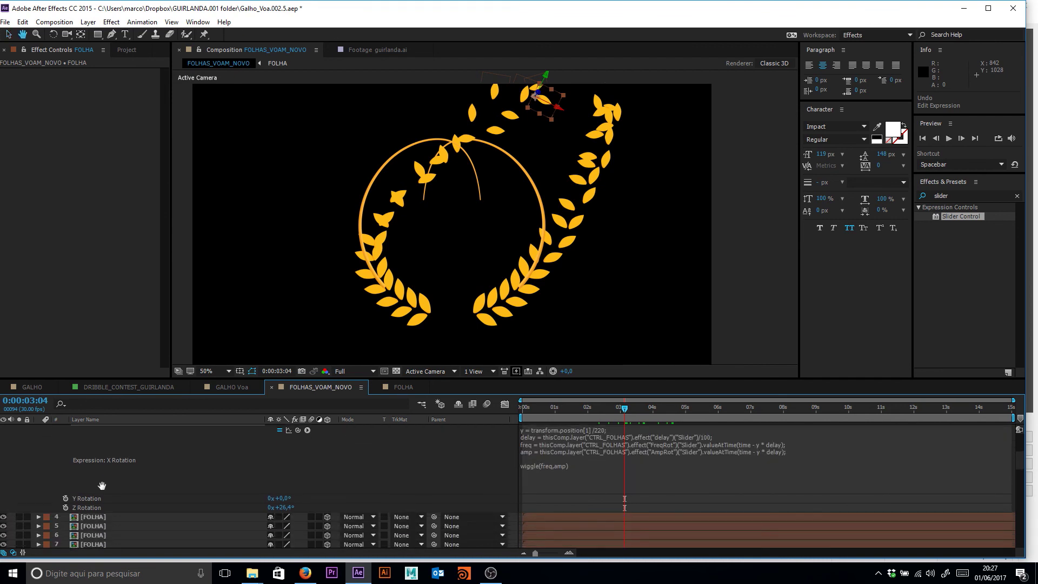
{"action": "left_click", "coordinate": [66, 495], "text": "alt"}
{"action": "type", "text": "wiggle(freq,amp)"}
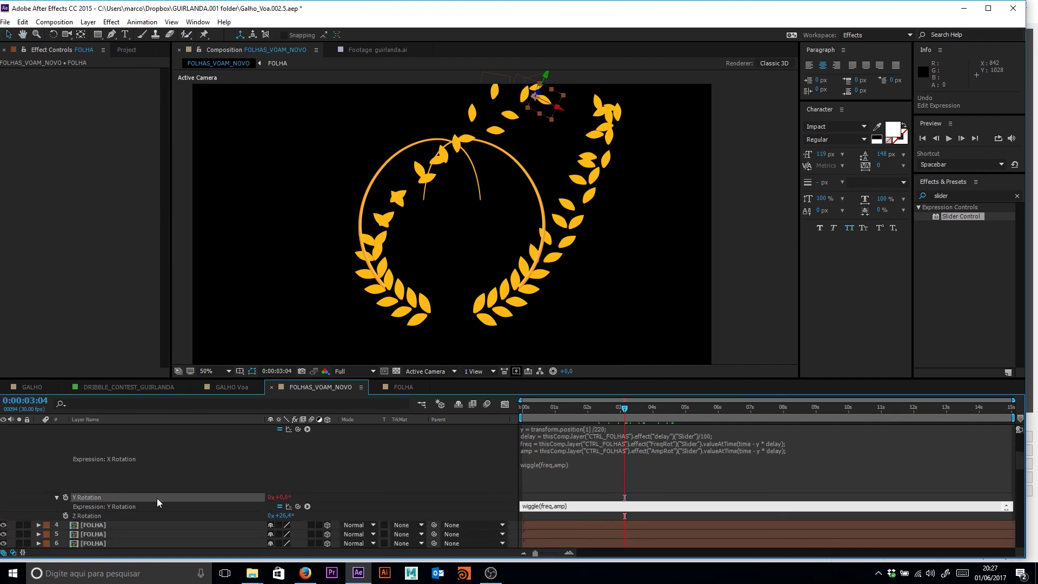
{"action": "left_click", "coordinate": [436, 480]}
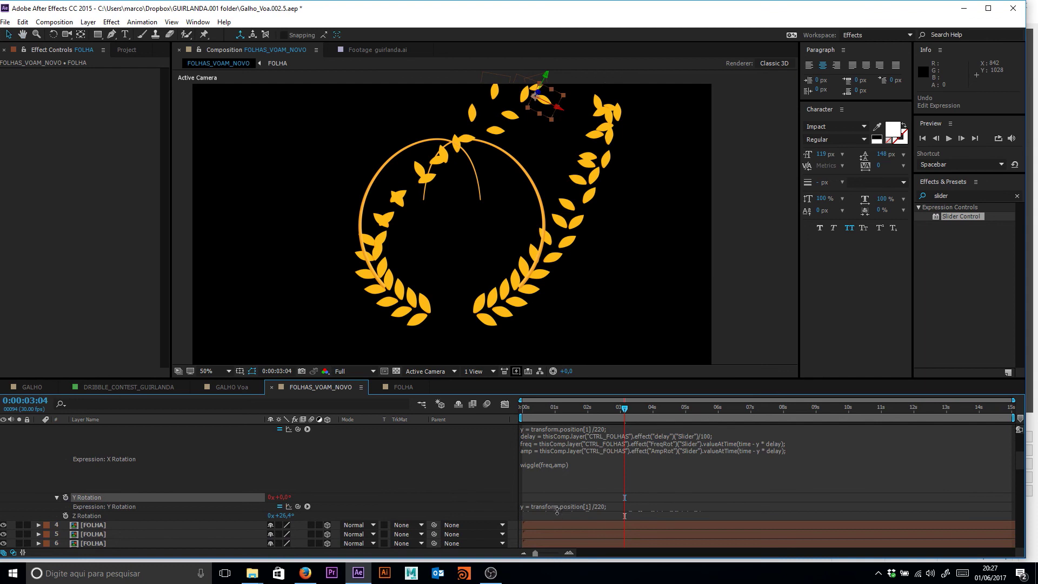
{"action": "left_click_drag", "start_coordinate": [558, 509], "coordinate": [561, 525]}
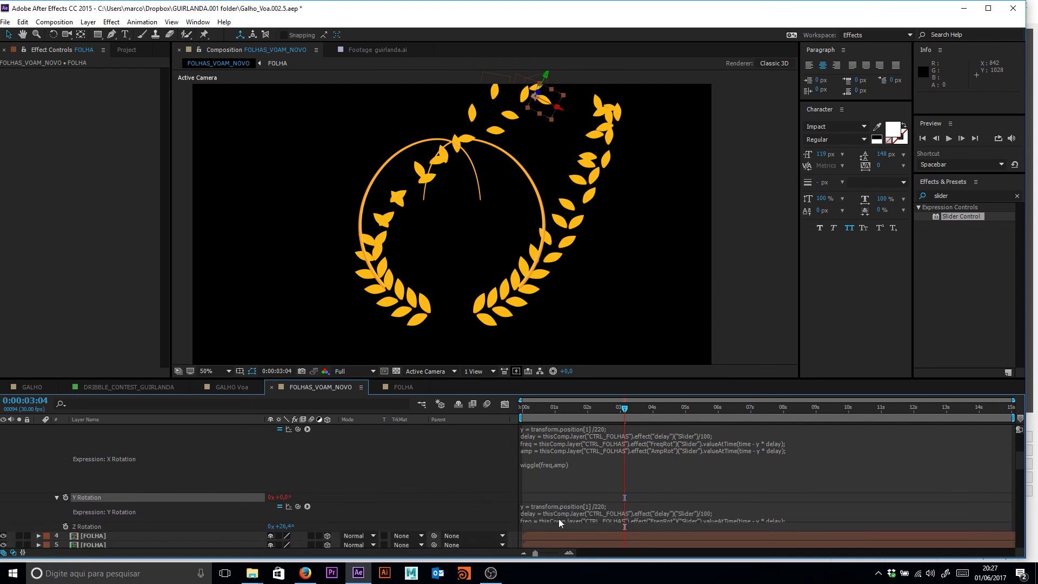
{"action": "scroll", "coordinate": [577, 453], "scroll_direction": "down", "scroll_amount": 1}
{"action": "scroll", "coordinate": [576, 453], "scroll_direction": "down", "scroll_amount": 1}
- Enable an expression on the first FOLHA layer's Z Rotation and fill it with the copied rotation expression
{"action": "left_click", "coordinate": [65, 490], "text": "alt"}
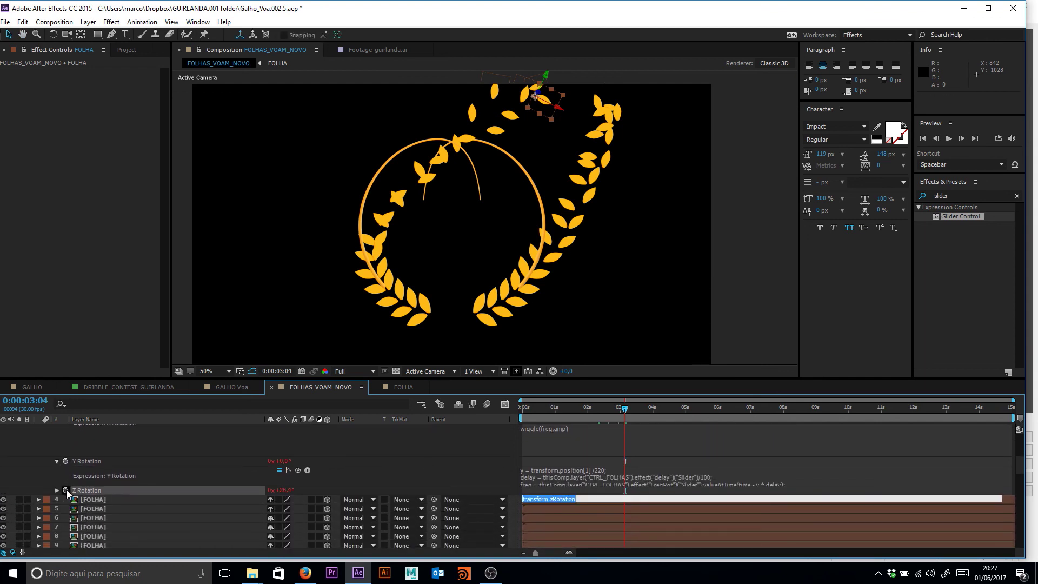
{"action": "type", "text": "wiggle(freq,amp)"}
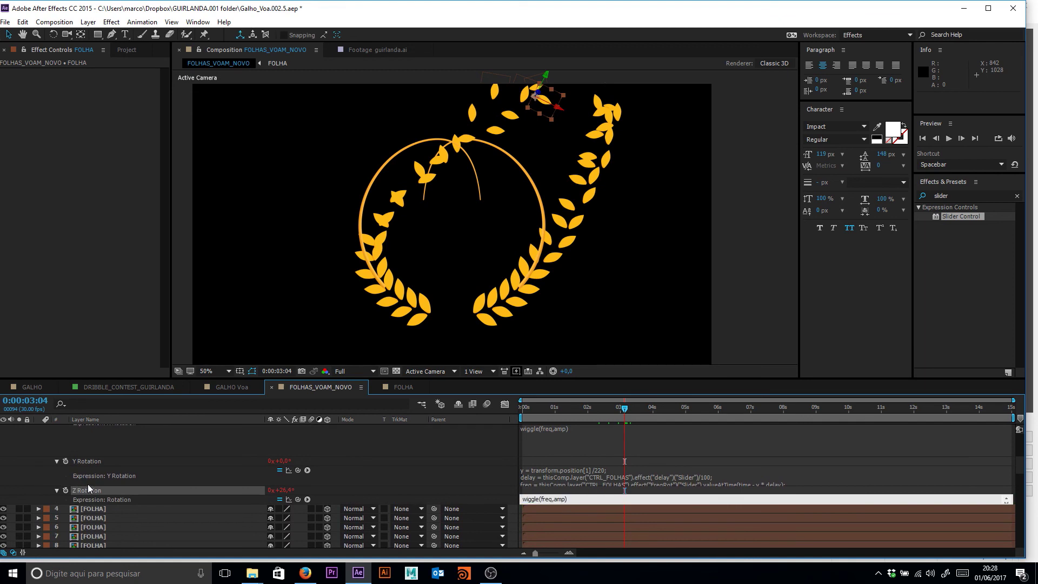
{"action": "key", "text": "ctrl+a"}
{"action": "key", "text": "ctrl+v"}
- Move the current time to 0:00:02:21 and show only the orientation and rotation properties of the first FOLHA layer
{"action": "scroll", "coordinate": [390, 462], "scroll_direction": "up", "scroll_amount": 10}
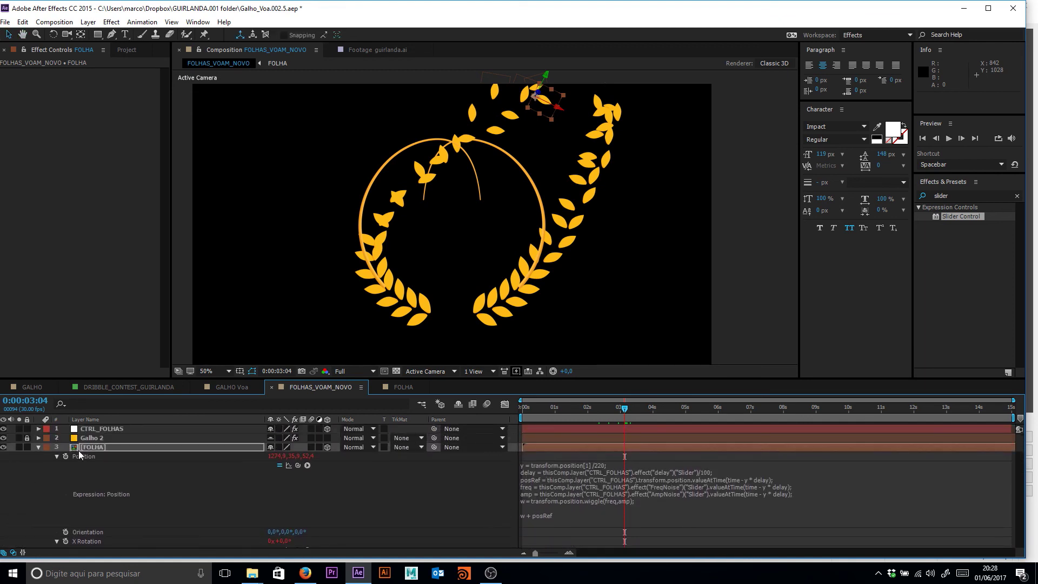
{"action": "key", "text": "u"}
{"action": "left_click", "coordinate": [95, 447]}
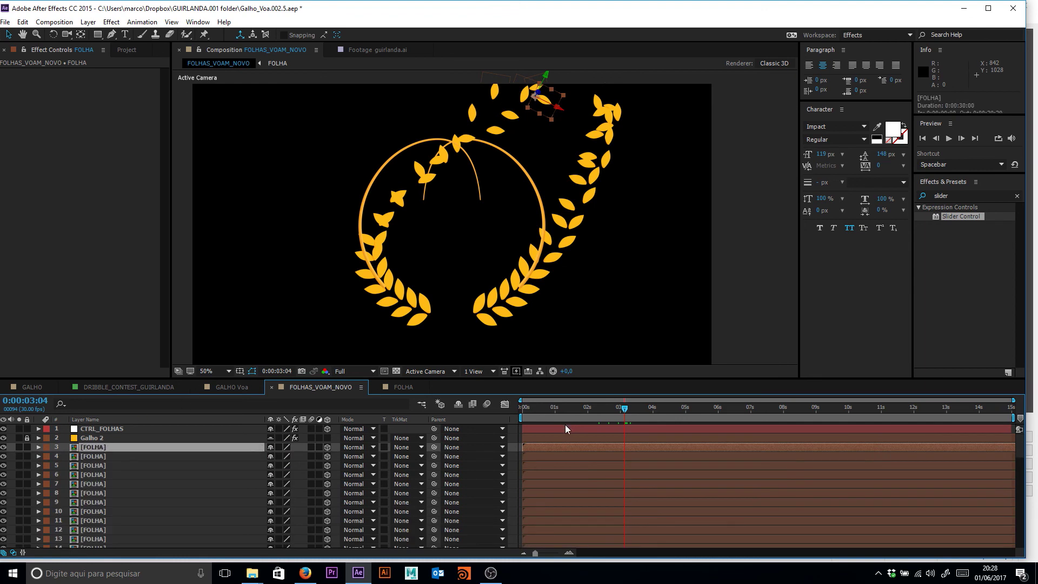
{"action": "left_click_drag", "start_coordinate": [579, 409], "coordinate": [611, 409]}
{"action": "key", "text": "r"}
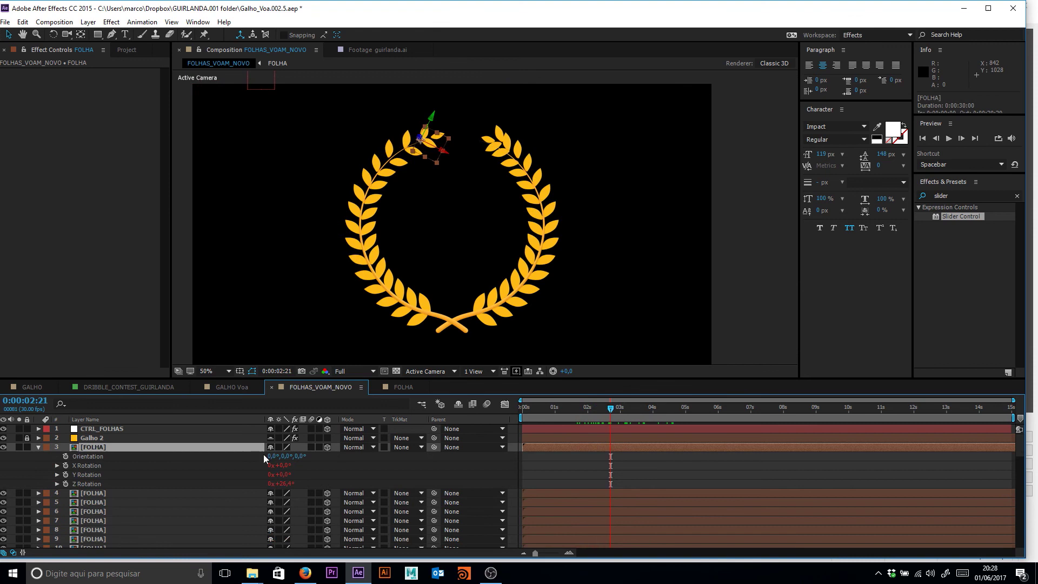
- Copy only the expressions of the first FOLHA layer's X, Y and Z Rotation
{"action": "left_click", "coordinate": [99, 465]}
{"action": "left_click", "coordinate": [97, 483], "text": "shift"}
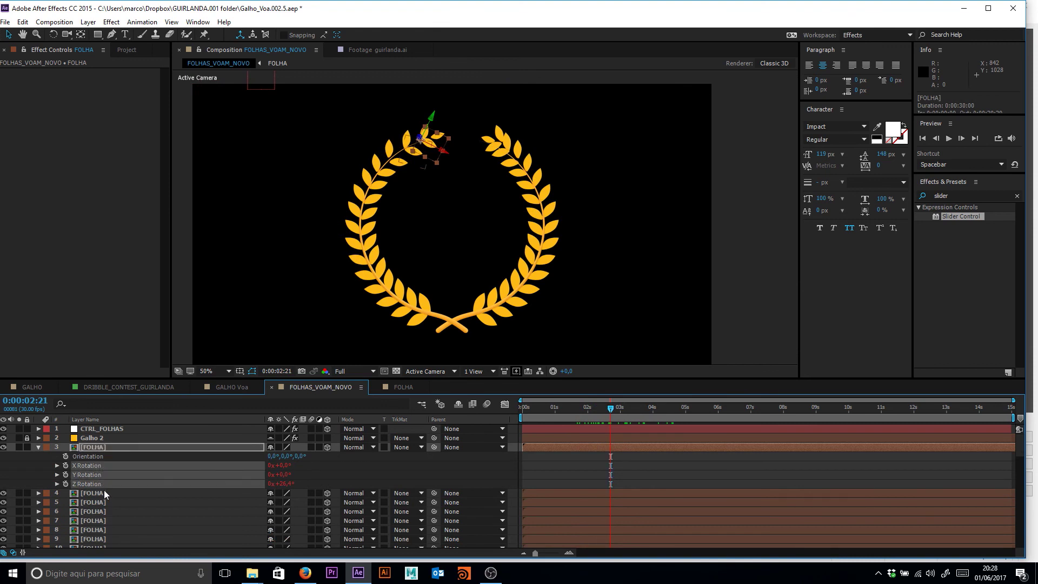
{"action": "left_click", "coordinate": [23, 22]}
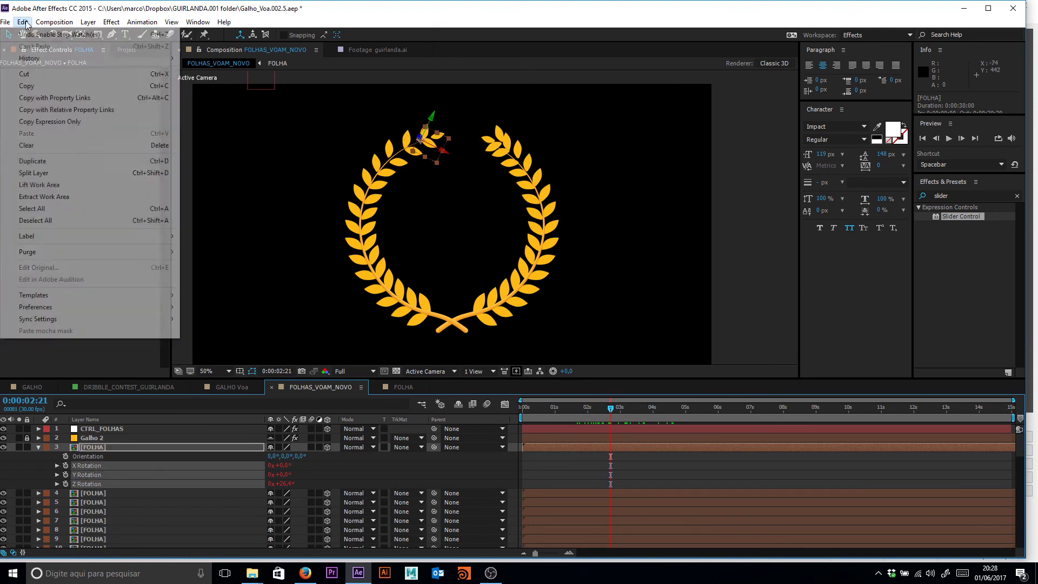
{"action": "left_click", "coordinate": [72, 122]}
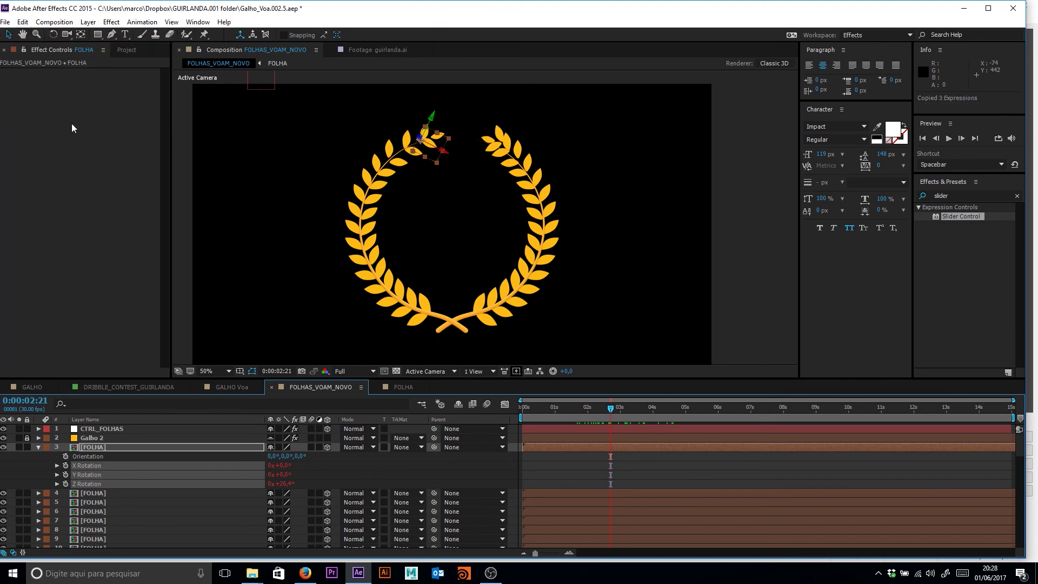
- Paste the copied X, Y and Z Rotation expressions onto all the other FOLHA layers, from layer 4 to the last one
{"action": "left_click", "coordinate": [108, 494]}
{"action": "key", "text": "space"}
{"action": "left_click_drag", "start_coordinate": [132, 458], "coordinate": [156, 345]}
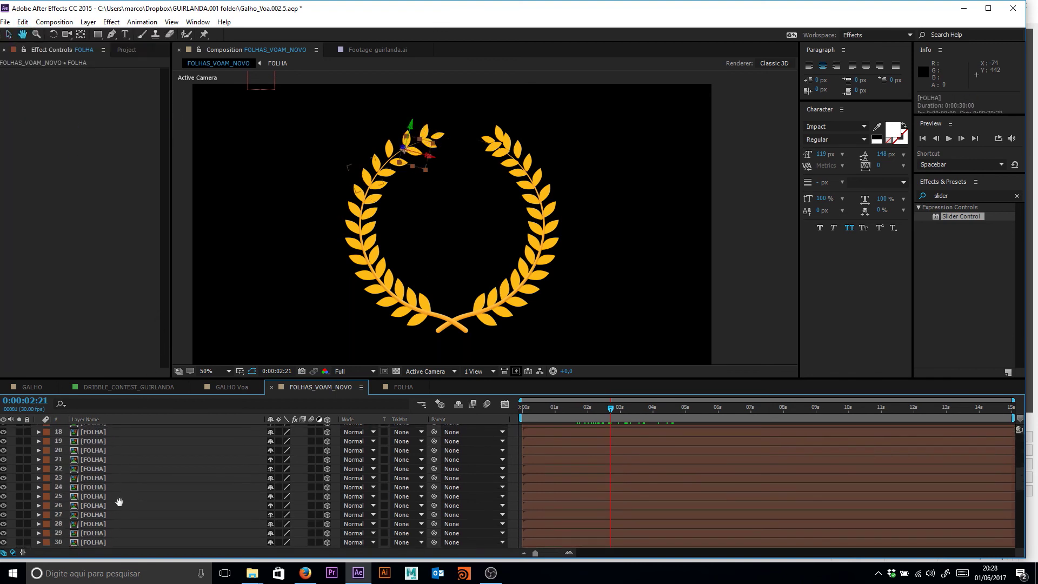
{"action": "left_click_drag", "start_coordinate": [121, 503], "coordinate": [166, 313]}
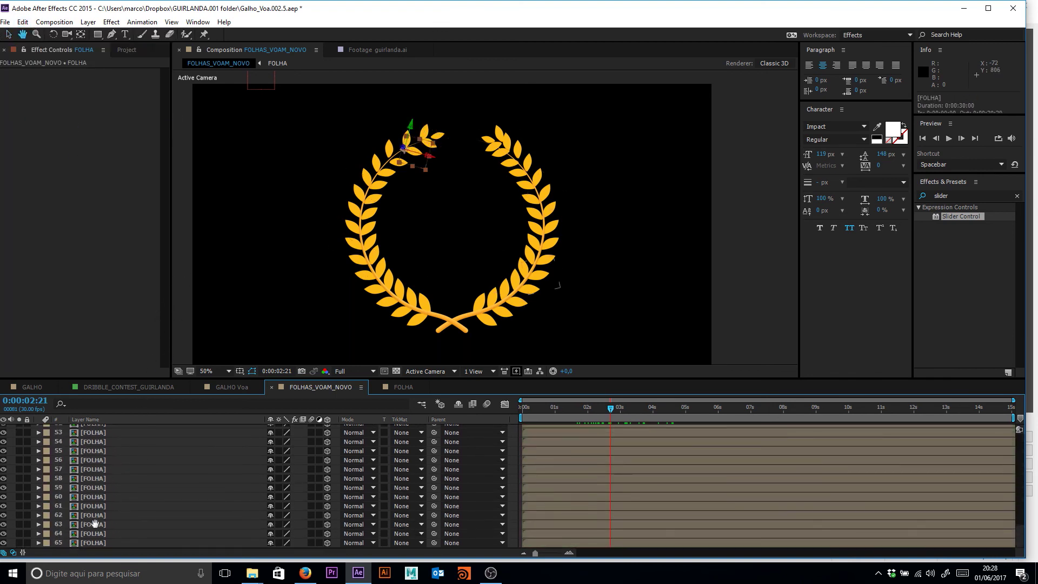
{"action": "left_click", "coordinate": [93, 543], "text": "shift"}
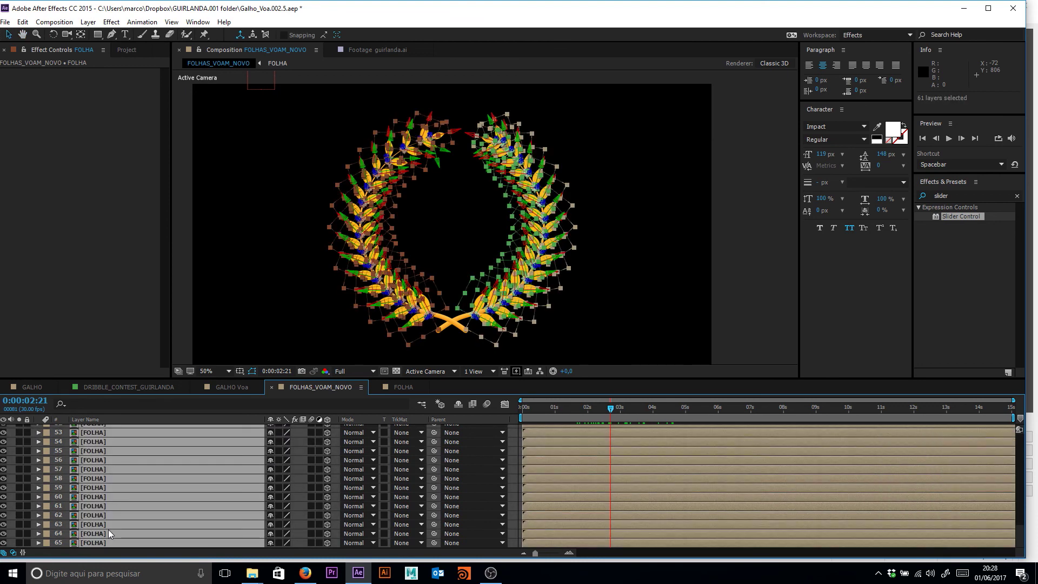
{"action": "key", "text": "ctrl+v"}
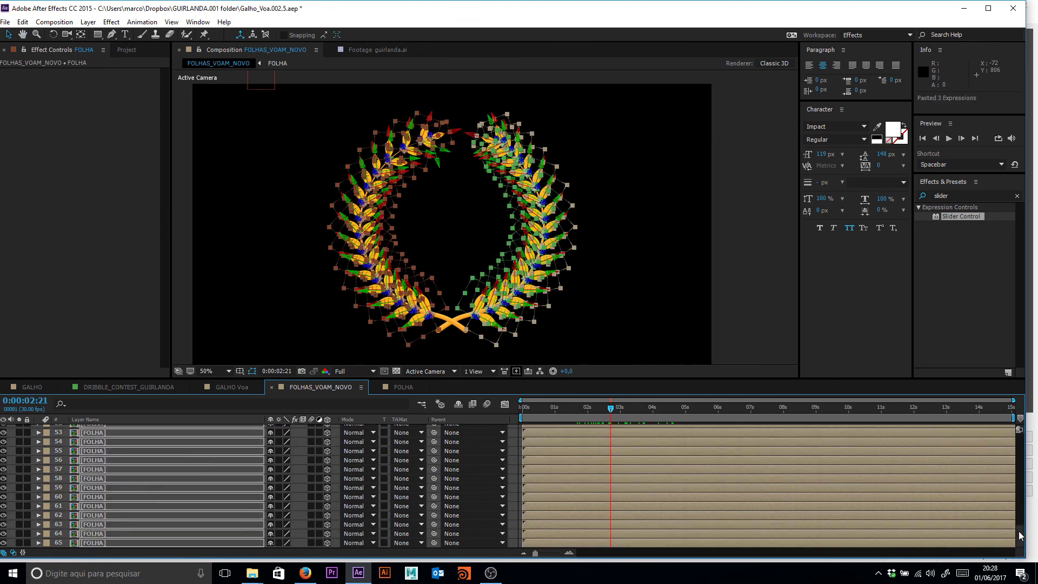
{"action": "key", "text": "r"}
{"action": "left_click", "coordinate": [669, 483]}
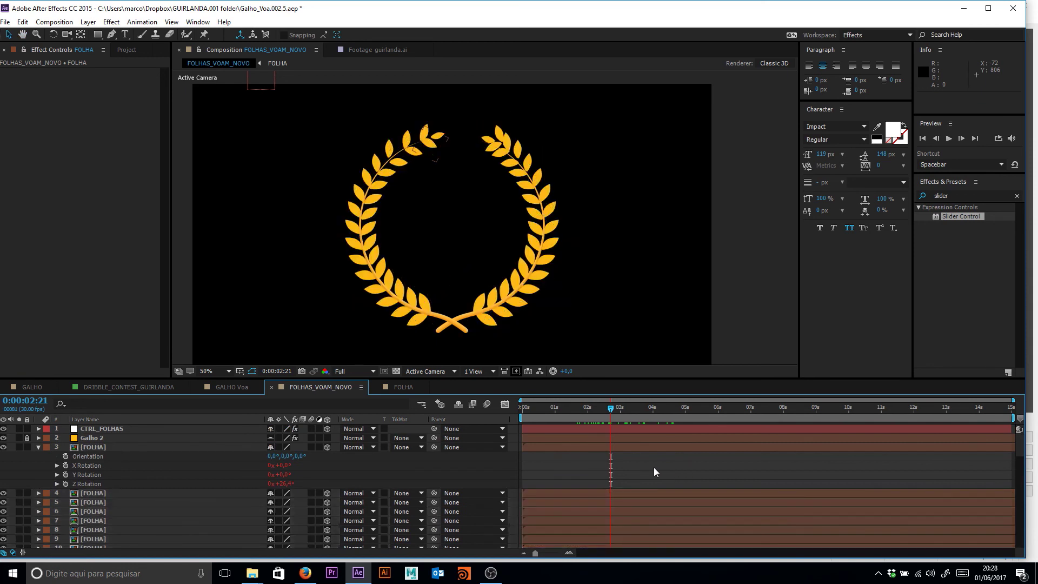
- At 0:00:03:01, set the FreqRot slider of CTRL_FOLHAS to 15 and its AmpRot slider to 180
{"action": "left_click", "coordinate": [93, 428]}
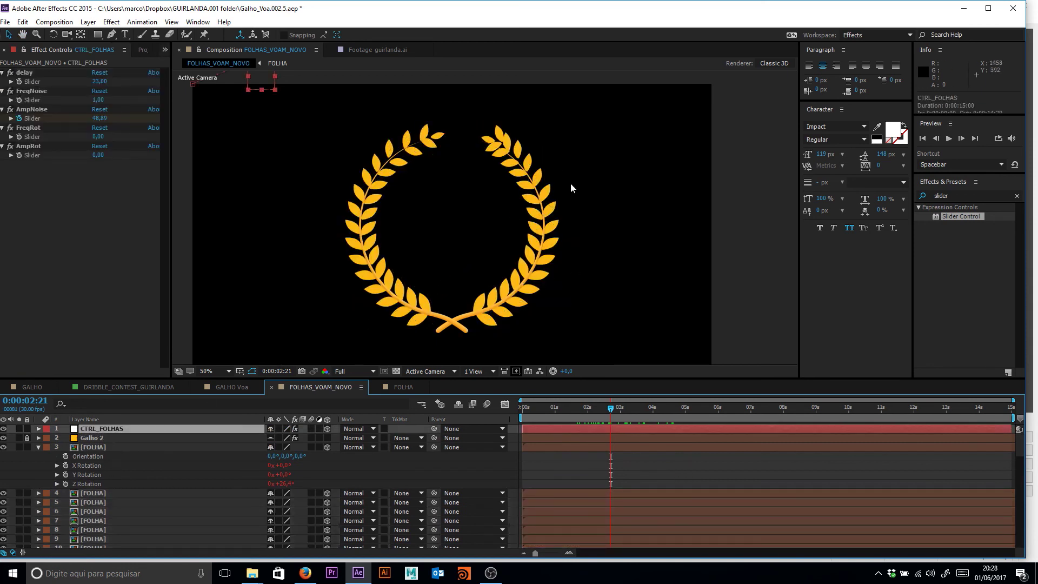
{"action": "mouse_move", "coordinate": [609, 409]}
{"action": "left_mouse_down"}
{"action": "mouse_move", "coordinate": [573, 412]}
{"action": "mouse_move", "coordinate": [652, 410]}
{"action": "mouse_move", "coordinate": [629, 409]}
{"action": "left_mouse_up"}
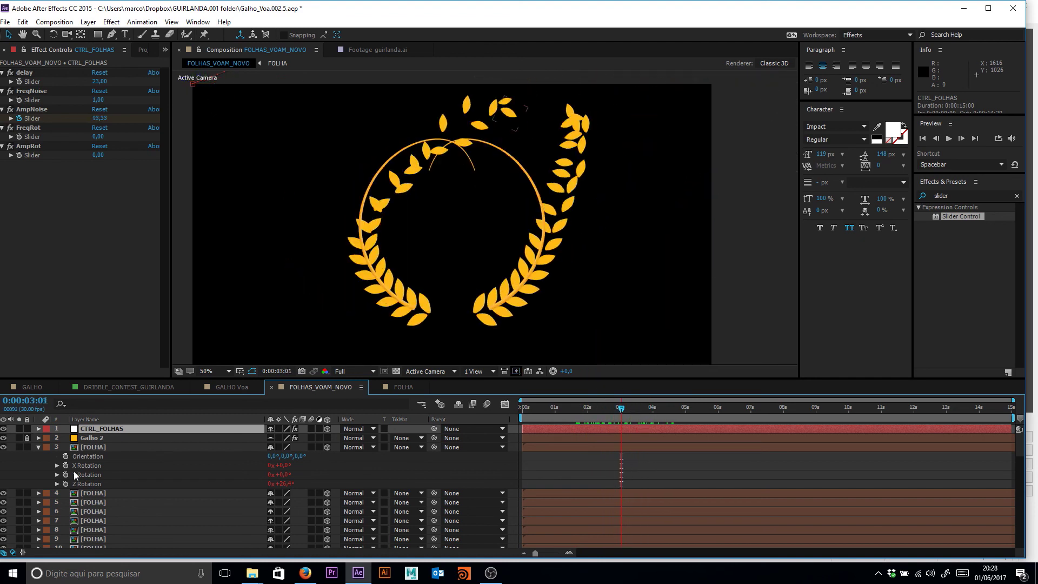
{"action": "left_click", "coordinate": [98, 137]}
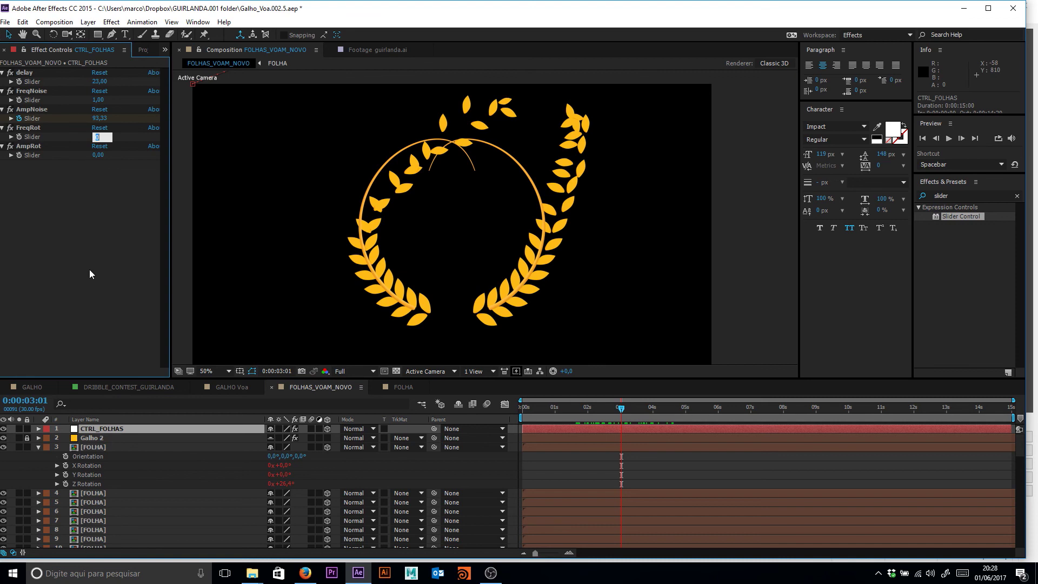
{"action": "type", "text": "15"}
{"action": "key", "text": "Return"}
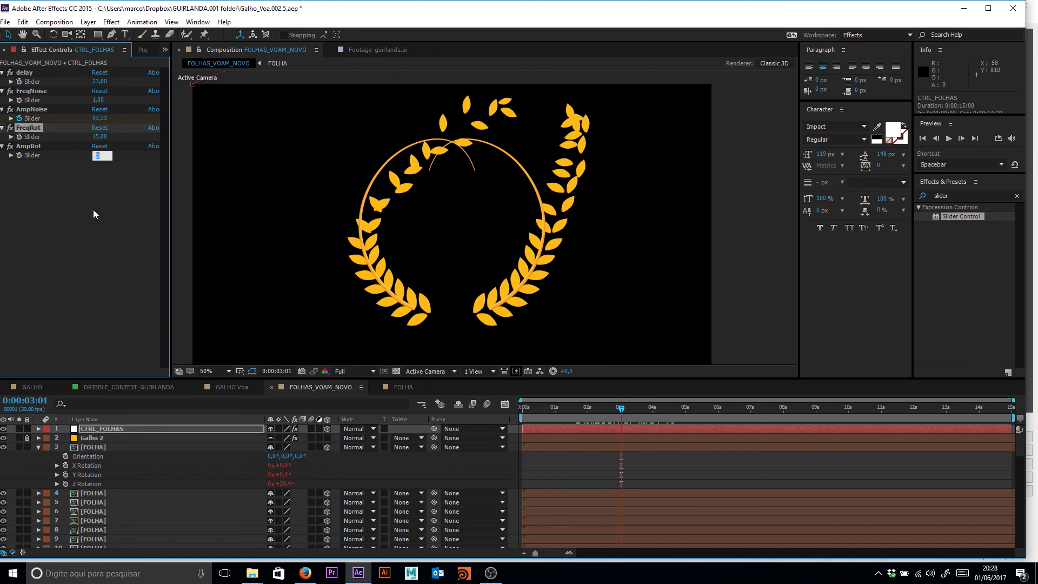
{"action": "type", "text": "180"}
{"action": "key", "text": "Return"}
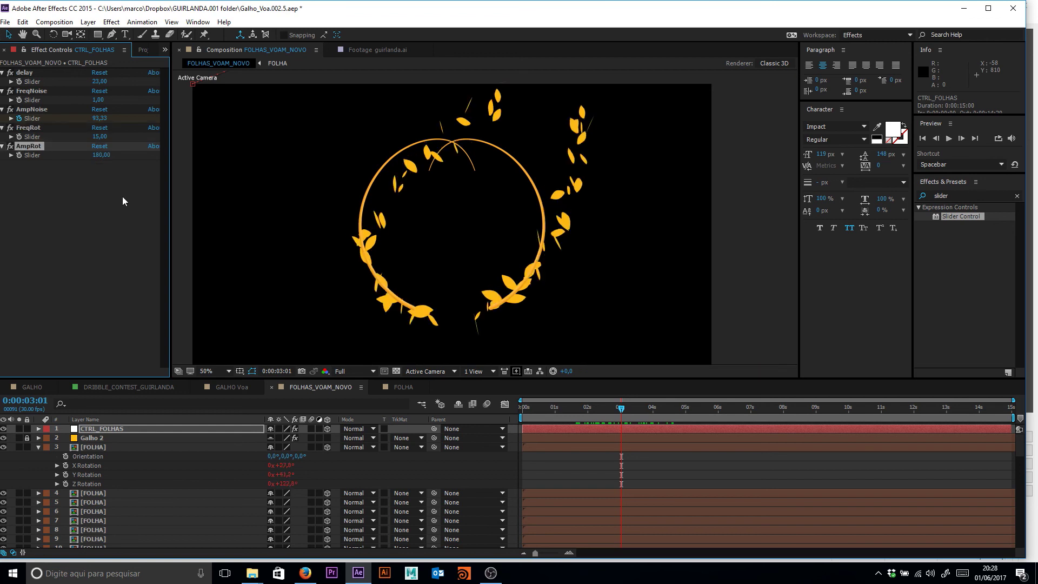
- Preview the rotating leaves from 0:00:03:01 and again from 0:00:00:18
{"action": "key", "text": "space"}
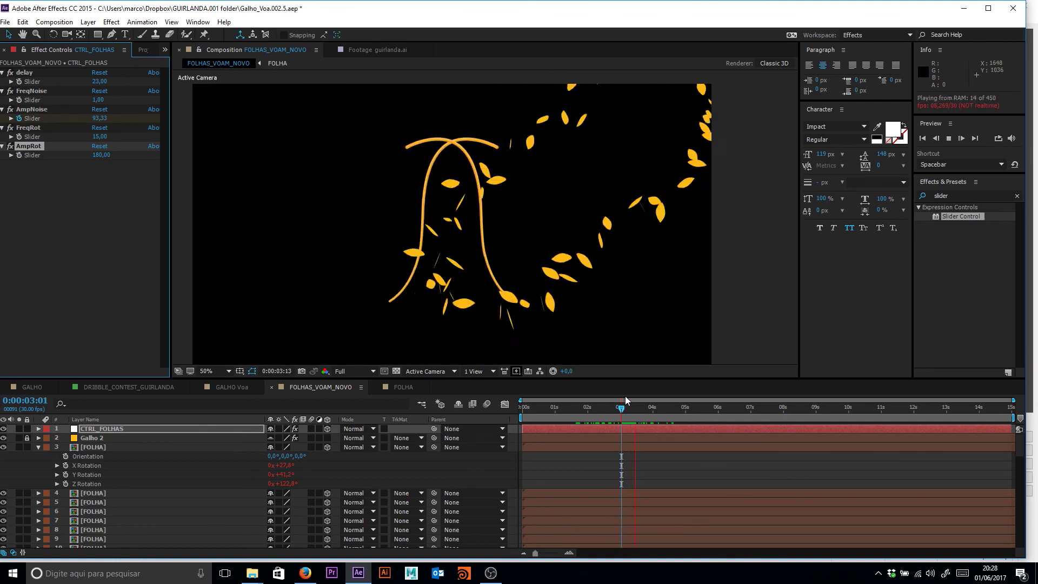
{"action": "left_click_drag", "start_coordinate": [622, 401], "coordinate": [535, 406]}
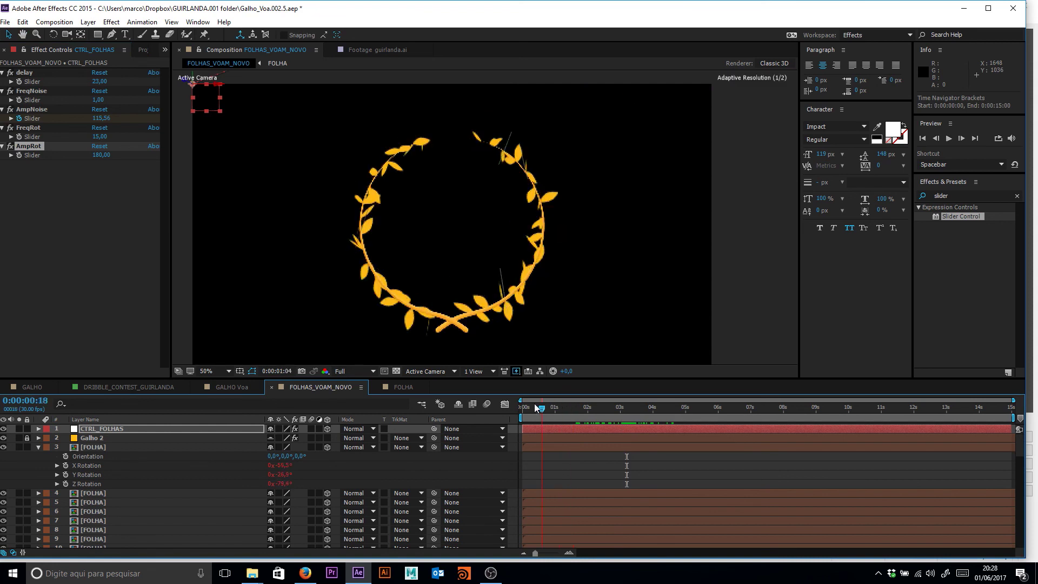
{"action": "key", "text": "space"}
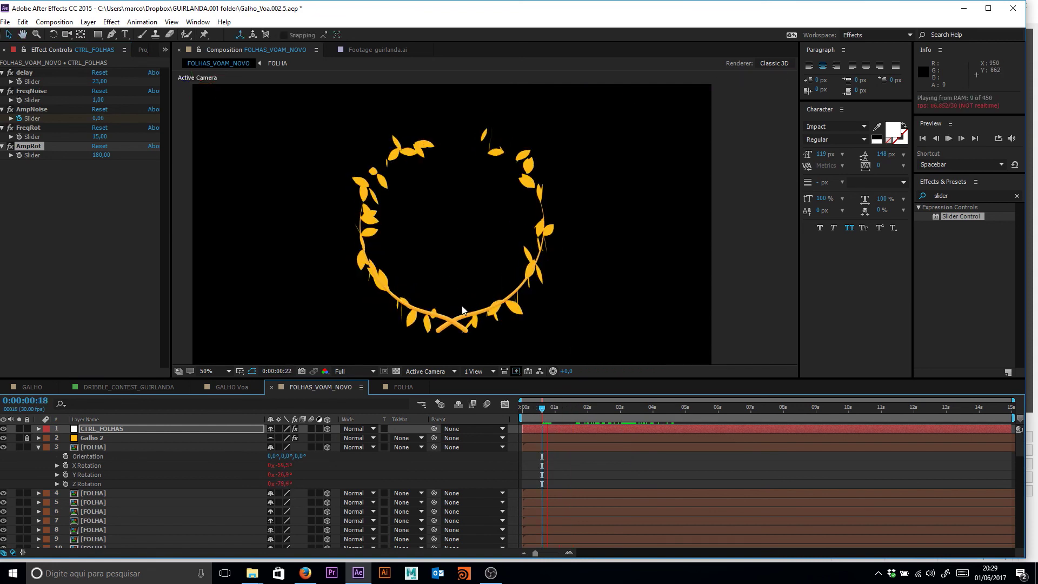
{"action": "key", "text": "space"}
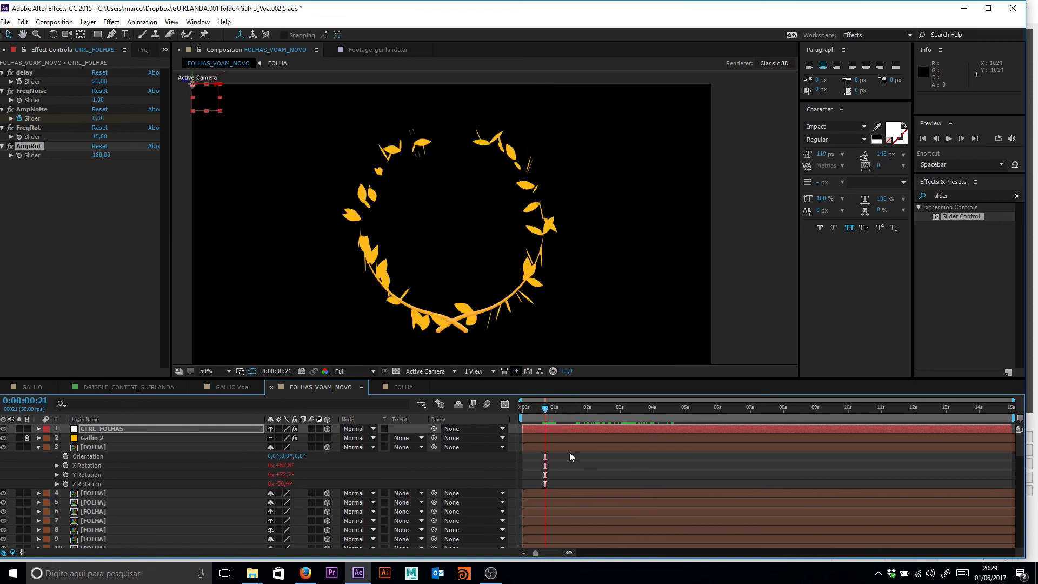
- Reveal the keyframed properties of CTRL_FOLHAS and start animating AmpRot with a keyframe of 180 at 0:00:03:07
{"action": "left_click", "coordinate": [114, 445]}
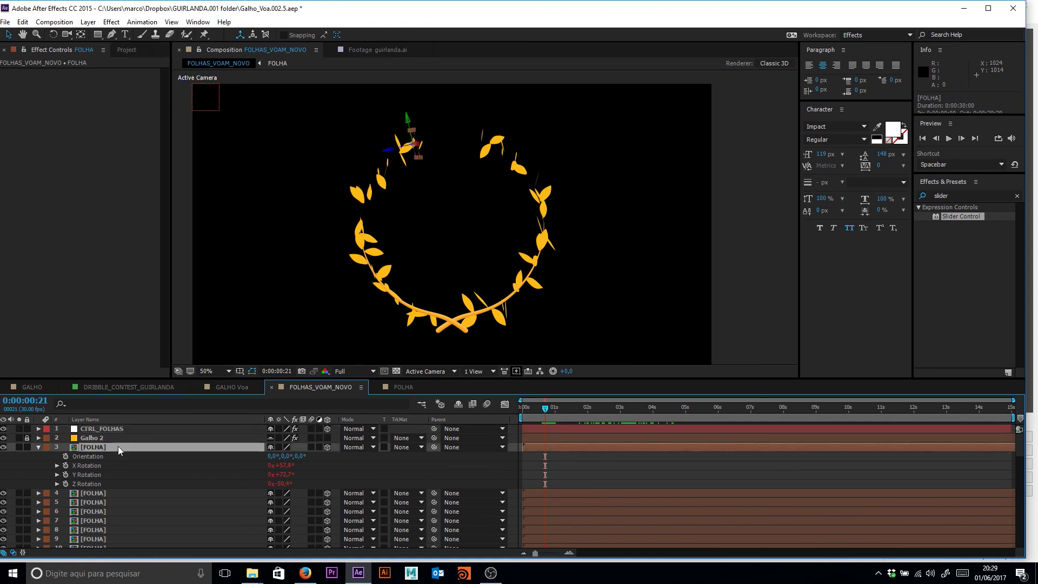
{"action": "left_click", "coordinate": [120, 428]}
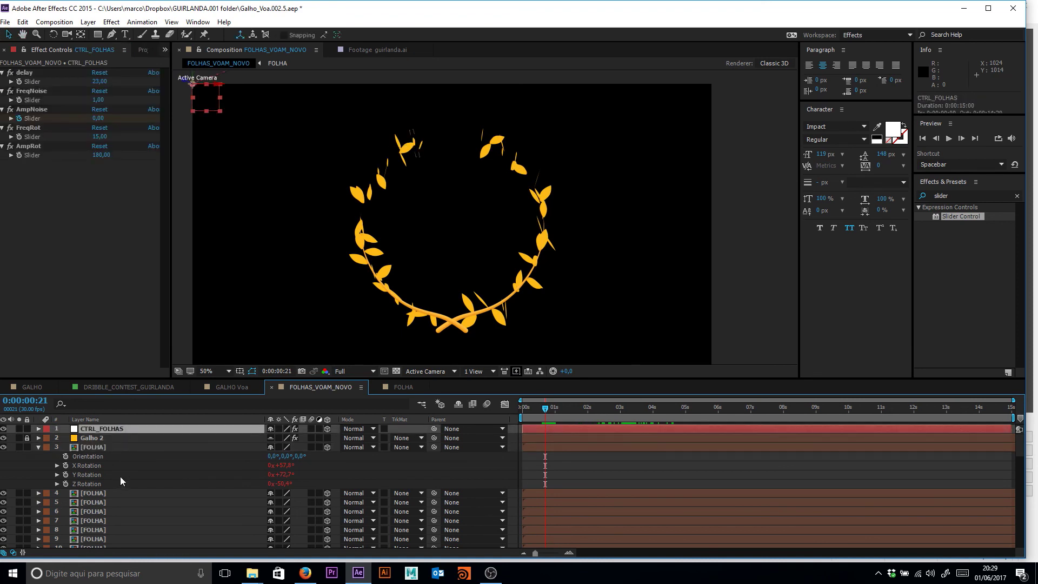
{"action": "key", "text": "u"}
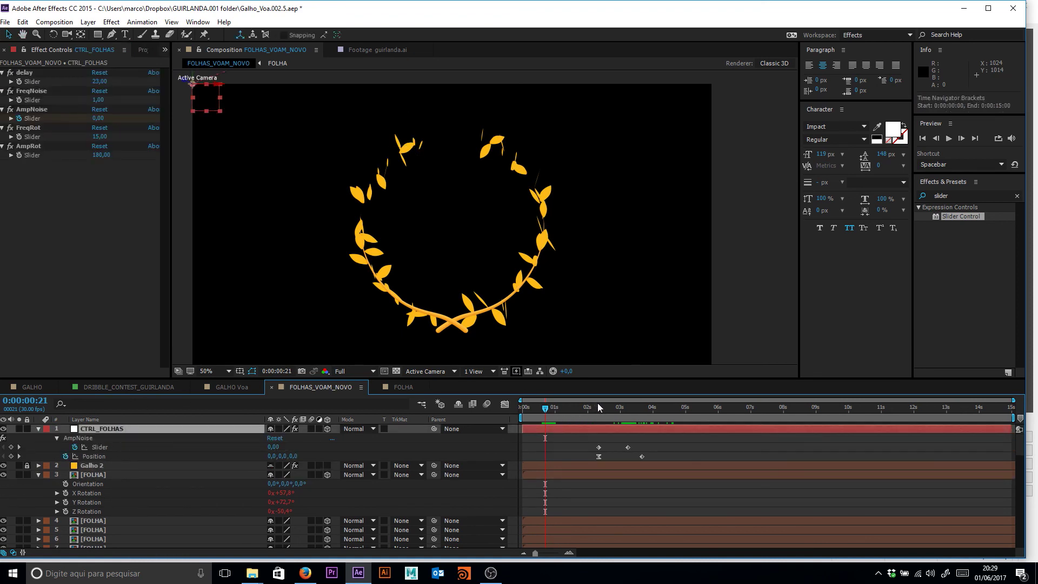
{"action": "left_click_drag", "start_coordinate": [597, 403], "coordinate": [628, 401]}
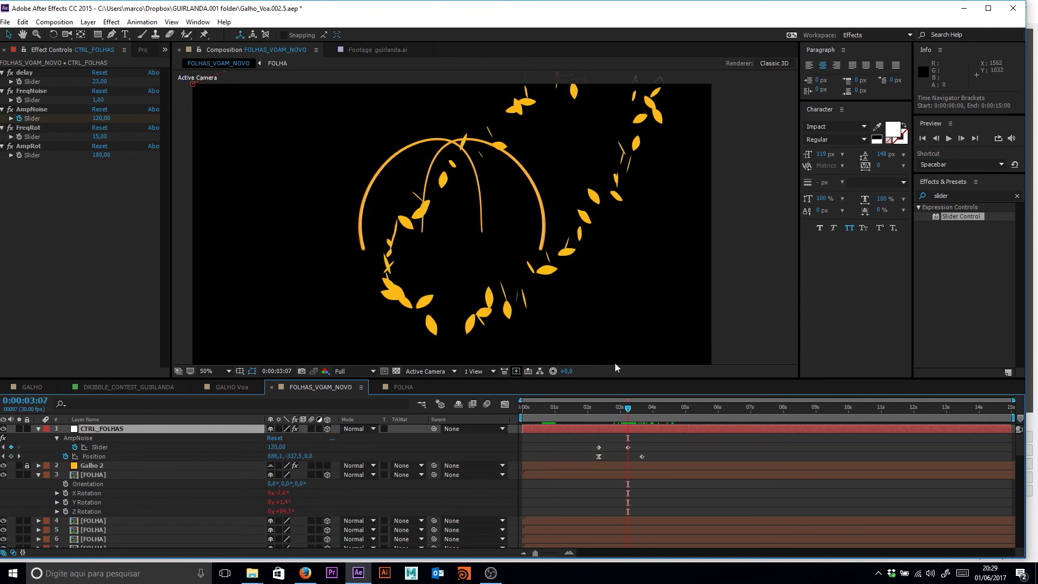
{"action": "left_click", "coordinate": [19, 157]}
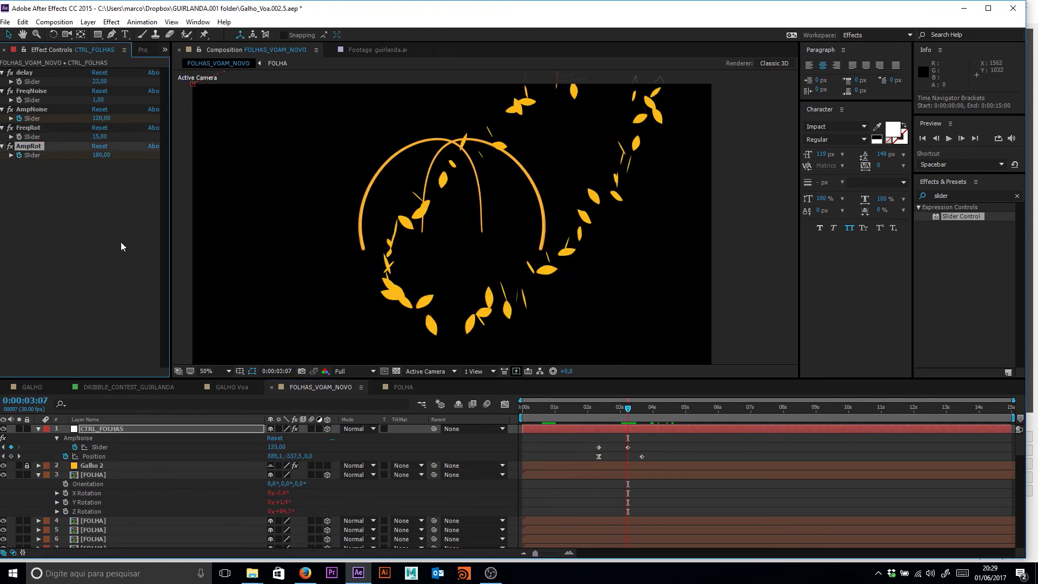
- Add an AmpRot keyframe of 0 on CTRL_FOLHAS at 0:00:02:10, where the AmpNoise animation starts
{"action": "left_click", "coordinate": [601, 407]}
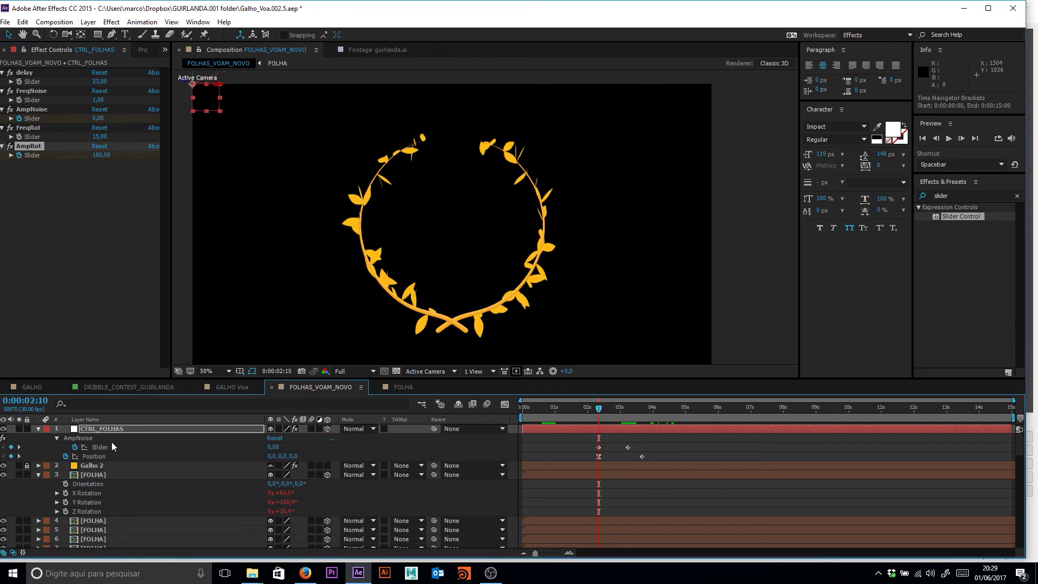
{"action": "left_click", "coordinate": [100, 155]}
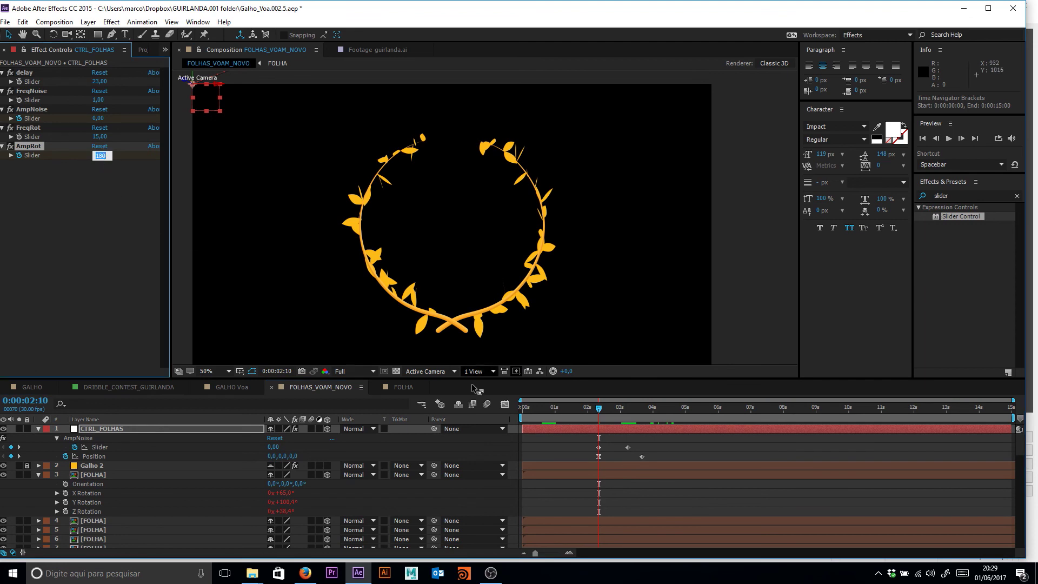
{"action": "type", "text": "0"}
{"action": "key", "text": "Return"}
- Lower the composition's preview resolution to Half and play the leaf animation from before the first AmpNoise keyframe
{"action": "left_click_drag", "start_coordinate": [597, 410], "coordinate": [575, 411]}
{"action": "key", "text": "space"}
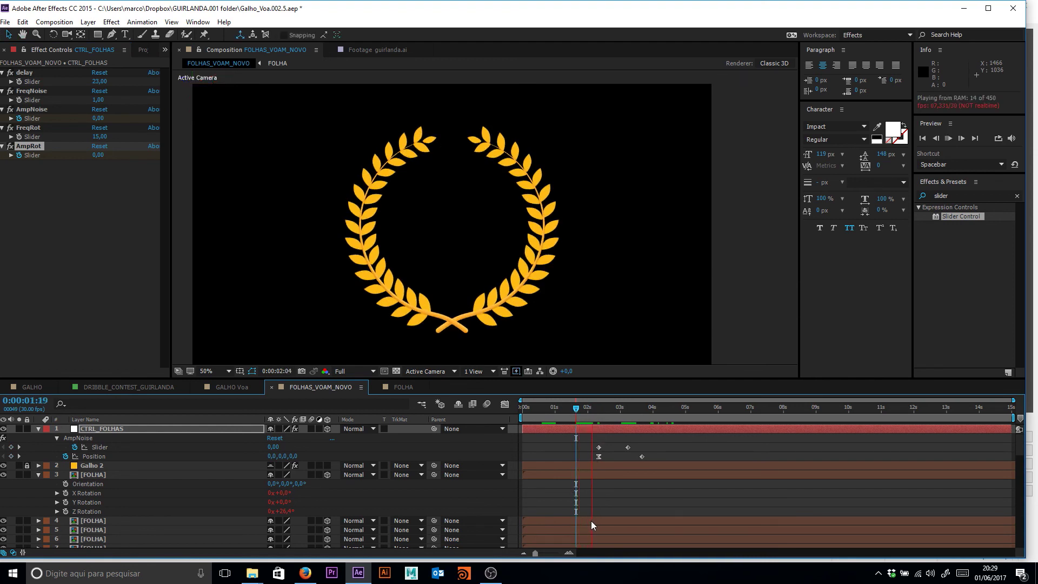
{"action": "left_click", "coordinate": [341, 370]}
{"action": "left_click", "coordinate": [354, 412]}
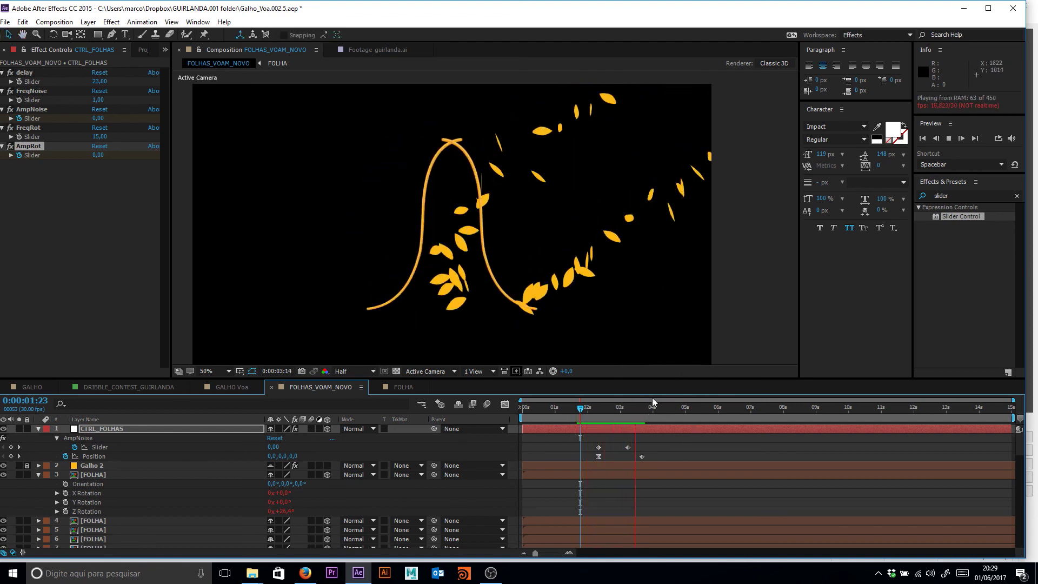
{"action": "key", "text": "space"}
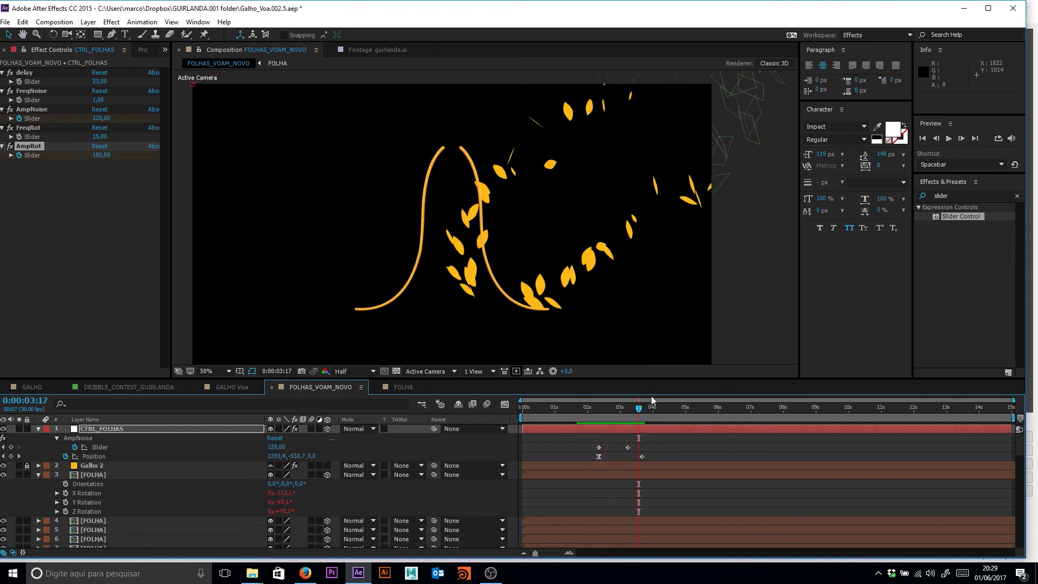
- Try a FreqRot value of 5 on CTRL_FOLHAS and preview the animation from 0:00:02:06
{"action": "left_click", "coordinate": [100, 136]}
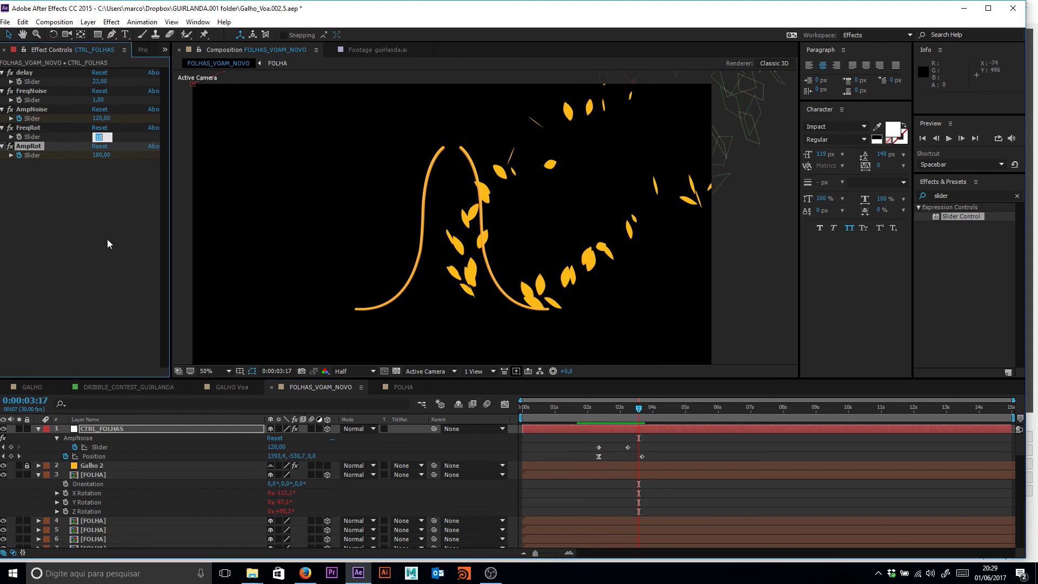
{"action": "type", "text": "0.5"}
{"action": "key", "text": "Return"}
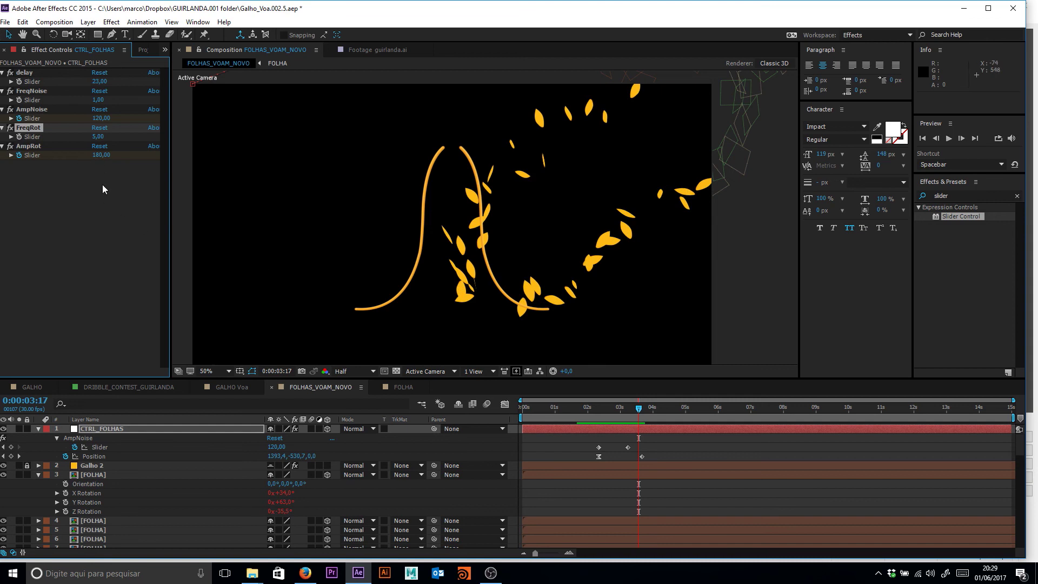
{"action": "left_click", "coordinate": [593, 406]}
{"action": "key", "text": "space"}
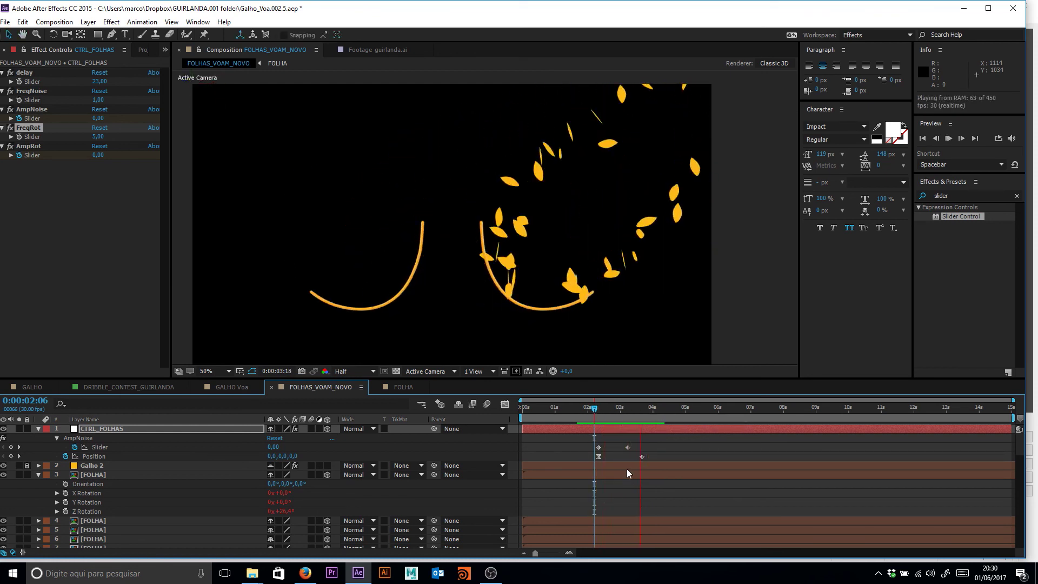
- Move to 0:00:03:07 and set the FreqRot slider of CTRL_FOLHAS to 0,5
{"action": "left_click", "coordinate": [628, 406]}
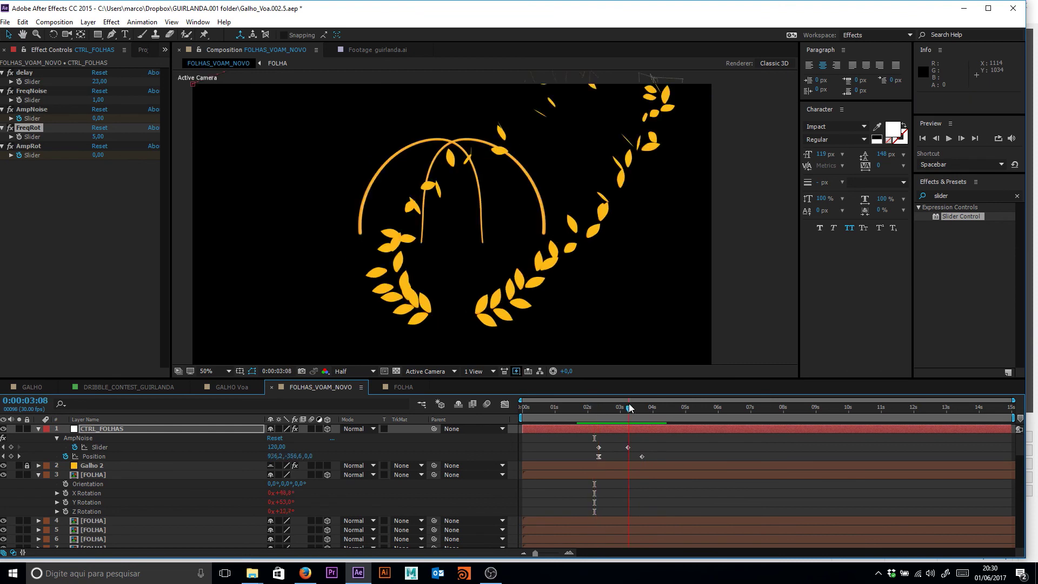
{"action": "key", "text": "Page_Up"}
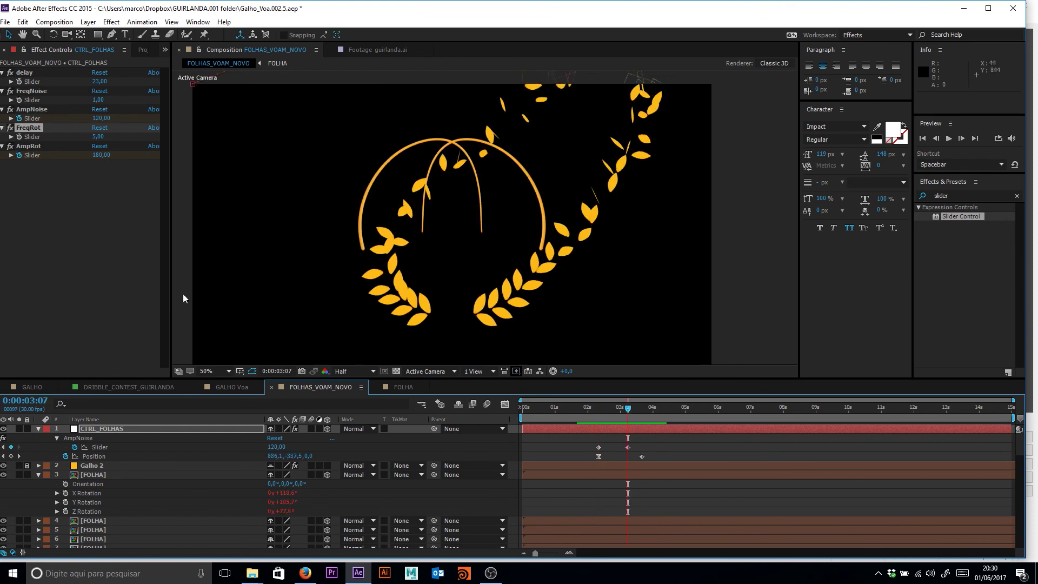
{"action": "left_click", "coordinate": [98, 136]}
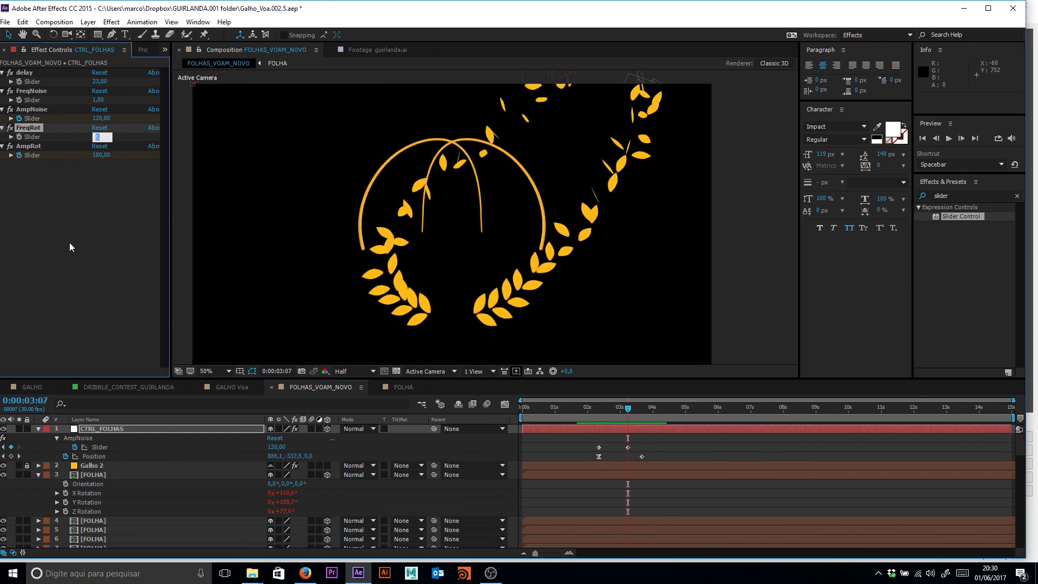
{"action": "type", "text": "0,5"}
{"action": "key", "text": "Return"}
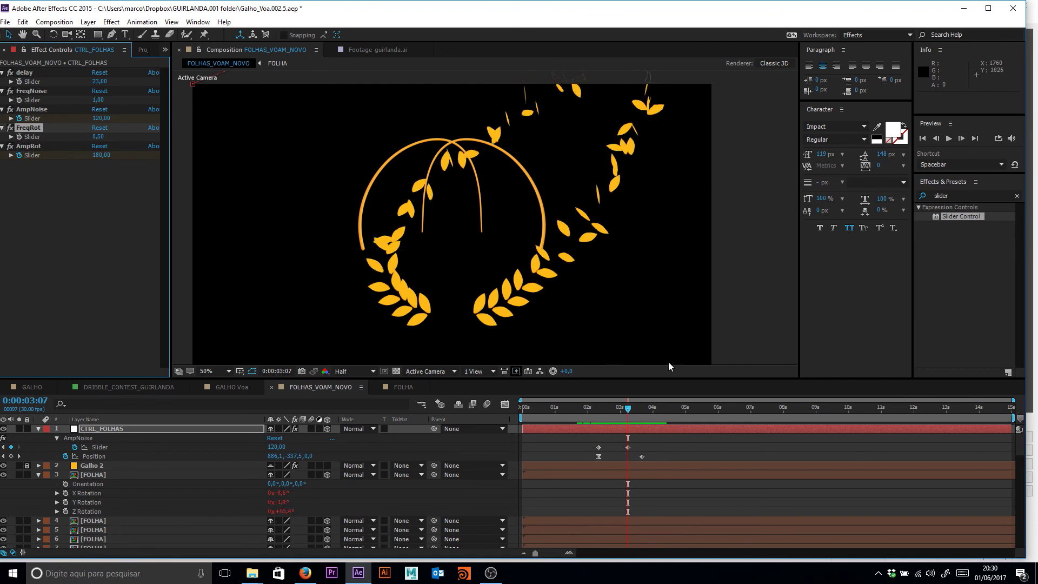
- Preview the slower leaf rotation several times, starting around the first keyframes and from 0:00:02:03
{"action": "key", "text": "j"}
{"action": "key", "text": "space"}
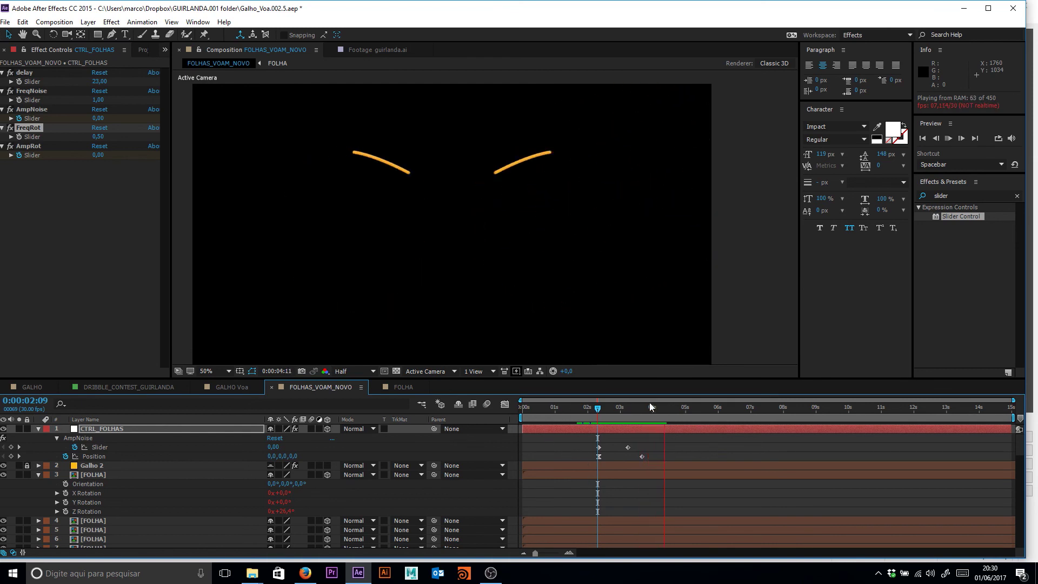
{"action": "left_click", "coordinate": [598, 409]}
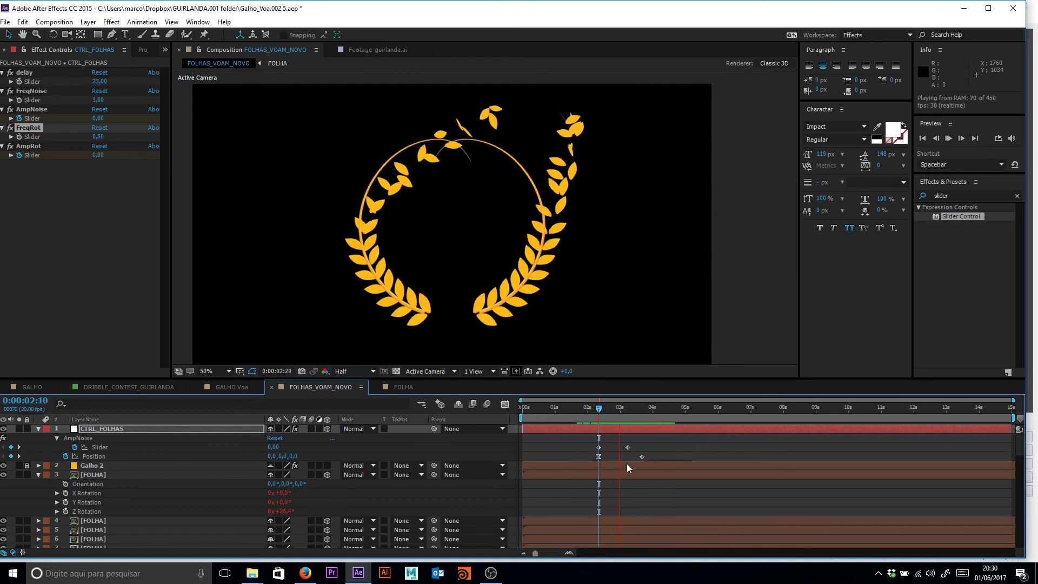
{"action": "left_click", "coordinate": [591, 409]}
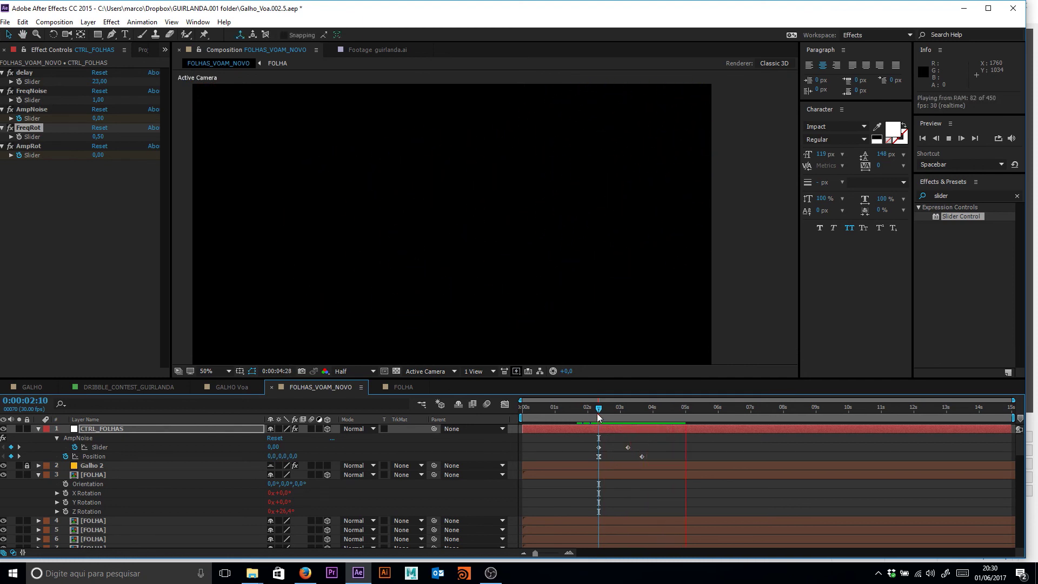
{"action": "key", "text": "space"}
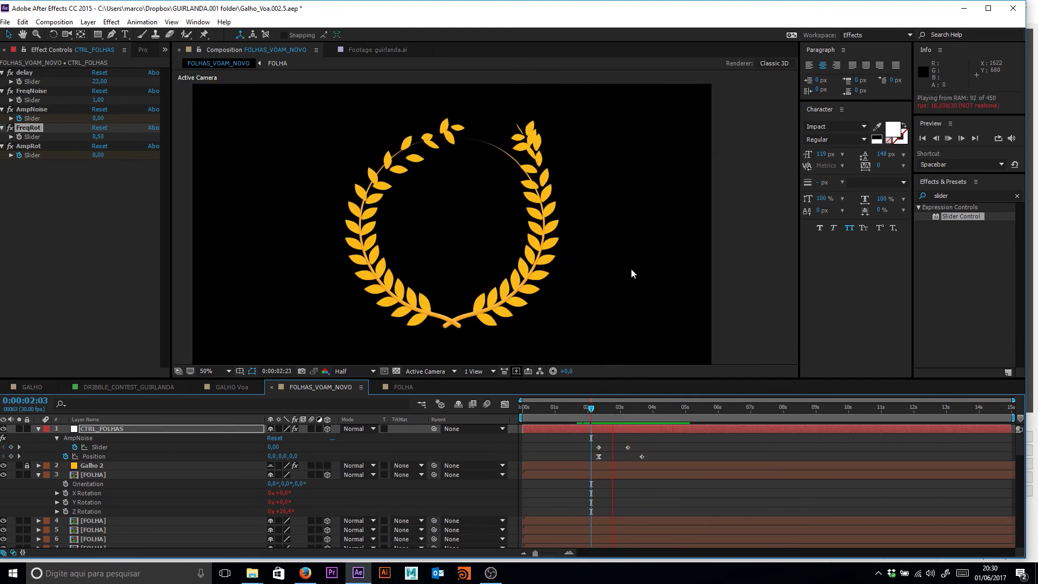